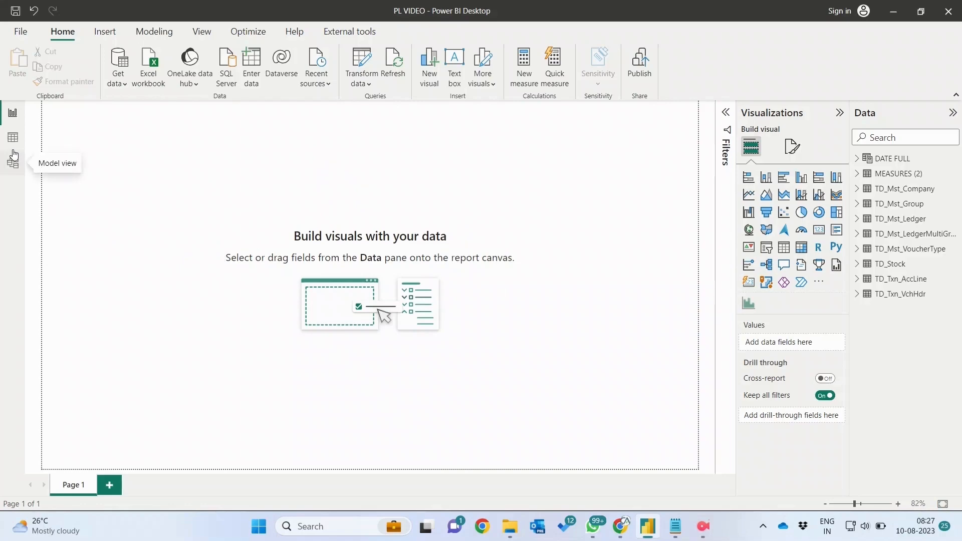
Step: Examine the data in the model's tables, from DATE FULL through the TD_Mst tables and TD_Stock to TD_Txn_VchHdr
left_click(12, 145)
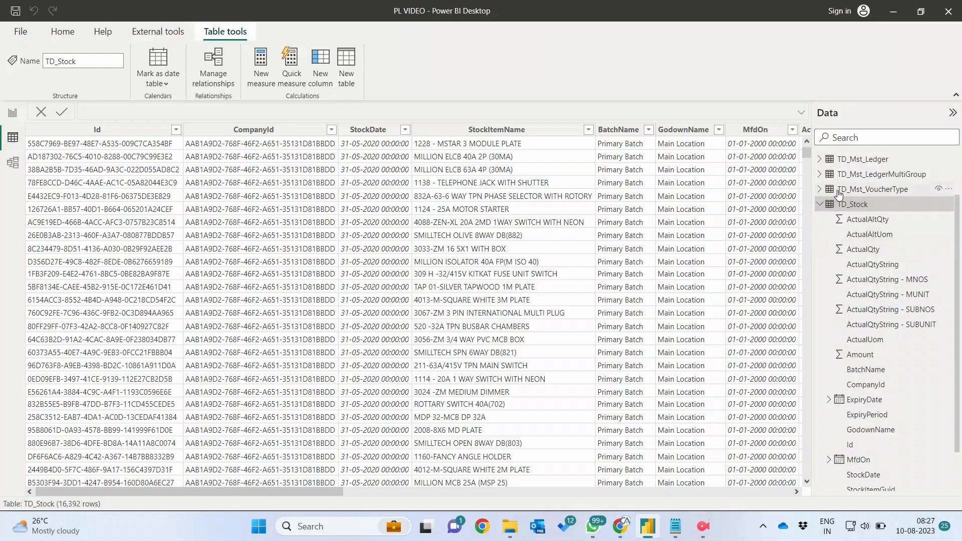
left_click(863, 207)
left_click(852, 159)
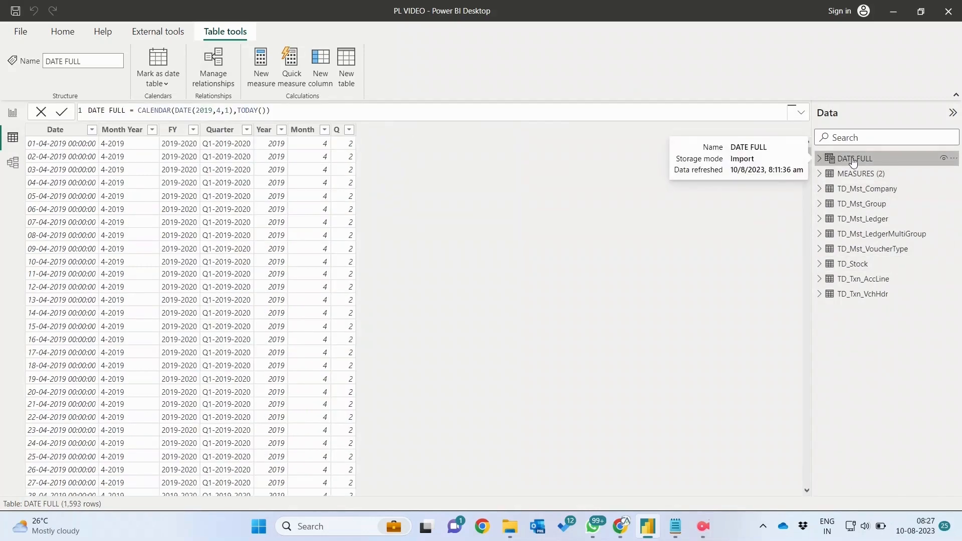
left_click(850, 193)
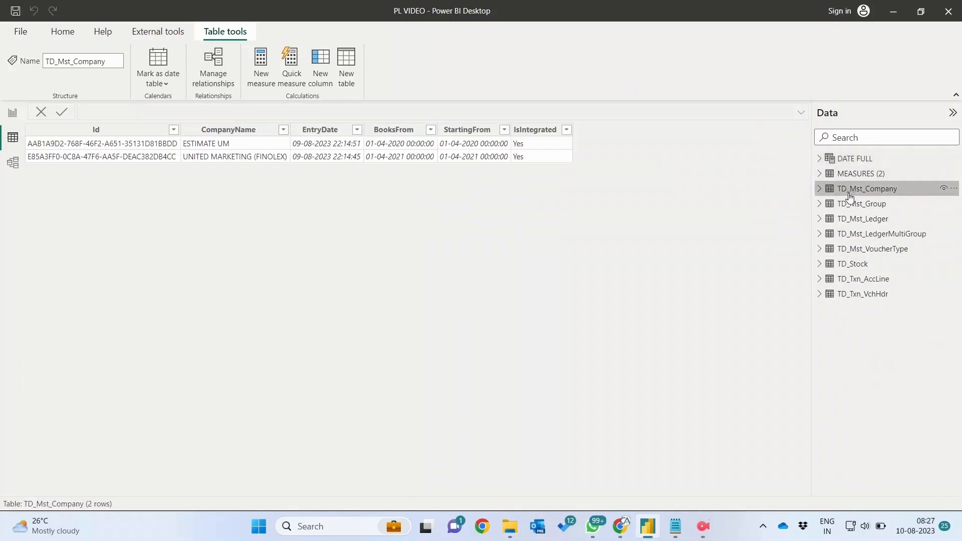
left_click(851, 204)
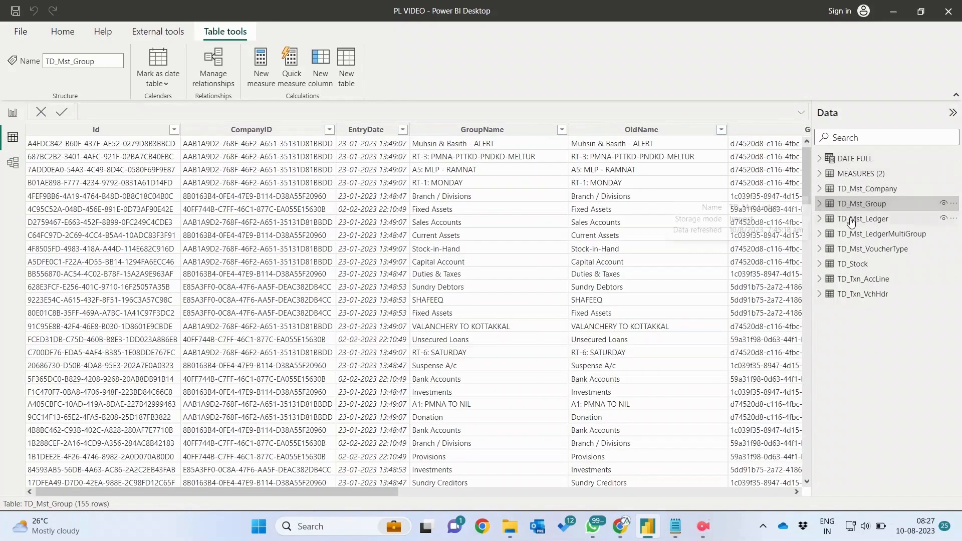
left_click(850, 220)
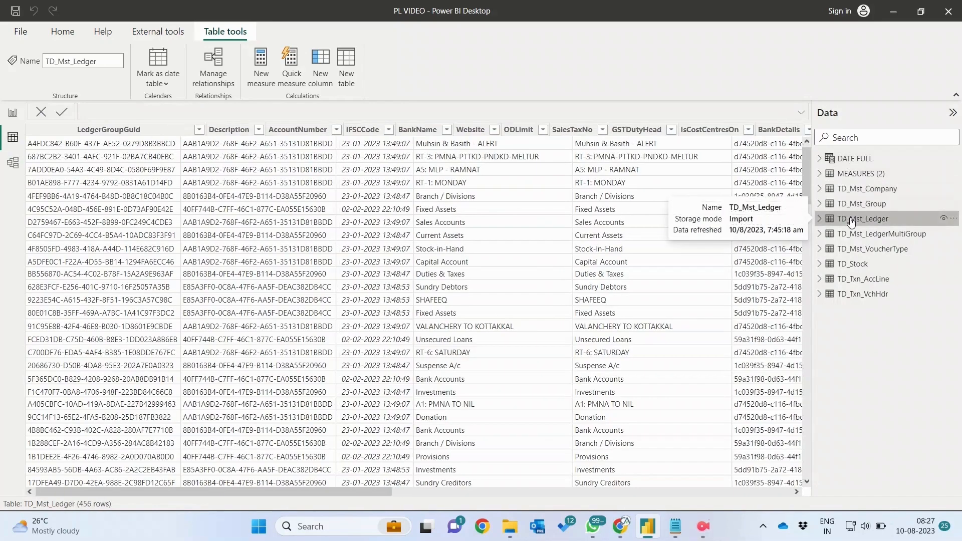
left_click(858, 238)
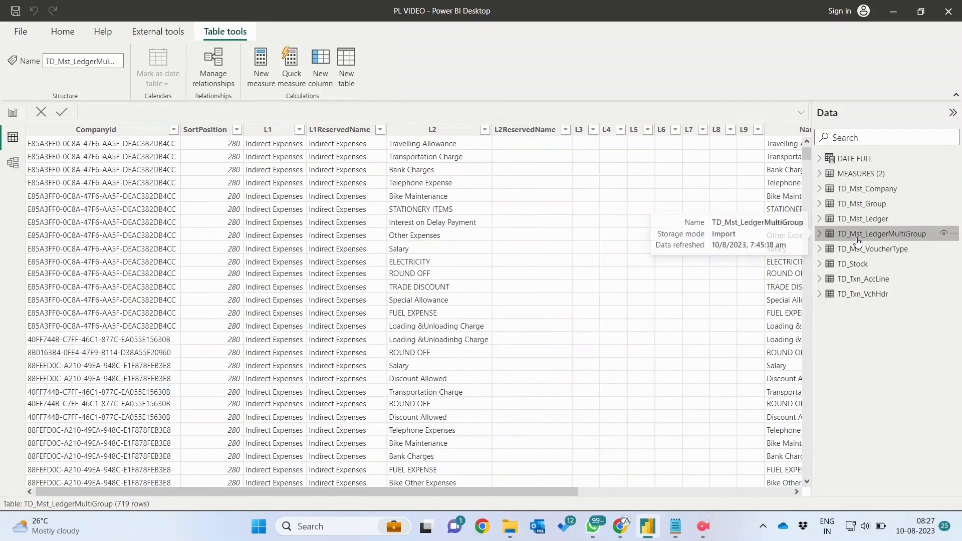
left_click(857, 250)
left_click(857, 265)
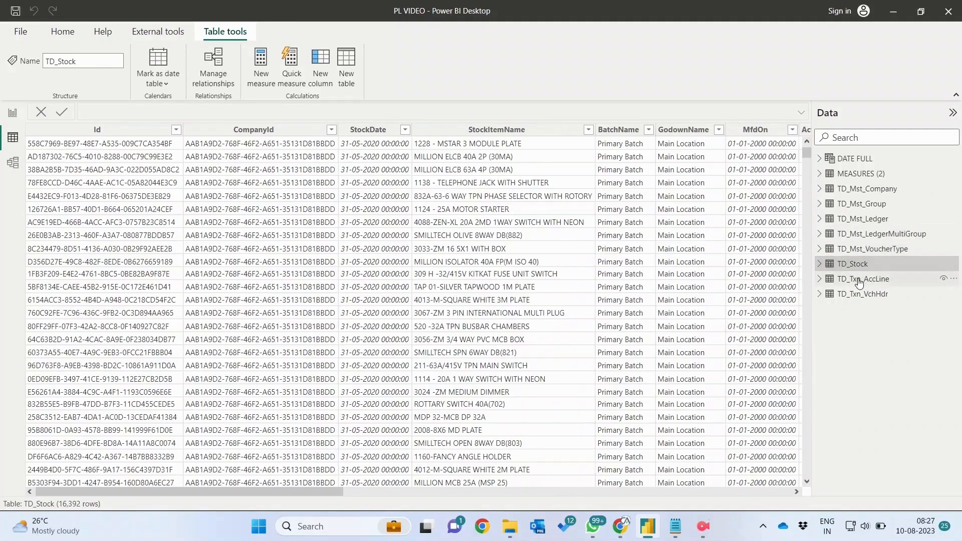
left_click(858, 278)
left_click(856, 294)
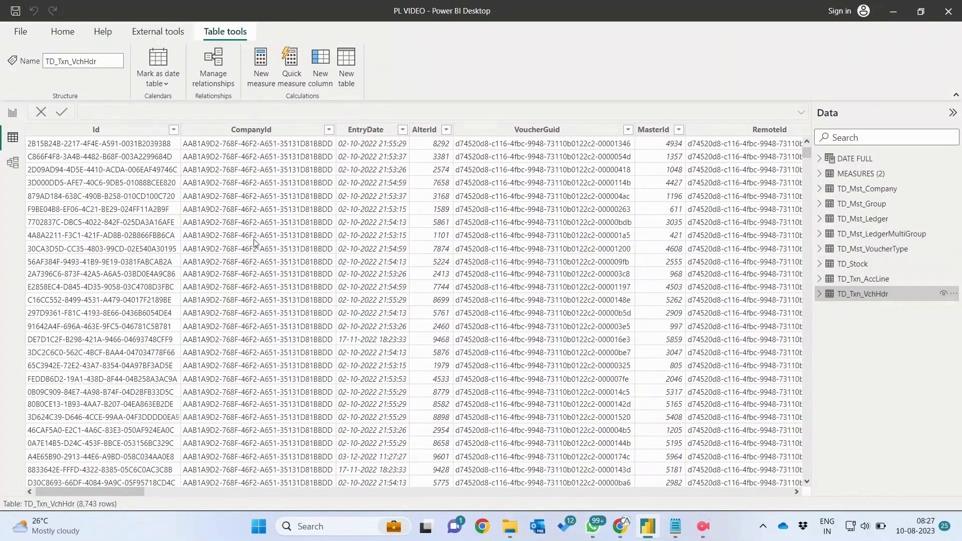
Step: Review the relationships between the tables in the model diagram, then return to the blank report page
left_click(16, 165)
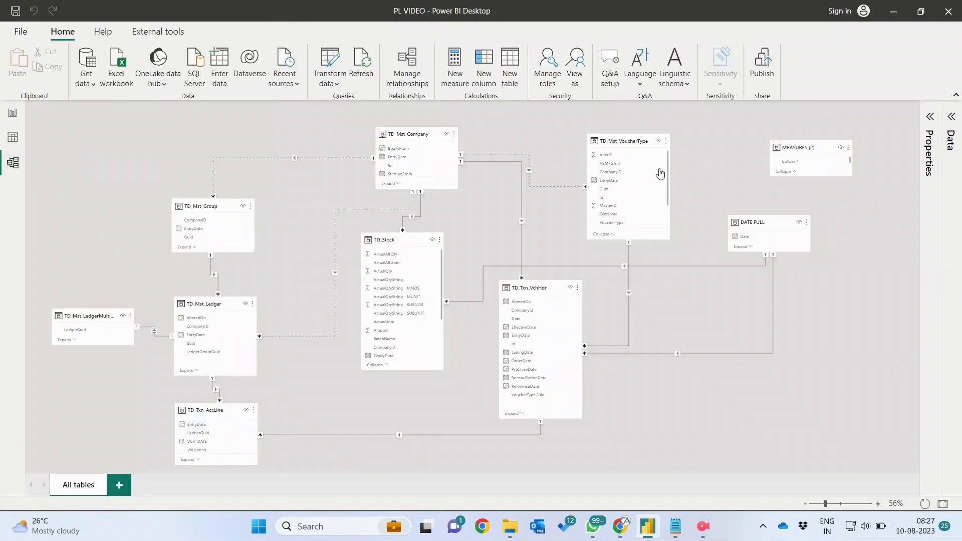
left_click(13, 138)
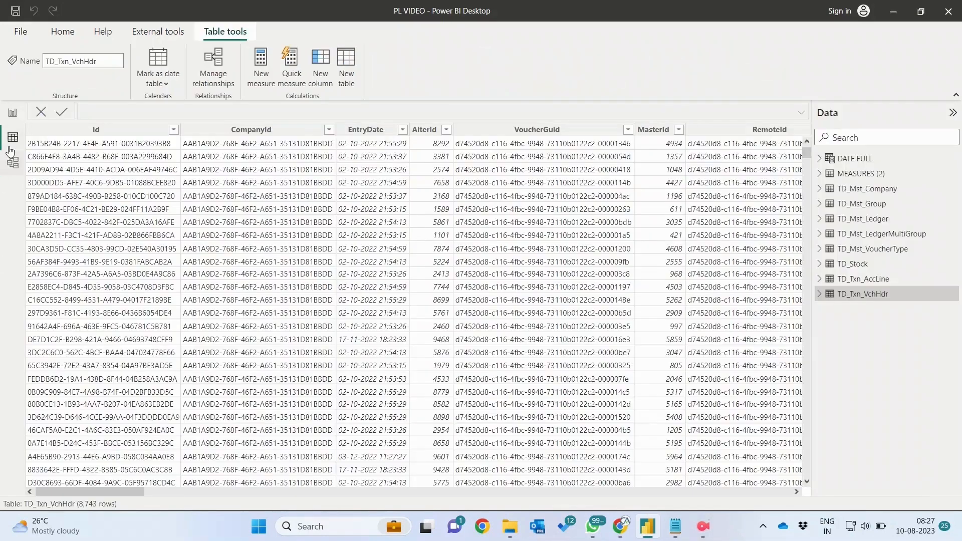
left_click(13, 112)
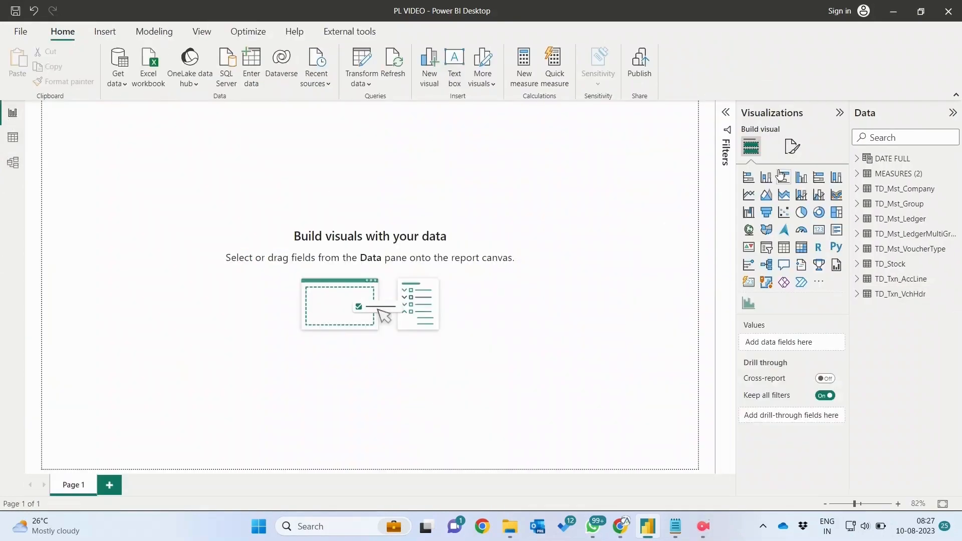
Step: Set the report page's custom canvas size to a height of 1500 px and a width of 1000 px
left_click(793, 146)
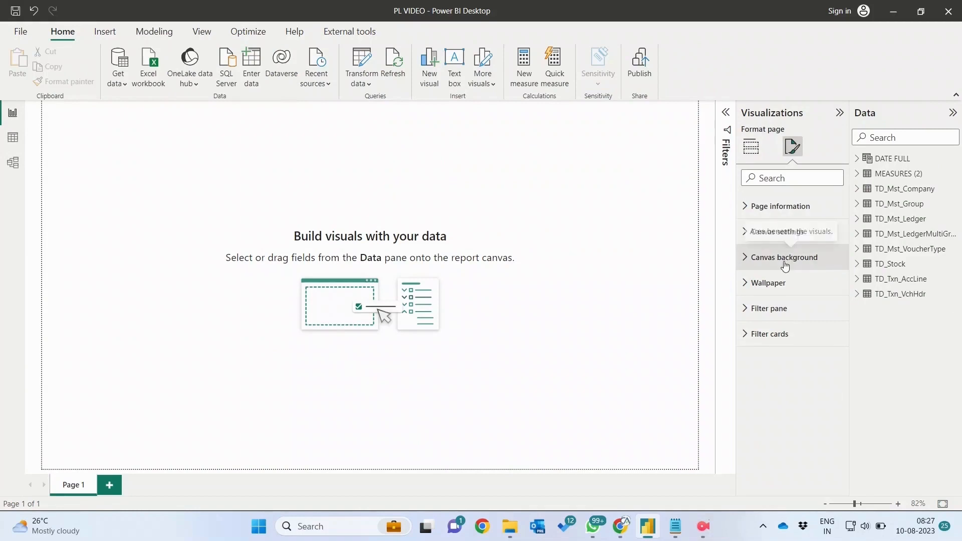
left_click(788, 240)
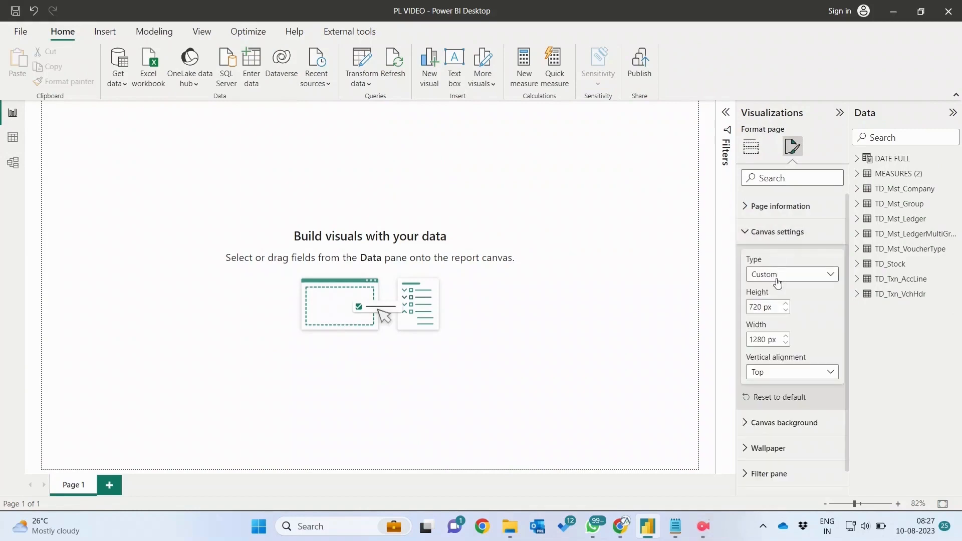
double_click(761, 307)
type("1500")
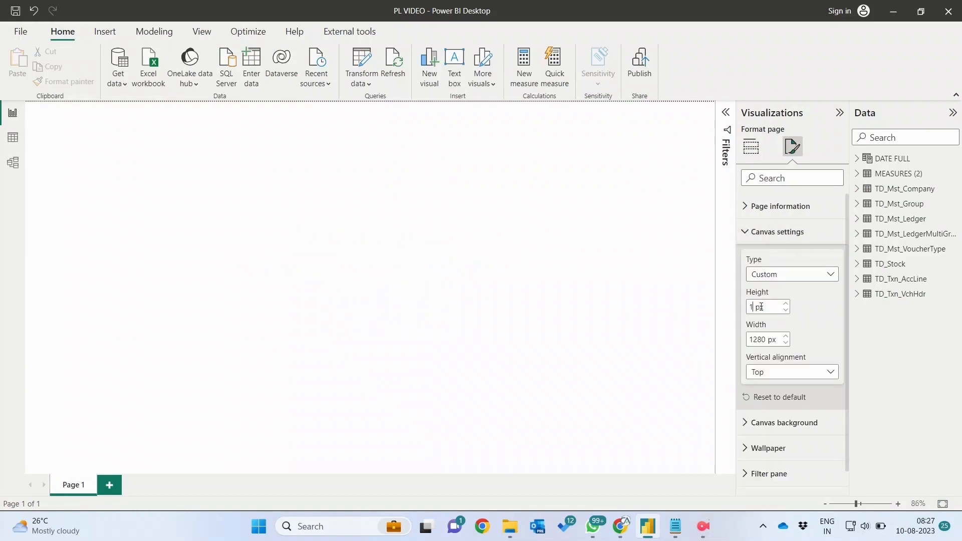
double_click(757, 339)
type("10")
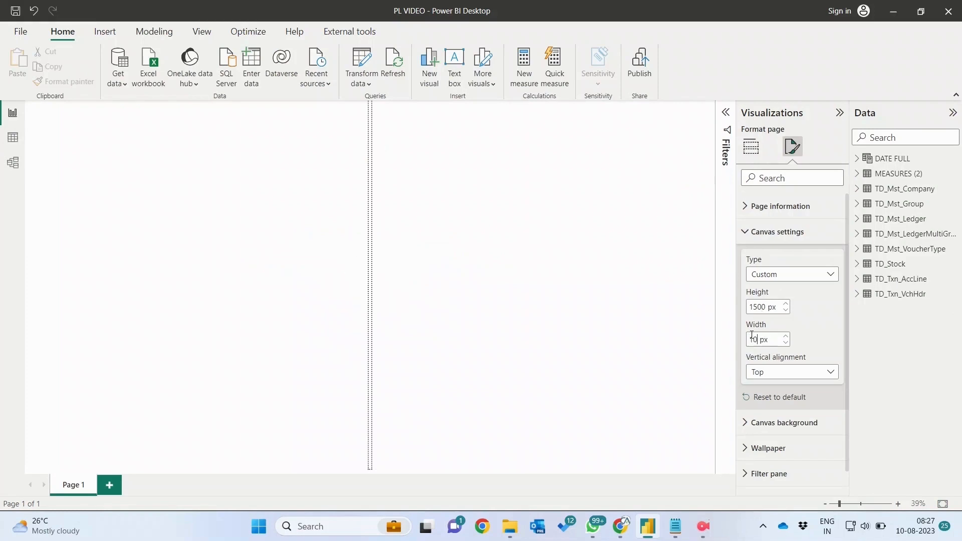
type("00")
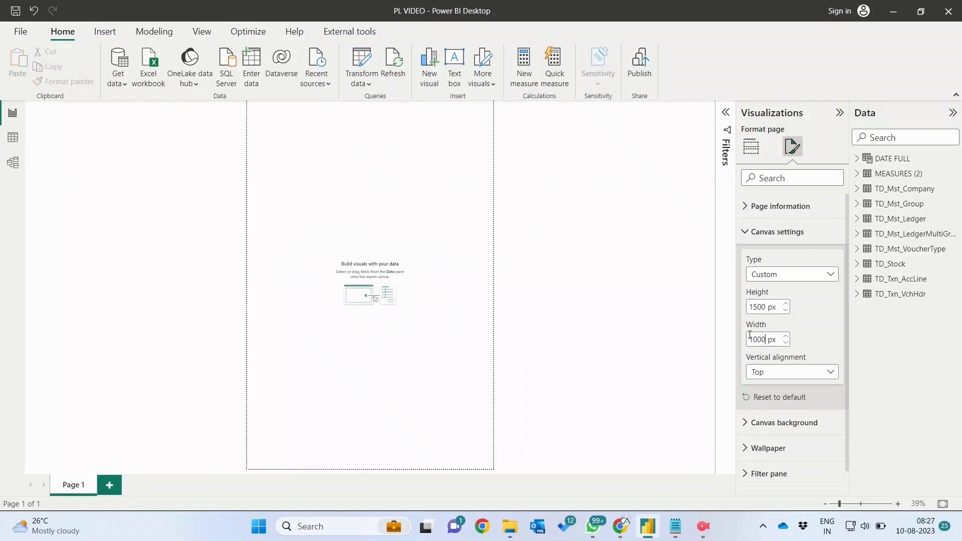
left_click(632, 314)
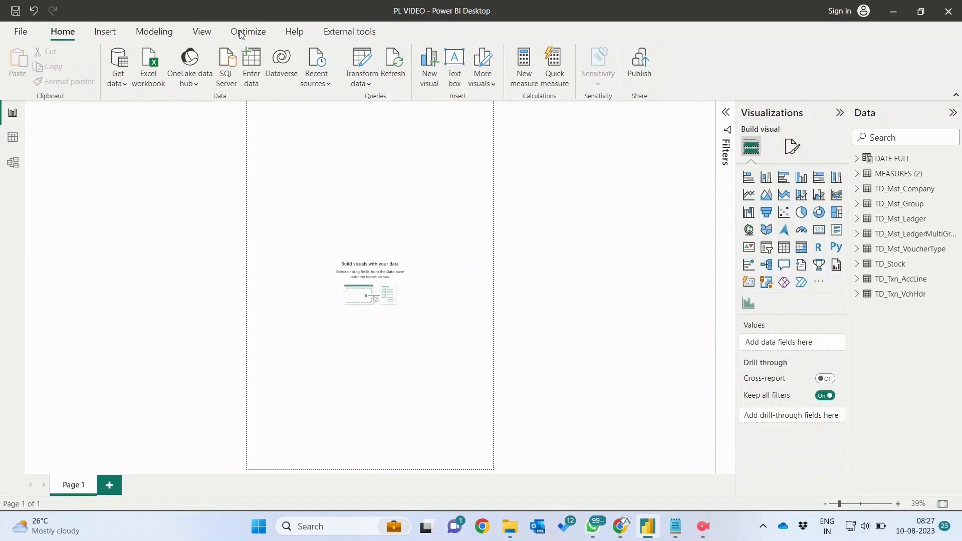
Step: Change the report's page view to Fit to width
left_click(197, 33)
left_click(317, 83)
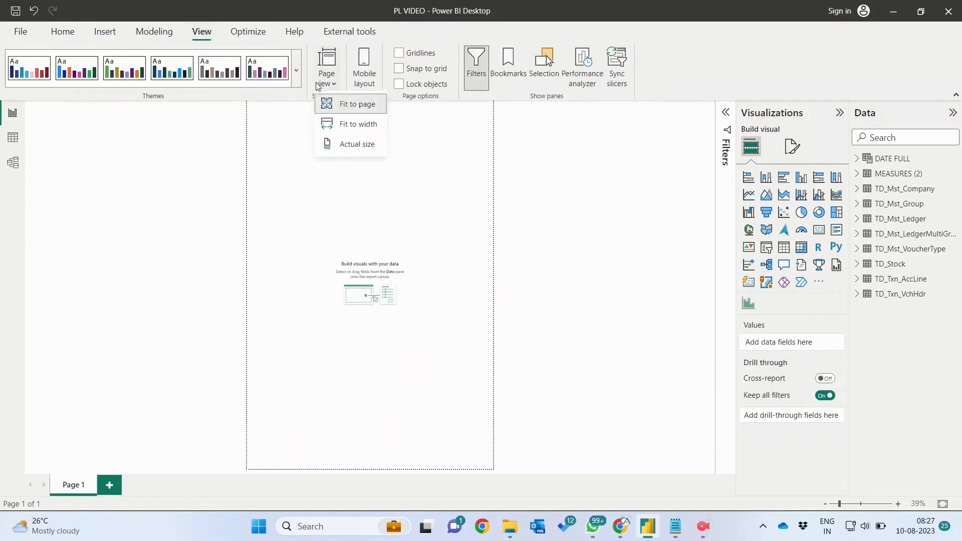
left_click(344, 131)
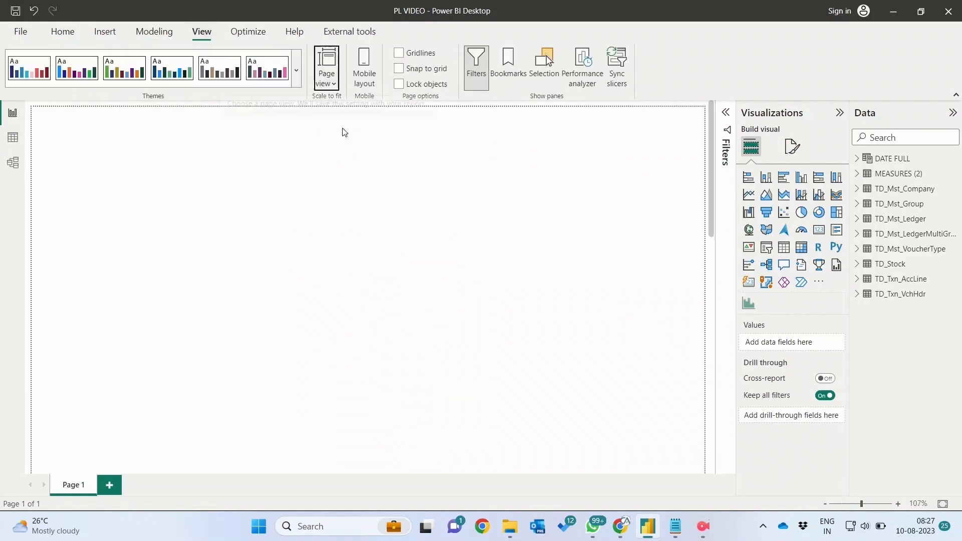
scroll(364, 331, "up", 5)
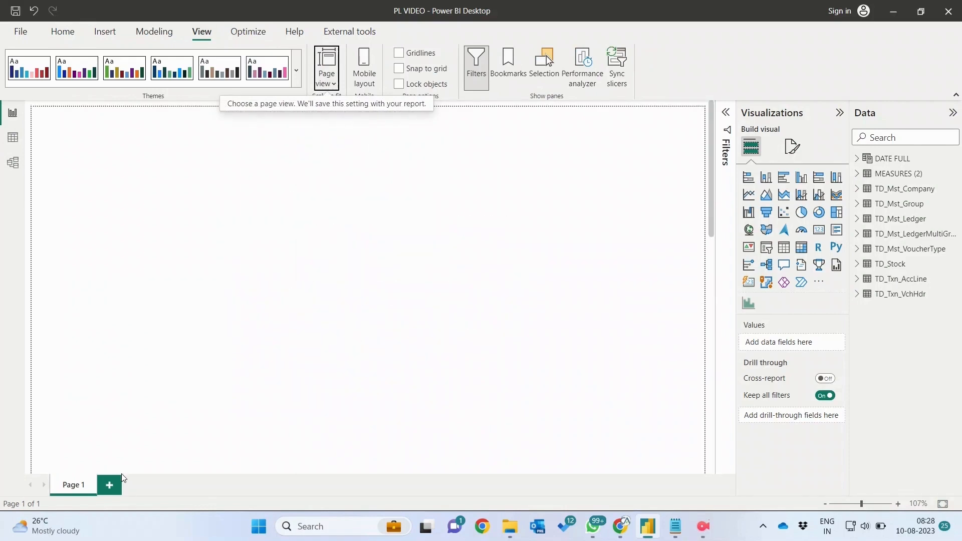
Step: Rename the report page Page 1 as PROFIT/LOSS
double_click(78, 486)
left_click(79, 485)
double_click(78, 485)
left_click(78, 485)
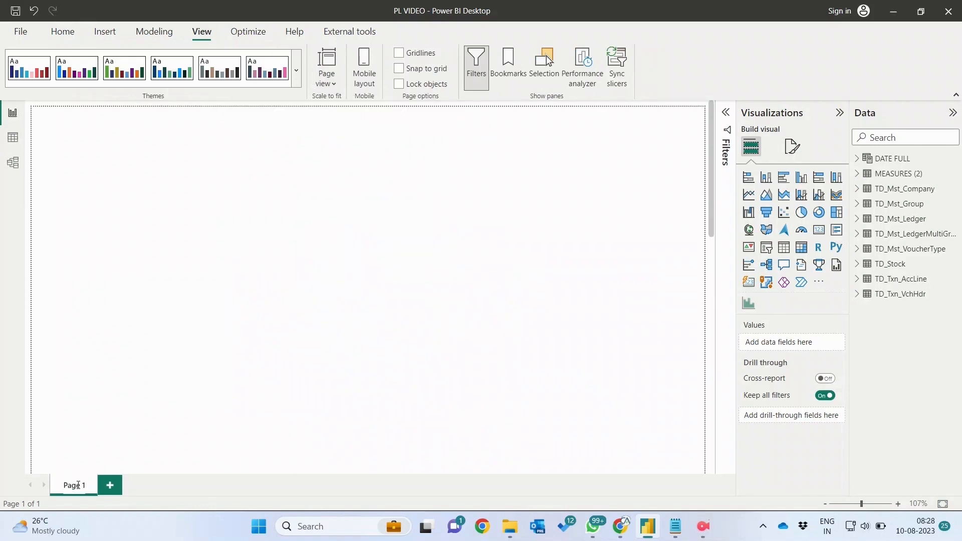
double_click(78, 485)
type("P")
type("ROFIT/LOS")
type("SS")
key("Return")
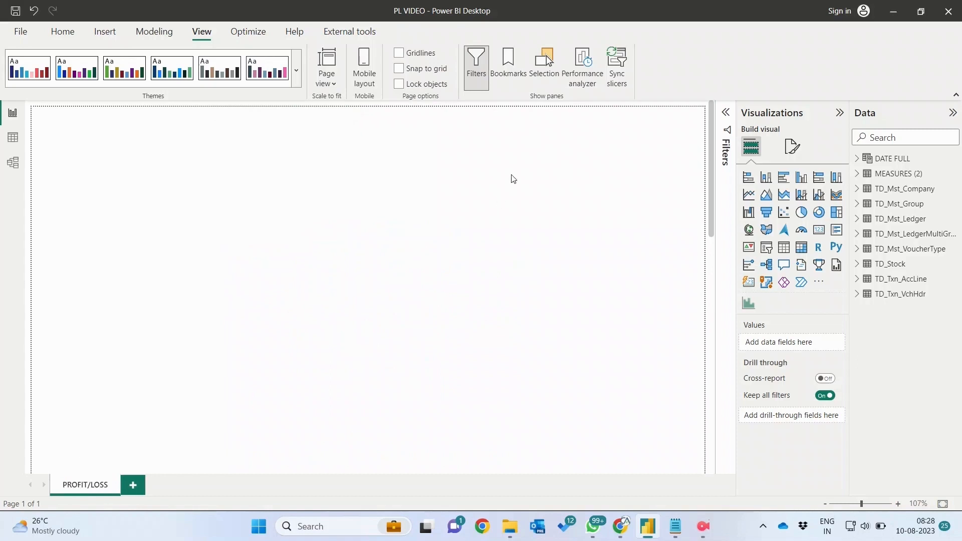
Step: Add a matrix visual to the page with L1 from TD_Mst_LedgerMultiGroup as its rows
left_click(801, 247)
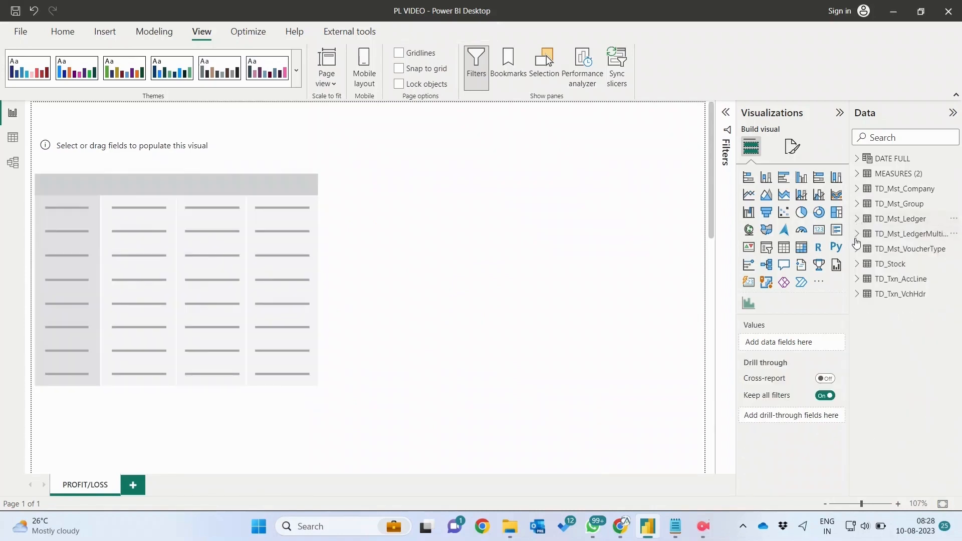
left_click(857, 233)
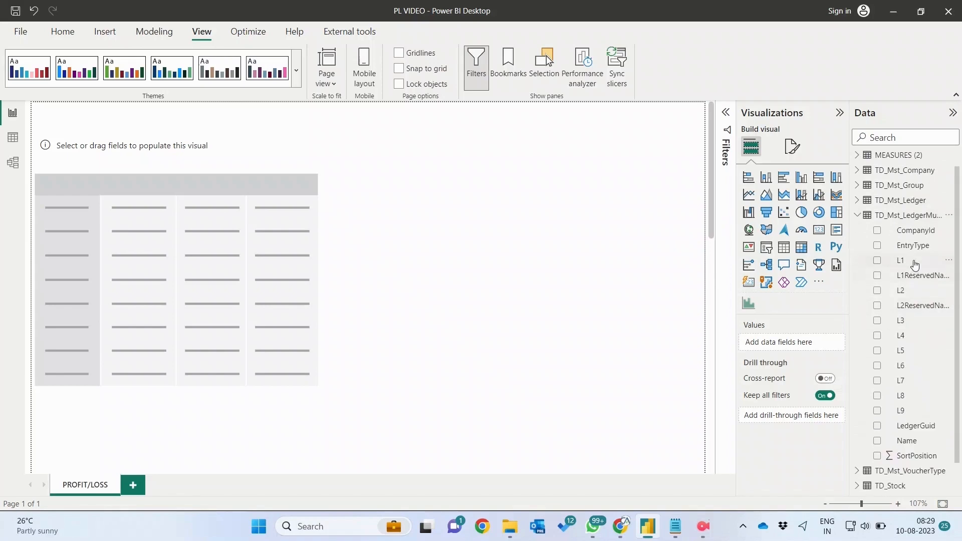
left_click_drag(915, 265, 239, 294)
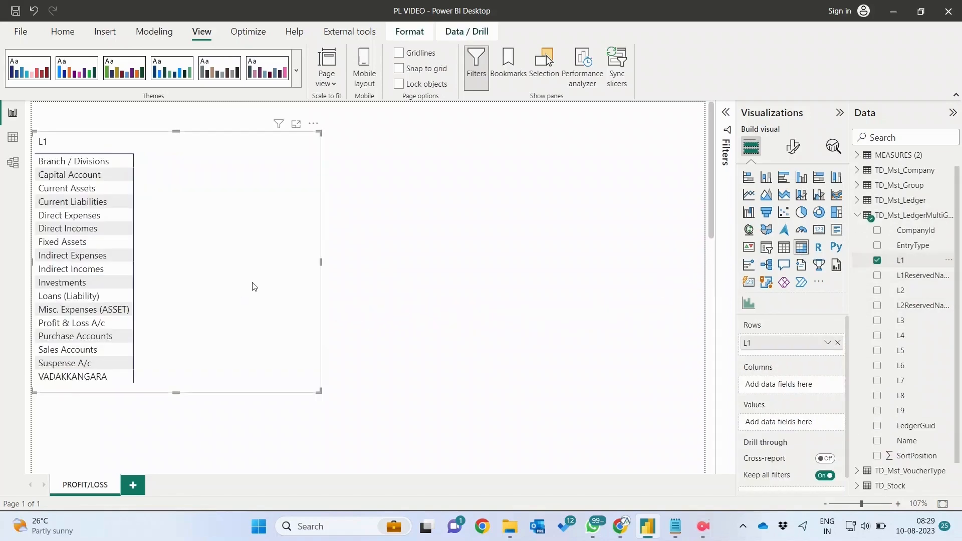
scroll(265, 313, "down", 3)
scroll(264, 313, "up", 3)
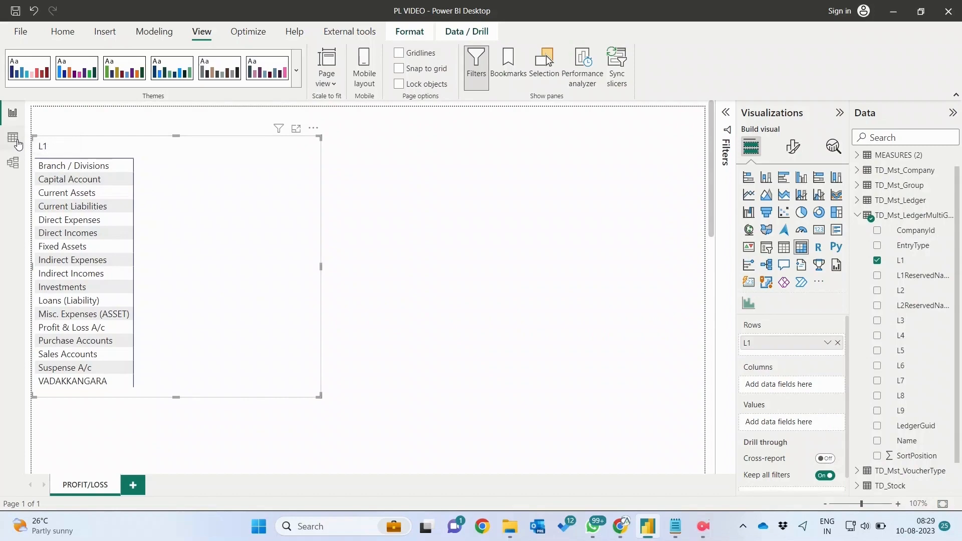
Step: Examine the columns of the TD_Mst_LedgerMultiGroup table and the distinct values in its SortPosition column
left_click(15, 140)
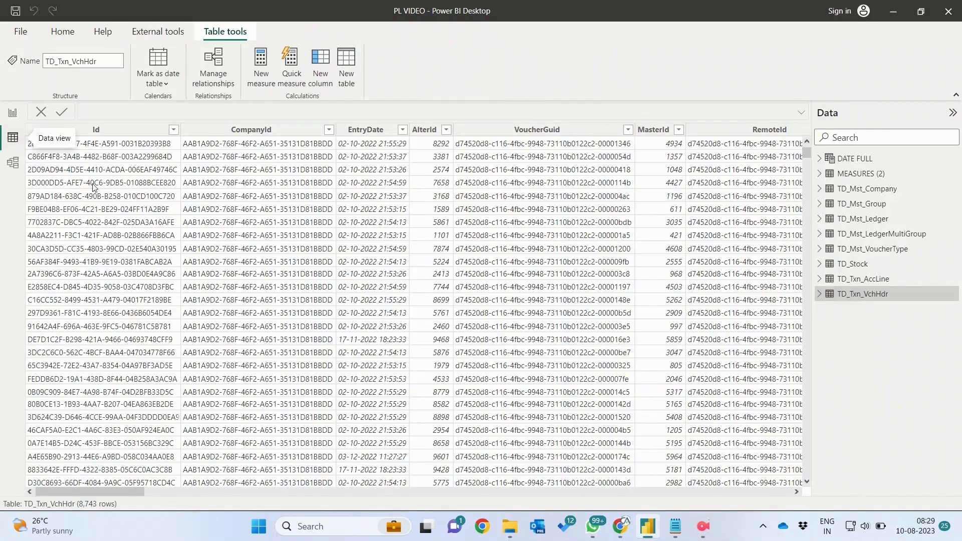
left_click(867, 235)
left_click_drag(244, 489, 599, 486)
left_click_drag(690, 496, 168, 496)
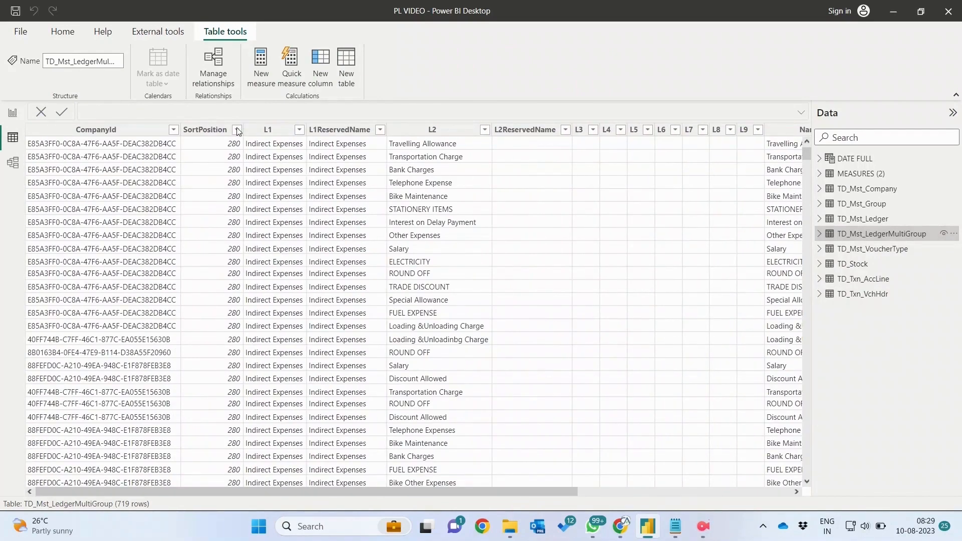
left_click(205, 130)
left_click(237, 130)
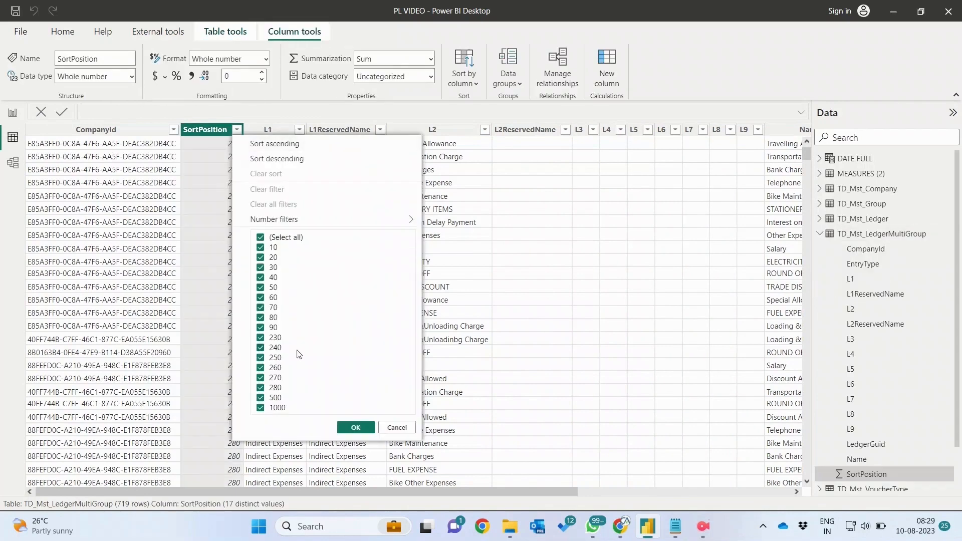
left_click(471, 380)
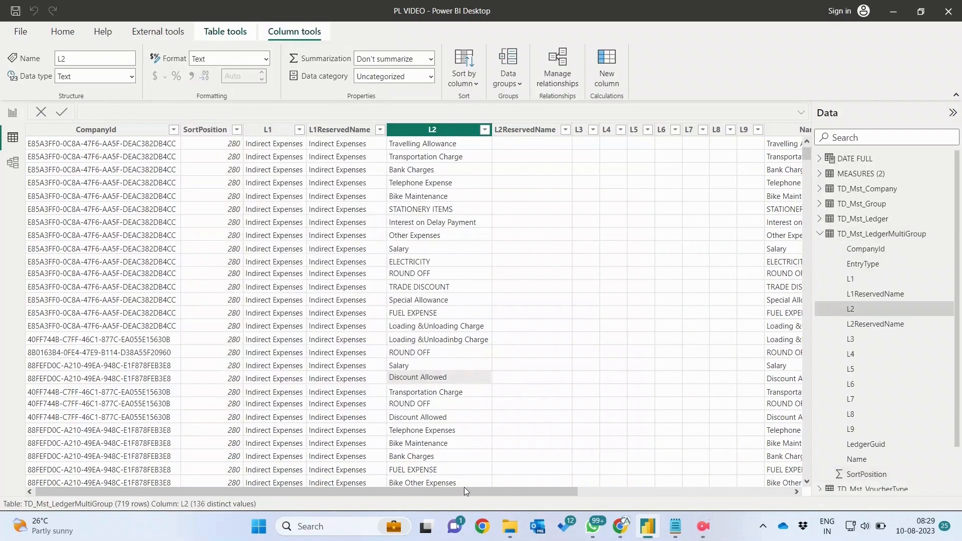
Step: Add a calculated column named PL/BS to TD_Mst_LedgerMultiGroup, beginning an IF that tests whether SortPosition is greater than 200
left_click_drag(464, 491, 703, 505)
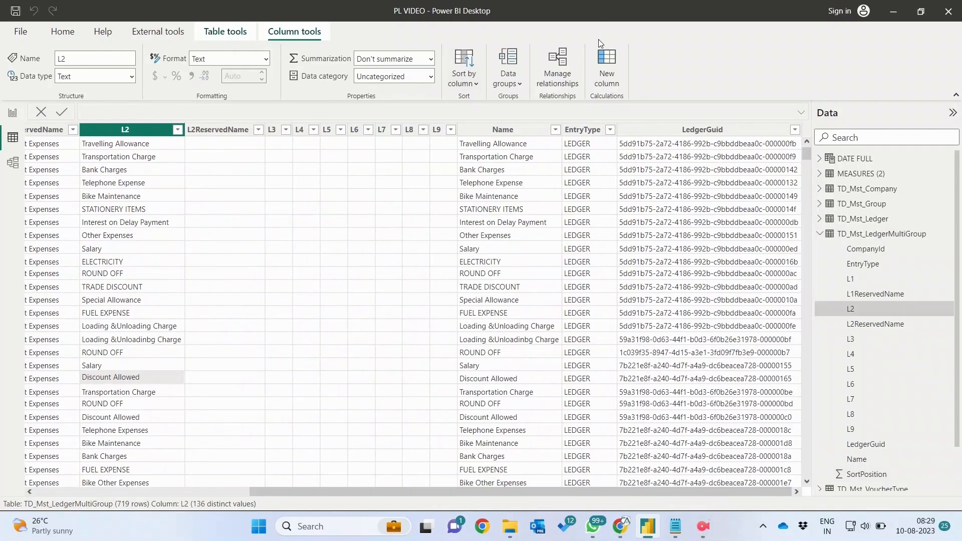
left_click(605, 65)
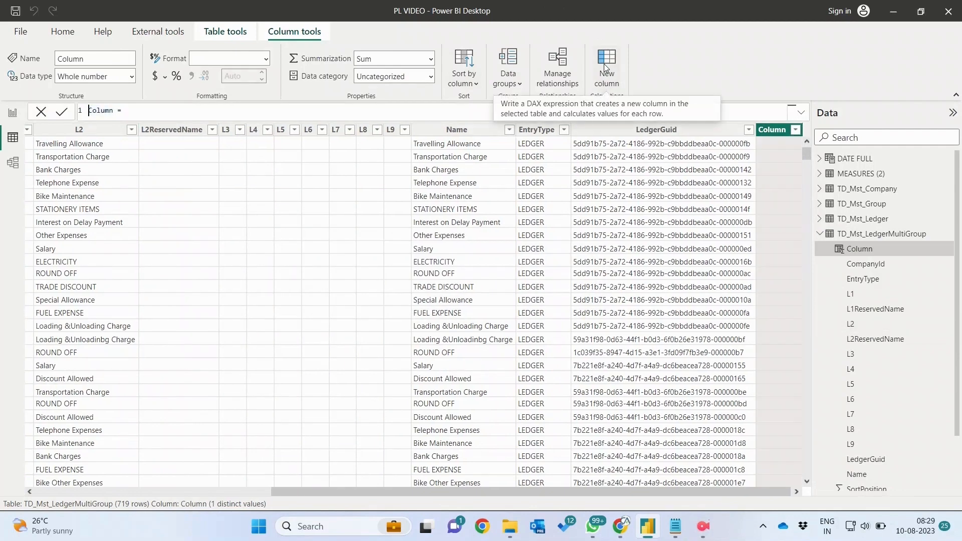
type("P")
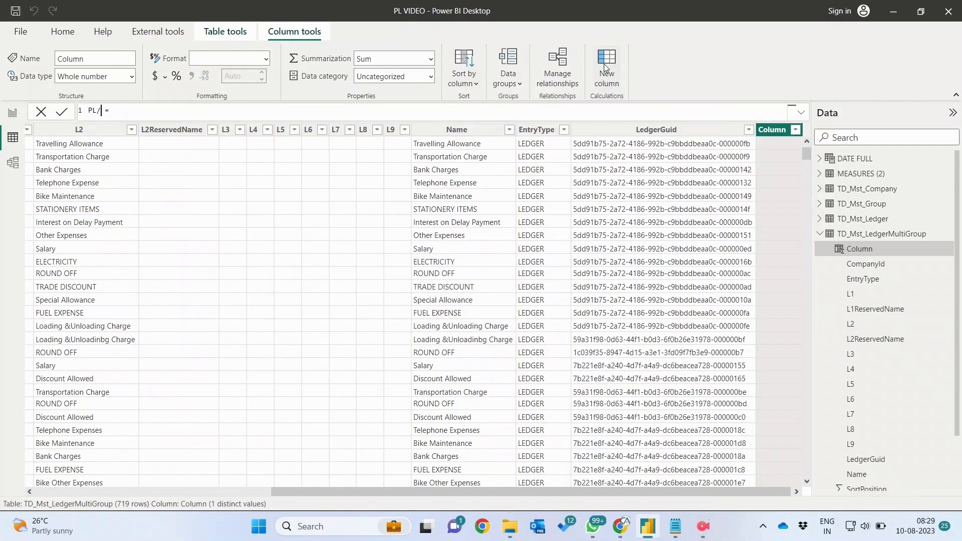
type("L/BS = IF(")
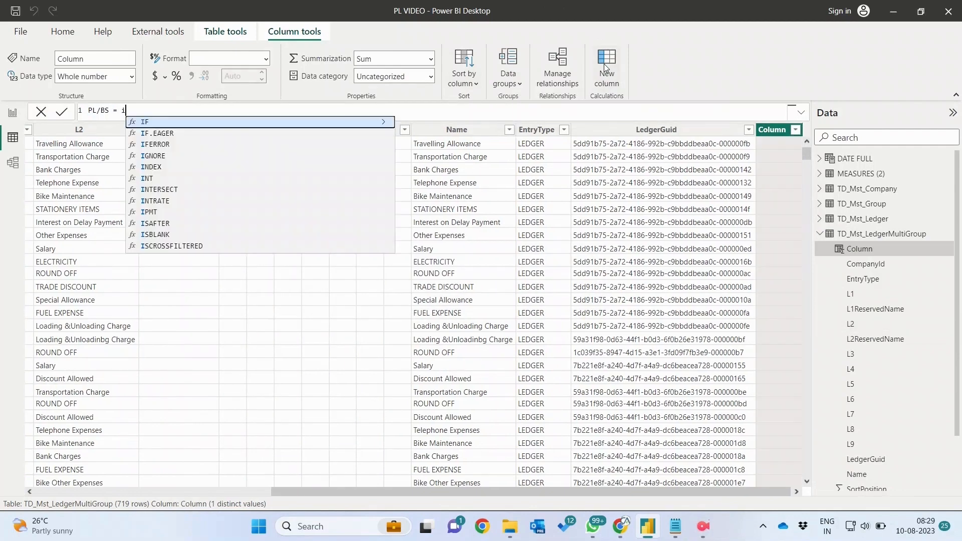
key("shift+Return")
type("so")
key("Tab")
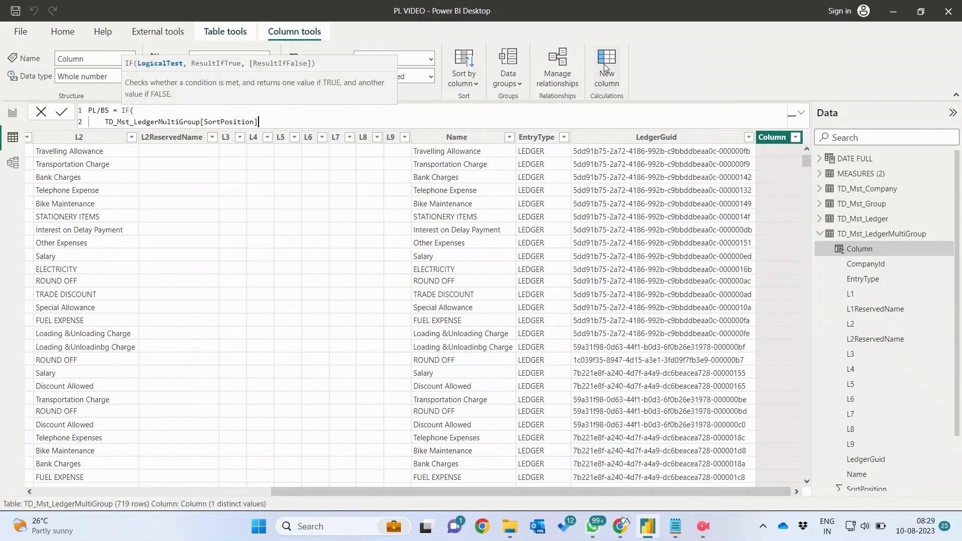
type(">")
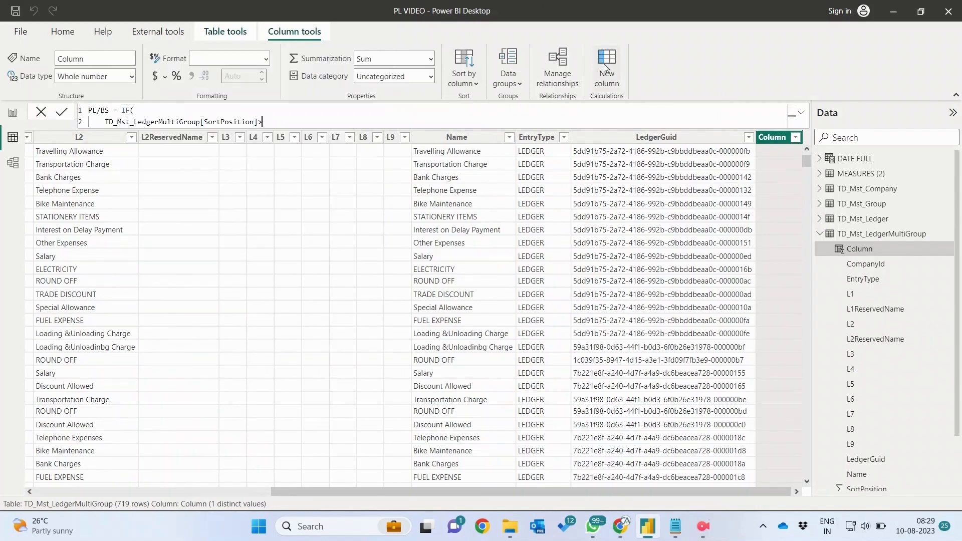
type("200,")
Step: Complete the PL/BS formula to return "PL" when the test is true and "BS" otherwise, and commit it
key("shift+Return")
type("\"")
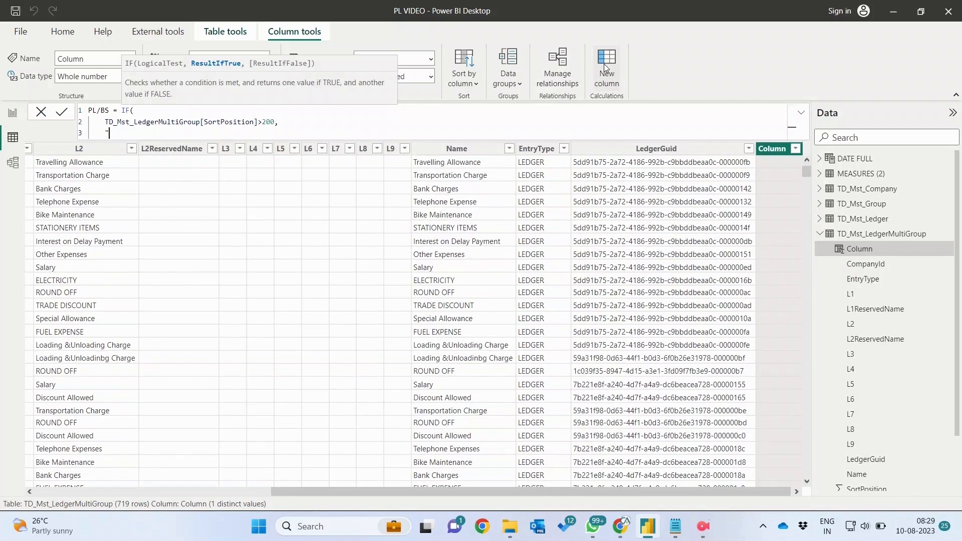
type("PL\",")
key("shift+Return")
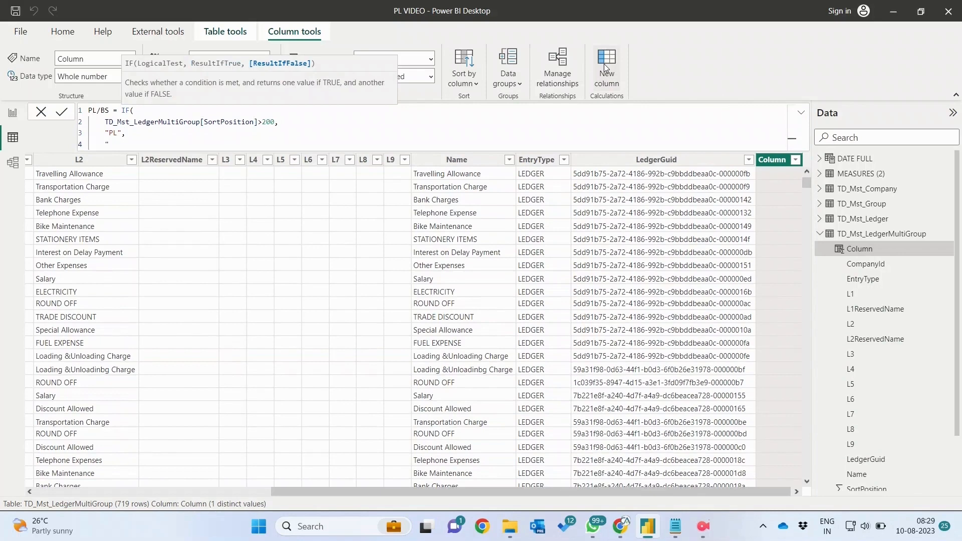
type("\"BS\"")
key("shift+Return")
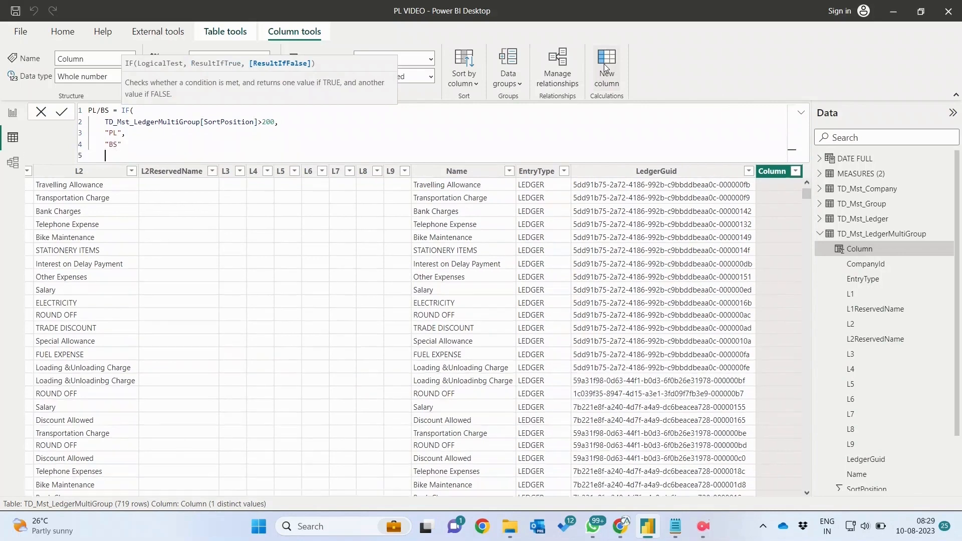
type(")")
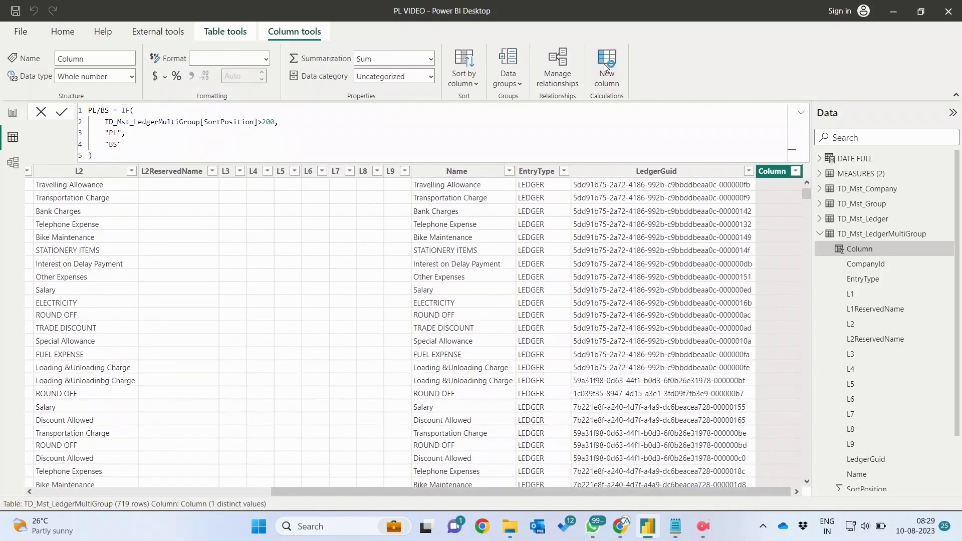
key("Return")
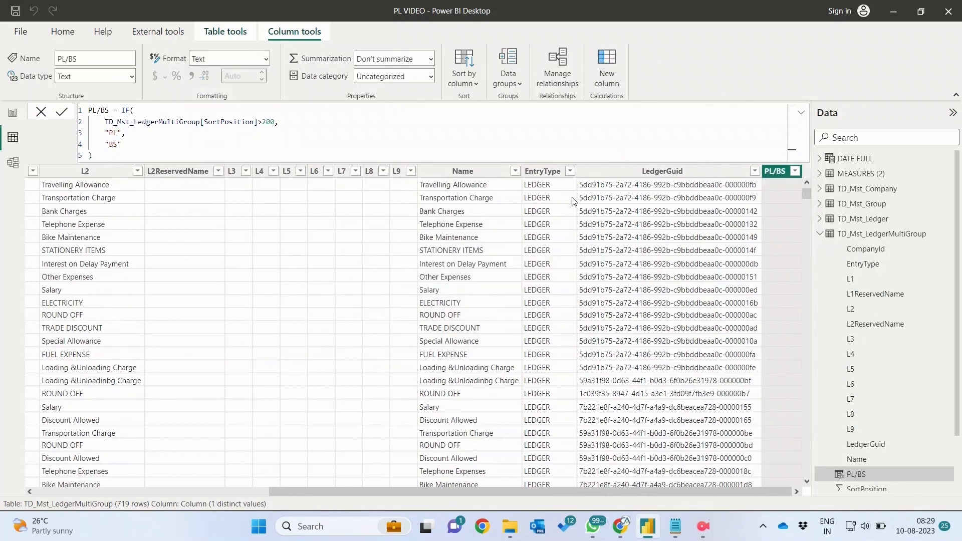
Step: On the report page, create a measure named PROFIT_LOSS_AMOUNTS in the MEASURES (2) table and begin its formula with CALCULATE
left_click(12, 112)
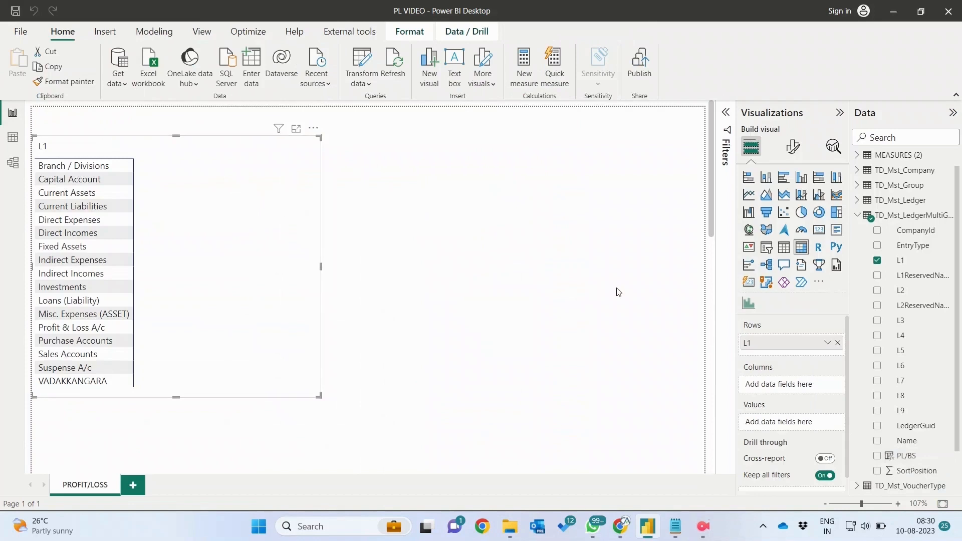
left_click(892, 175)
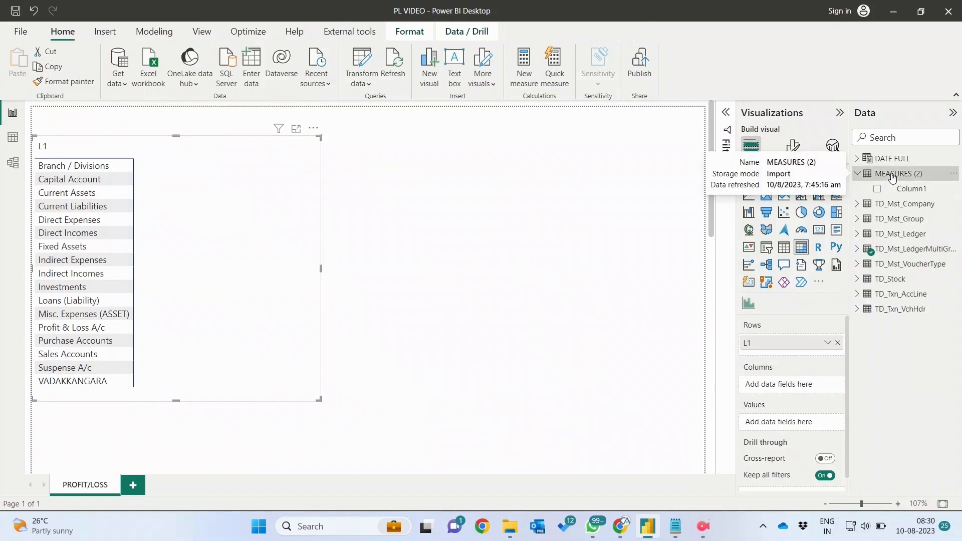
right_click(890, 173)
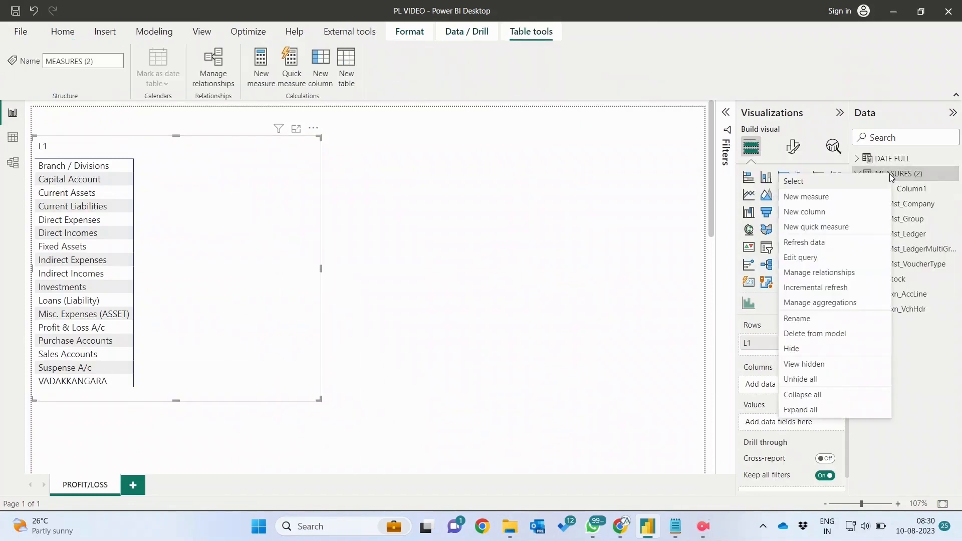
left_click(824, 201)
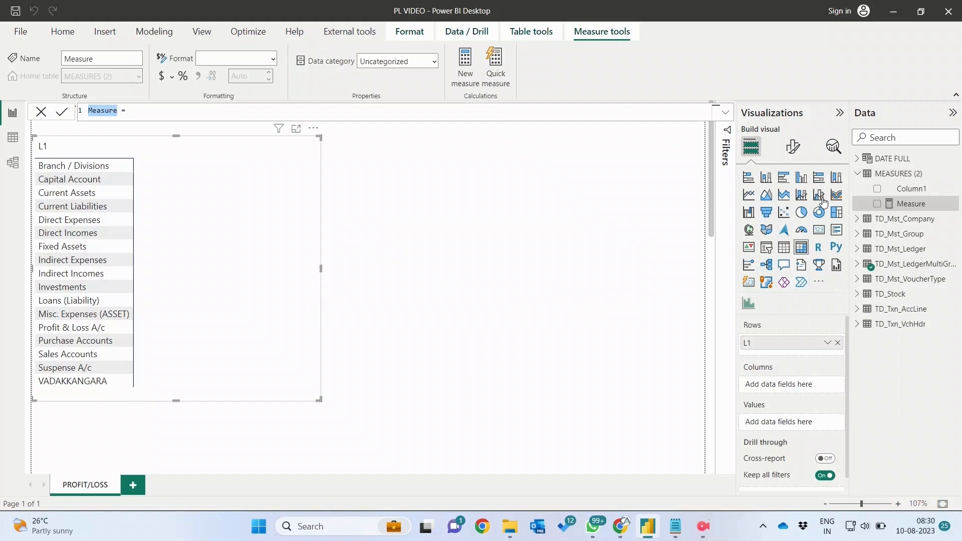
type("PL")
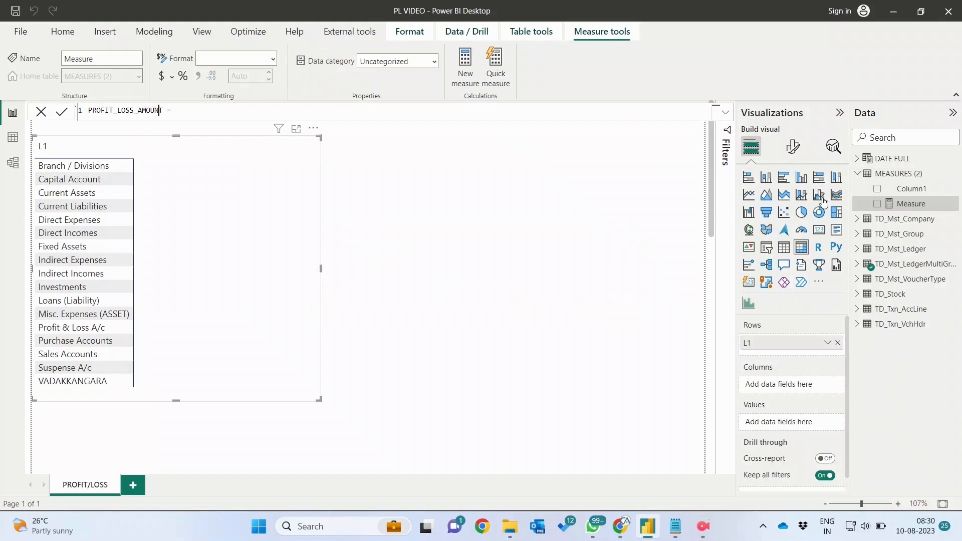
key("Right")
key("Right")
type("S")
key("End")
type("cal")
key("Tab")
key("shift+Return")
Step: Enter the SUM of TD_Txn_AccLine[Amount] as the CALCULATE expression of the measure
type("su")
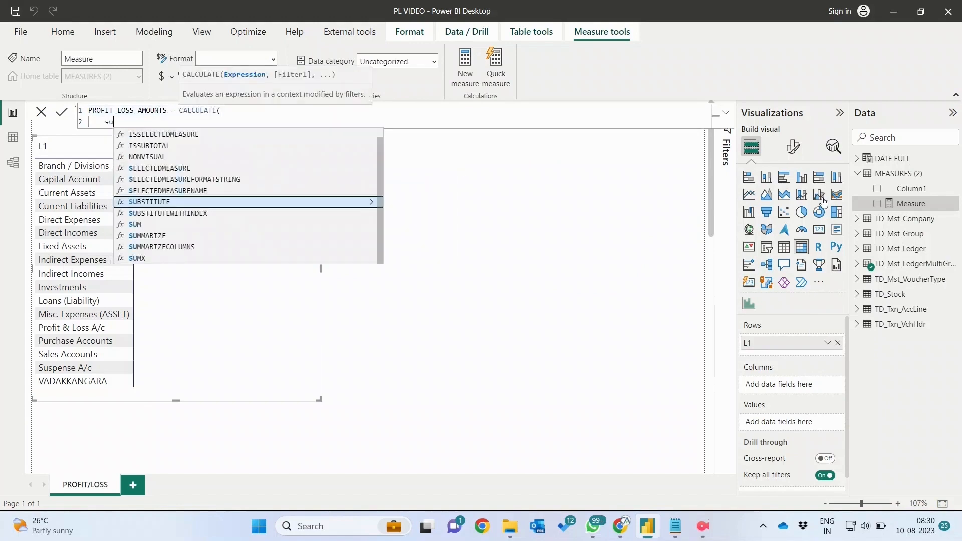
type("m")
key("Tab")
key("shift+Return")
type("acc")
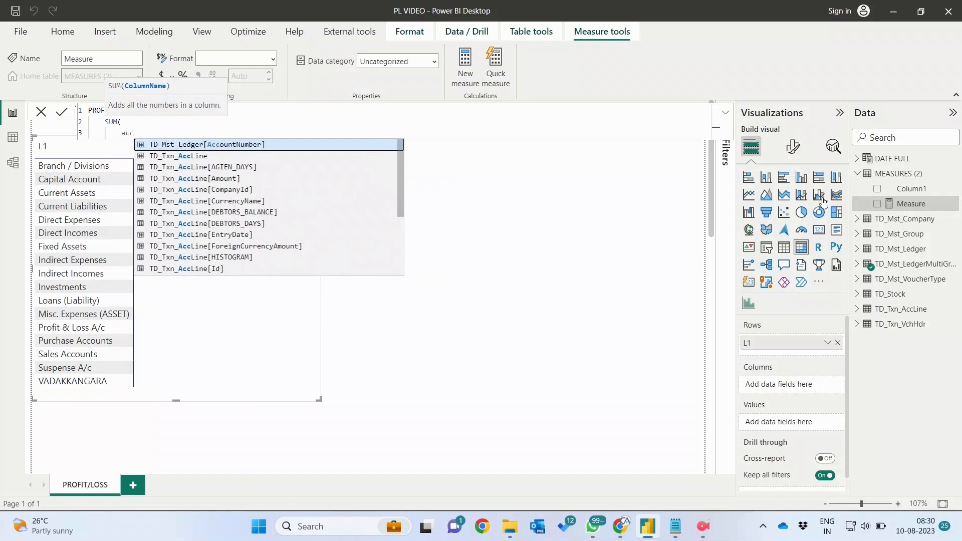
key("Down")
key("Down")
key("Down")
key("Tab")
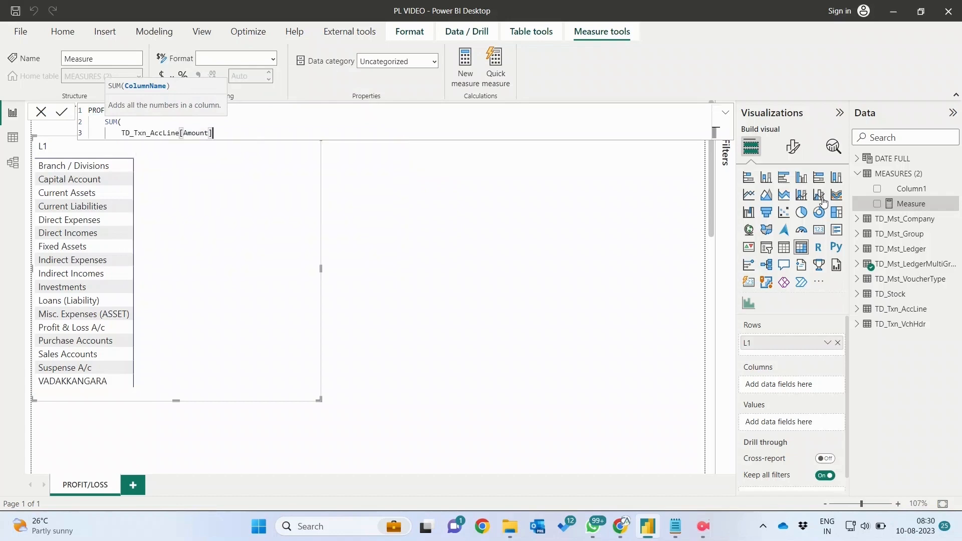
key("shift+Return")
type("),")
key("shift+Return")
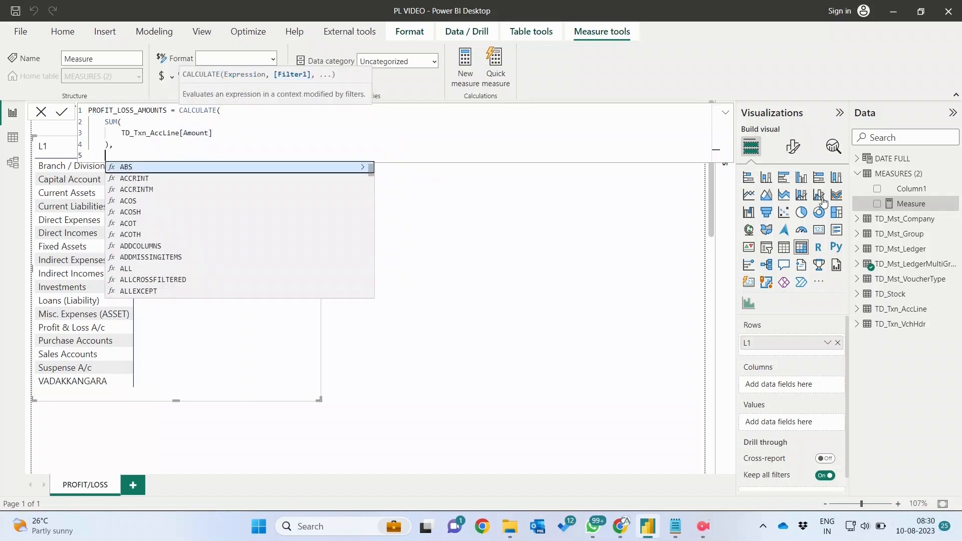
Step: Filter the measure by TD_Mst_LedgerMultiGroup[PL/BS] = "PL", close the formula and commit it
type("p")
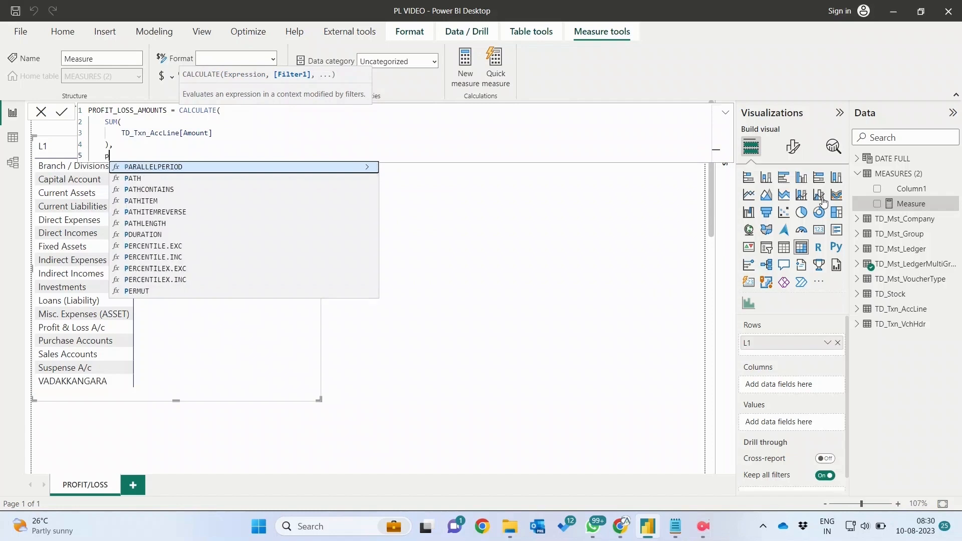
type("l")
key("Tab")
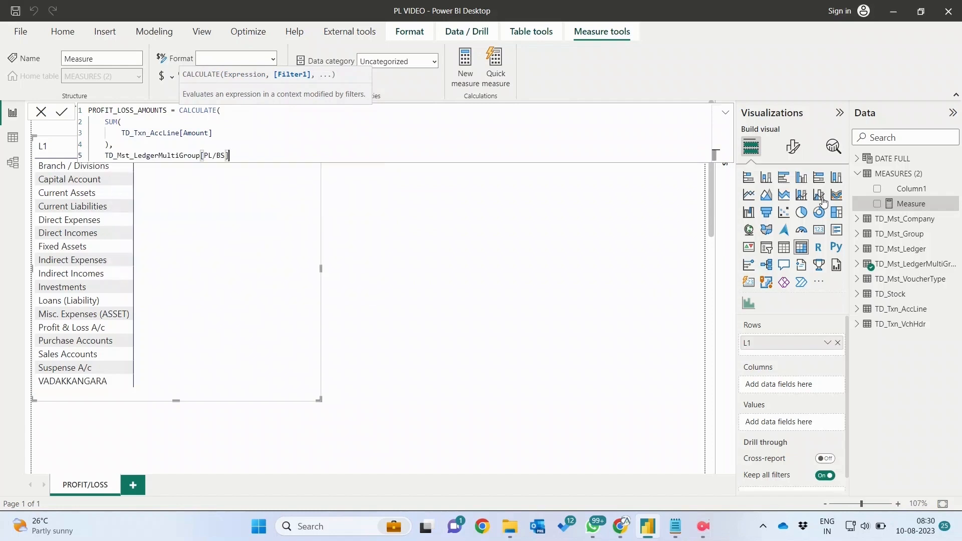
type("= \"PL\"")
key("Return")
type(")")
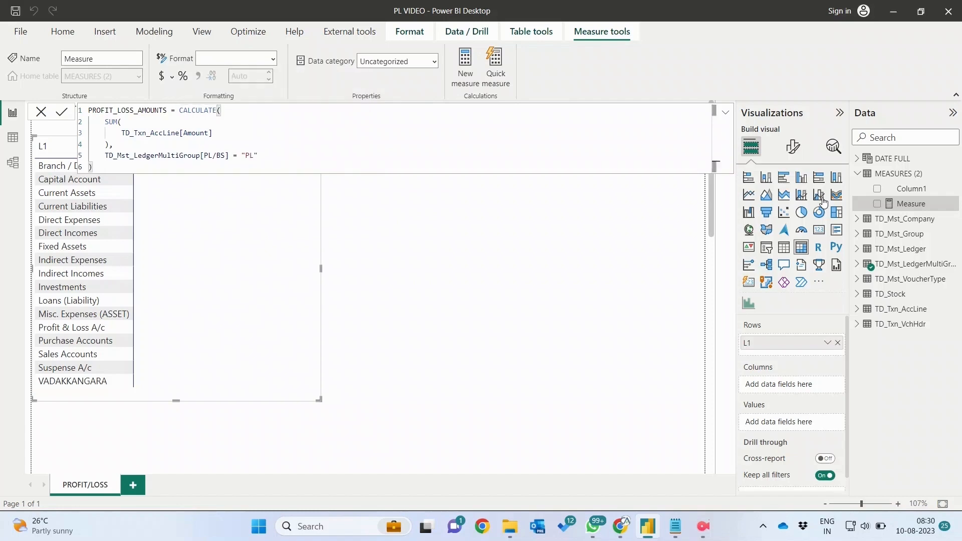
key("Return")
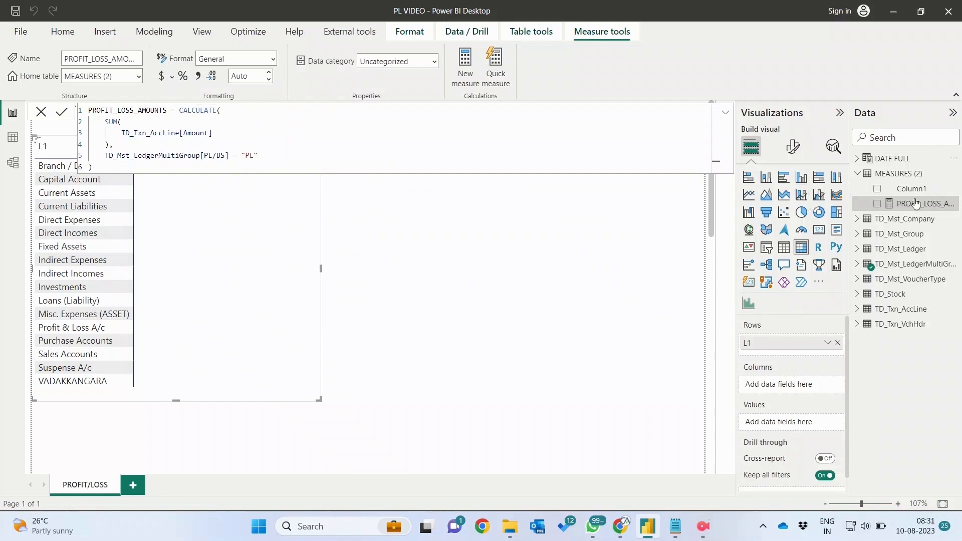
Step: Add PROFIT_LOSS_AMOUNTS to the matrix as its values, and shorten and reposition the matrix on the page
left_click_drag(911, 204, 249, 346)
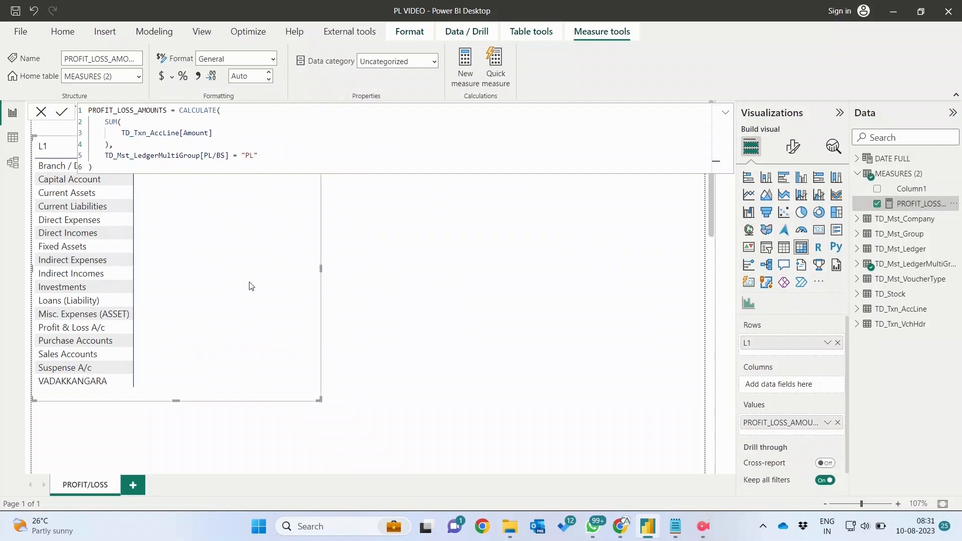
left_click(39, 112)
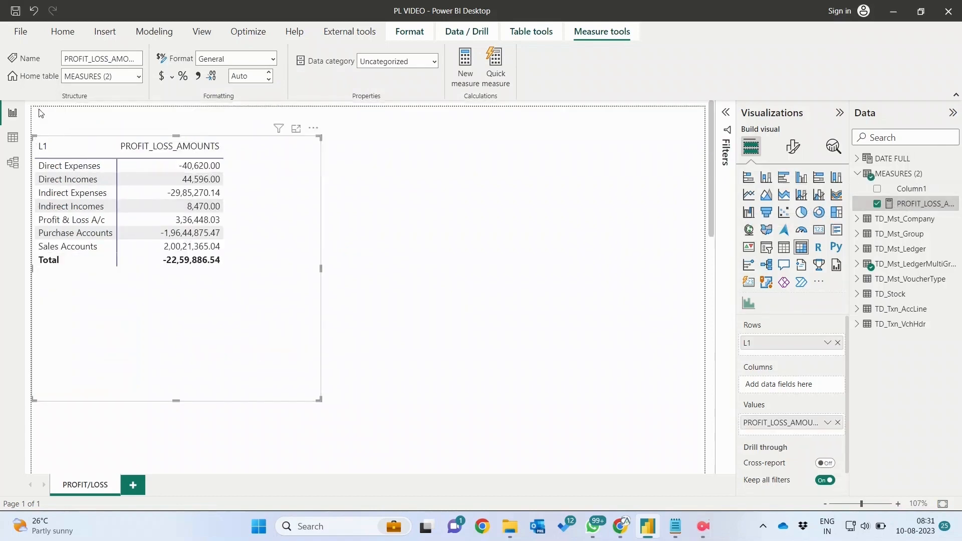
left_click_drag(145, 316, 188, 369)
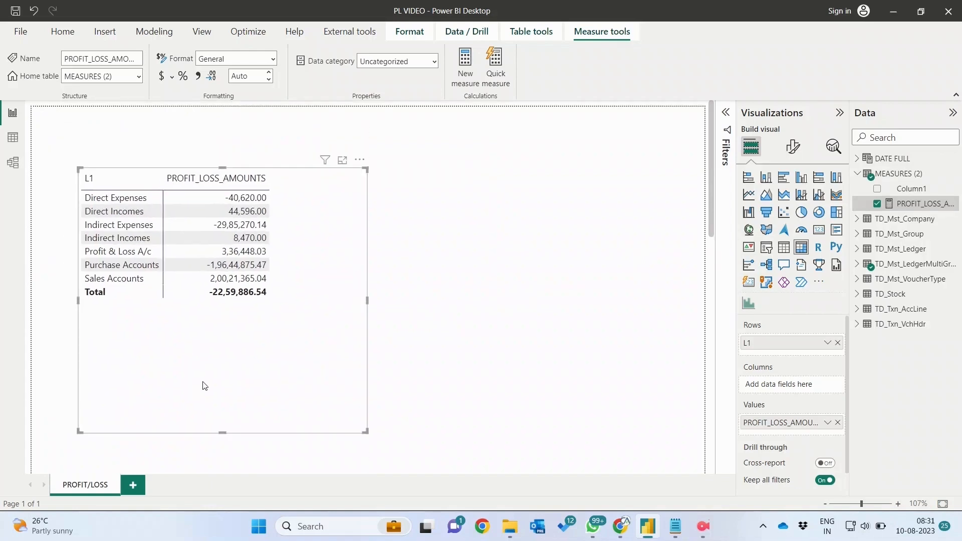
left_click_drag(224, 427, 224, 336)
left_click_drag(294, 329, 361, 334)
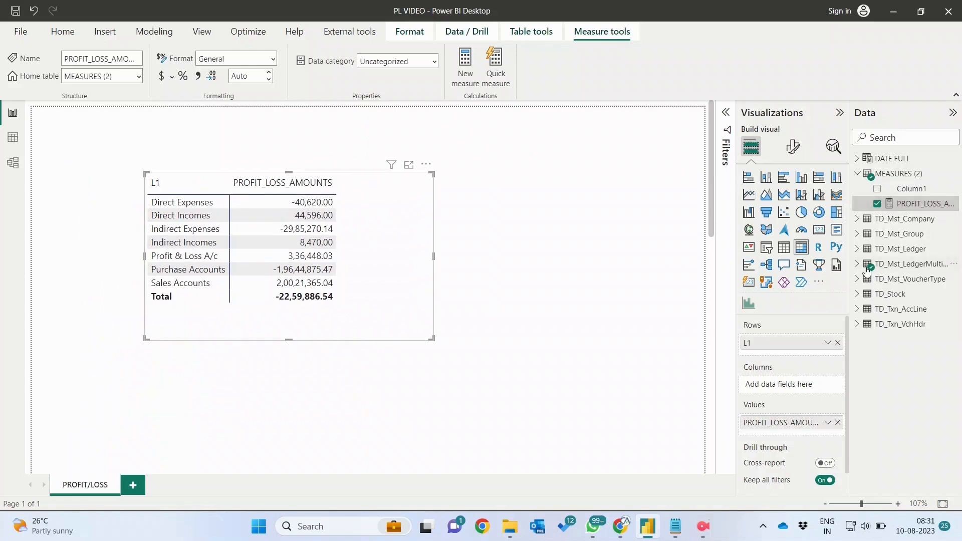
Step: Sort the L1 column of TD_Mst_LedgerMultiGroup by SortPosition
left_click(857, 264)
left_click(902, 309)
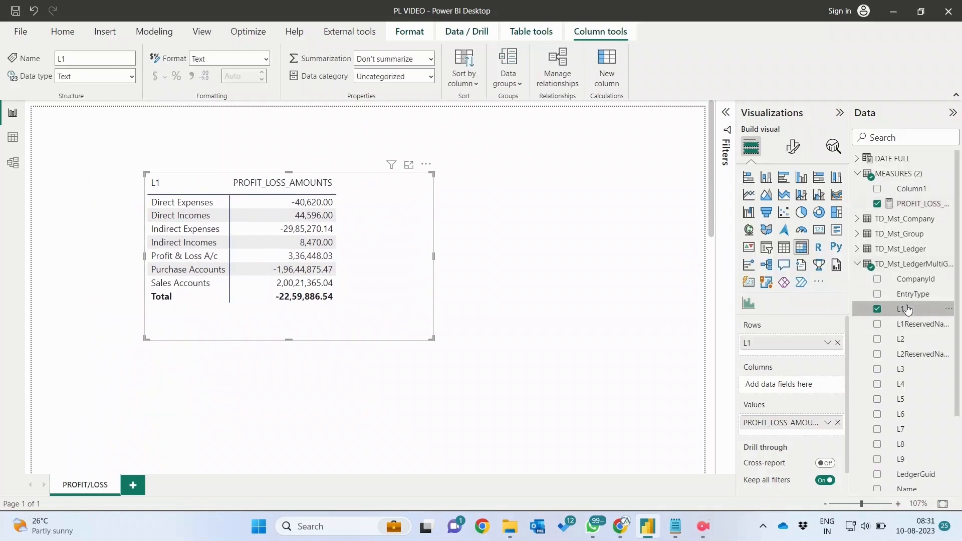
left_click(464, 80)
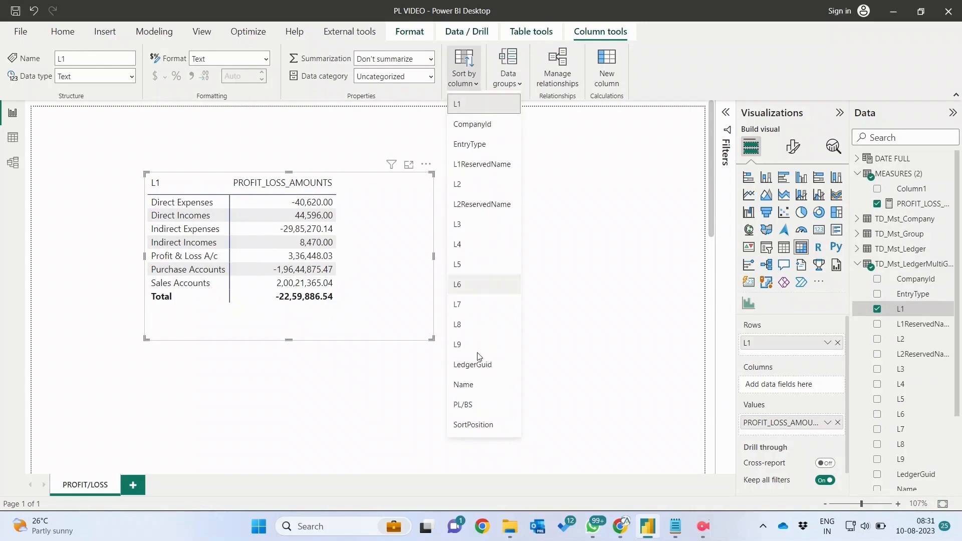
left_click(474, 425)
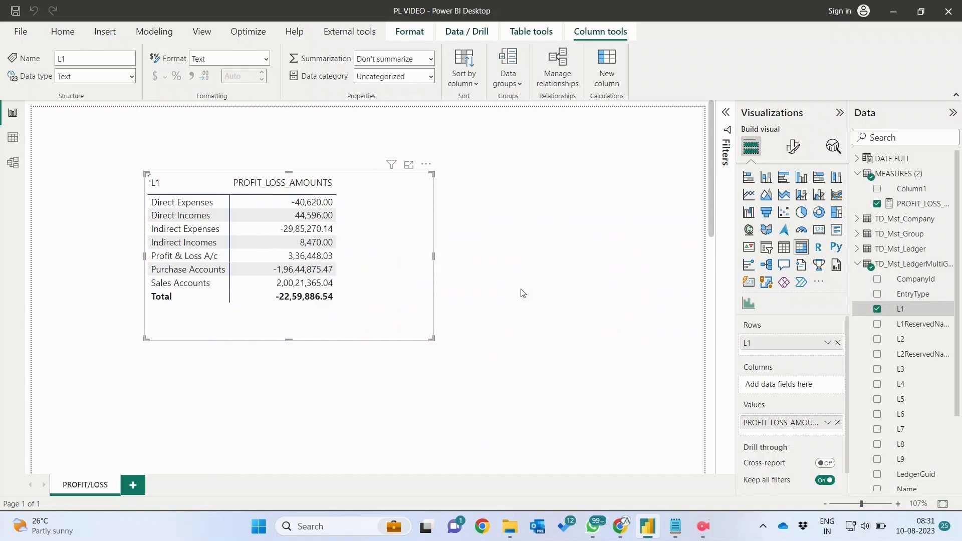
Step: Narrow the matrix to fit its columns more closely and move it on the page
left_click(369, 300)
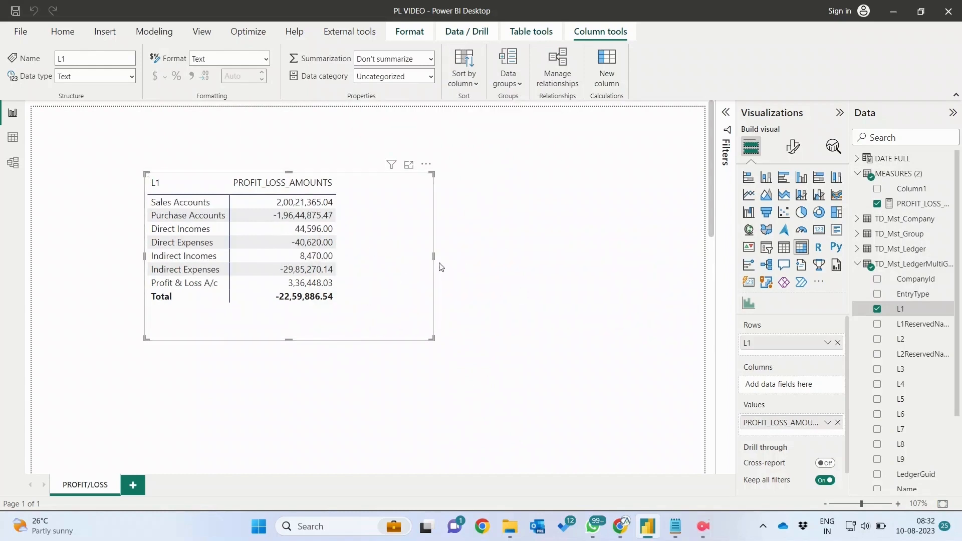
left_click_drag(423, 261, 357, 264)
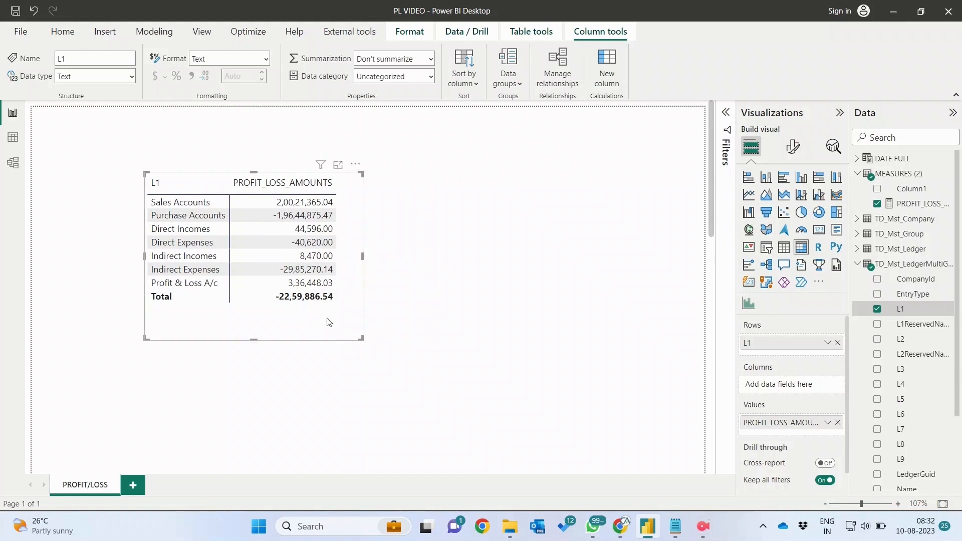
left_click_drag(328, 324, 399, 338)
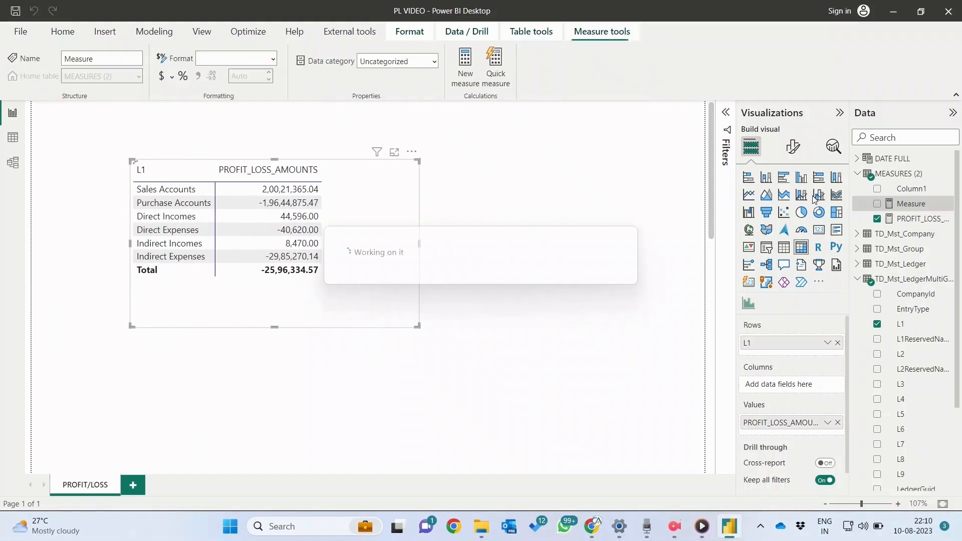
Step: Name the new measure Closing_Stock and start its formula with CALCULATE
type("O")
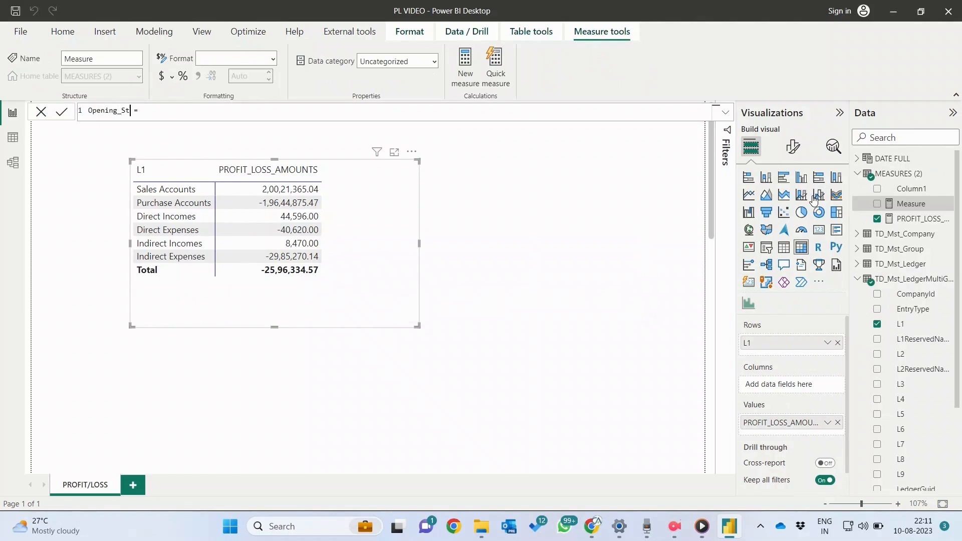
type("pening_Stock")
key("ctrl+shift+Left")
type("C C")
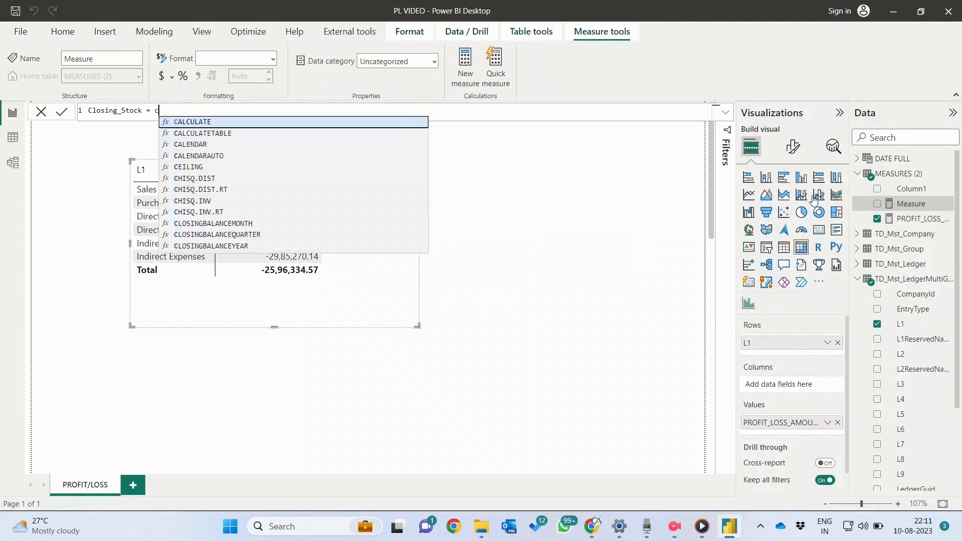
key("Tab")
key("shift+Return")
Step: Enter SUM of TD_Stock[Amount] as the expression inside the Closing_Stock CALCULATE
type("td")
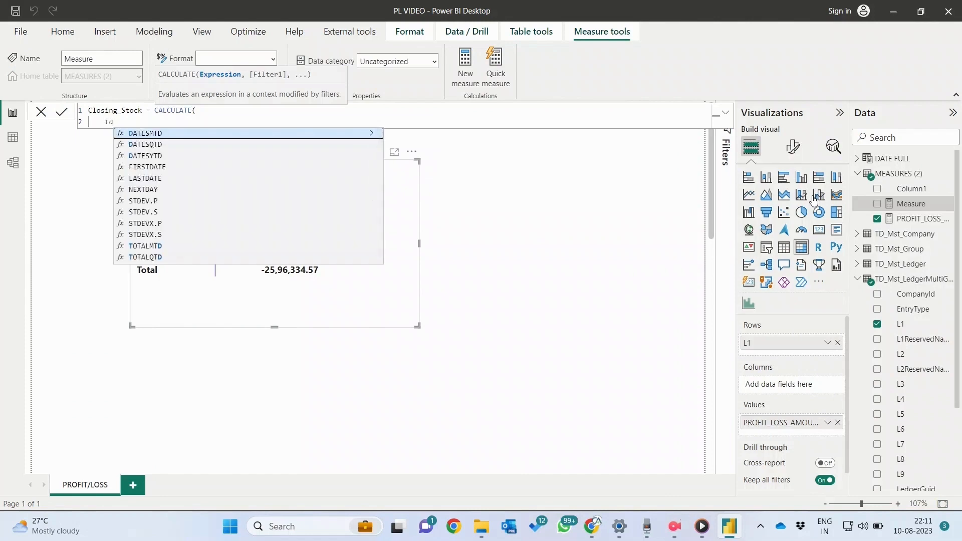
type("_st")
key("ctrl+shift+Left")
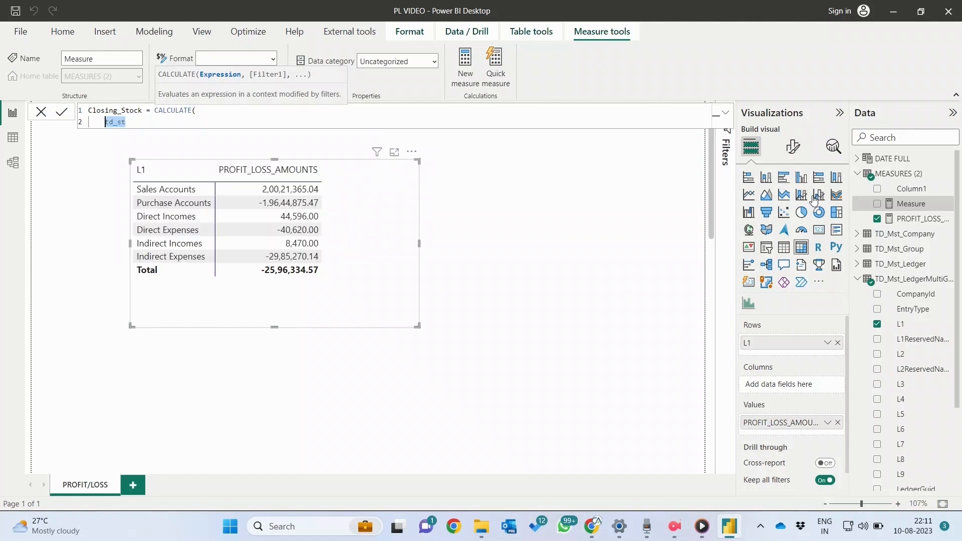
type("SUM(")
key("shift+Return")
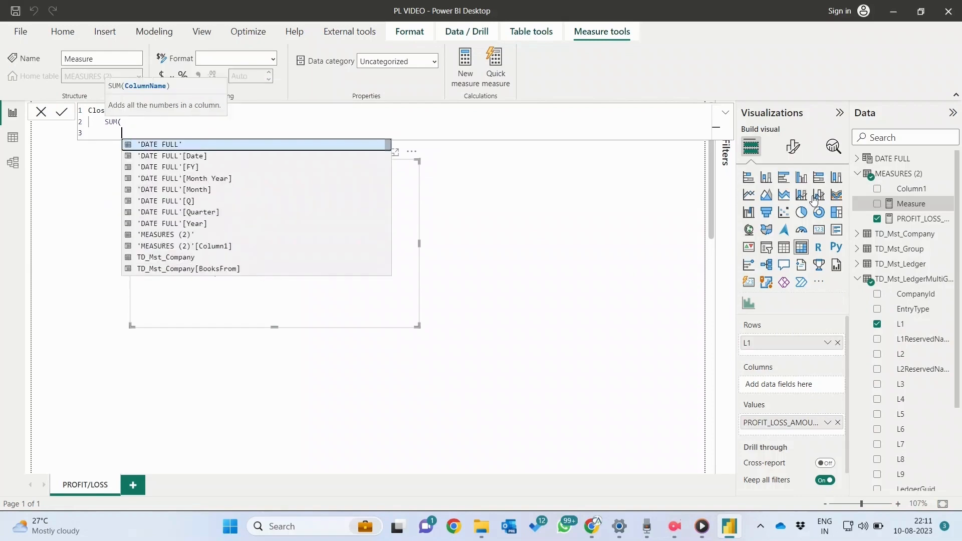
type("td")
type(" -s")
key("BackSpace")
key("BackSpace")
key("BackSpace")
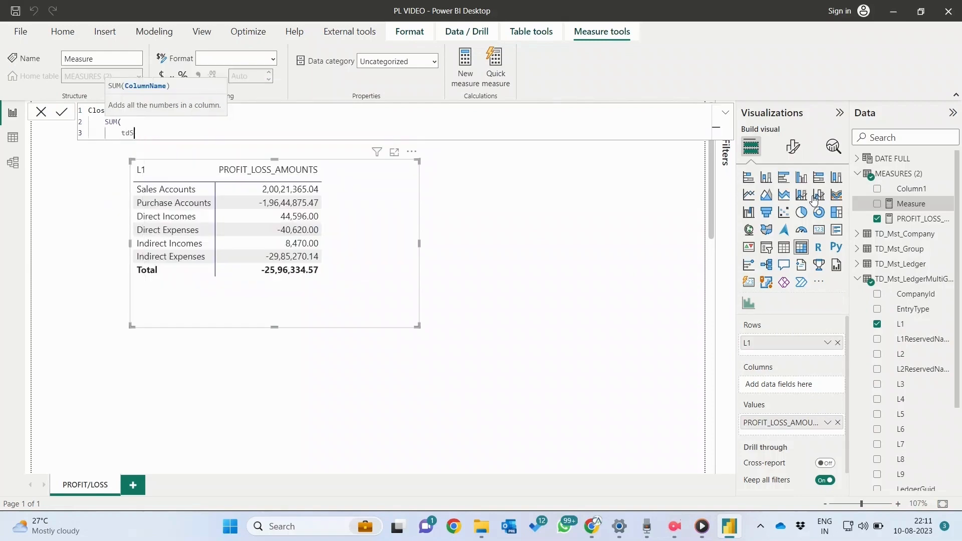
type("_sto")
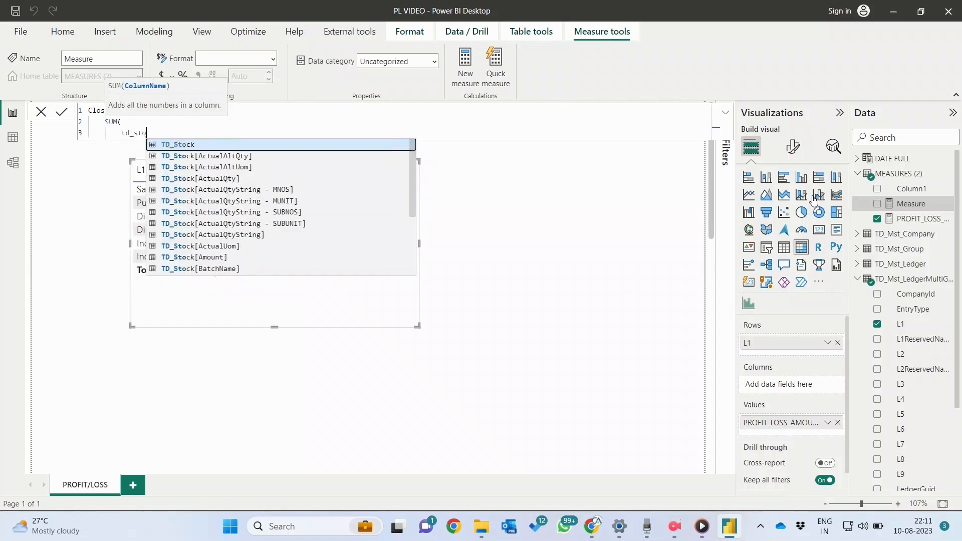
key("Down")
key("Down")
key("Down")
key("Down")
key("Down")
key("Down")
key("Down")
key("Down")
key("Down")
key("Down")
key("Tab")
key("shift+Return")
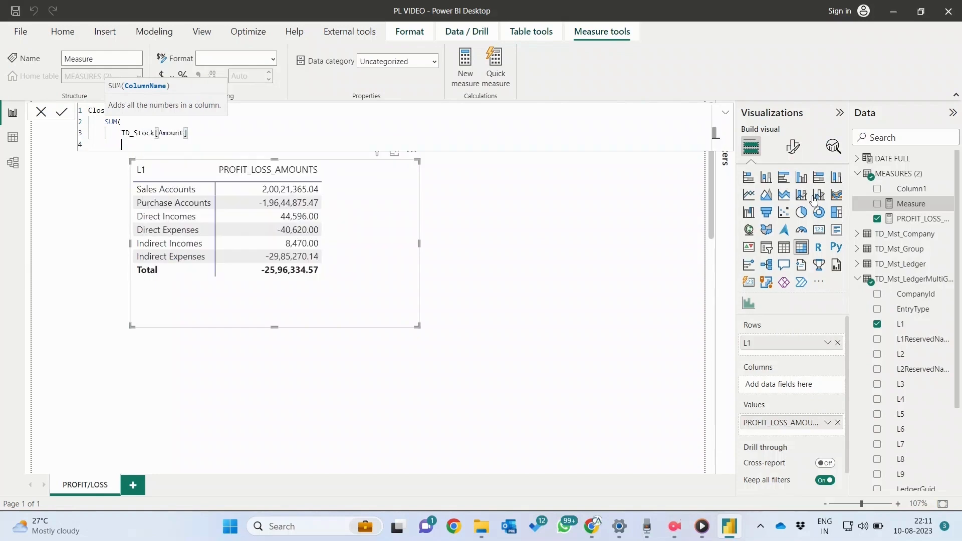
type("),")
Step: Add MAX of 'DATE FULL'[Date] as the filter argument of the Closing_Stock formula
key("shift+Return")
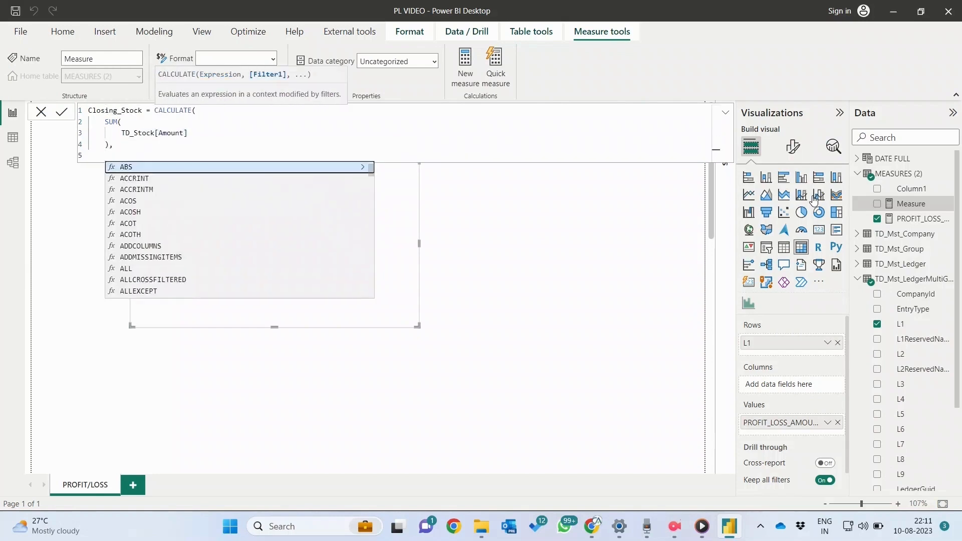
type("MAX(")
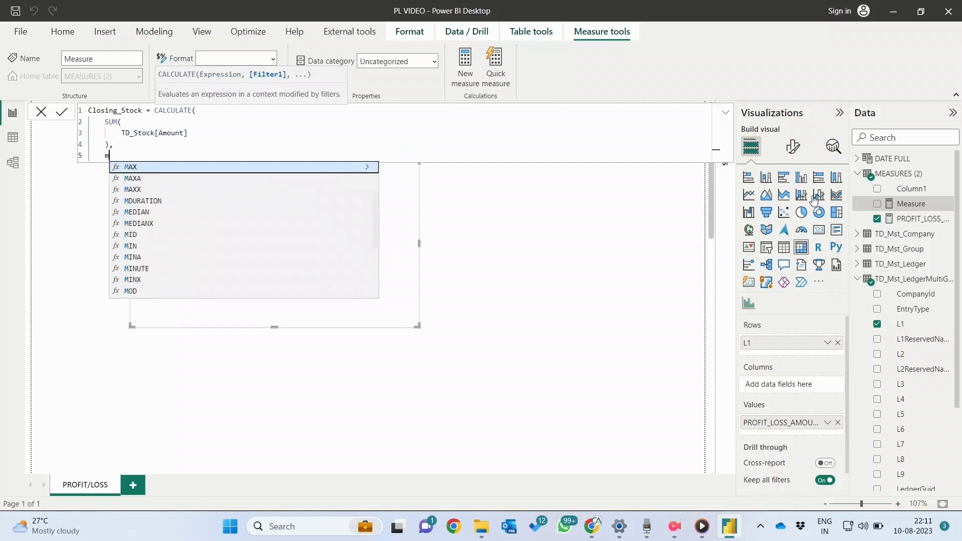
key("shift+Return")
type("date")
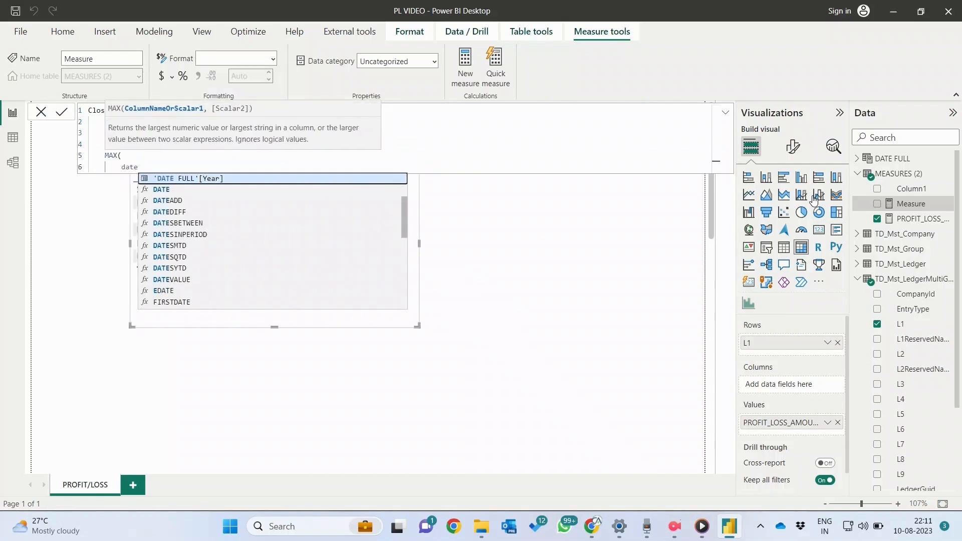
key("Escape")
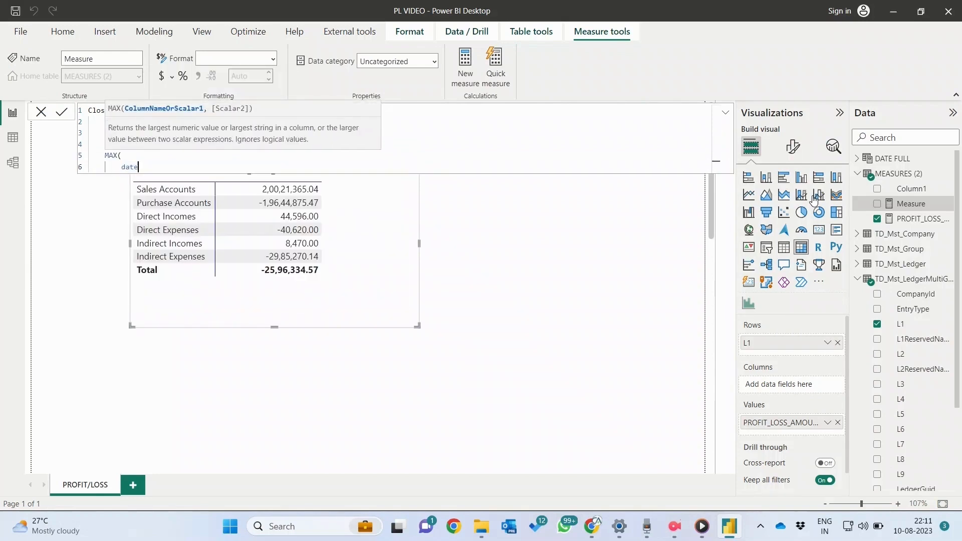
key("BackSpace")
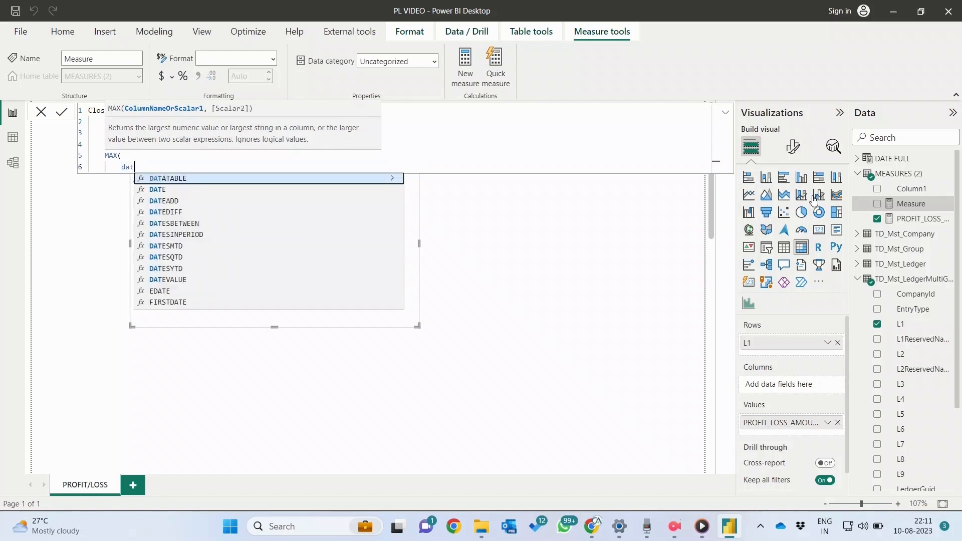
key("Up")
key("Up")
key("Up")
key("Up")
key("Up")
key("Up")
key("Up")
key("Up")
key("Up")
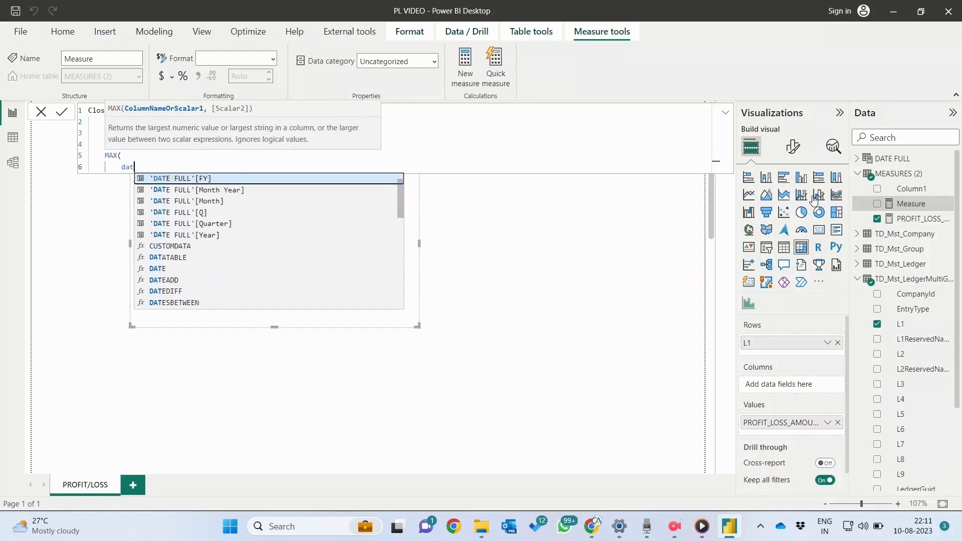
key("Down")
key("Tab")
key("shift+Return")
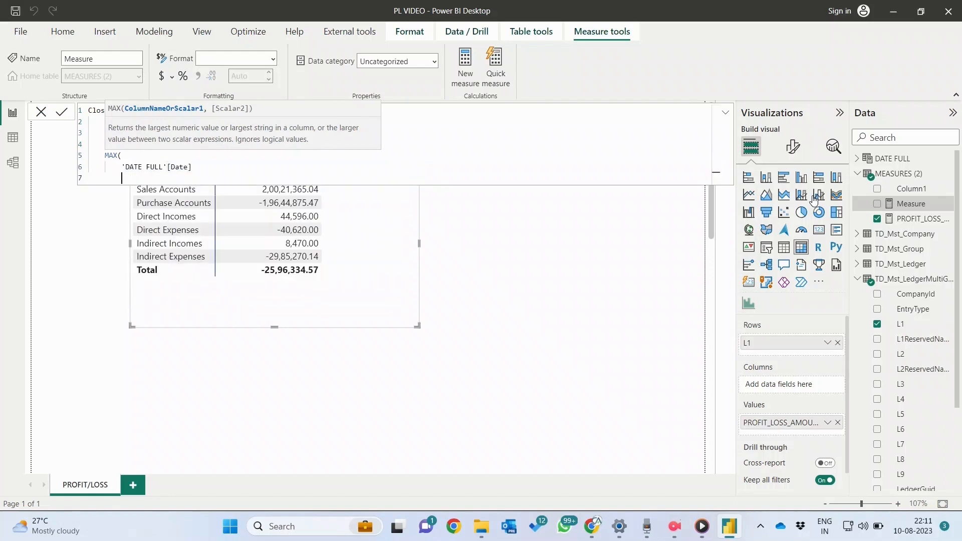
Step: Close the MAX and CALCULATE functions, commit the Closing_Stock measure and leave the formula editor
type(")")
key("shift+Return")
type(")")
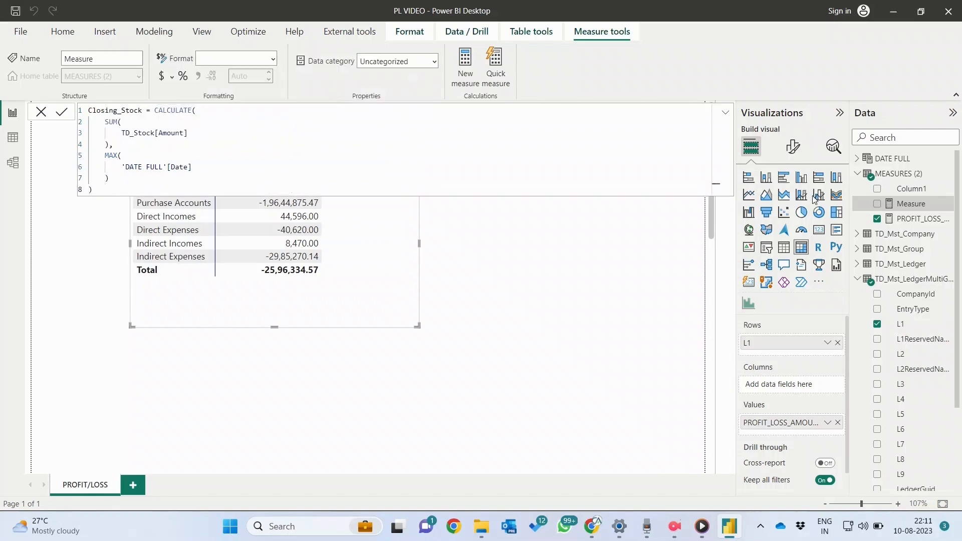
key("Return")
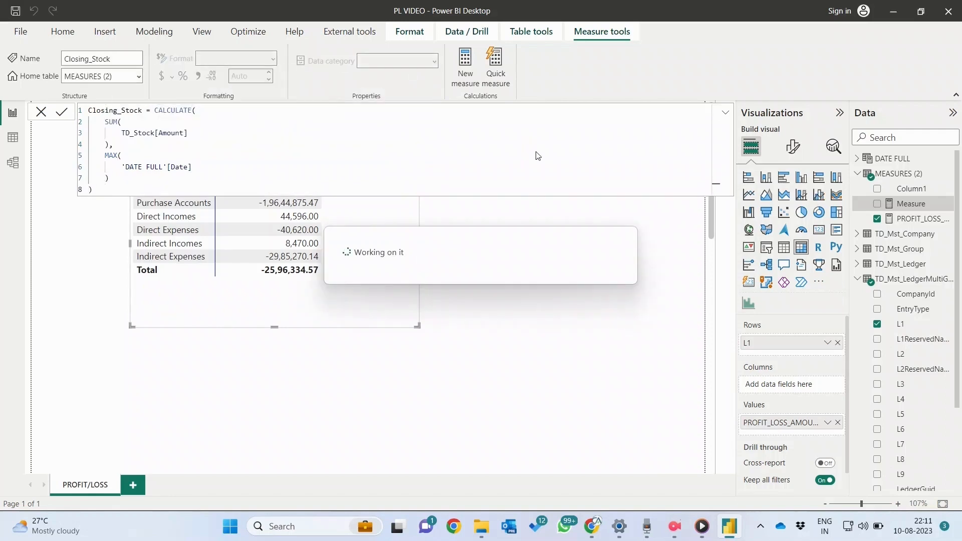
left_click(40, 113)
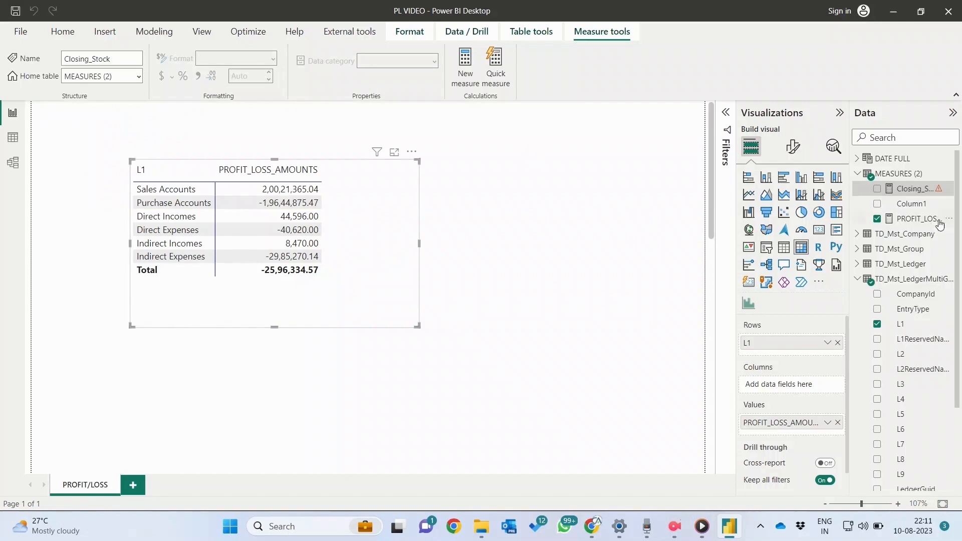
Step: Correct the Closing_Stock filter to 'DATE FULL'[Date] = MAX('DATE FULL'[Date]) and commit the measure
left_click(920, 191)
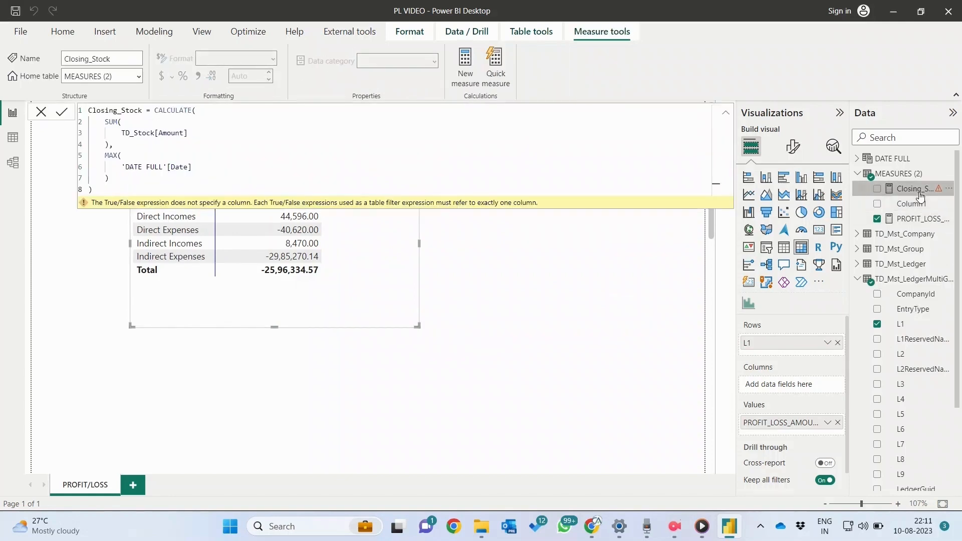
left_click(106, 156)
type("date")
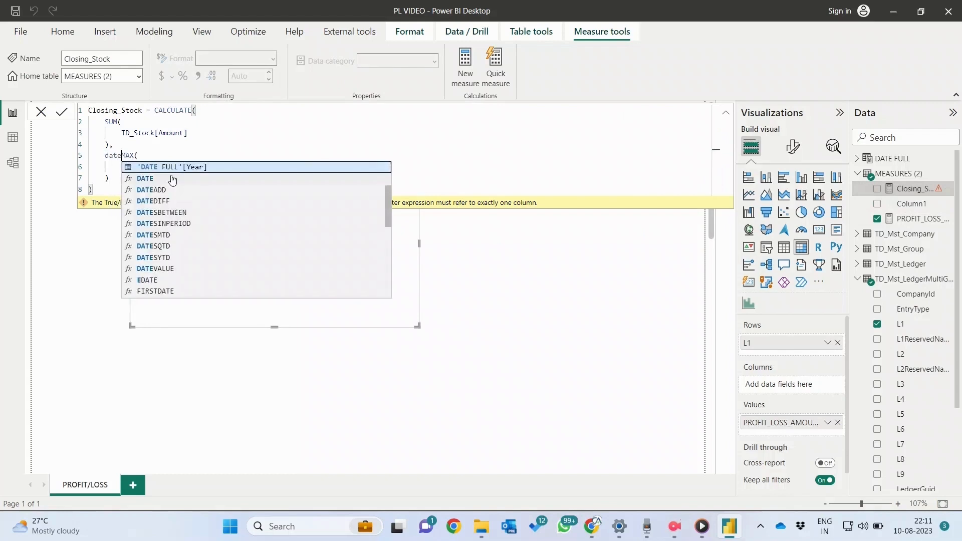
key("Tab")
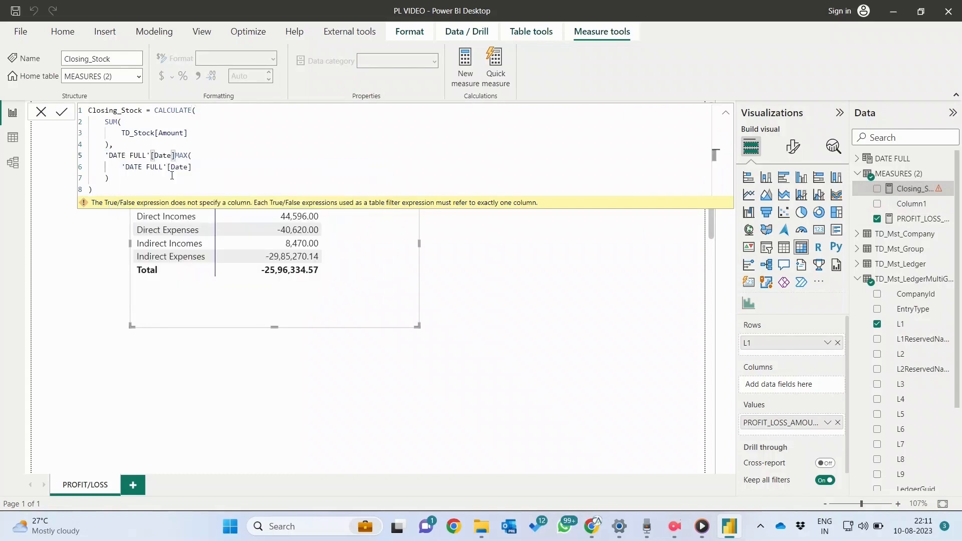
type("=")
key("ctrl+End")
key("Return")
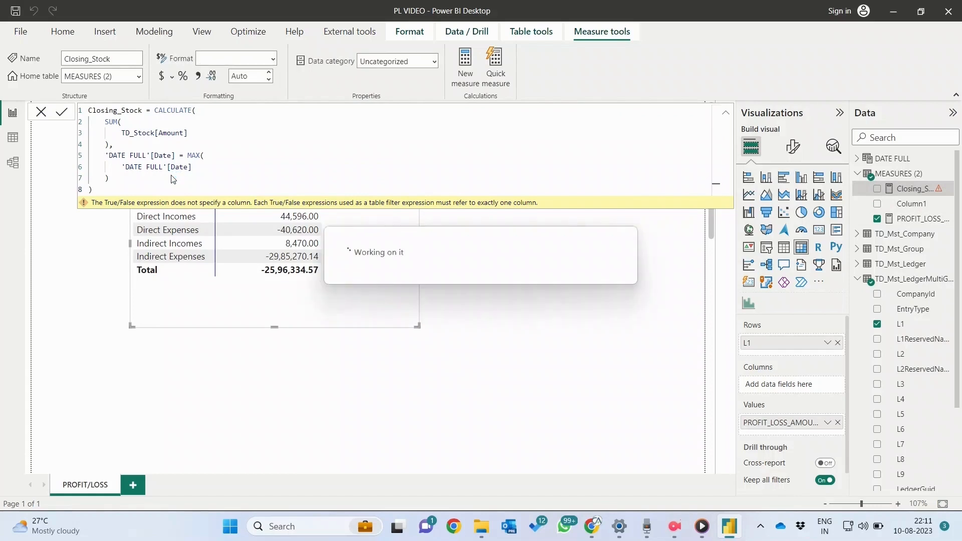
left_click(43, 111)
Step: Move the profit and loss matrix closer to the page's left edge and deselect it
left_click(633, 281)
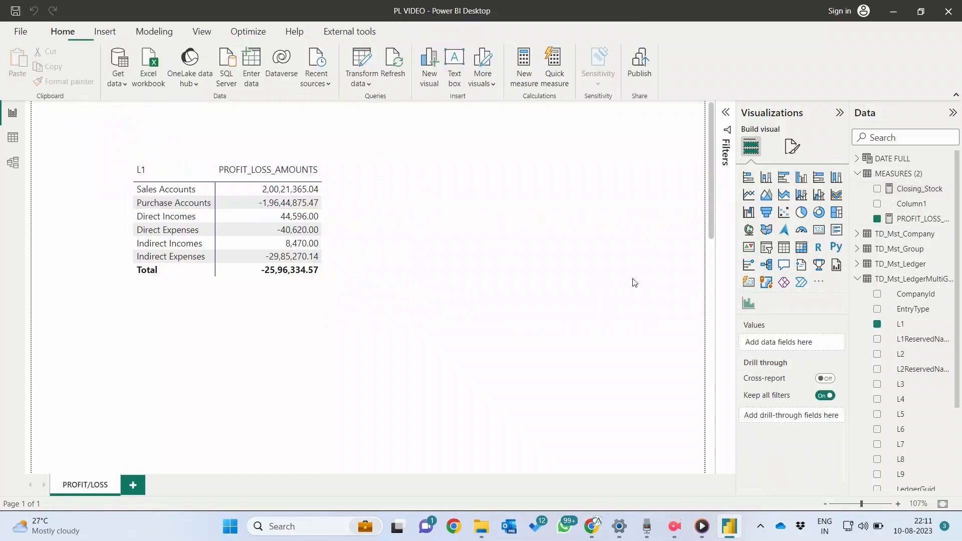
left_click_drag(391, 262, 329, 250)
left_click(437, 276)
left_click(377, 269)
left_click(443, 260)
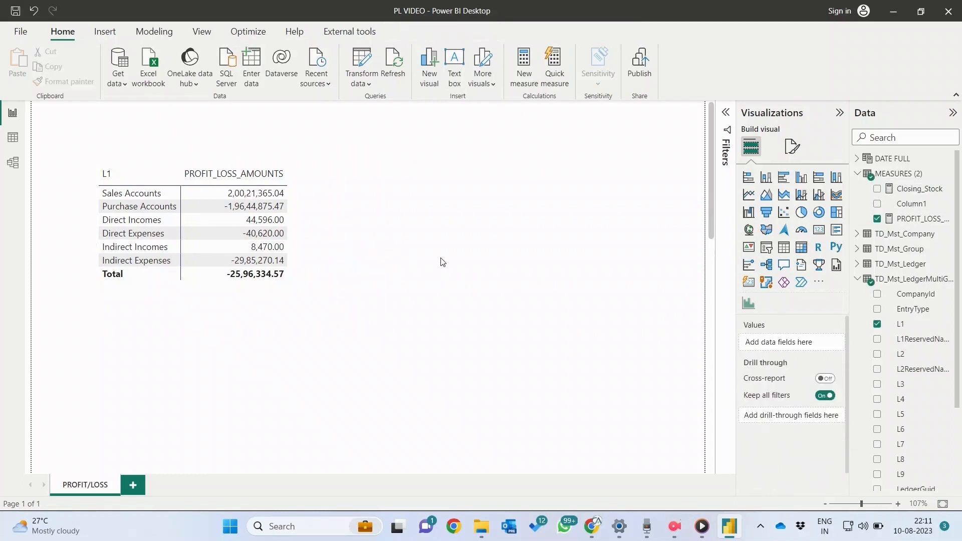
Step: Insert a table visual, place it to the right of the matrix and add Closing_Stock to it
left_click(783, 247)
left_click_drag(275, 391, 583, 287)
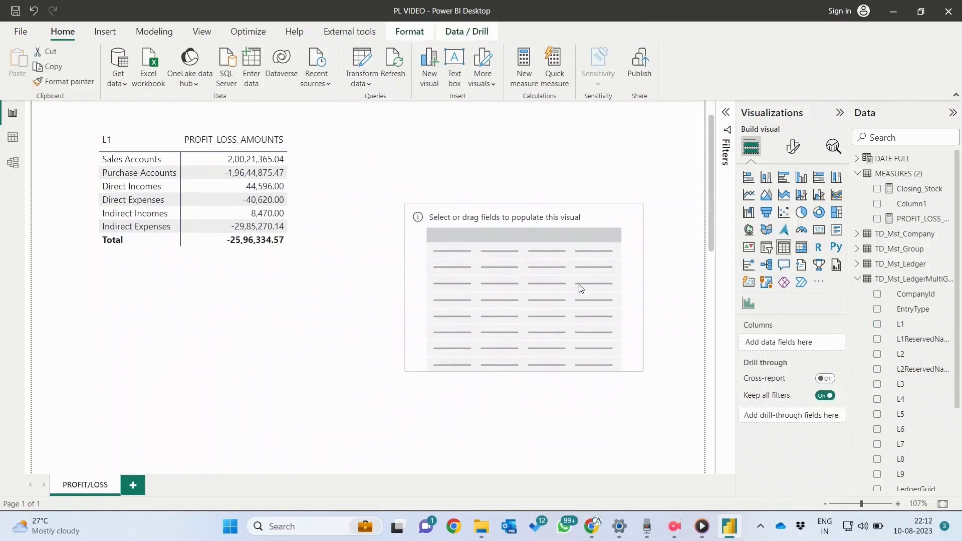
left_click_drag(918, 189, 558, 328)
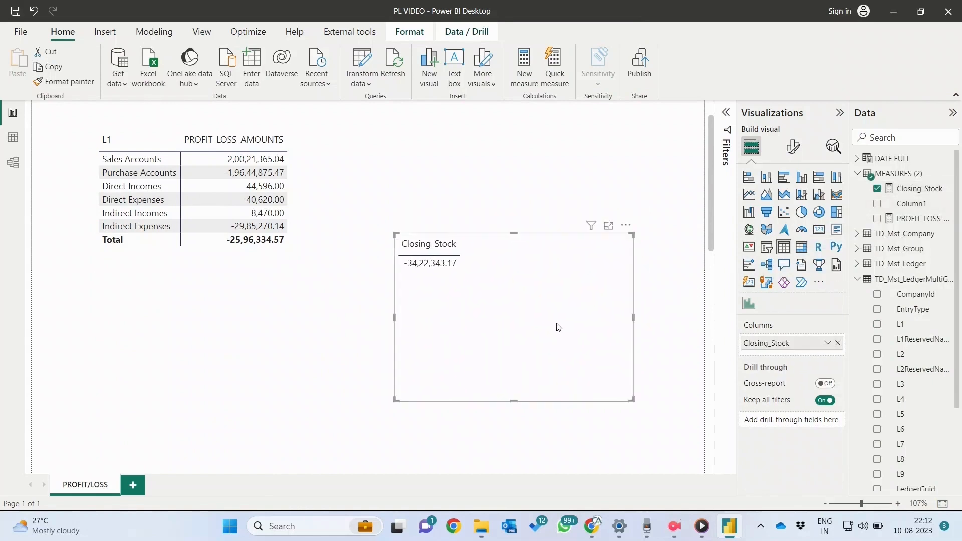
Step: Reverse the sign of Closing_Stock by putting a minus before CALCULATE, and commit the measure
left_click(920, 189)
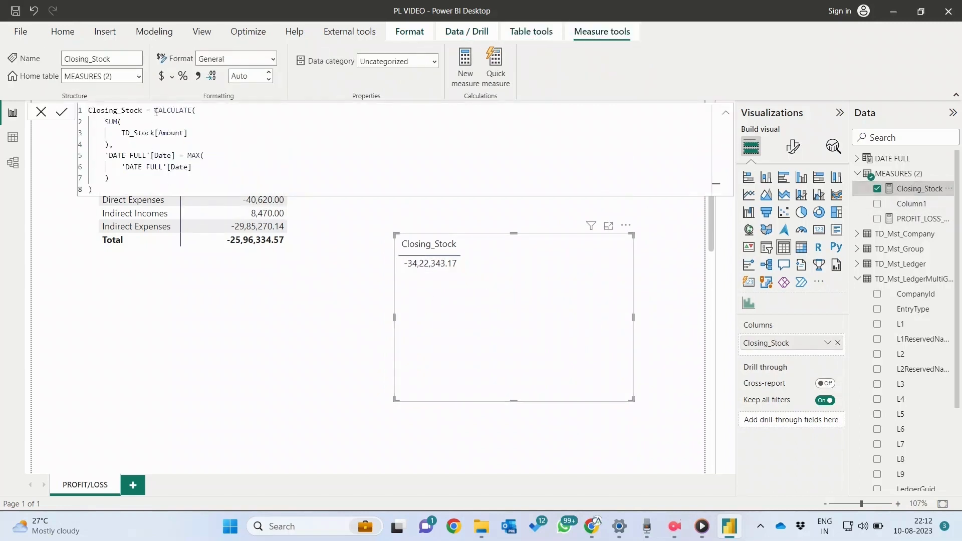
left_click(155, 111)
type("-")
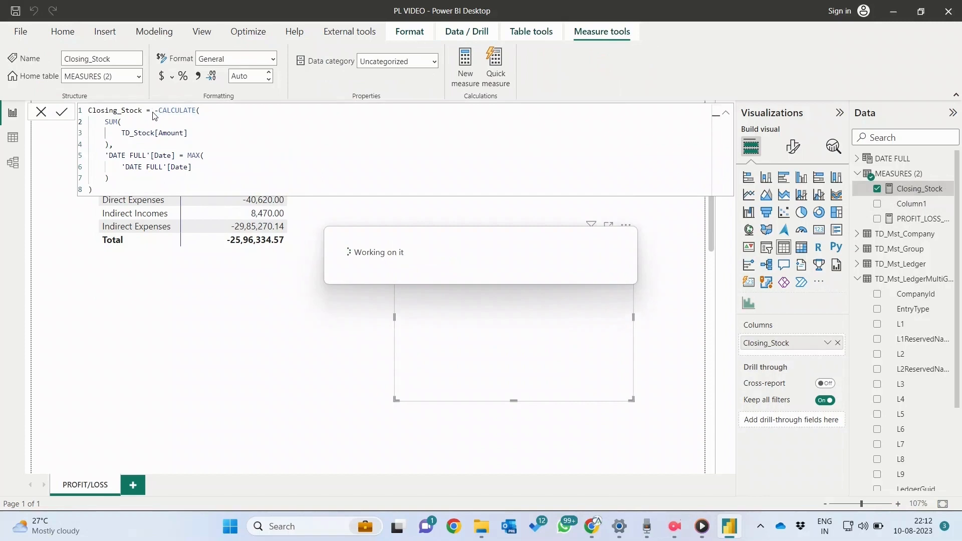
left_click(42, 113)
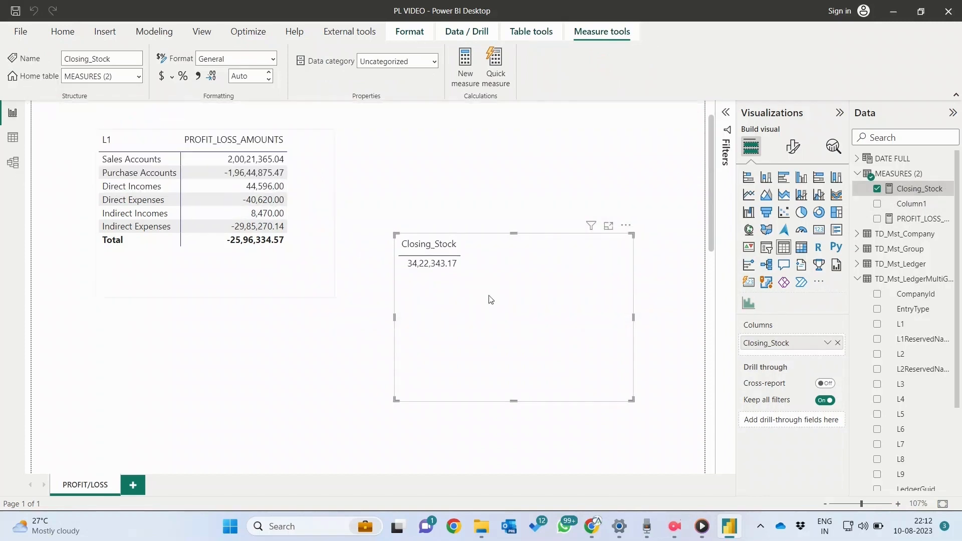
Step: Create a measure named Opening_Stock in the MEASURES (2) table and begin its formula with CALCULATE
right_click(932, 194)
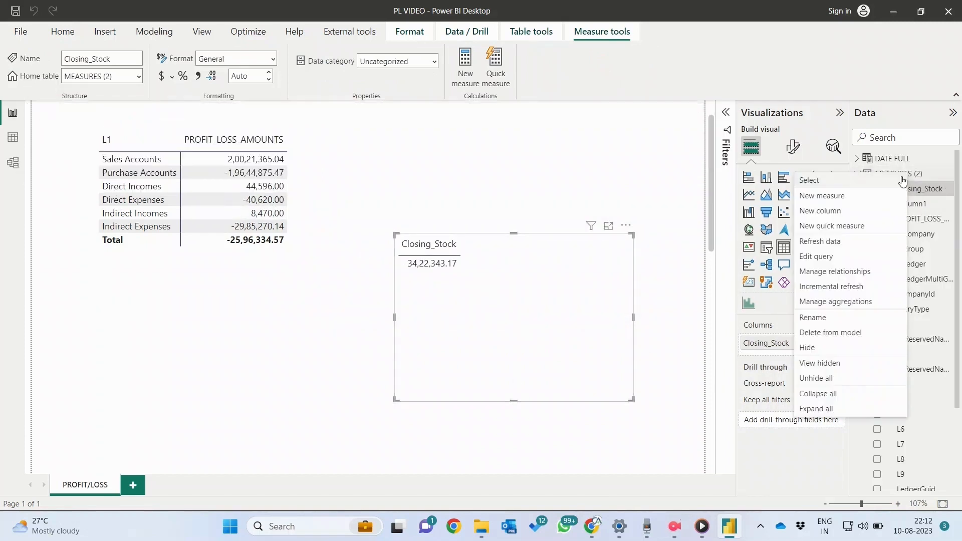
left_click(820, 197)
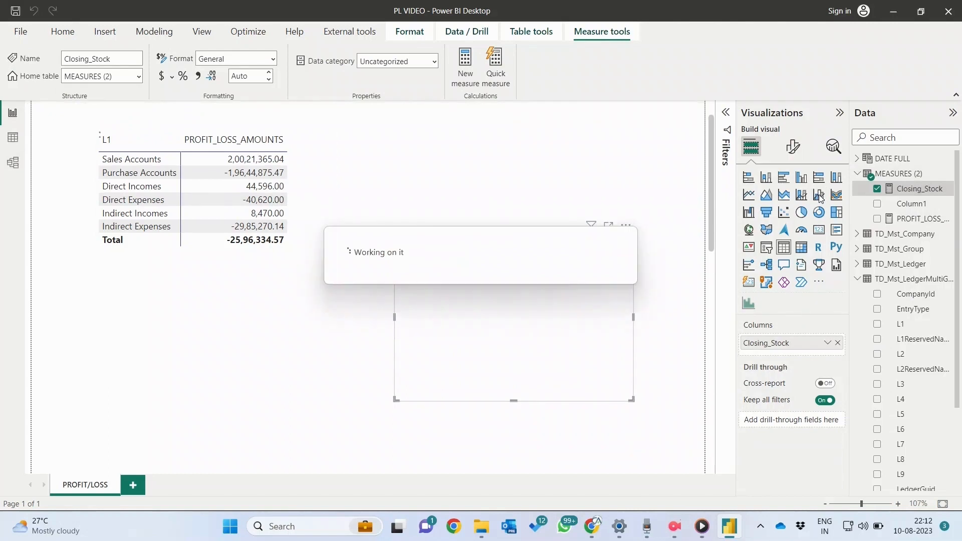
type("Op")
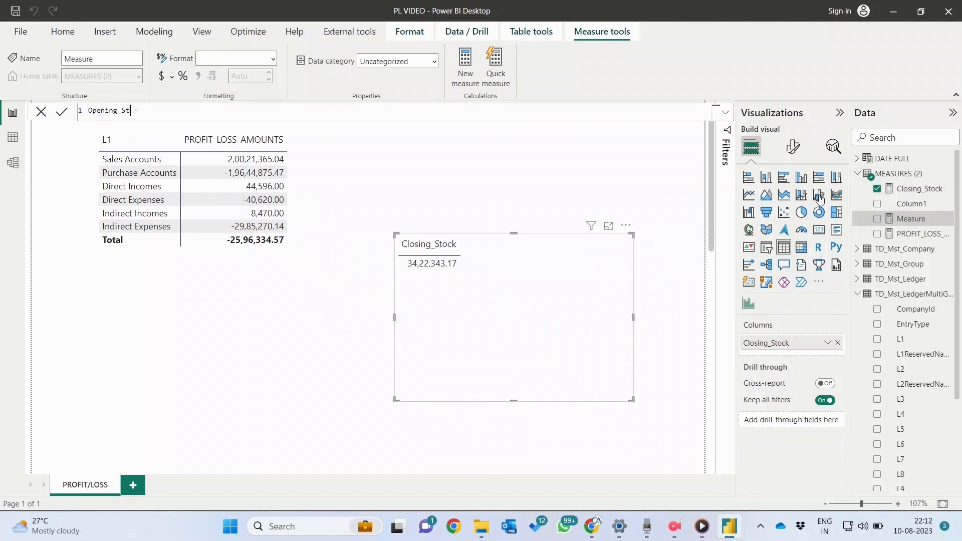
type("ening_Stock = c")
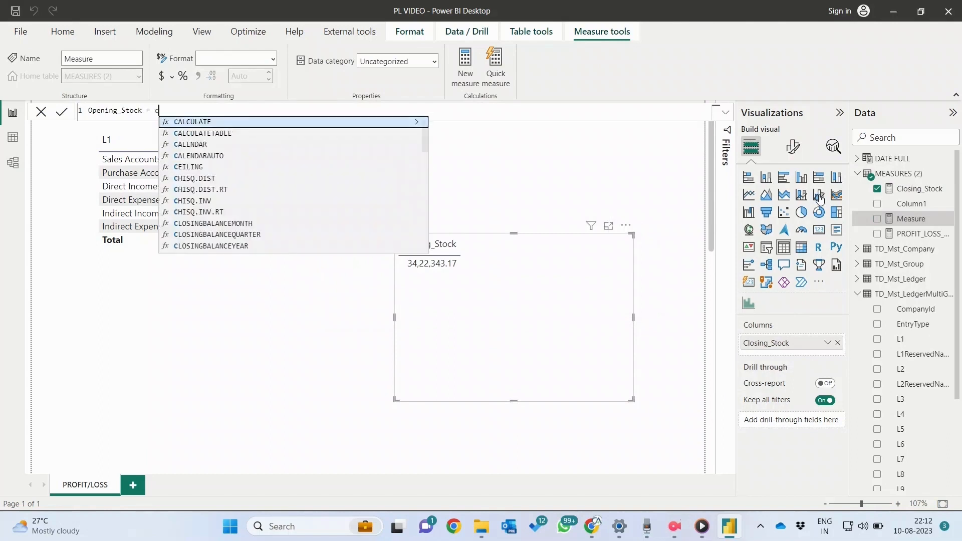
key("Tab")
key("shift+Return")
type("td")
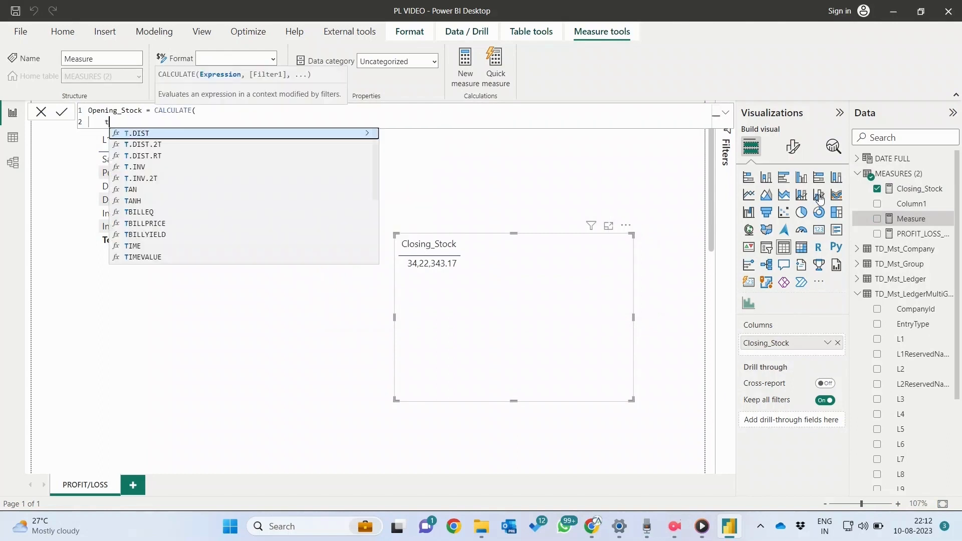
key("BackSpace")
key("BackSpace")
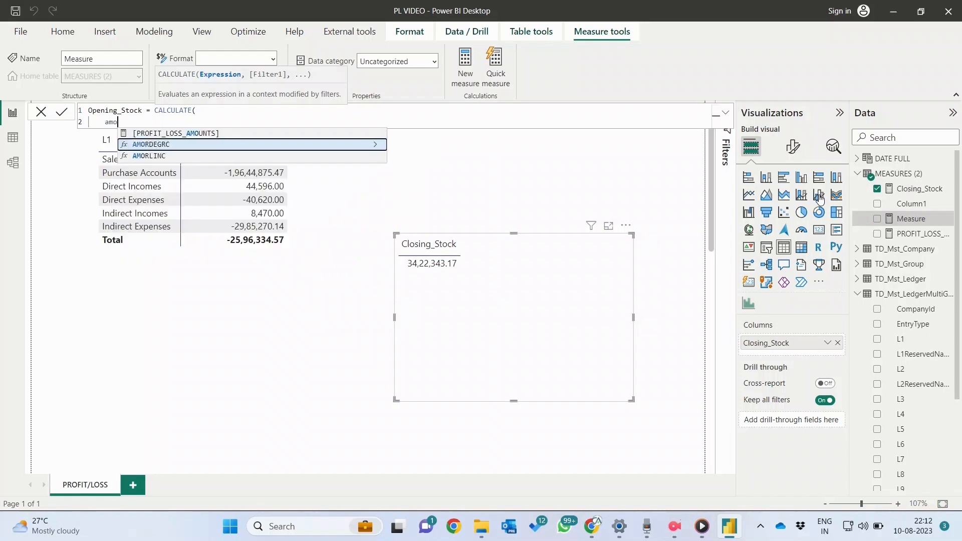
type("td_stock")
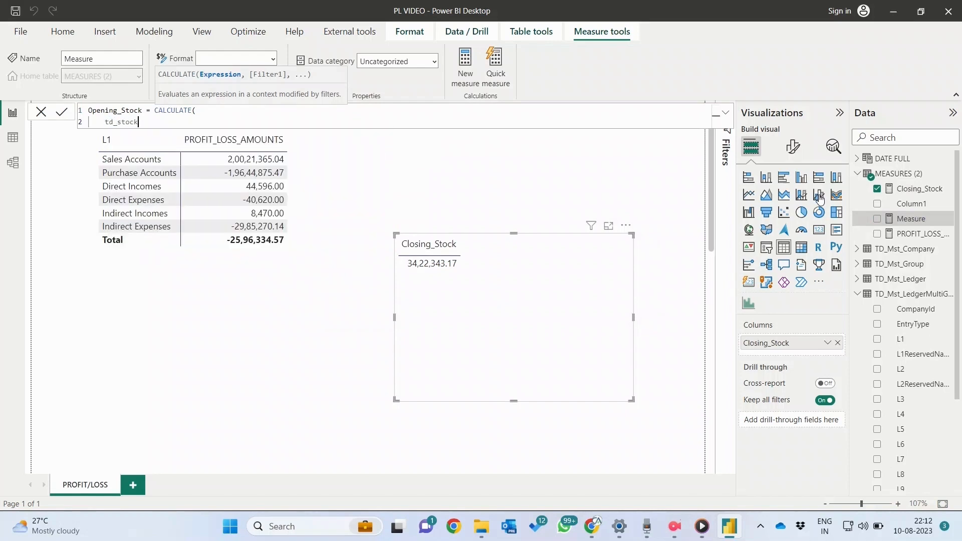
key("ctrl+shift+Left")
Step: Enter SUM(TD_Stock[Amount]) as the expression to evaluate in the Opening_Stock formula
type("s")
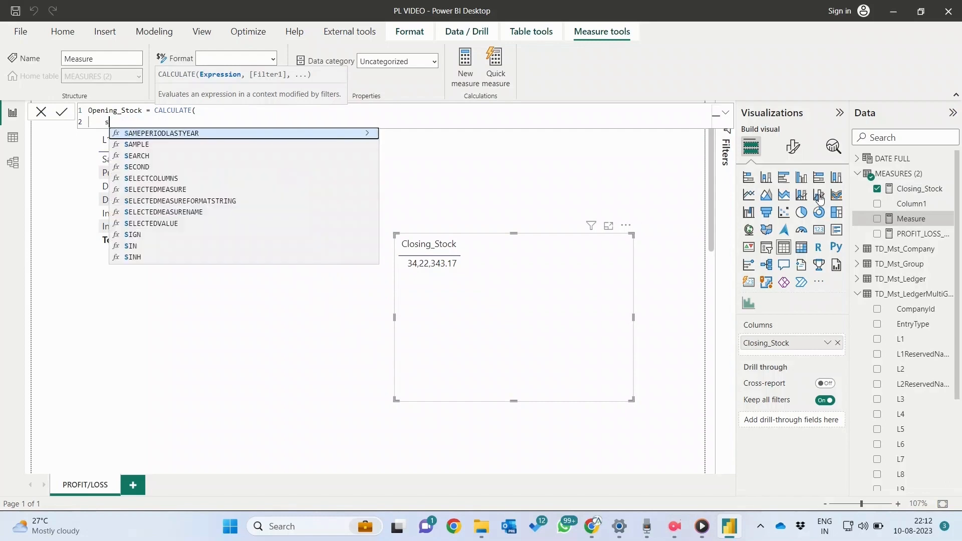
type("um")
key("Tab")
key("shift+Return")
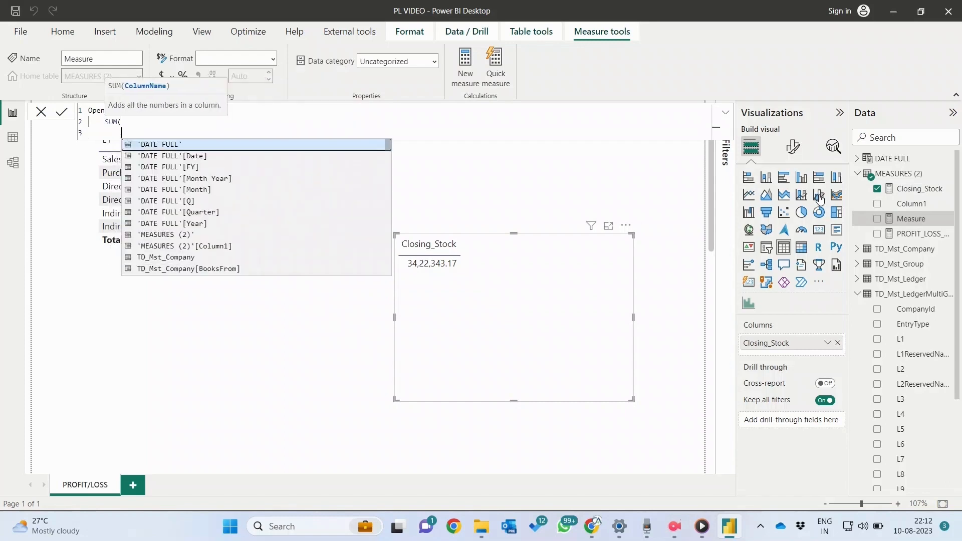
type("td_stock")
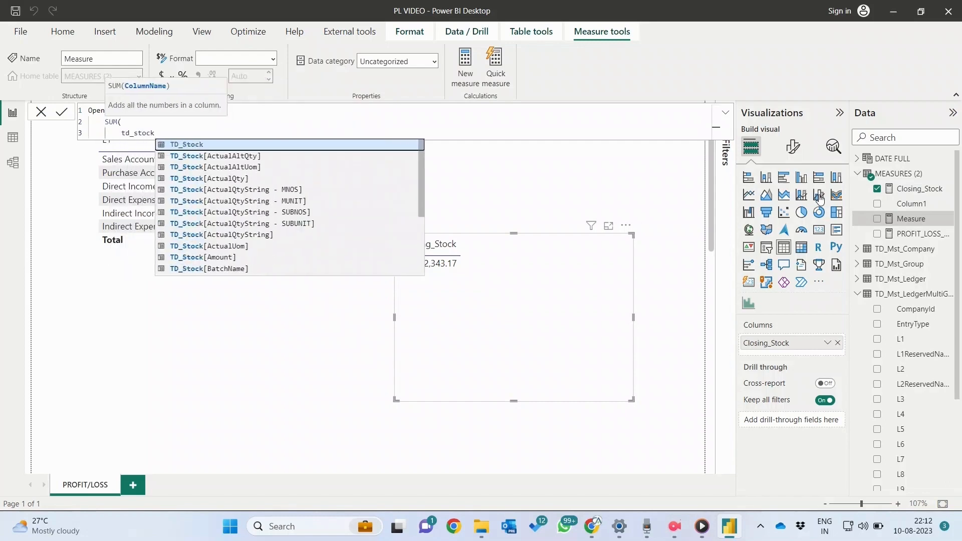
key("Down")
key("Down")
key("Down")
key("Down")
key("Down")
key("Down")
key("Down")
key("Down")
key("Down")
key("Down")
key("Tab")
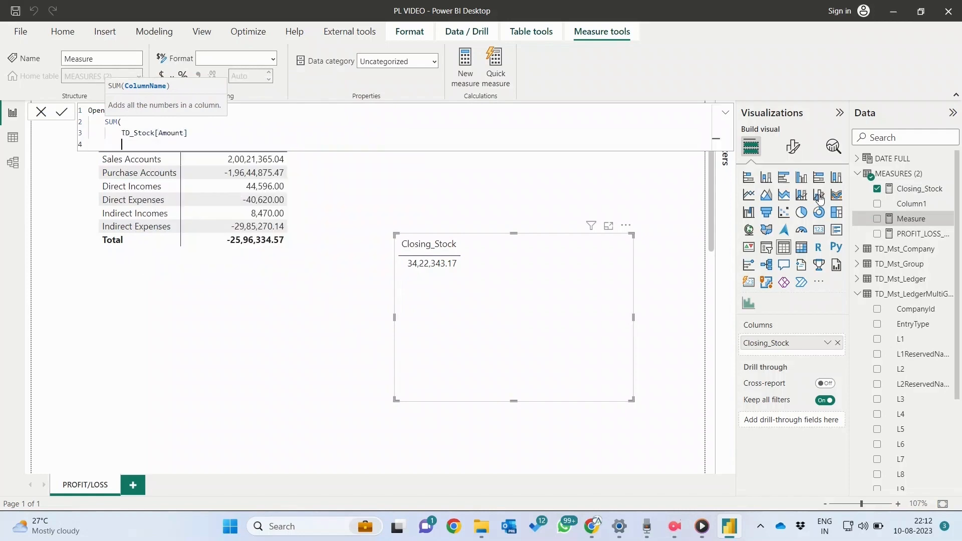
key("shift+Return")
type(")")
key("shift+Return")
type("),")
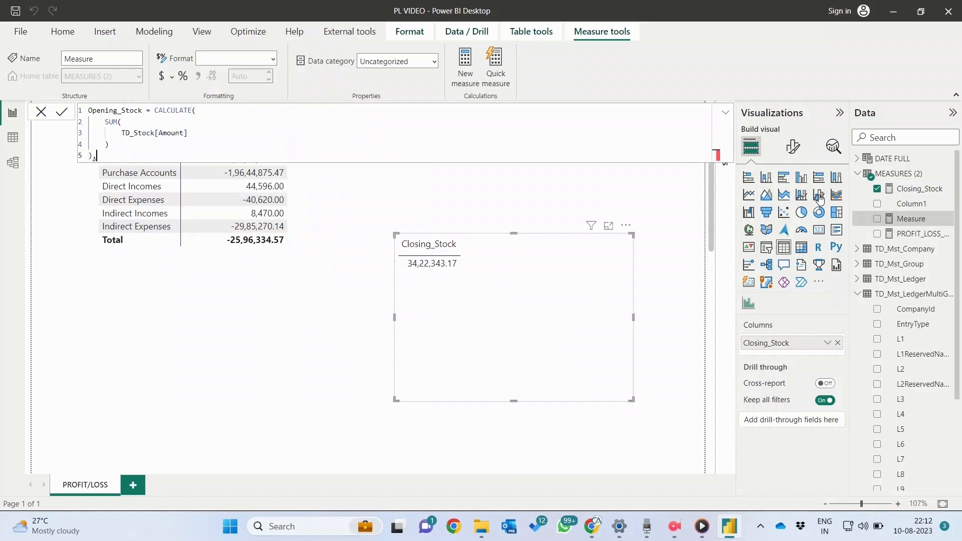
key("BackSpace")
key("BackSpace")
key("BackSpace")
type(",")
key("shift+Return")
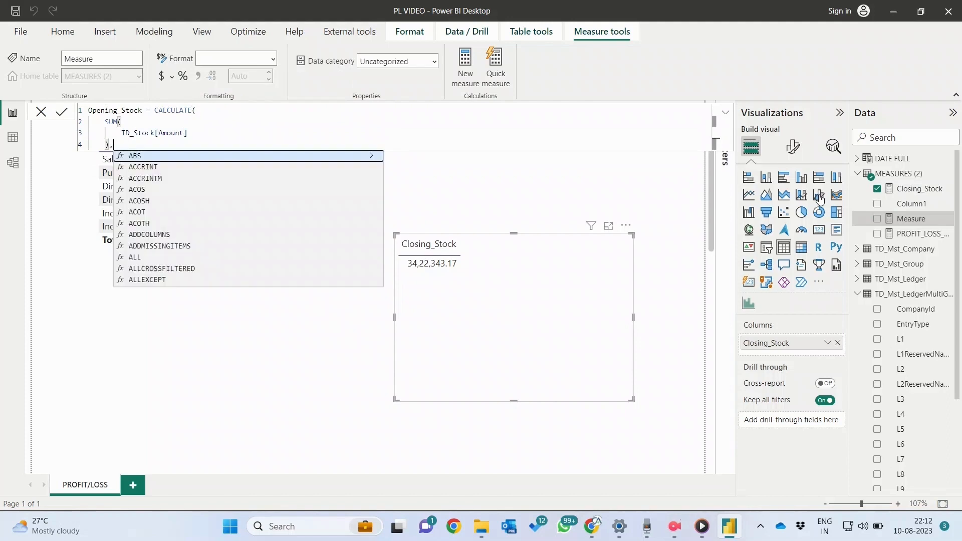
Step: Add PREVIOUSMONTH('DATE FULL'[Date]) as the filter of Opening_Stock and close the formula
type("prev")
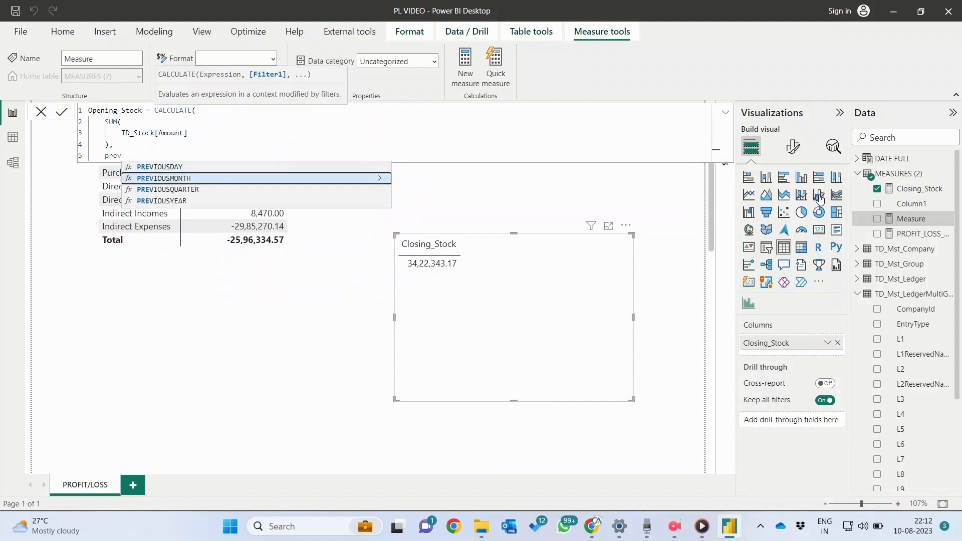
key("Tab")
key("shift+Return")
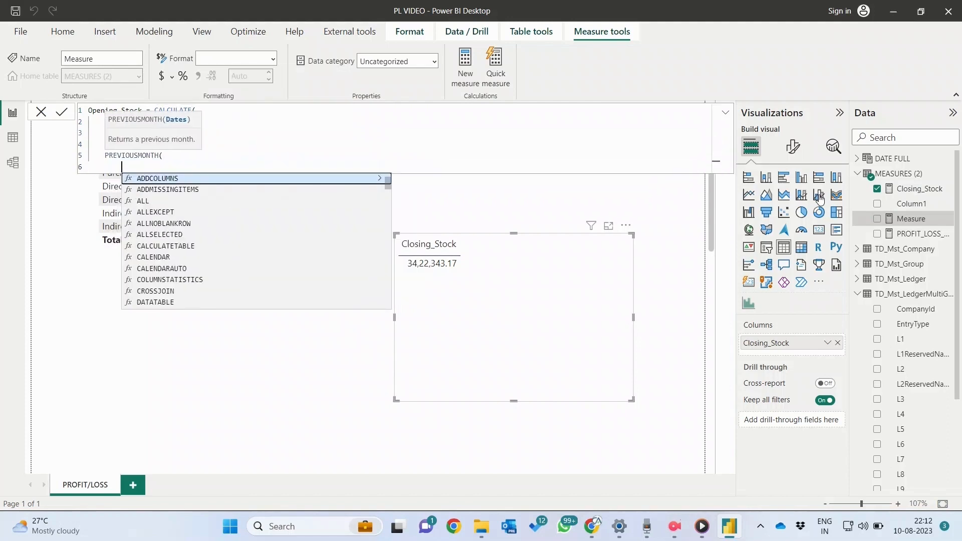
type("date")
key("Tab")
key("shift+Return")
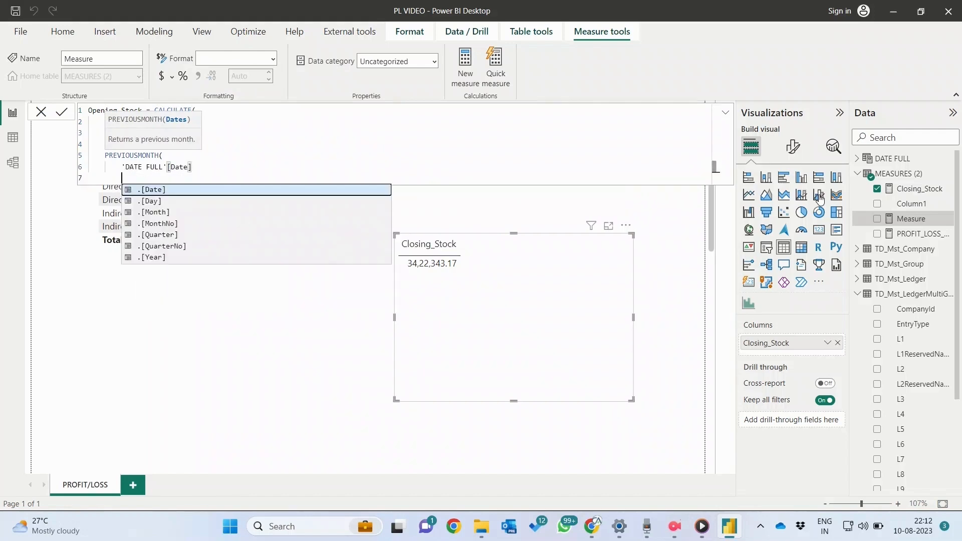
type(")")
key("shift+Return")
type(")")
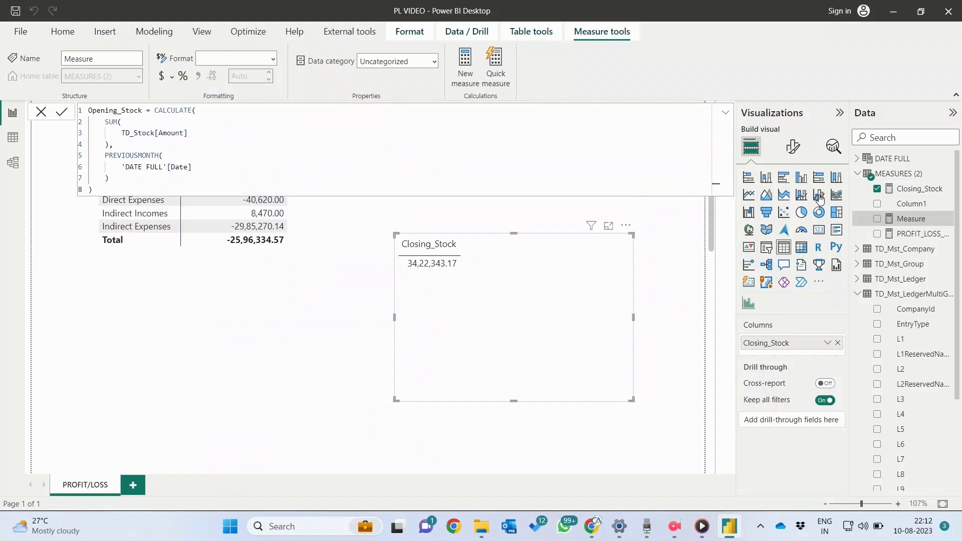
Step: Commit the Opening_Stock measure and add it to the table visual beside Closing_Stock
key("Return")
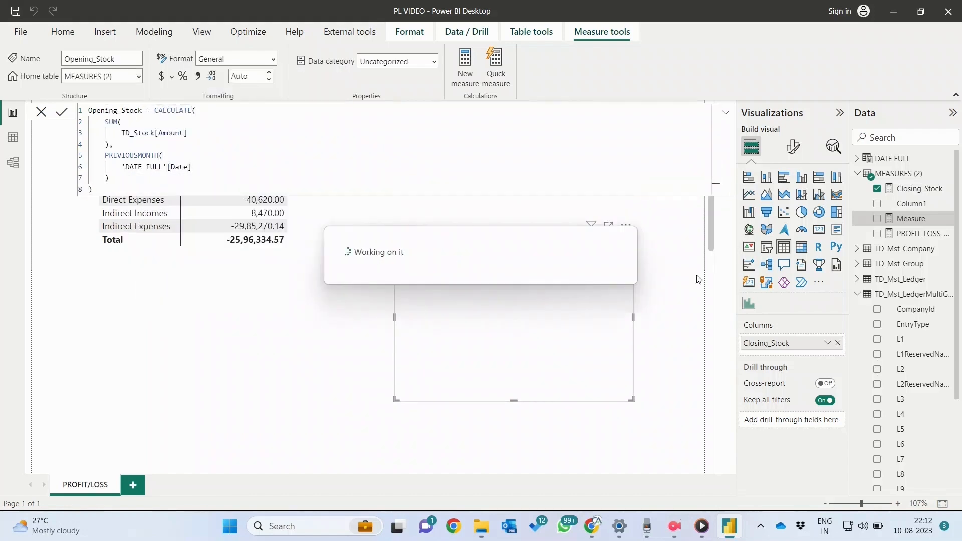
left_click(41, 112)
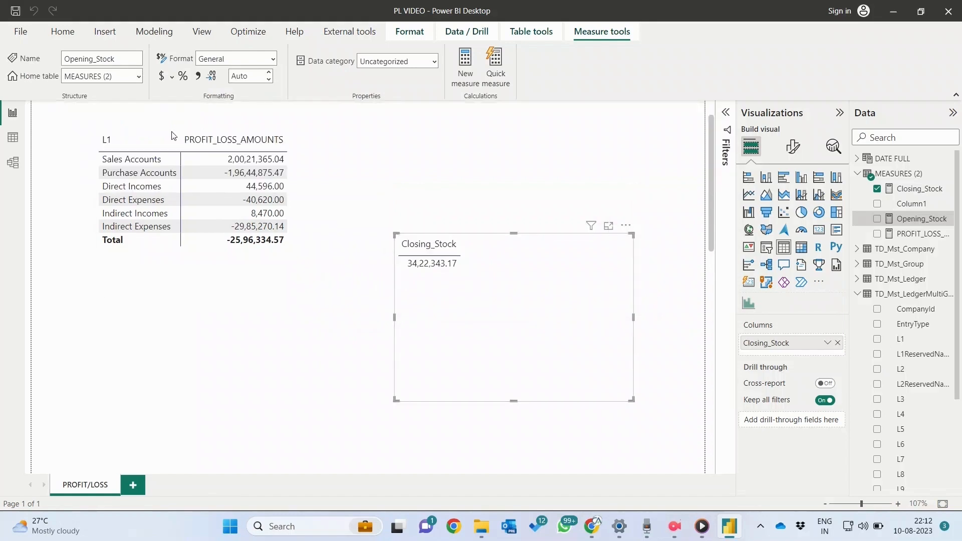
left_click_drag(919, 224, 544, 297)
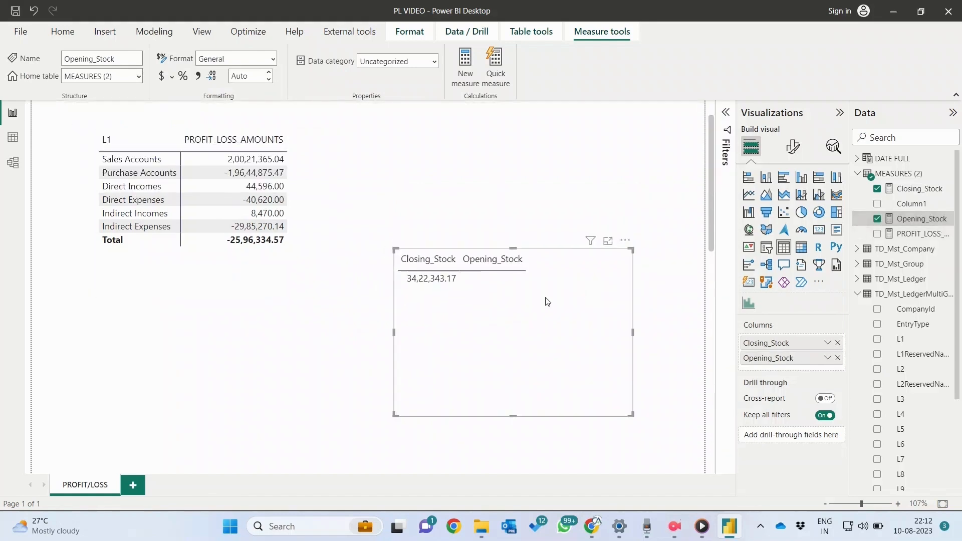
Step: Insert a slicer visual, place it above the stock table and reduce its height
left_click(610, 196)
left_click(766, 248)
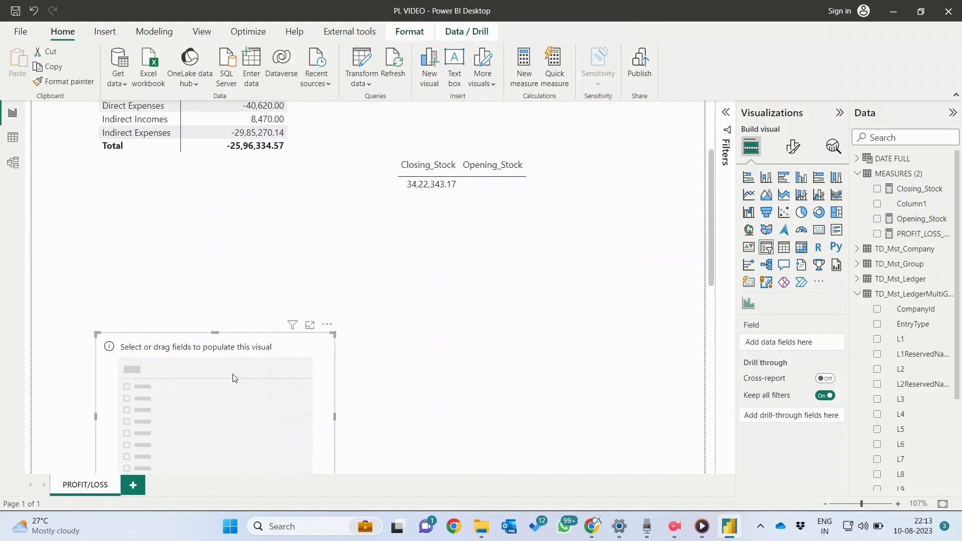
left_click_drag(234, 378, 452, 224)
scroll(454, 227, "up", 3)
left_click_drag(474, 414, 550, 210)
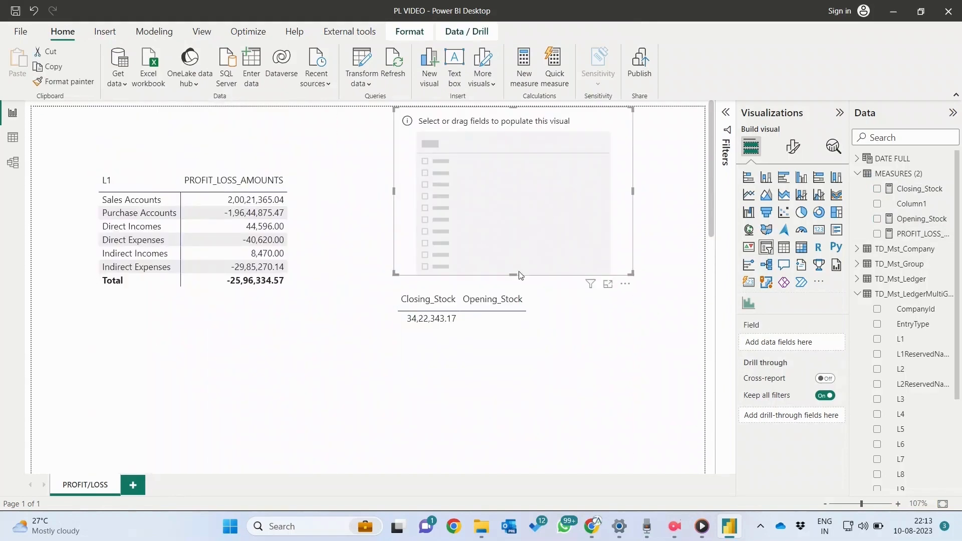
left_click_drag(513, 275, 516, 197)
left_click_drag(529, 173, 549, 213)
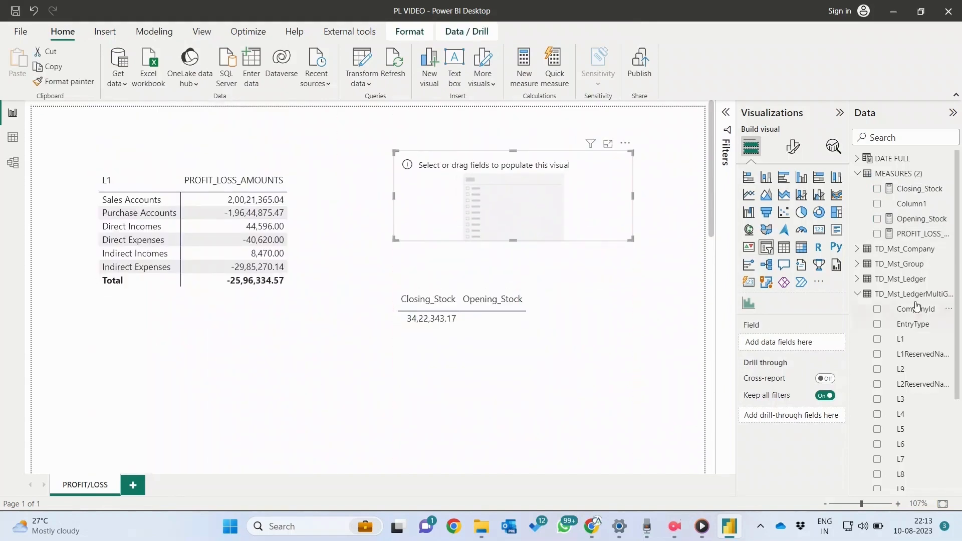
Step: Assign the FY field of the DATE FULL table to the empty slicer
left_click(858, 293)
left_click(859, 157)
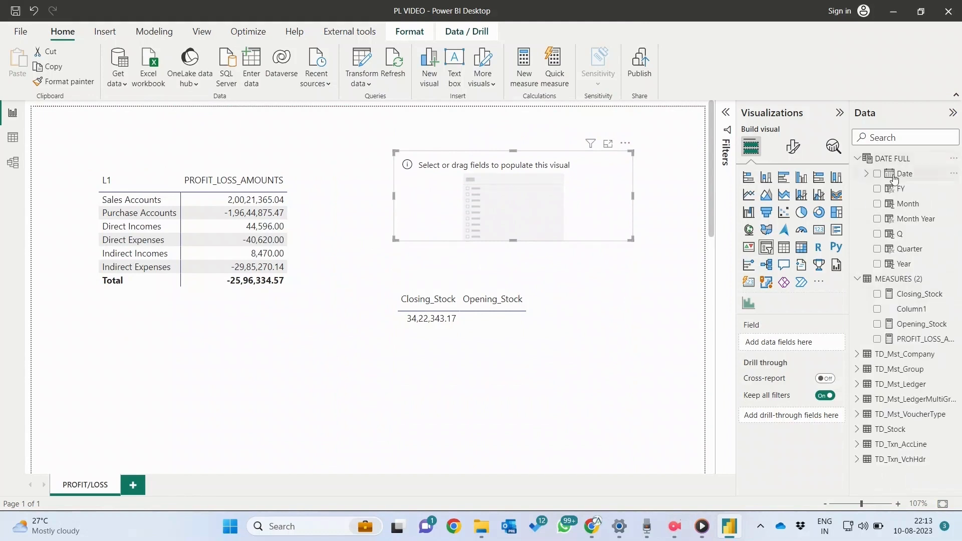
left_click_drag(908, 194, 480, 207)
Step: Try the fiscal years 2020-2021, 2021-2022 and 2022-2023 in the FY slicer, leaving 2022-2023 selected
left_click(437, 213)
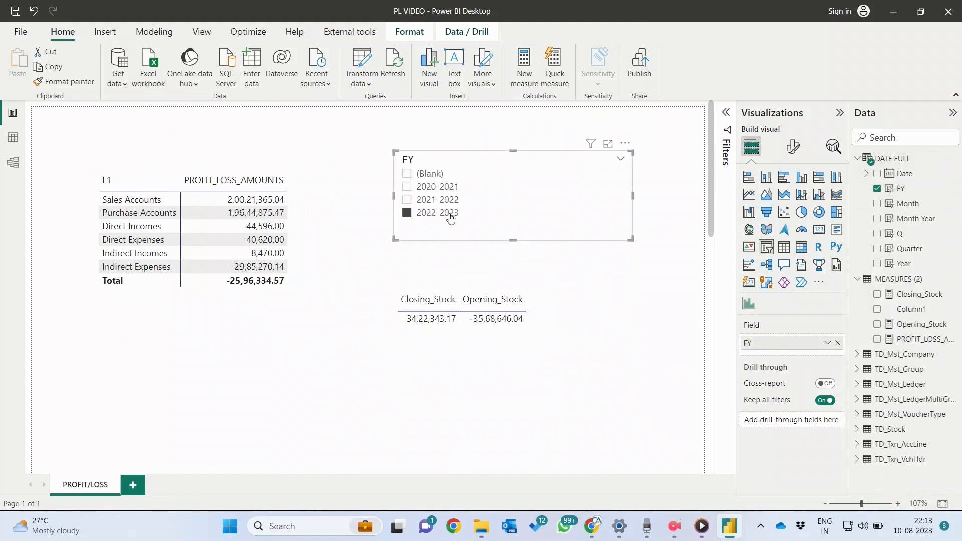
left_click(447, 201)
left_click(444, 189)
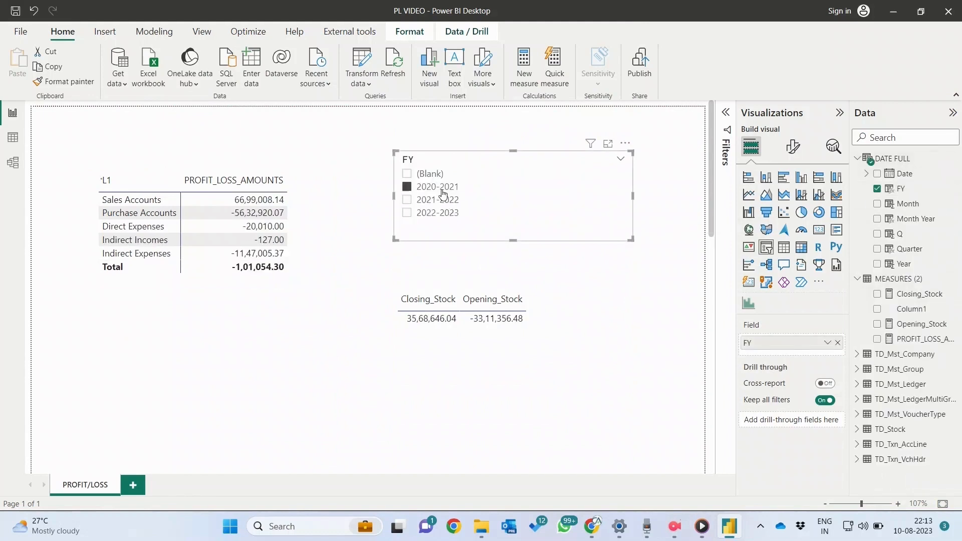
left_click(443, 213)
left_click(444, 200)
left_click(608, 159)
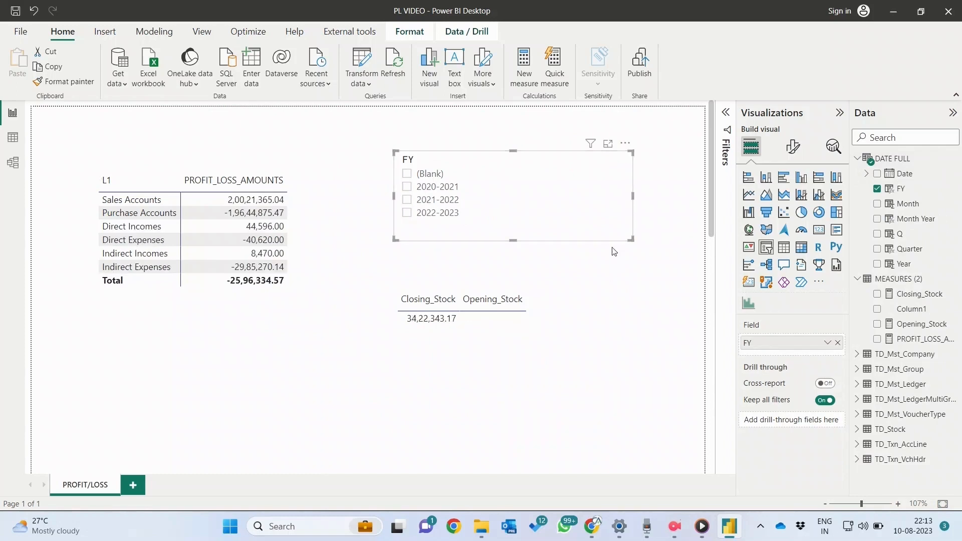
left_click(613, 248)
left_click(443, 213)
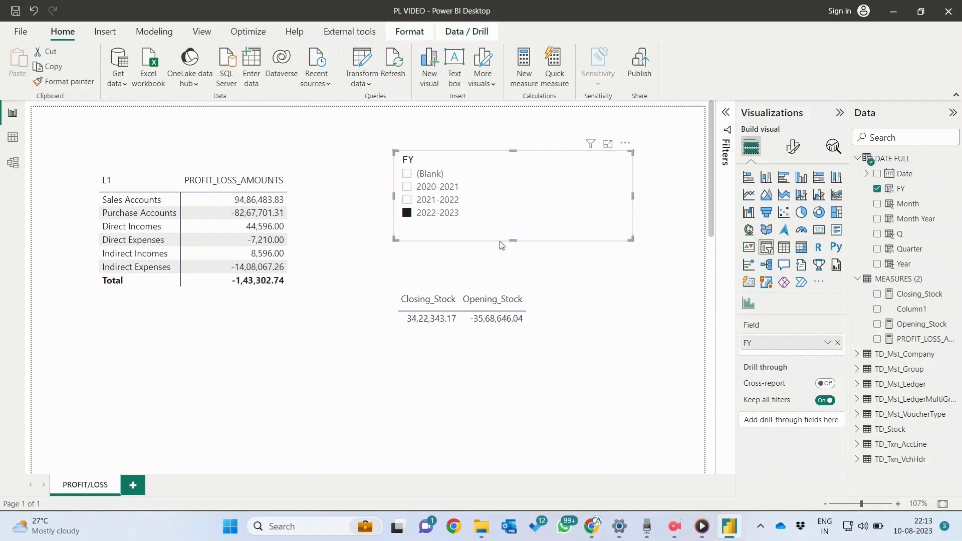
Step: Shrink the FY slicer into the page's upper-right corner and reposition the stock table to the right of the matrix
left_click_drag(514, 241, 608, 170)
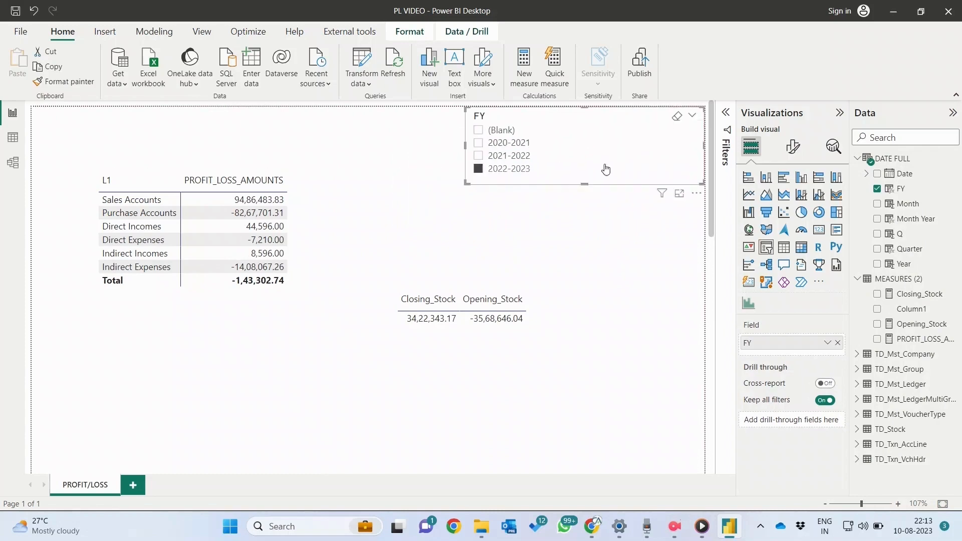
left_click_drag(467, 151, 635, 150)
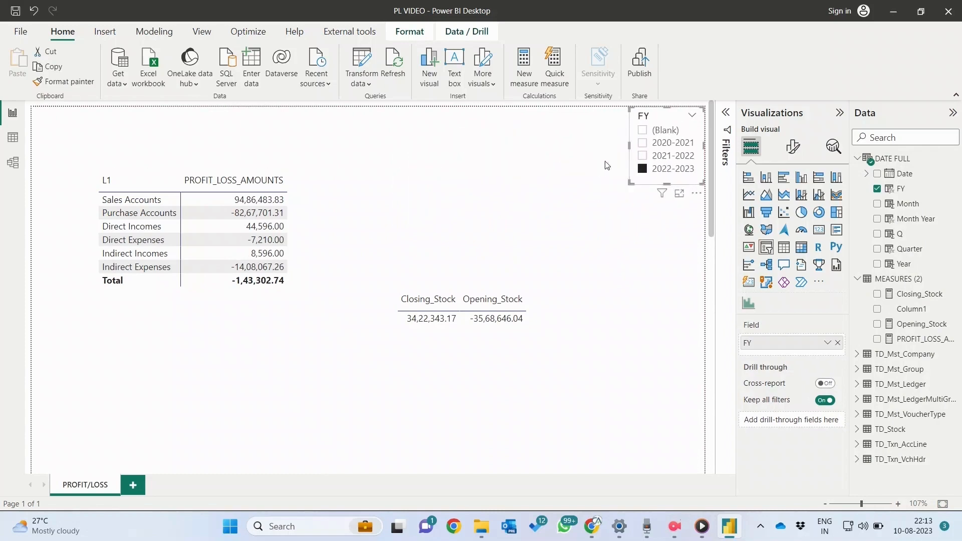
left_click(398, 266)
left_click_drag(445, 369, 425, 296)
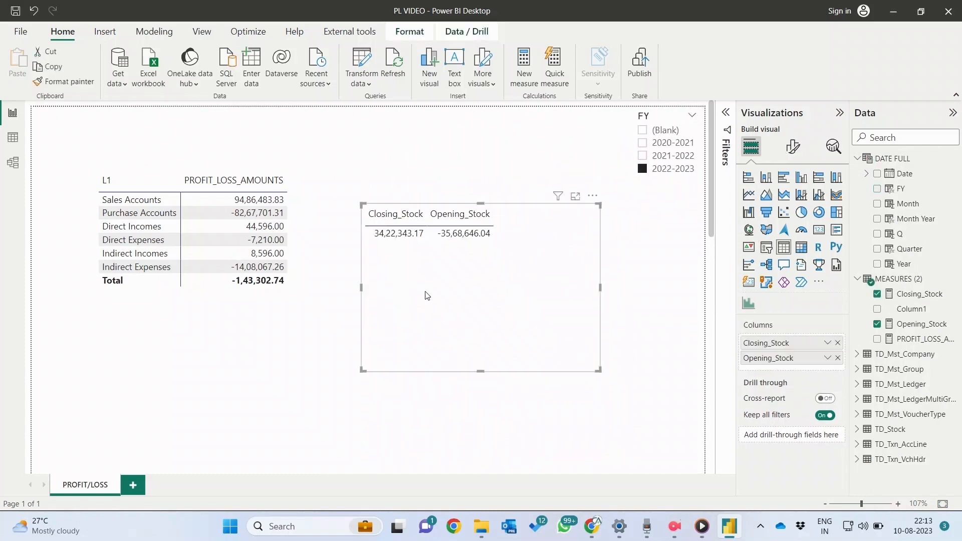
left_click_drag(485, 370, 531, 408)
Step: Collapse the expanded tables in the field list and show the data of the TD_Mst_LedgerMultiGroup table
left_click(232, 301)
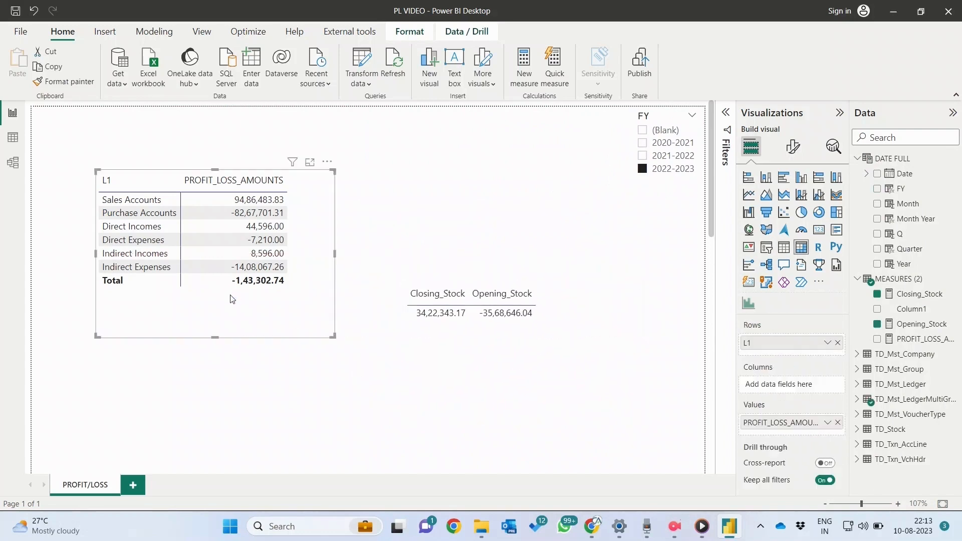
left_click(792, 146)
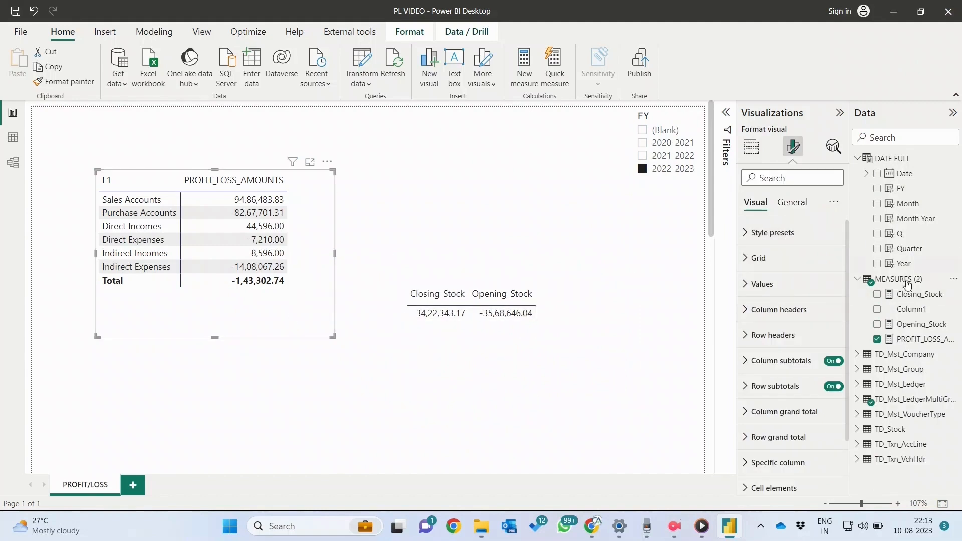
left_click(857, 159)
left_click(858, 174)
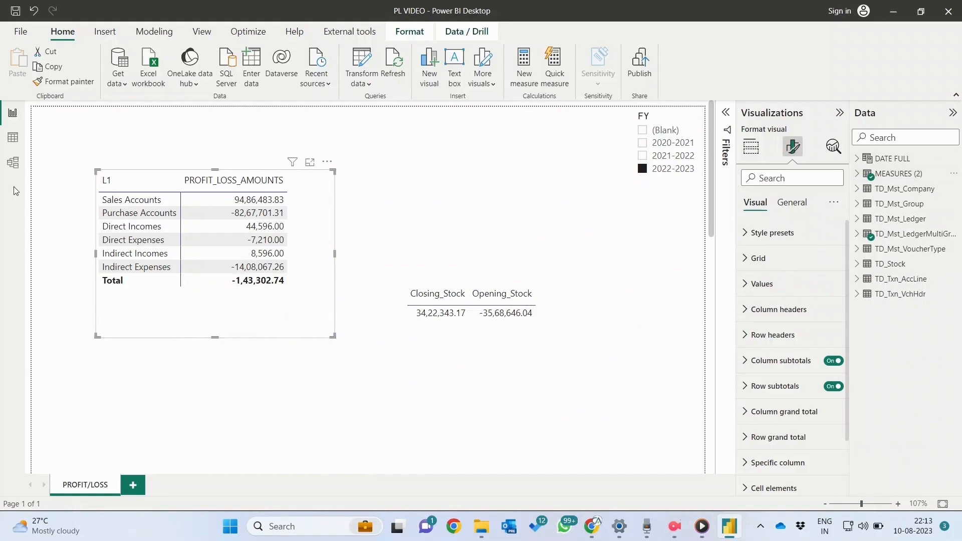
left_click(13, 145)
left_click(890, 309)
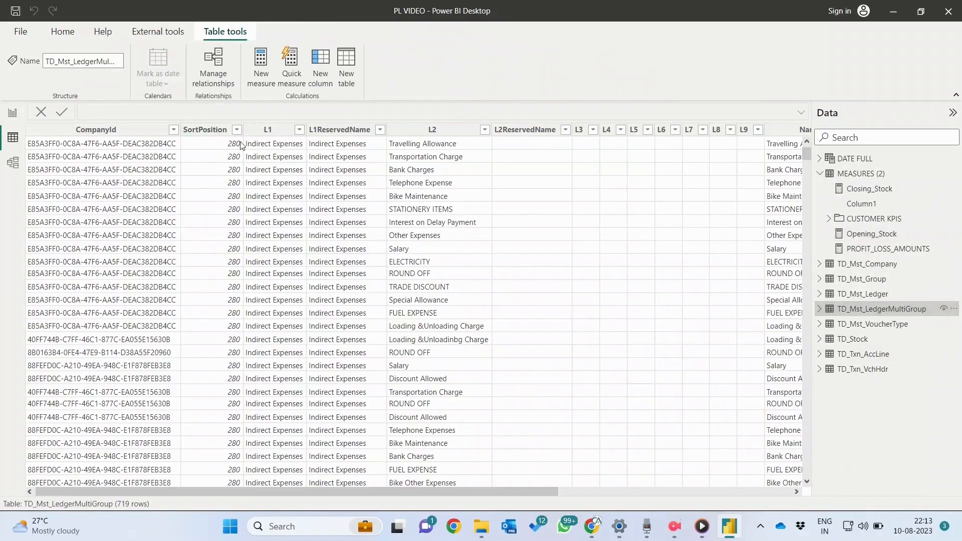
Step: Examine the distinct values of the SortPosition and L1 columns in the TD_Mst_LedgerMultiGroup table
left_click(237, 129)
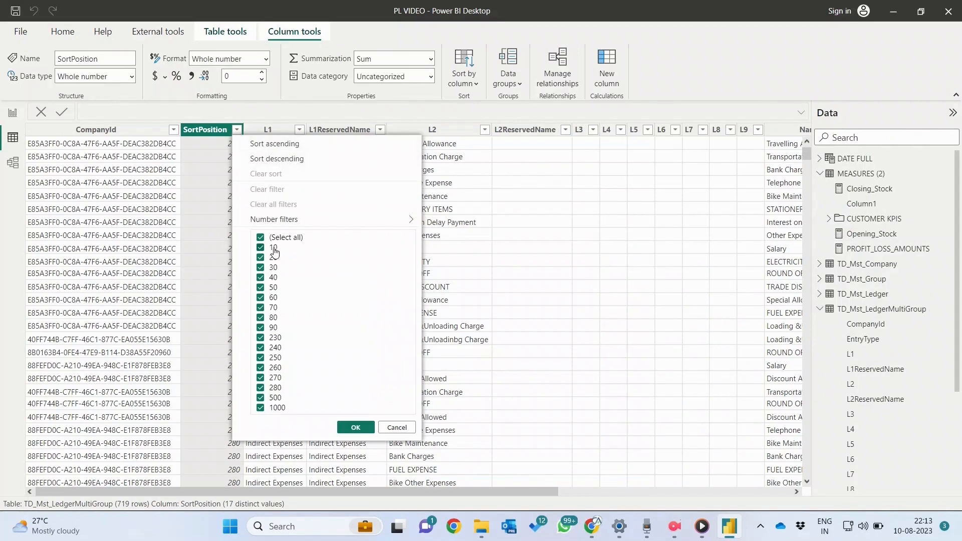
left_click(183, 286)
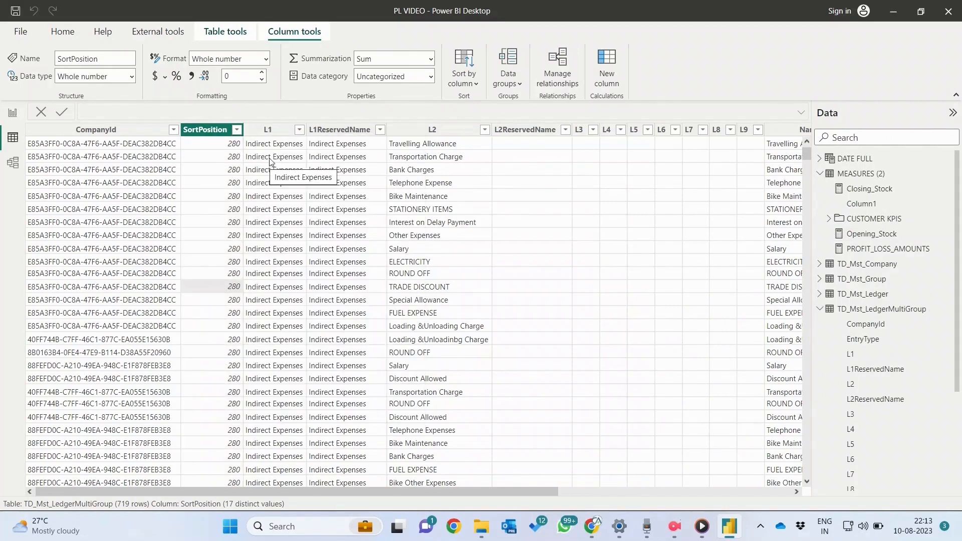
left_click(299, 129)
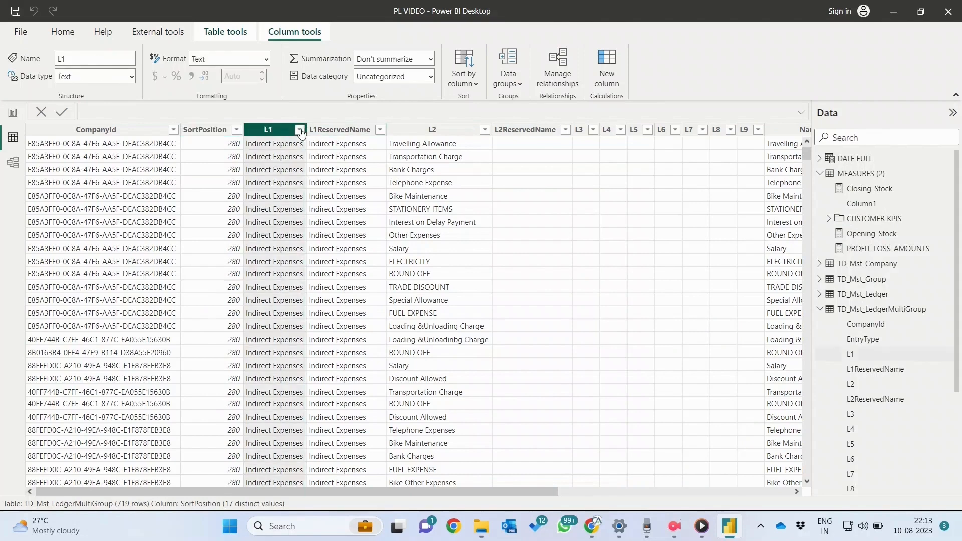
left_click(240, 355)
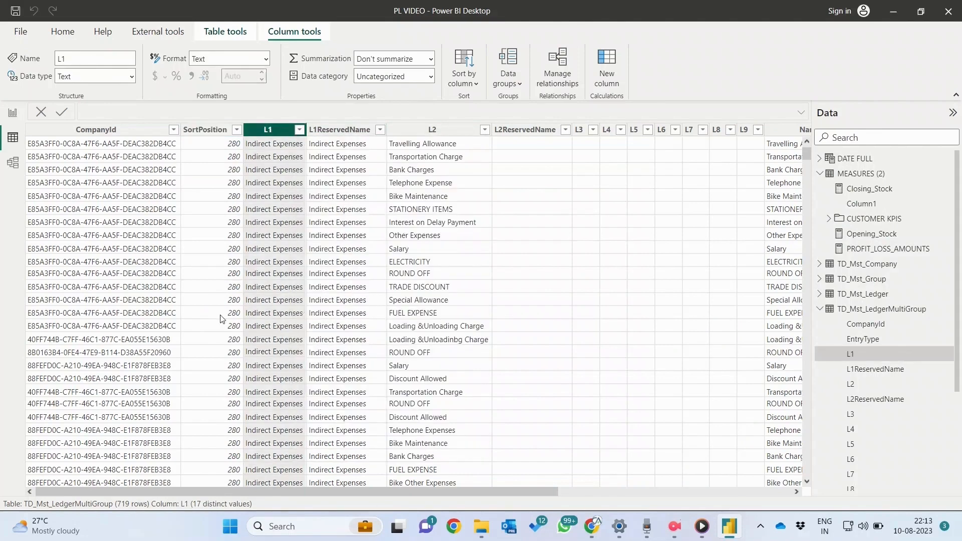
Step: Open the TD_Mst_LedgerMultiGroup table in the Power Query Editor and duplicate its query
left_click(13, 113)
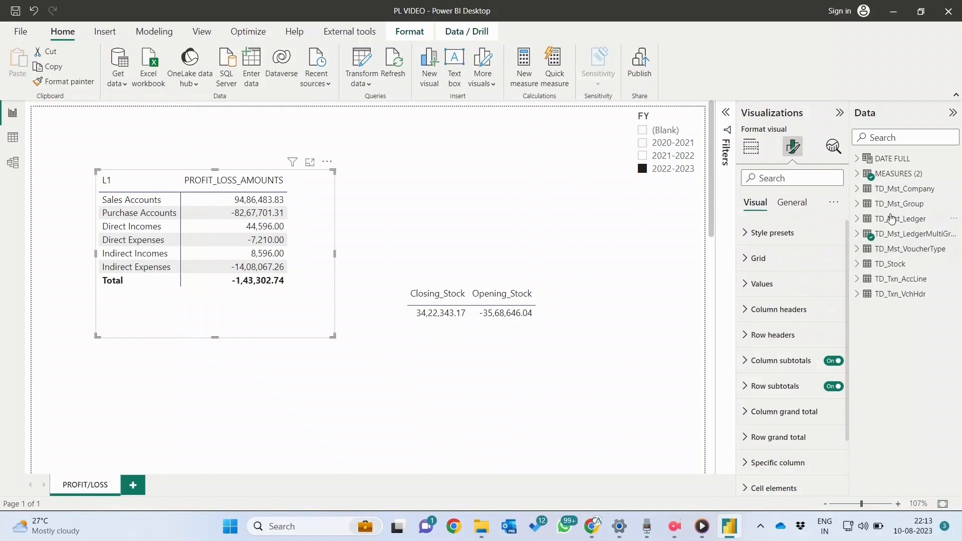
right_click(901, 234)
left_click(805, 318)
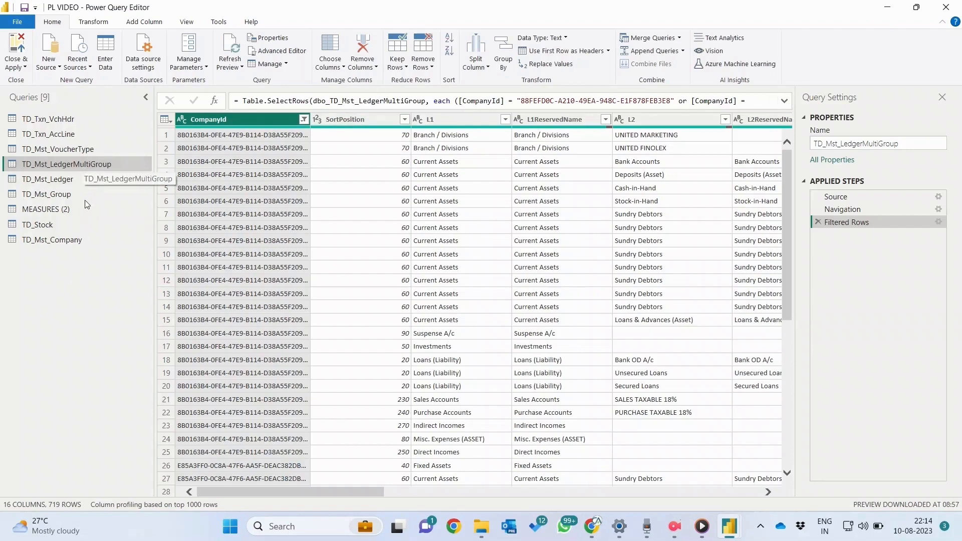
right_click(74, 163)
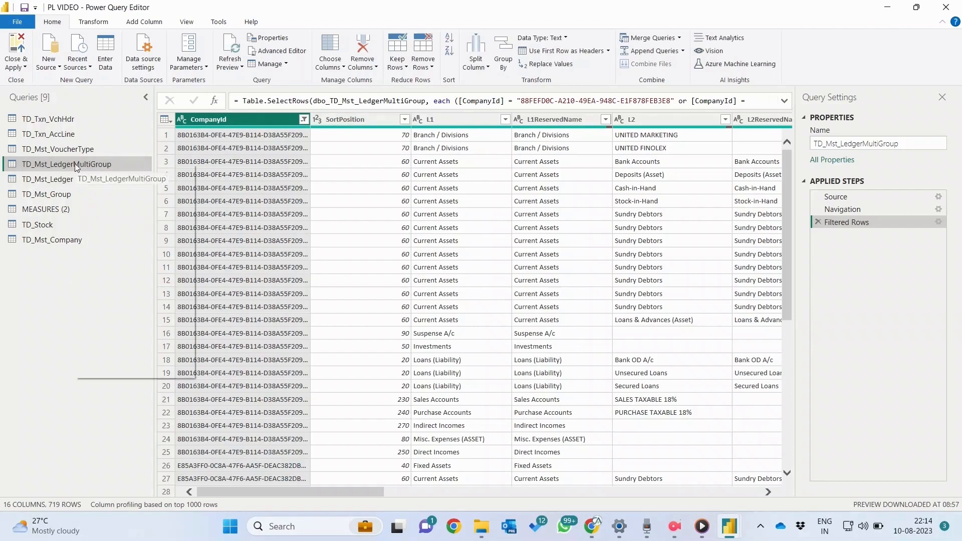
left_click(116, 257)
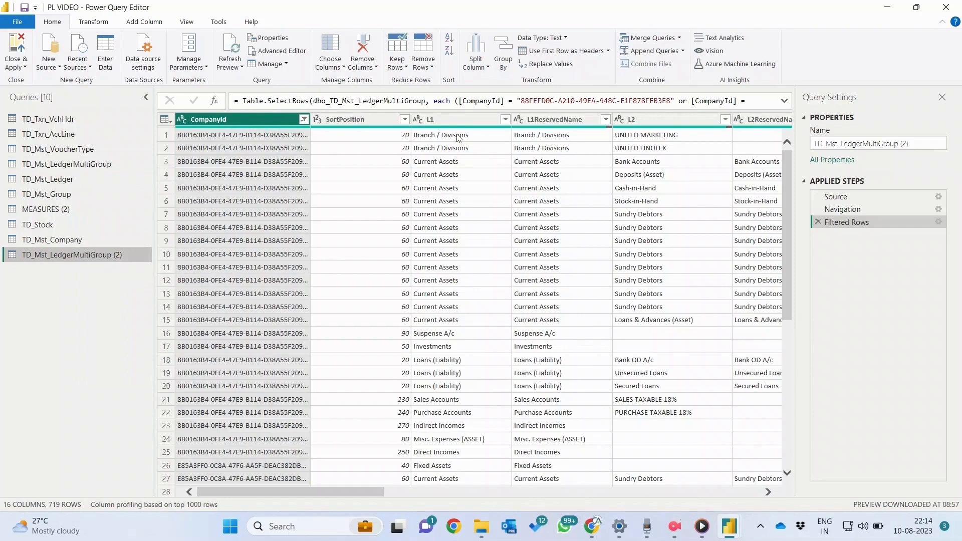
Step: Remove all columns except SortPosition and L1 from the duplicated ledger group query
left_click(377, 121)
left_click(440, 122, "ctrl")
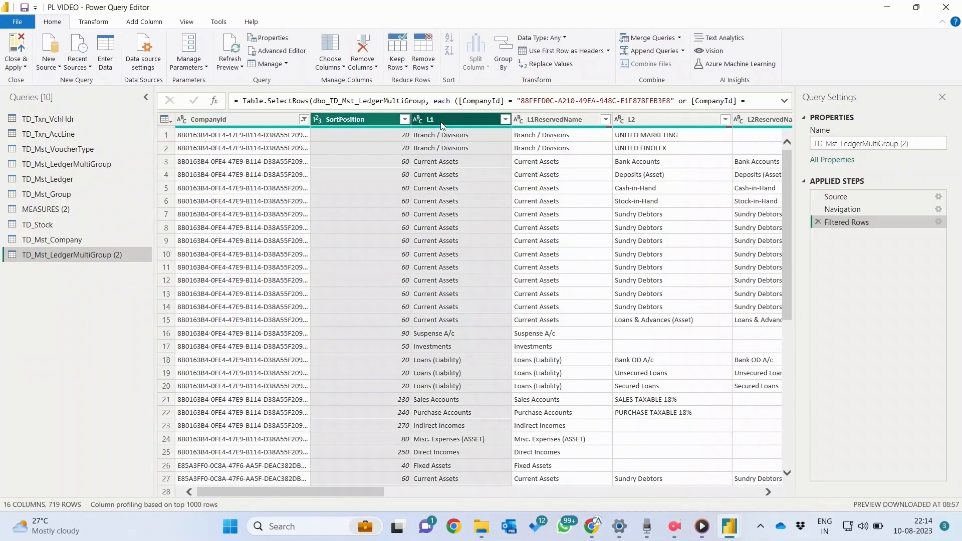
left_click(368, 66)
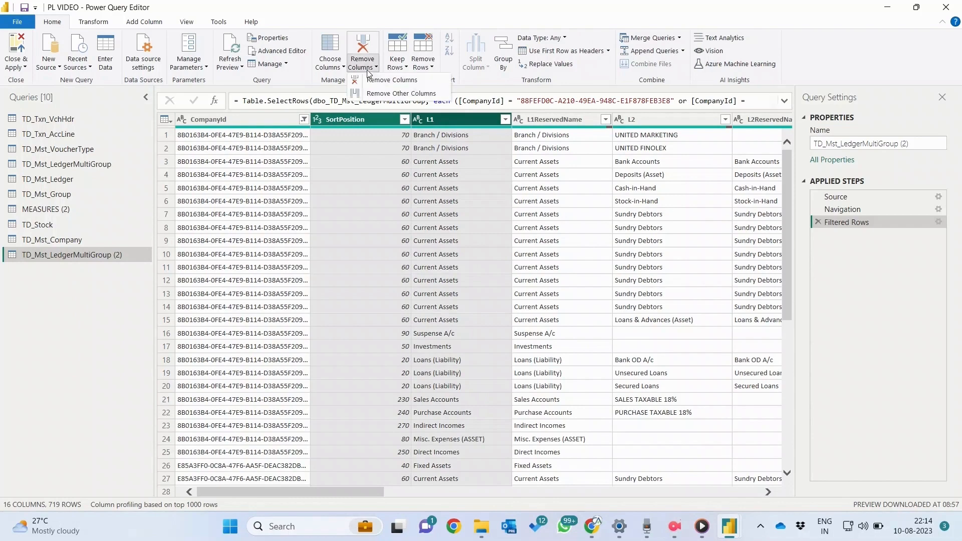
left_click(377, 97)
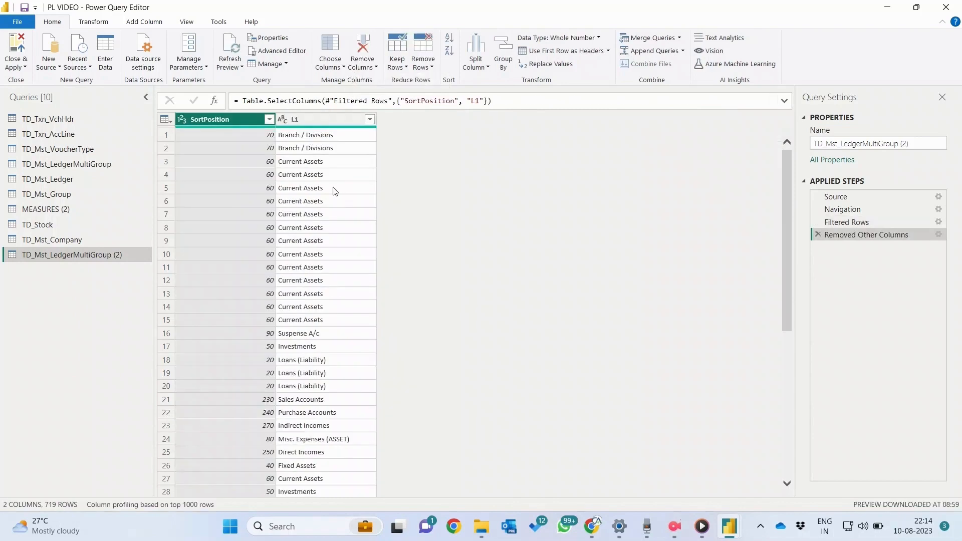
Step: Remove the duplicate rows based on the L1 column
left_click(369, 119)
left_click(420, 115)
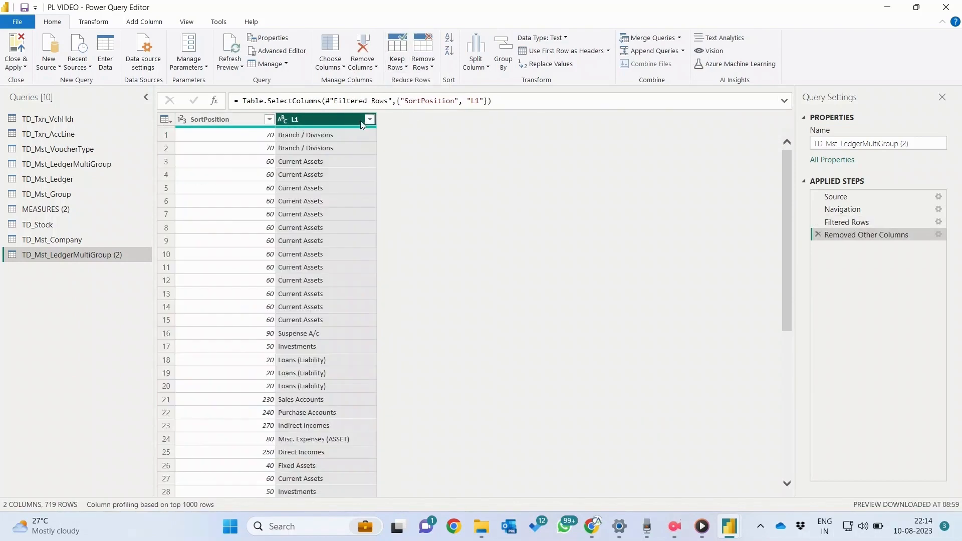
left_click(422, 67)
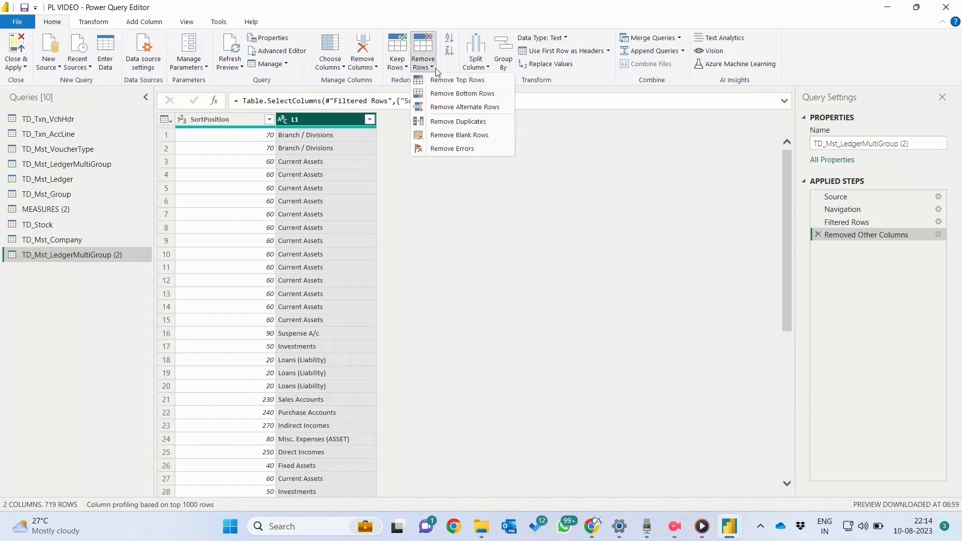
left_click(459, 124)
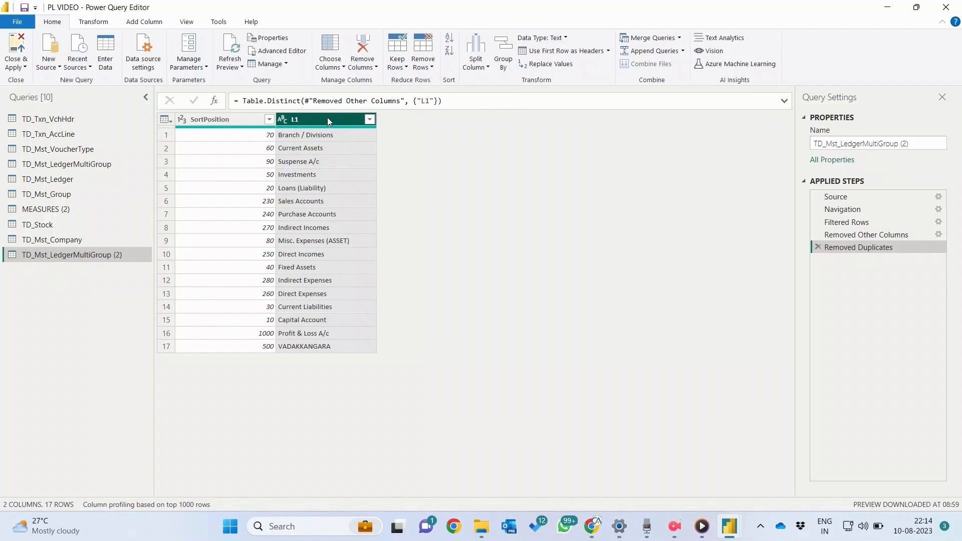
Step: Filter VADAKKANGARA out of the L1 column
left_click(366, 119)
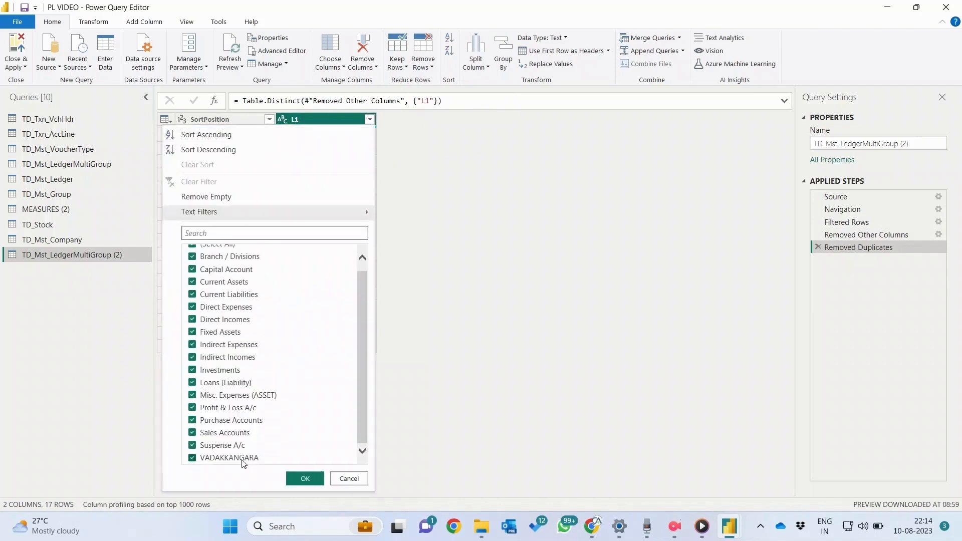
left_click(243, 458)
left_click(305, 479)
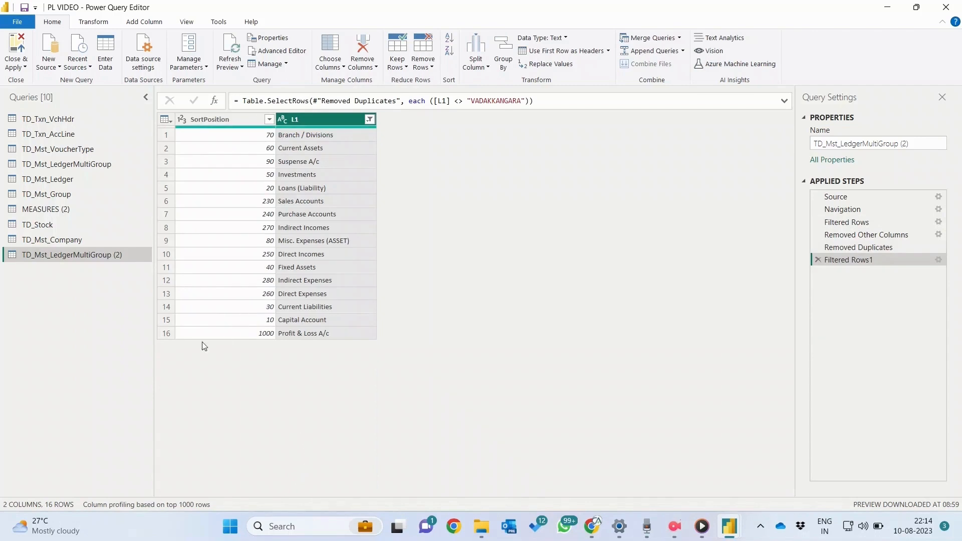
Step: Start a new manually entered table and name it PL_
left_click(105, 53)
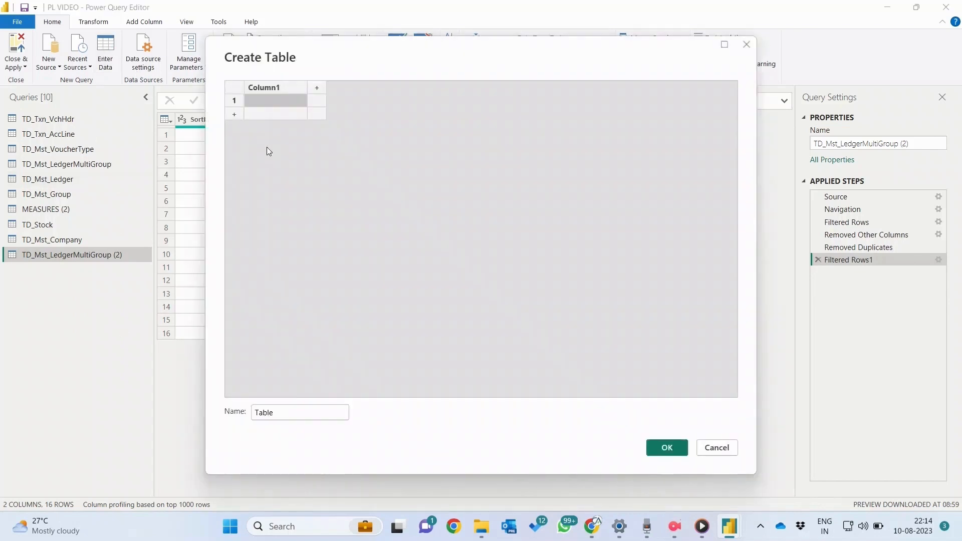
left_click(290, 413)
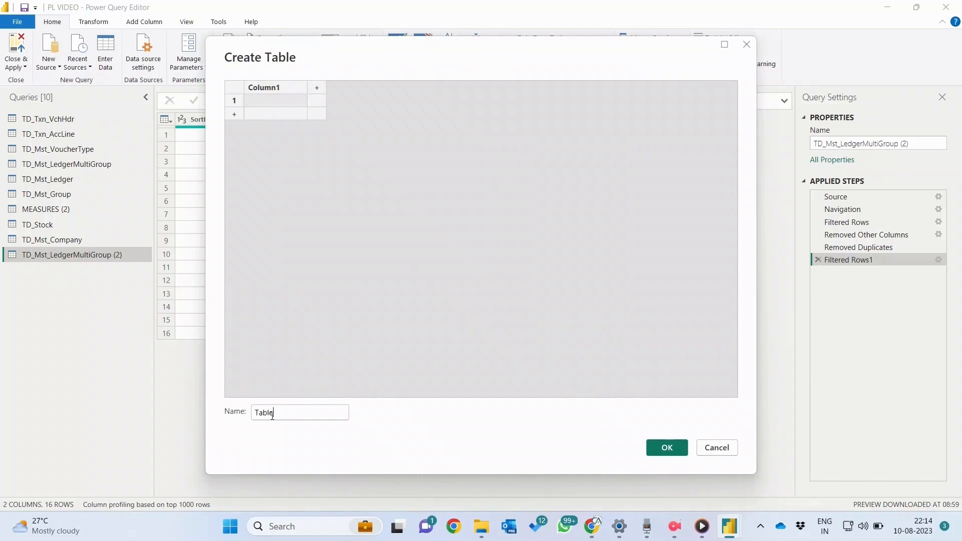
left_click_drag(272, 415, 241, 420)
type("Sto")
key("BackSpace")
key("BackSpace")
key("BackSpace")
type("Sortin")
key("BackSpace")
key("BackSpace")
key("BackSpace")
key("BackSpace")
key("BackSpace")
key("BackSpace")
Step: Enter Opening_Stock in the first row of the new table and rename its column Particulars
left_click(266, 99)
type("Openin")
key("BackSpace")
key("BackSpace")
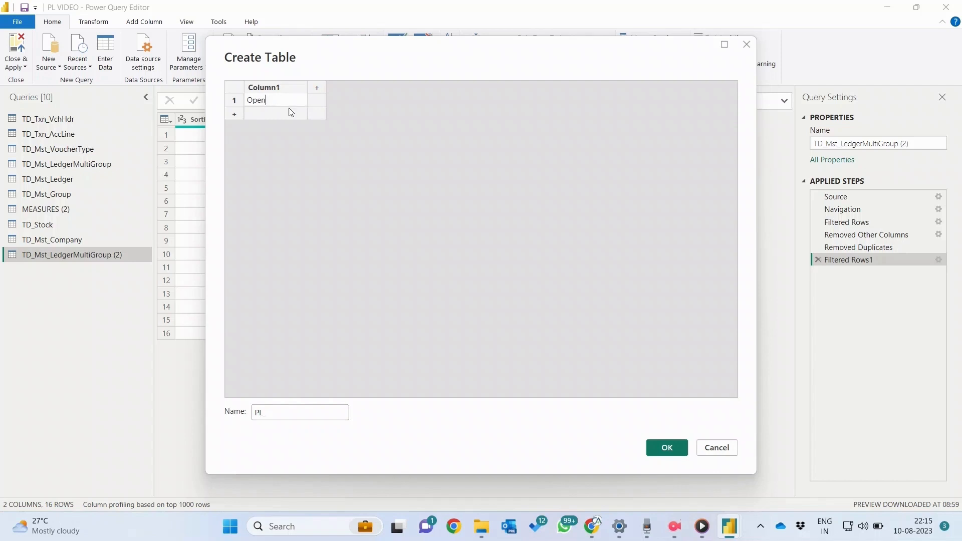
type("ing_Stock")
double_click(266, 91)
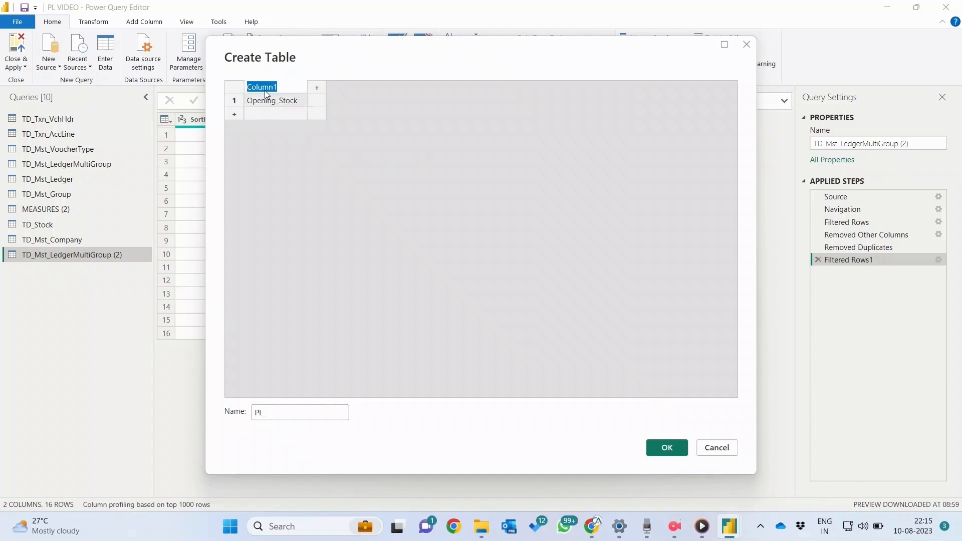
type("Particulars")
Step: Add a second column named Sort to the new table
left_click(317, 88)
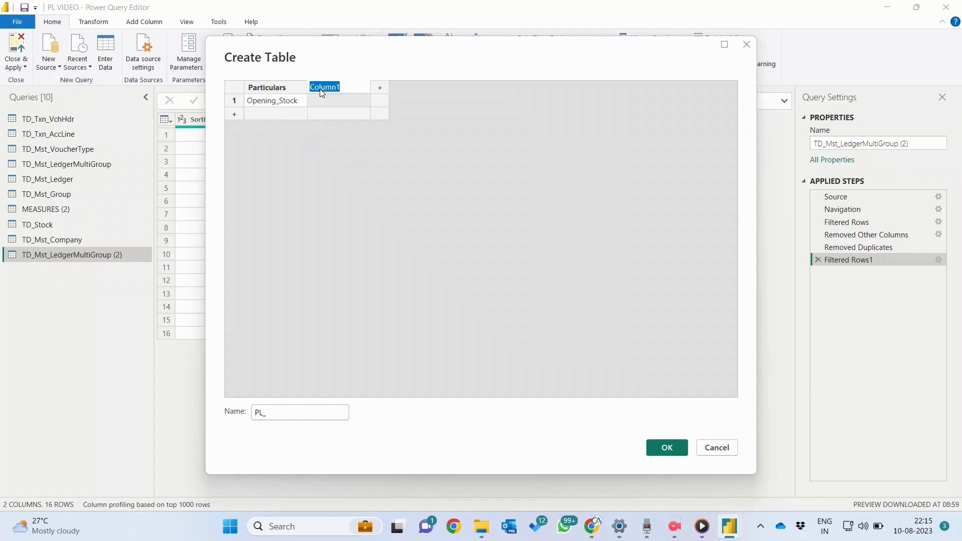
type("Sop")
type("t")
key("Return")
Step: Enter Closing_Stock in the second row of Particulars and create the table with the Sort column left blank
left_click(258, 114)
type("Clos")
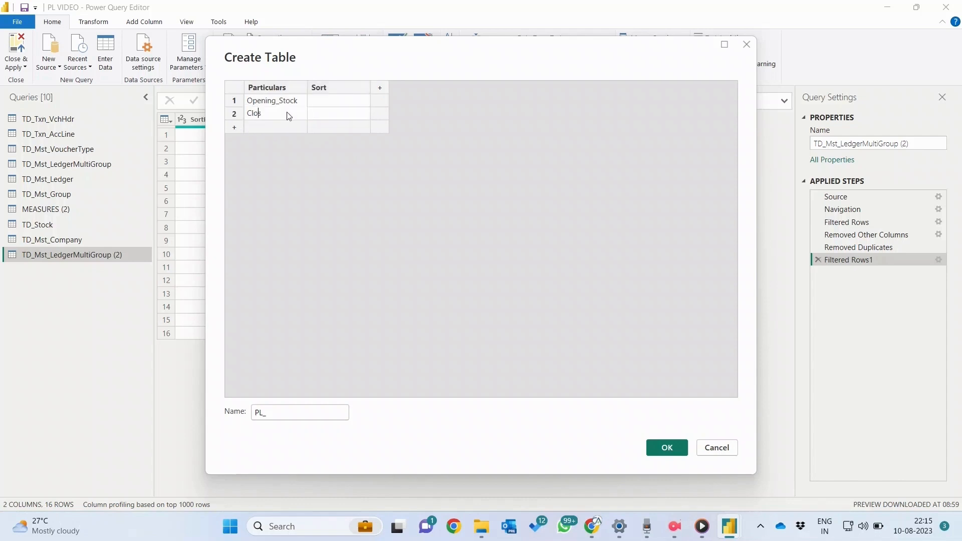
type("ing_Stock")
left_click(290, 127)
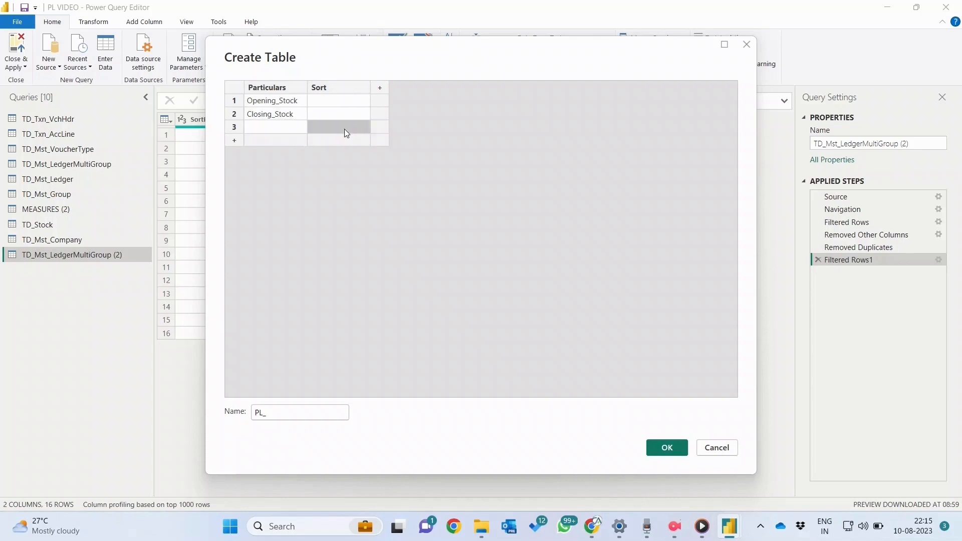
left_click(318, 101)
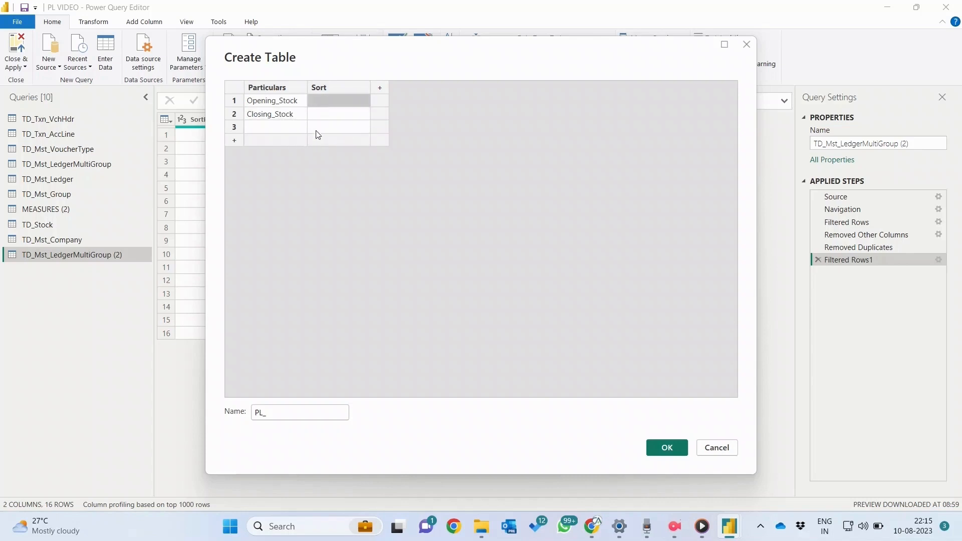
left_click(658, 446)
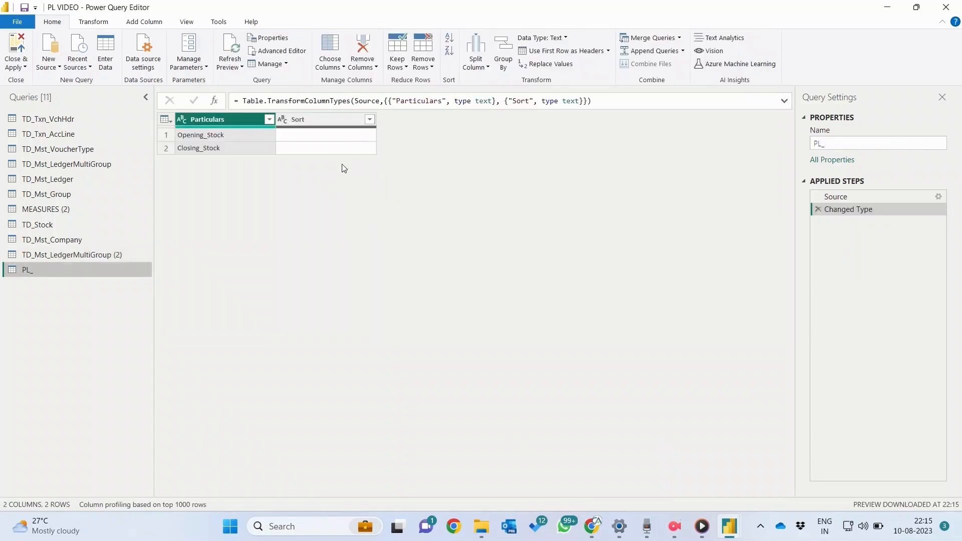
Step: Rename the TD_Mst_LedgerMultiGroup (2) query to Multi_Ledger
left_click(65, 254)
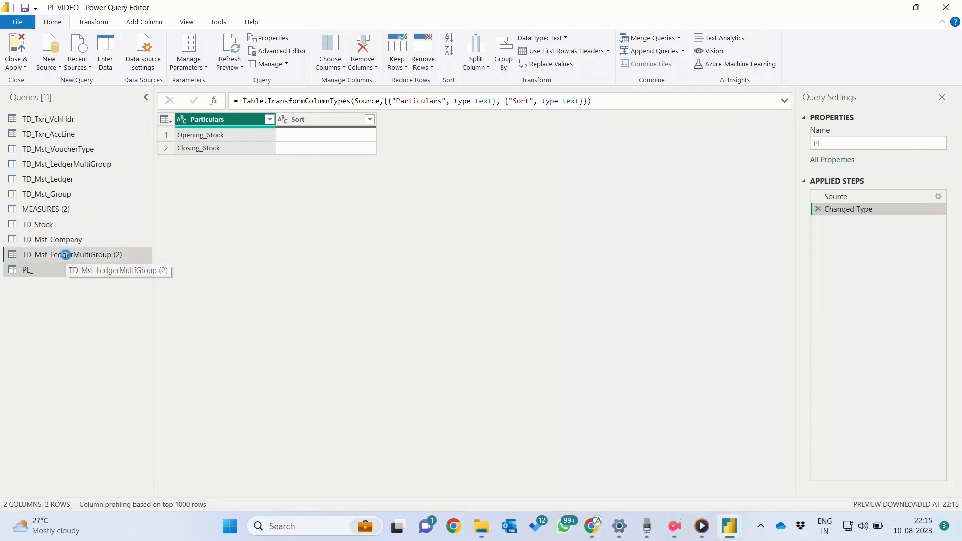
double_click(65, 254)
type("M")
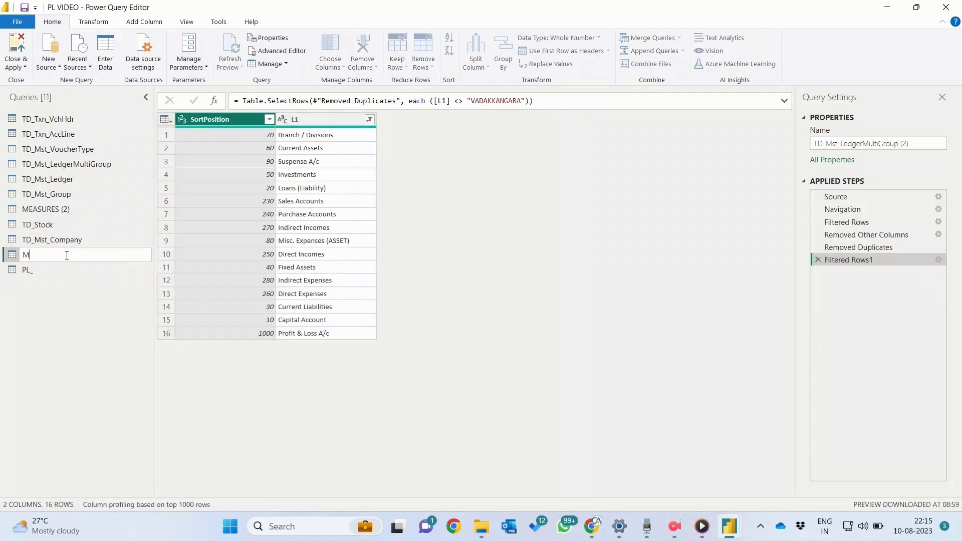
type("ulti_Ledger")
key("BackSpace")
key("BackSpace")
key("BackSpace")
type("eg")
key("BackSpace")
type("ger")
key("Return")
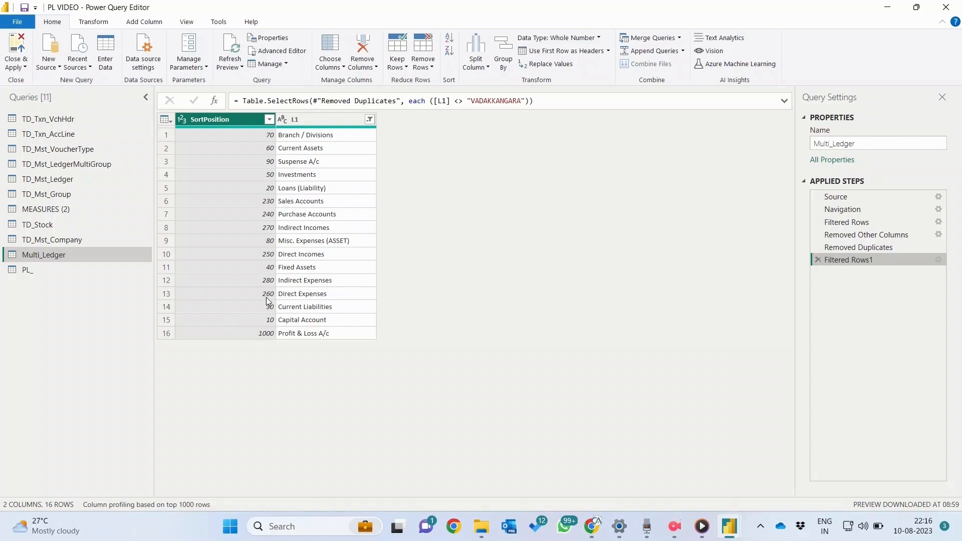
Step: Edit the source of the PL_ table, setting Sort to 235 for Opening_Stock and 265 for Closing_Stock
left_click(26, 266)
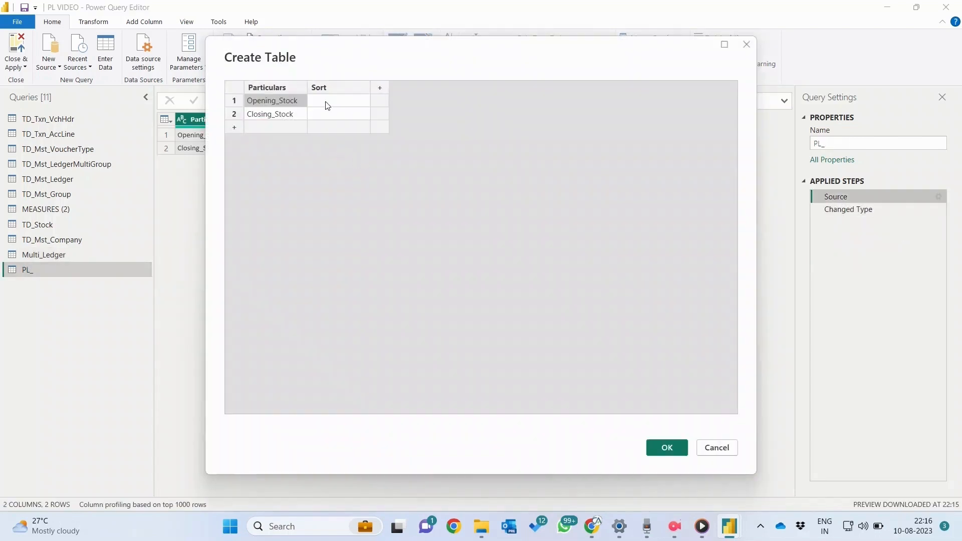
left_click(326, 103)
type("23")
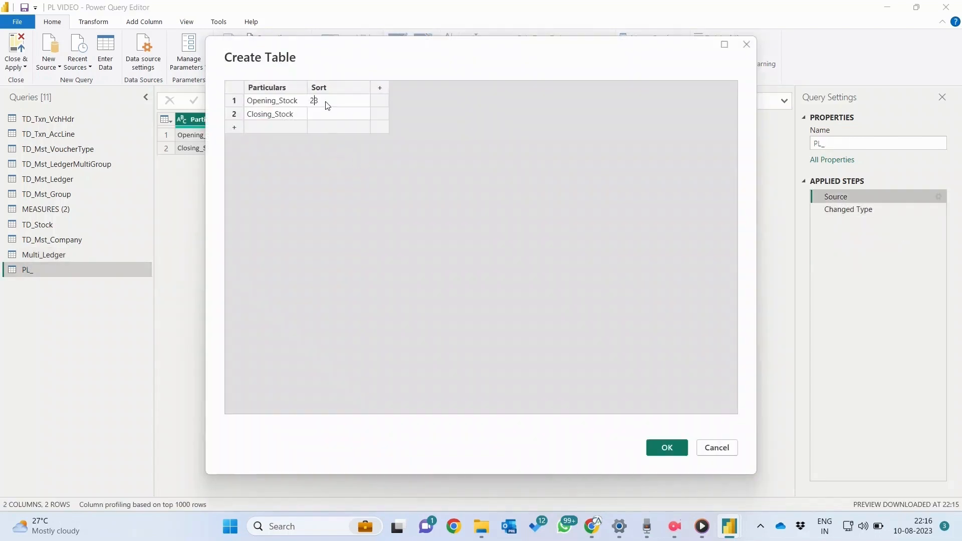
type("5")
left_click(330, 113)
type("26")
key("Return")
left_click(686, 453)
left_click(35, 254)
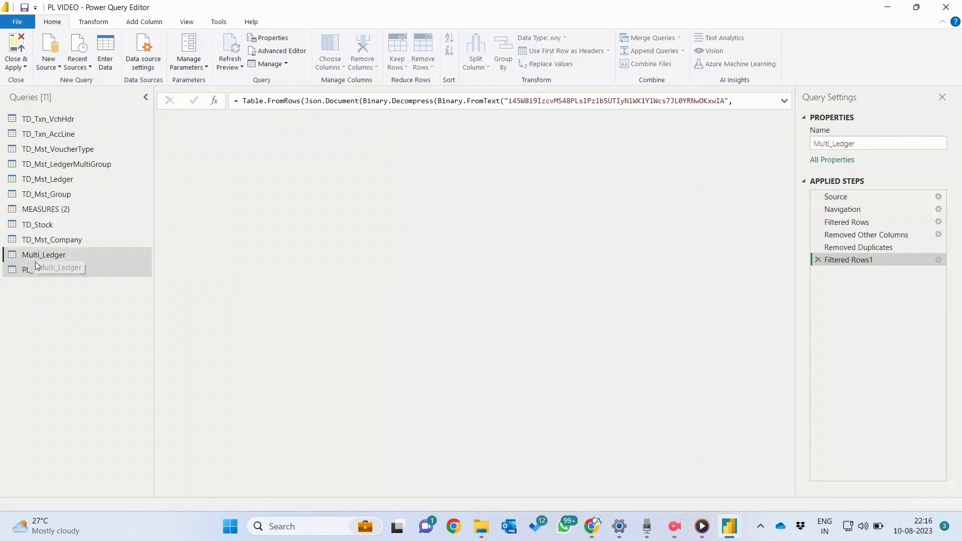
left_click(35, 268, "ctrl")
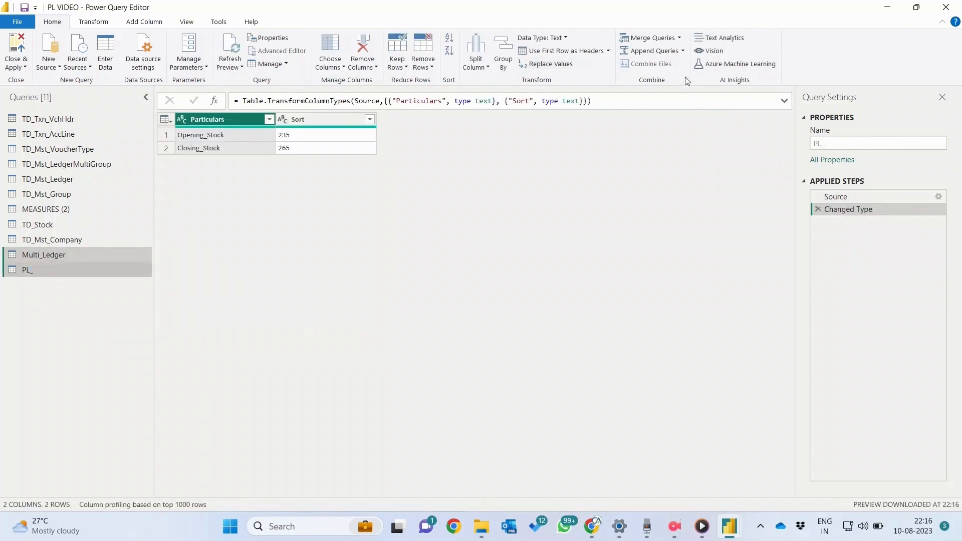
left_click(682, 51)
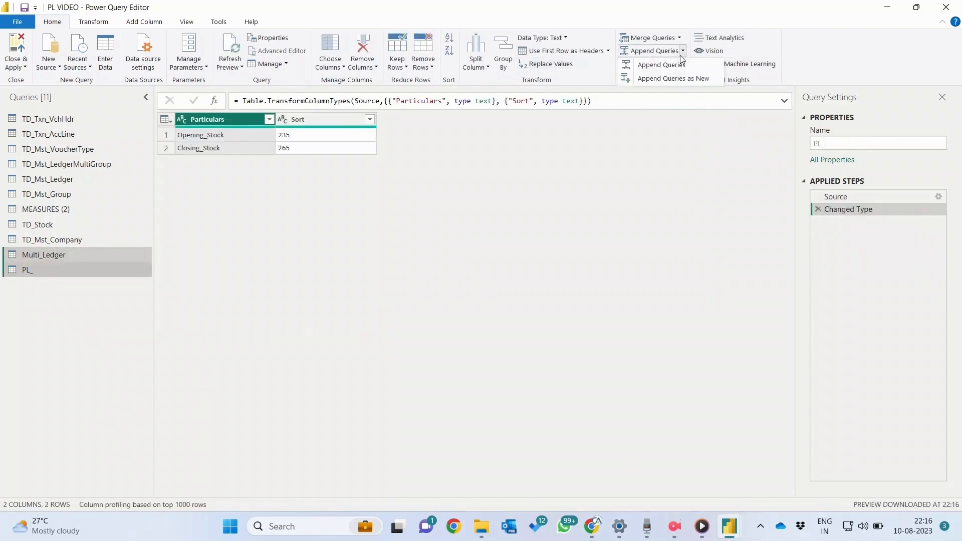
Step: Append the PL_ table to the Multi_Ledger query using the three-or-more-tables option
left_click(49, 254)
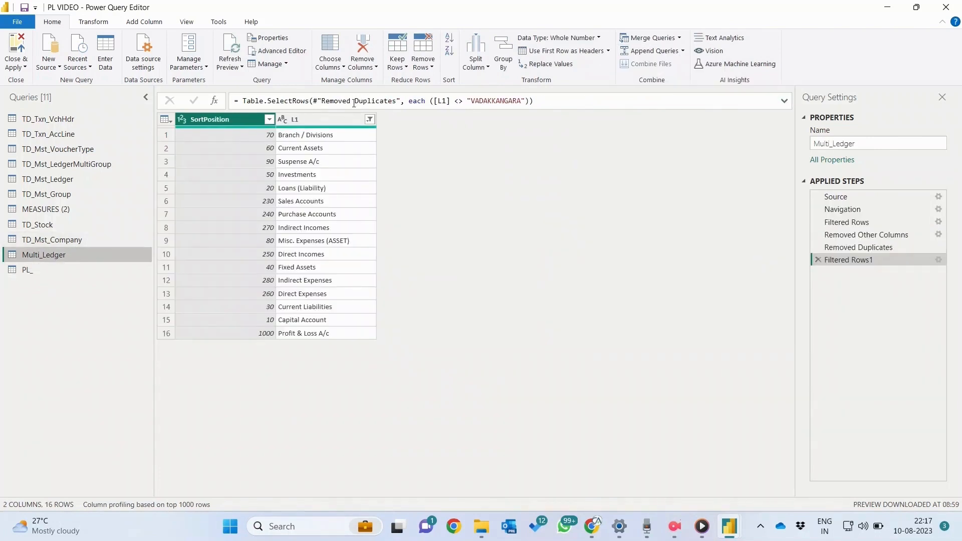
left_click(649, 51)
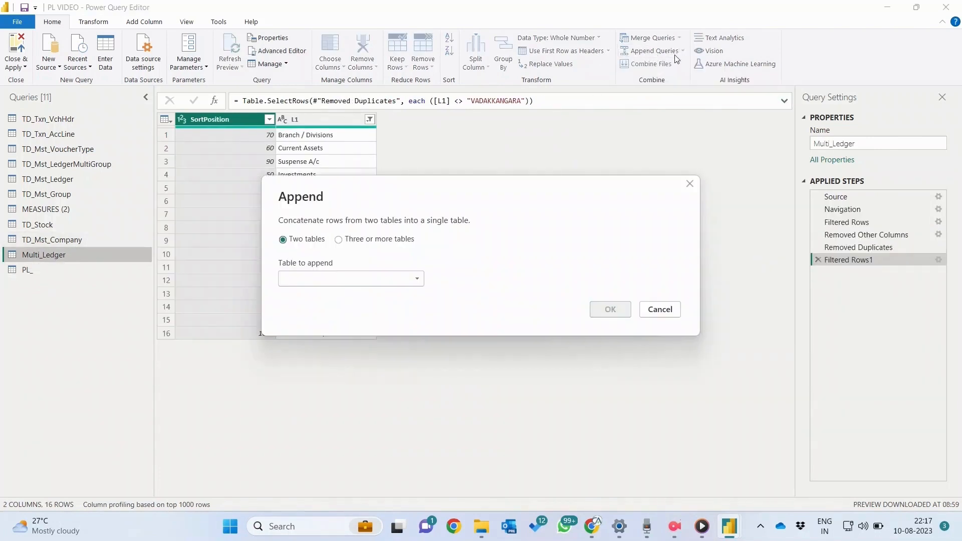
left_click(356, 240)
scroll(330, 316, "down", 2)
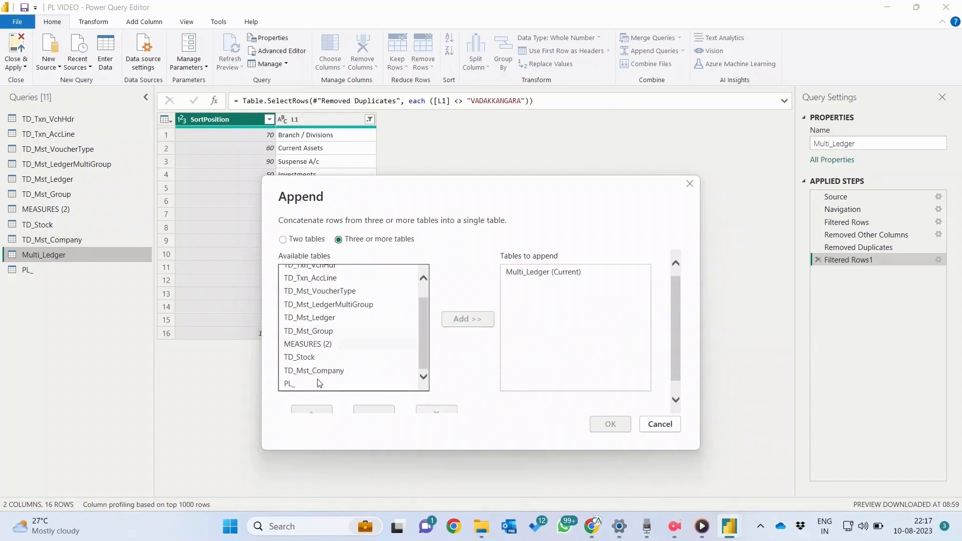
left_click(289, 391)
left_click(457, 305)
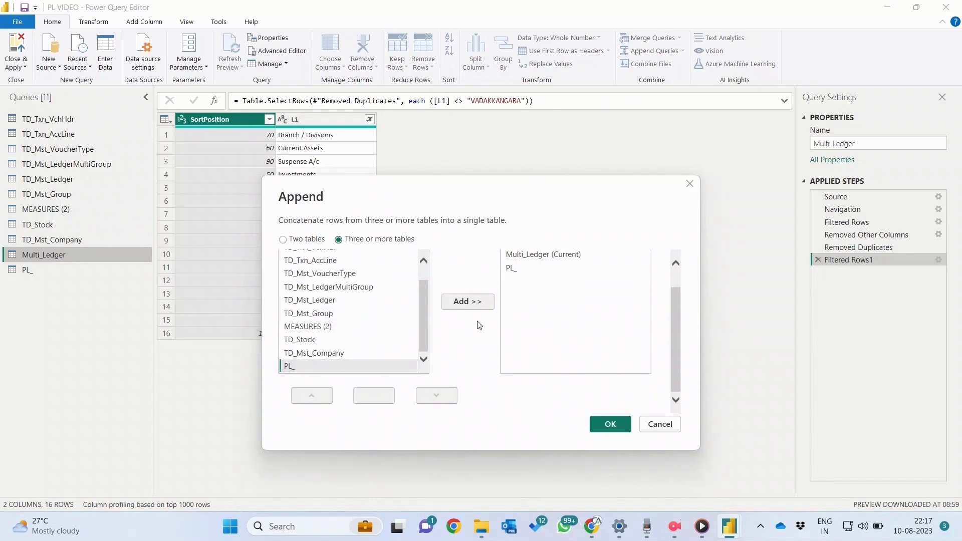
left_click(611, 424)
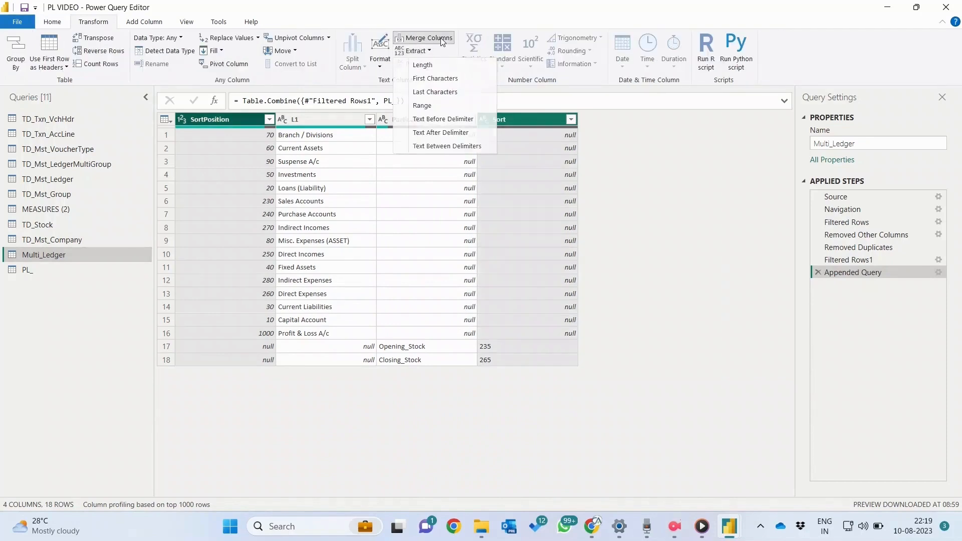
Step: Merge the SortPosition and Sort columns of Multi_Ledger into one column without a separator
left_click(443, 42)
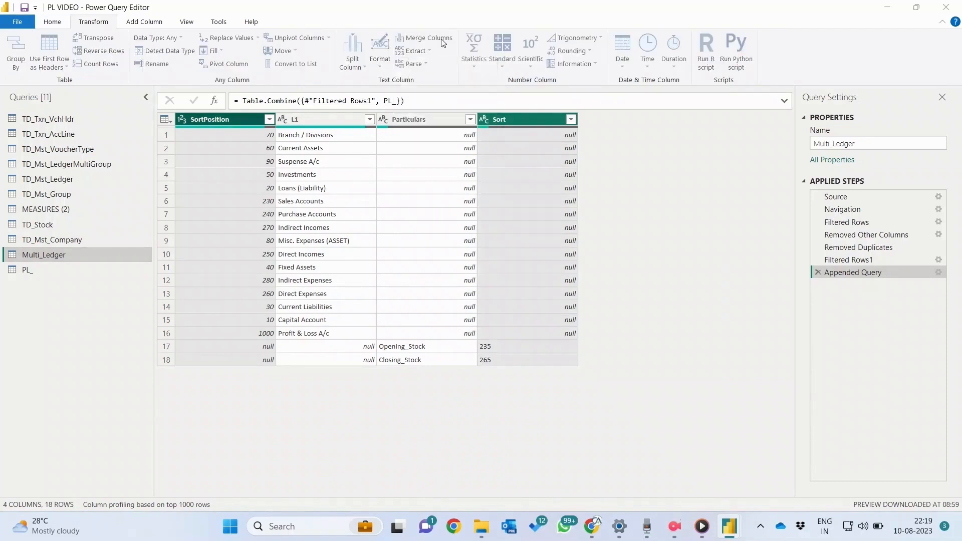
left_click(366, 245)
left_click(410, 242)
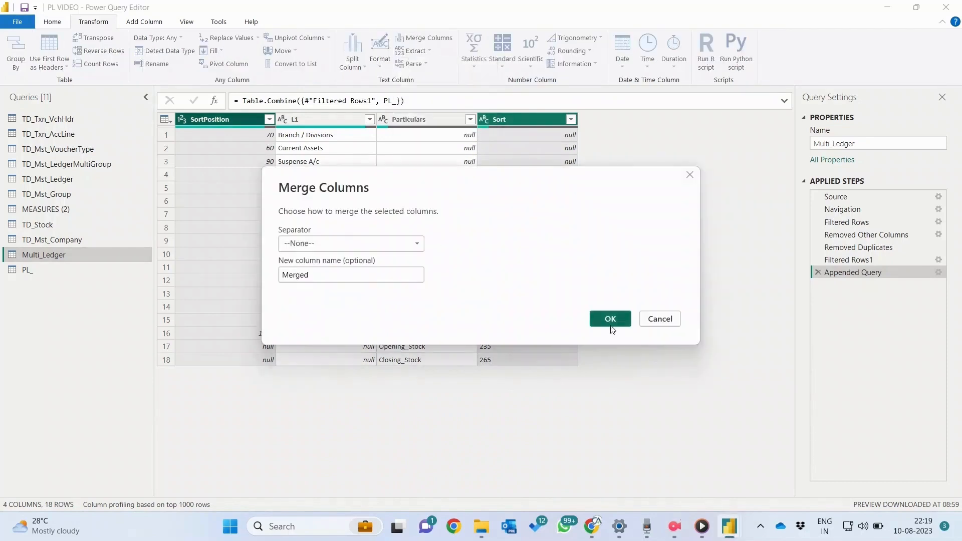
left_click(610, 319)
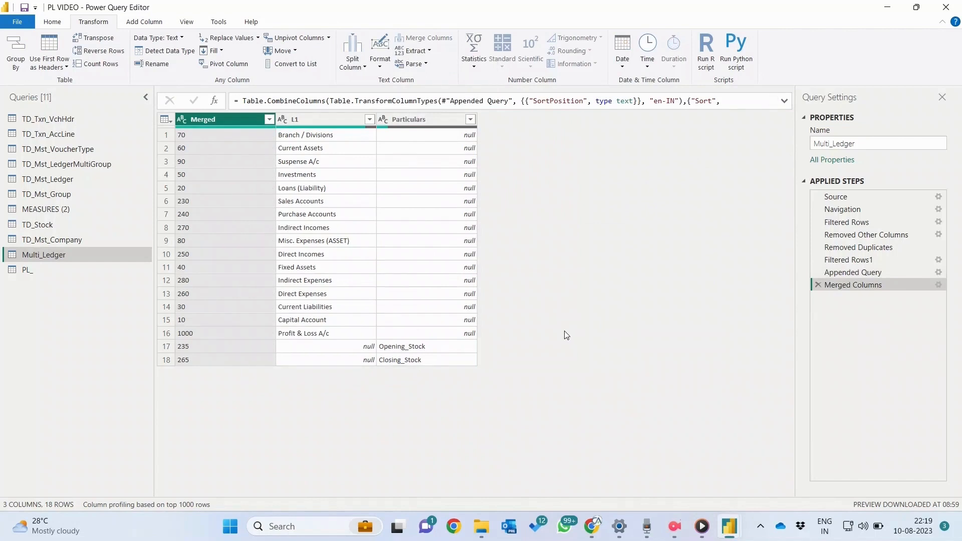
Step: Merge the L1 and Particulars columns of Multi_Ledger into one column without a separator
left_click(315, 120)
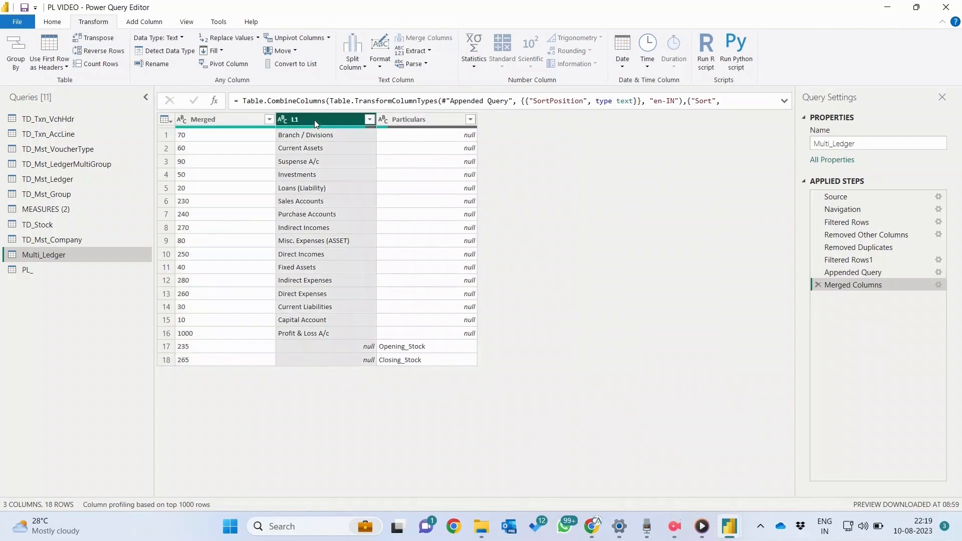
left_click(401, 121, "ctrl")
left_click(436, 39)
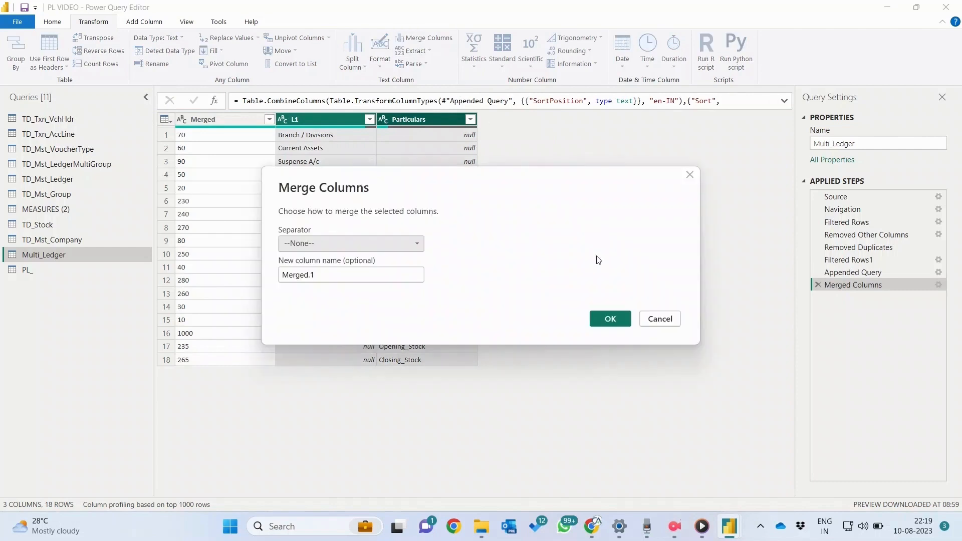
left_click(605, 320)
left_click(349, 290)
left_click(342, 205)
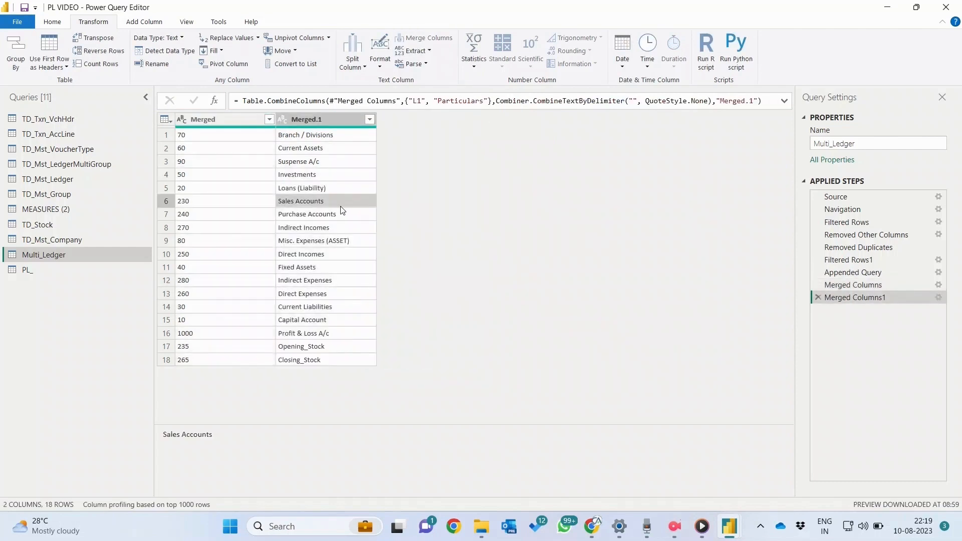
Step: Rename the merged number column to Sort and the merged ledger-group column to L1
left_click(200, 121)
double_click(200, 120)
type("So")
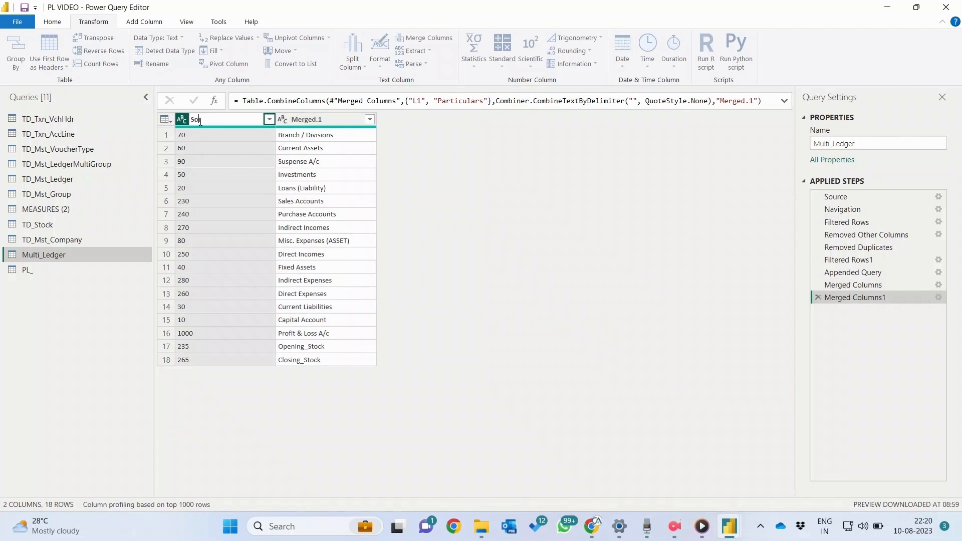
type("rt")
left_click(327, 121)
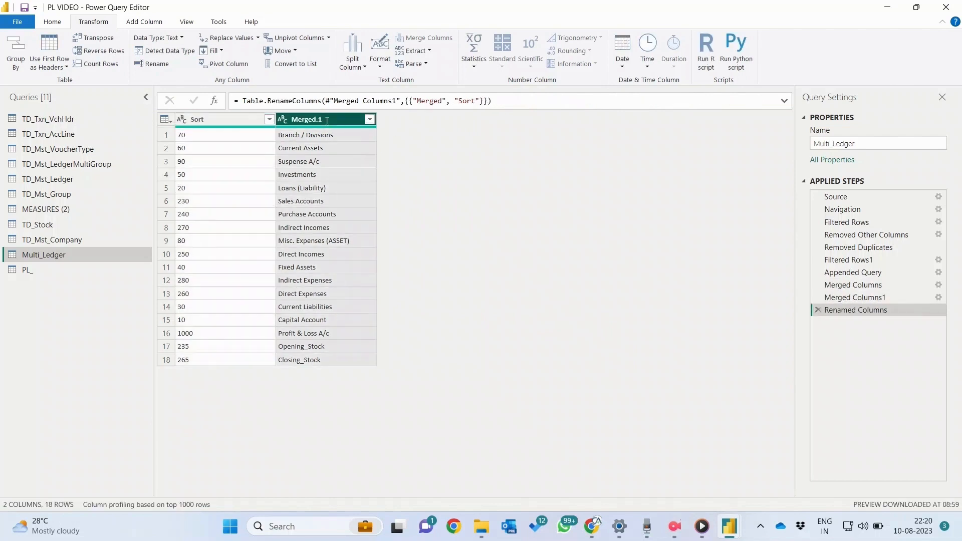
double_click(327, 120)
type("L1")
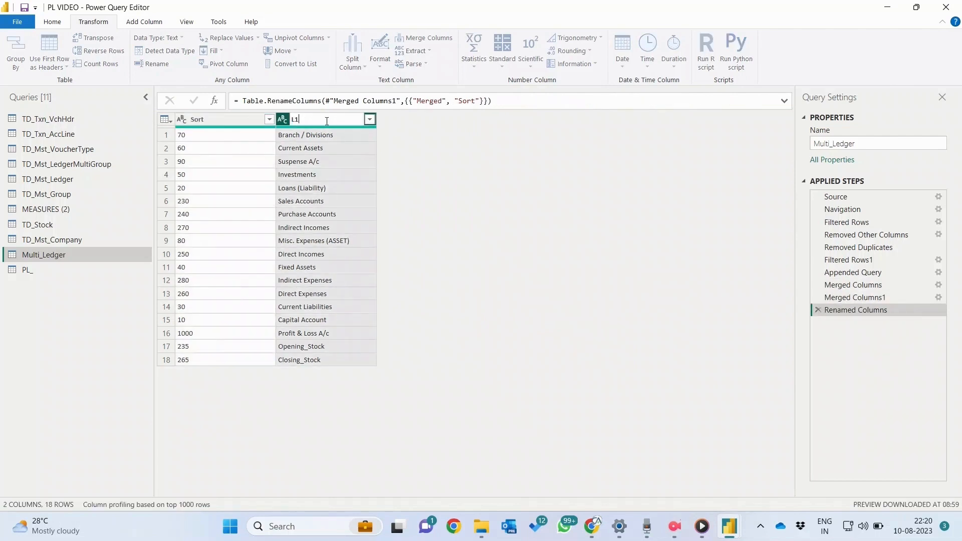
key("Return")
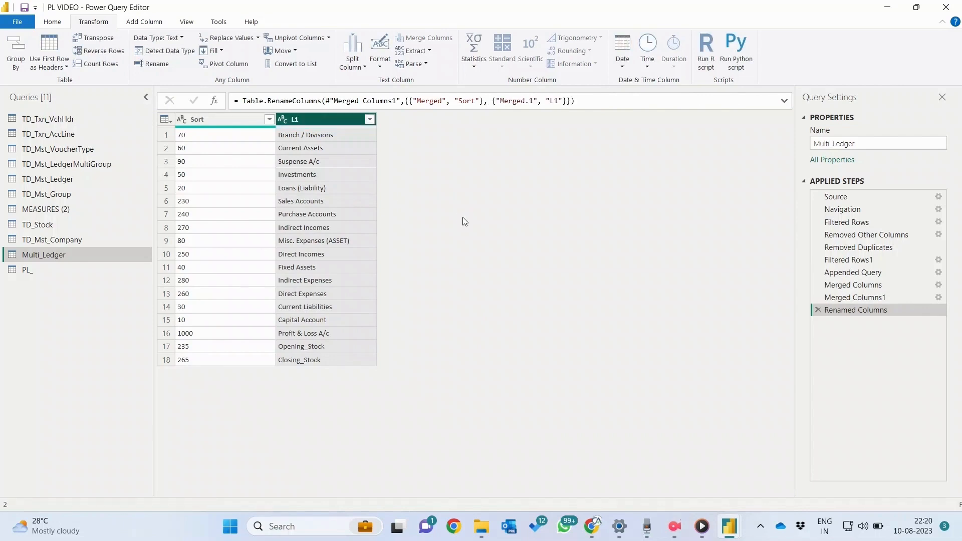
Step: Disable loading of the PL_ query into the report
left_click(36, 271)
right_click(36, 270)
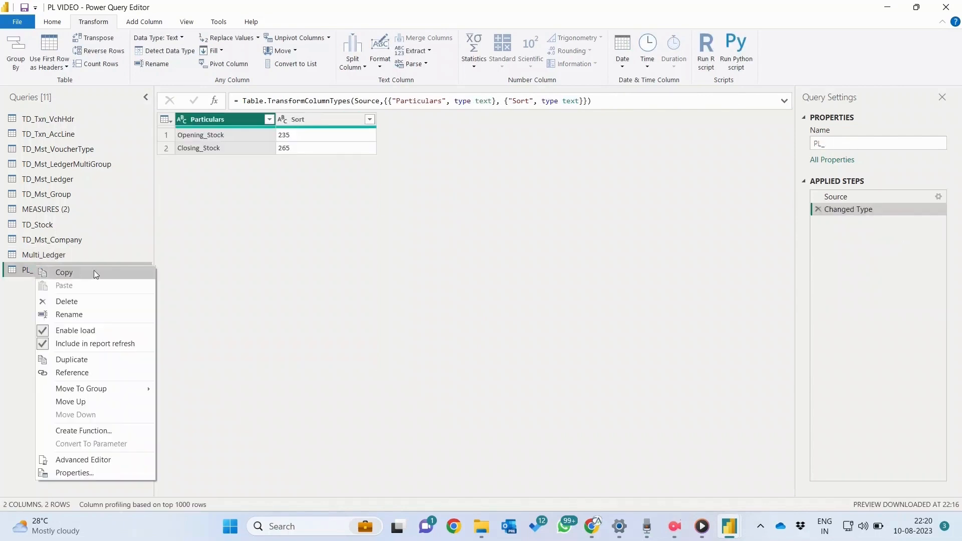
left_click(82, 330)
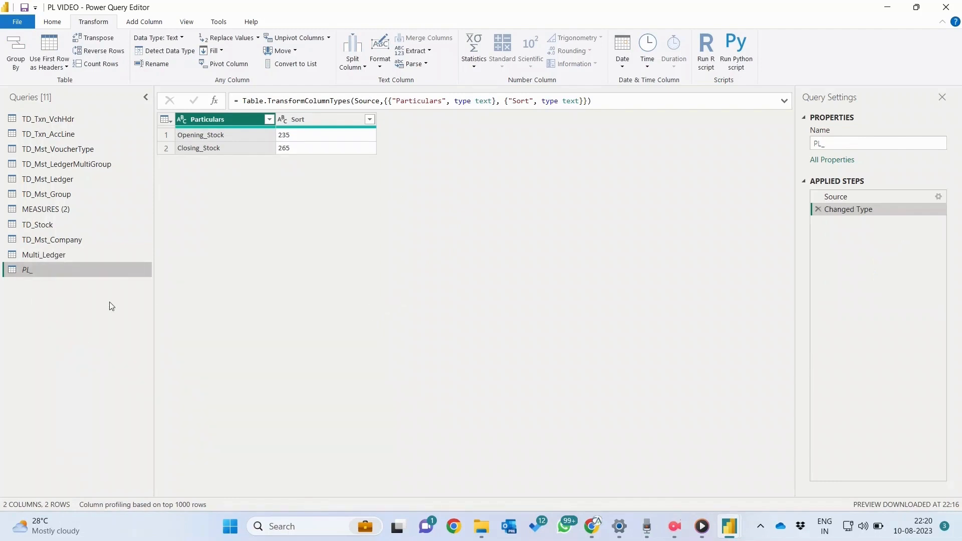
Step: Return to the Multi_Ledger query, then close the query editor and apply the changes to the report
left_click(42, 259)
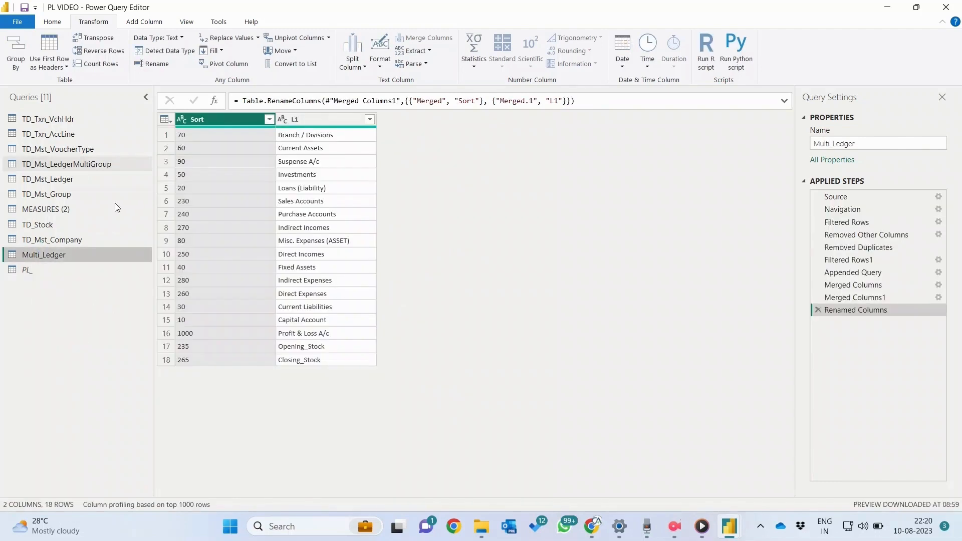
left_click(49, 24)
left_click(19, 64)
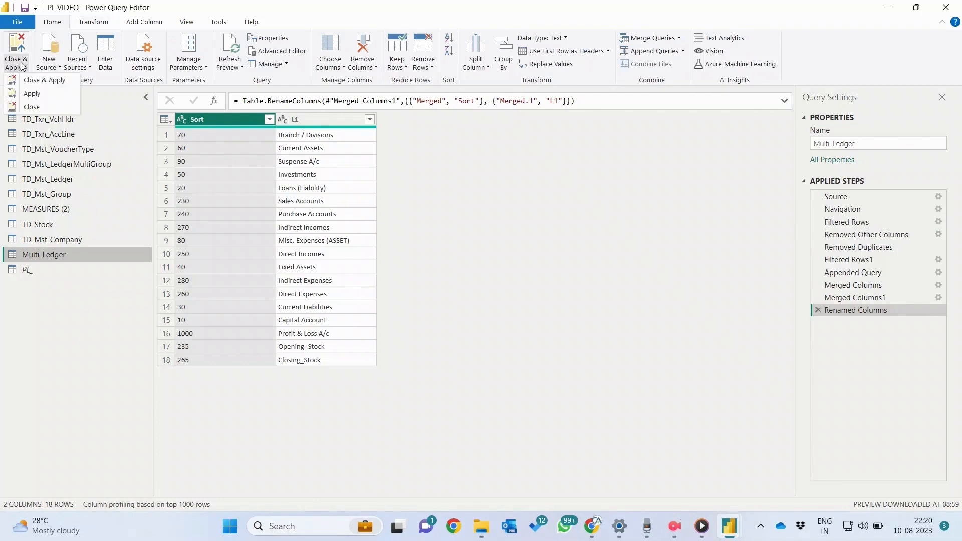
left_click(25, 82)
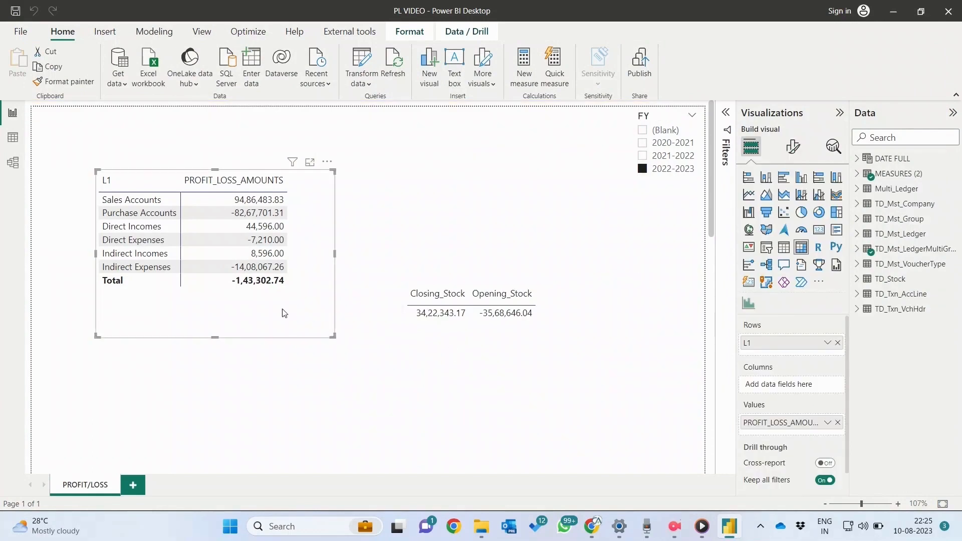
Step: Replace the row field of the profit and loss matrix with L1 from the Multi_Ledger table
left_click_drag(280, 321, 290, 332)
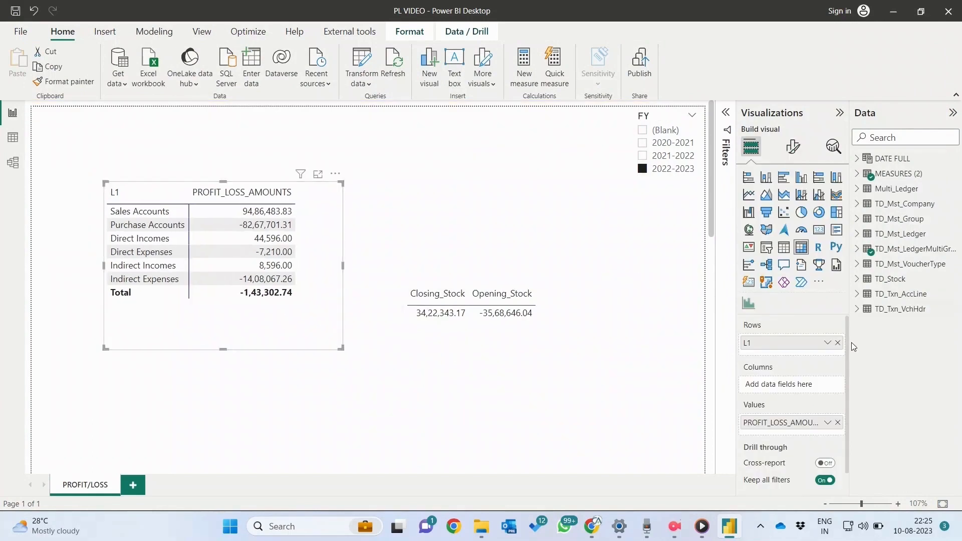
left_click(837, 343)
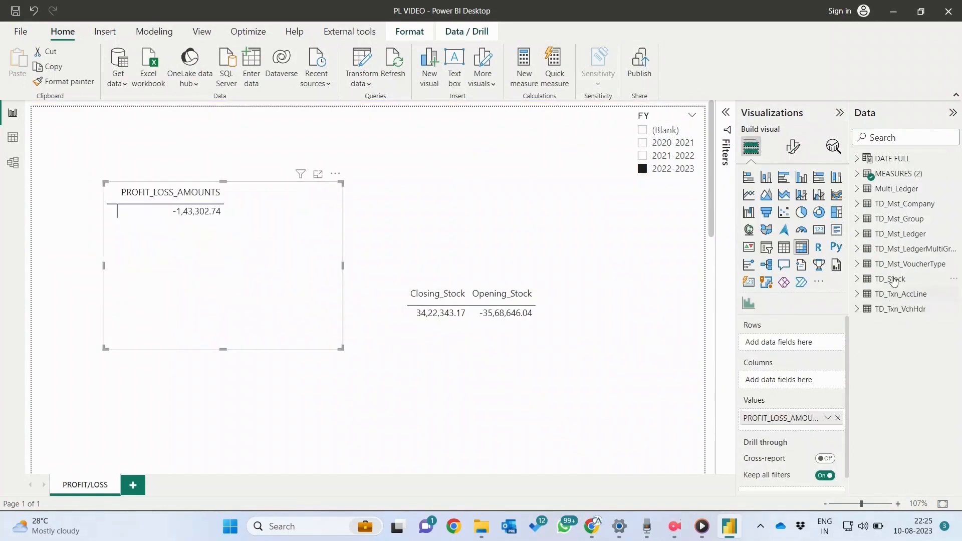
left_click(861, 194)
left_click(859, 190)
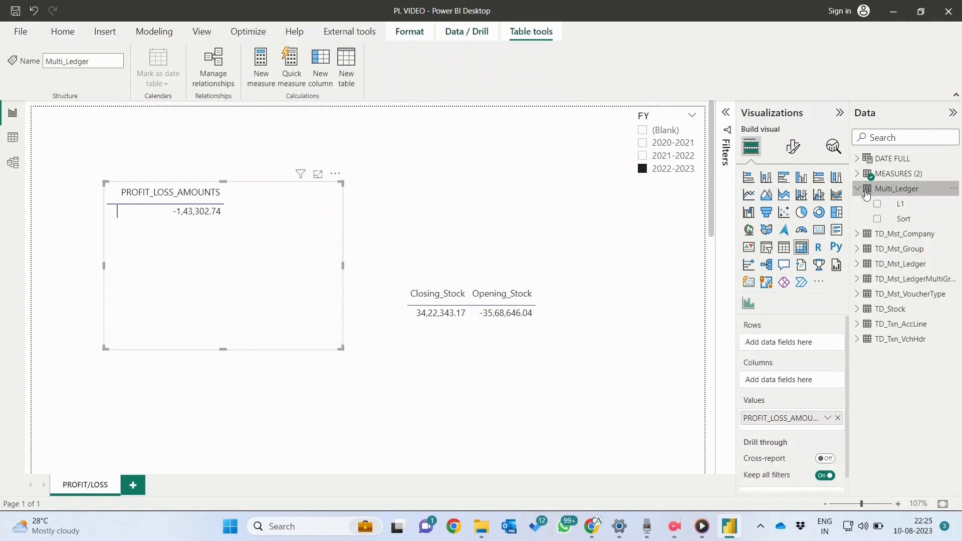
left_click_drag(897, 204, 787, 347)
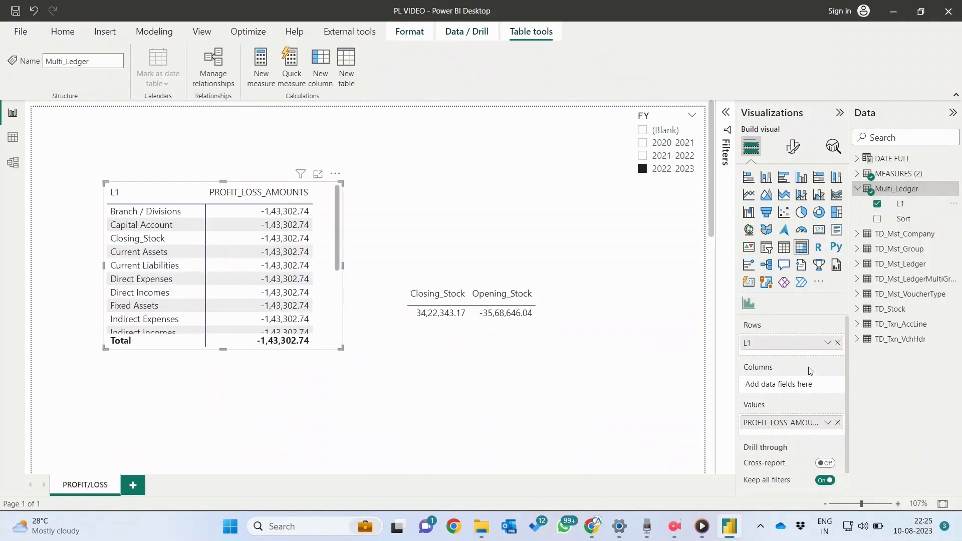
Step: In the data model, place Multi_Ledger above TD_Mst_LedgerMultiGroup and relate the two tables on their L1 columns
left_click(7, 162)
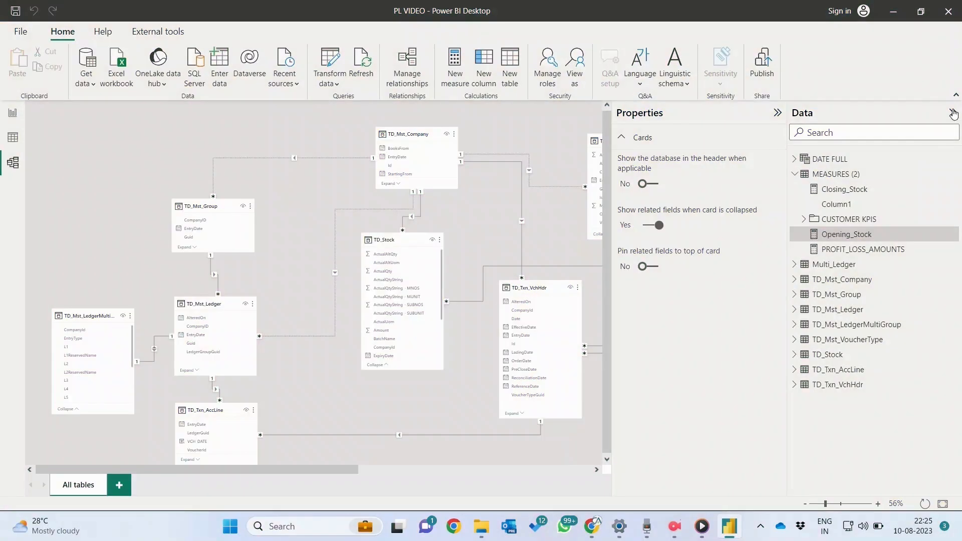
left_click(953, 112)
left_click(929, 114)
left_click_drag(780, 223, 775, 226)
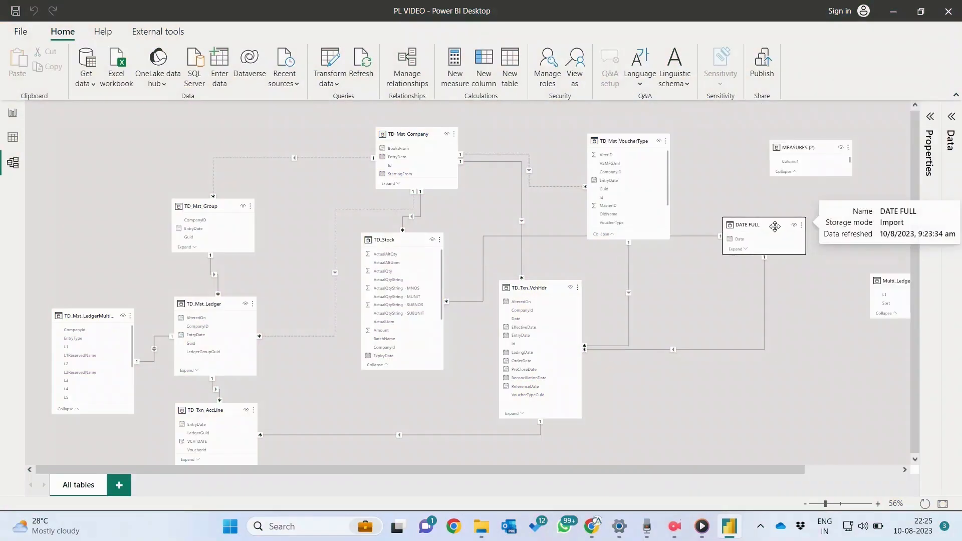
left_click_drag(888, 280, 93, 344)
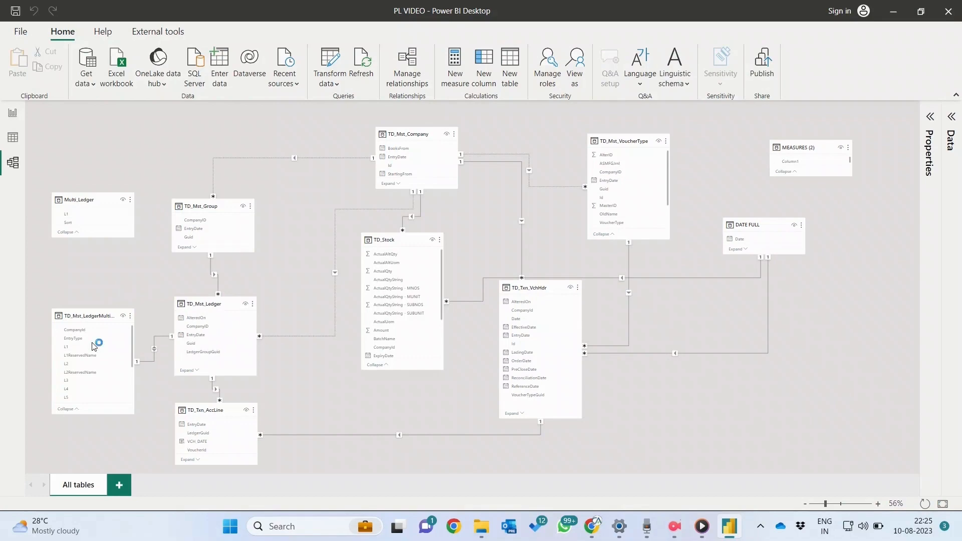
Step: Back in the report, sort the L1 column of Multi_Ledger by its Sort column and make the profit and loss matrix taller
left_click(12, 113)
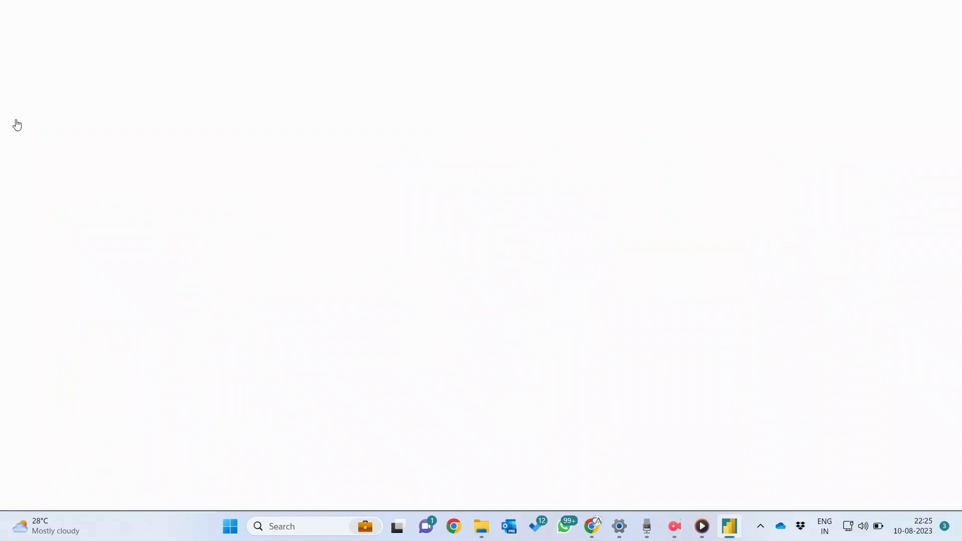
left_click_drag(235, 314, 221, 318)
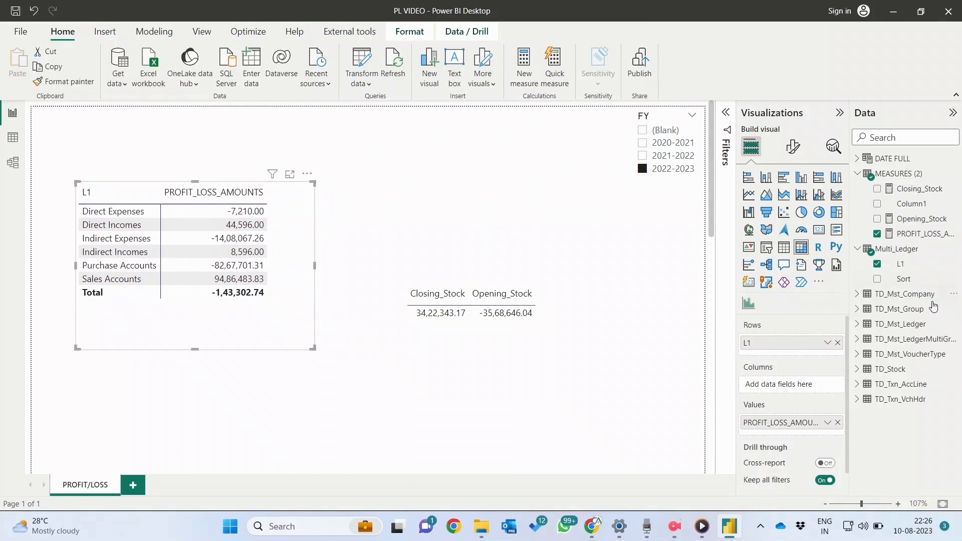
left_click(900, 264)
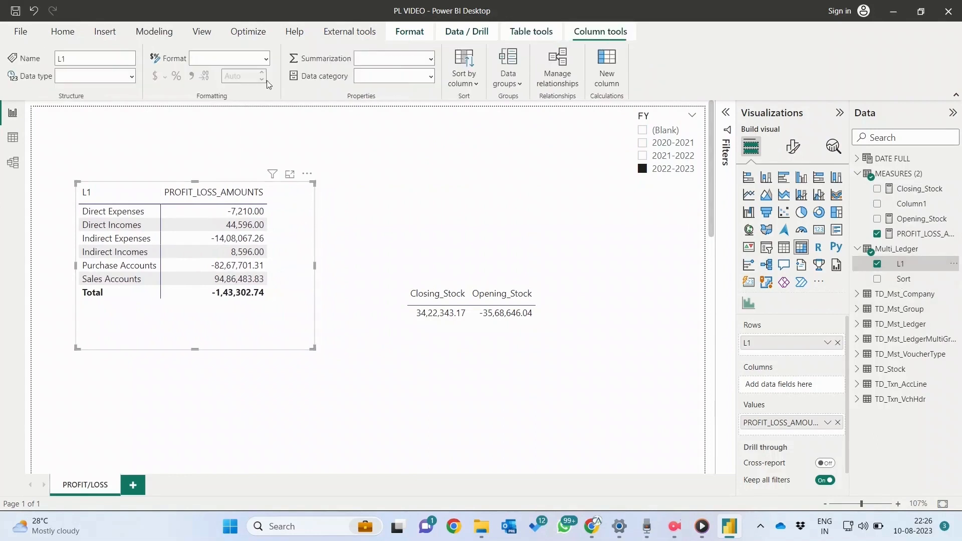
left_click(479, 87)
left_click(457, 124)
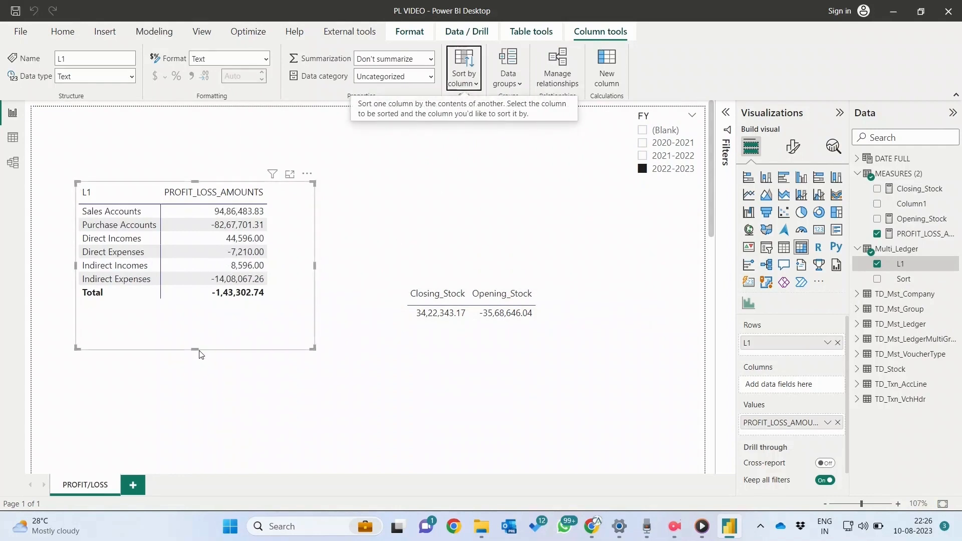
mouse_move(195, 349)
left_mouse_down()
mouse_move(192, 375)
mouse_move(190, 357)
left_mouse_up()
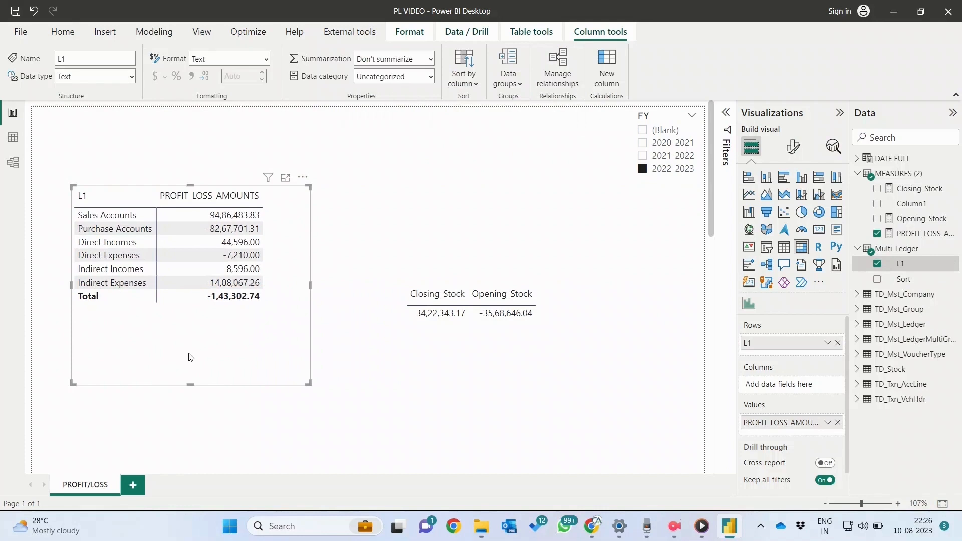
Step: Create a measure named PL_AMOUNT in the MEASURES (2) table and begin its formula with SWITCH( and TRUE(), on separate lines
left_click_drag(152, 350, 158, 343)
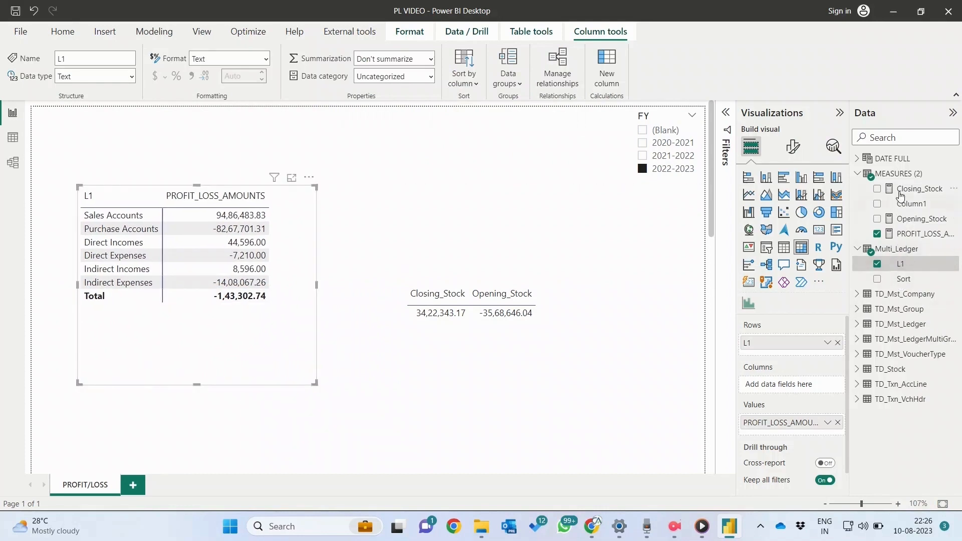
right_click(889, 174)
left_click(836, 198)
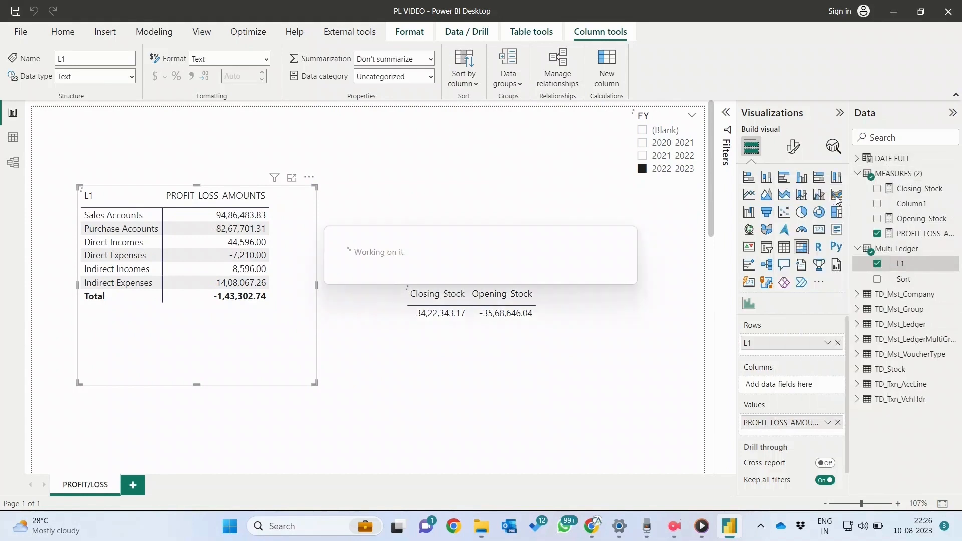
type("PL_AMOUNT =")
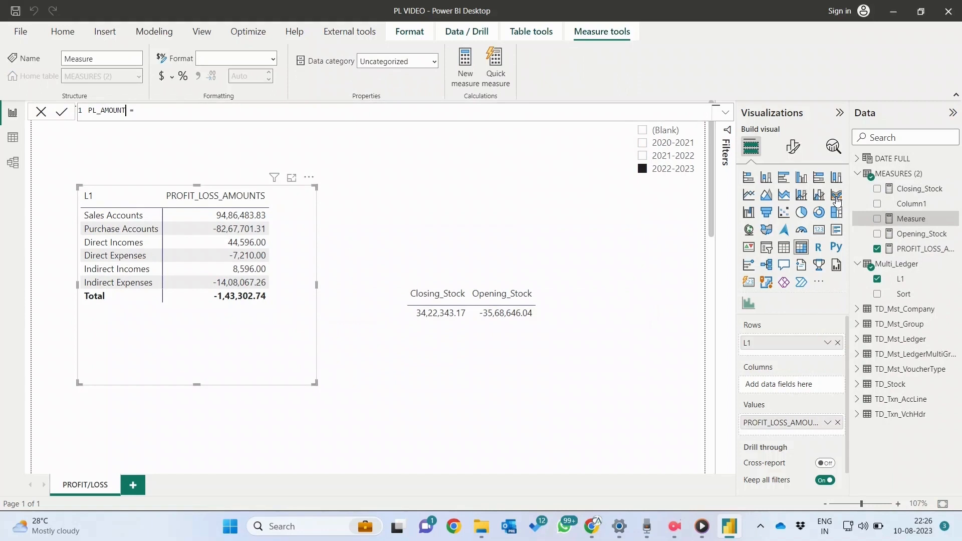
type("read")
type("s")
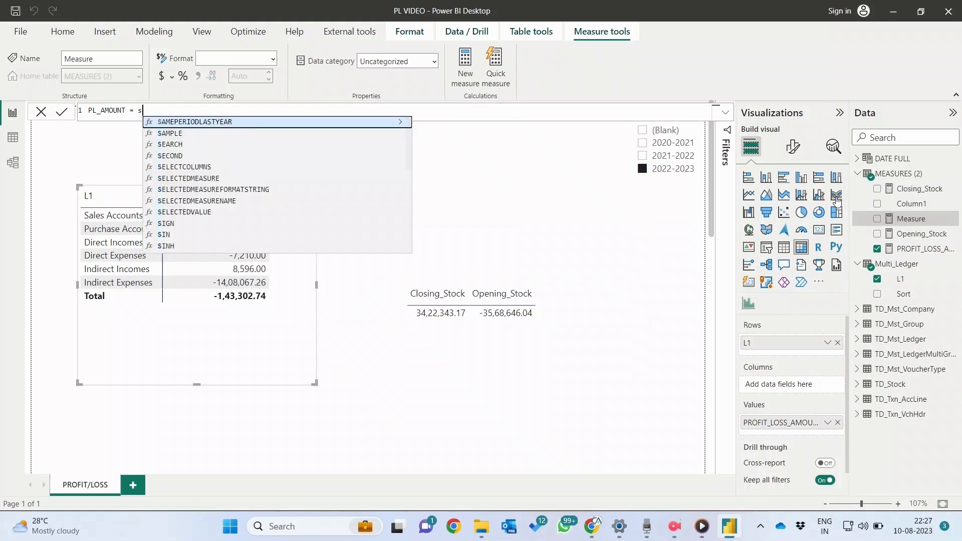
type("WITCH(")
key("shift+Return")
type("tru")
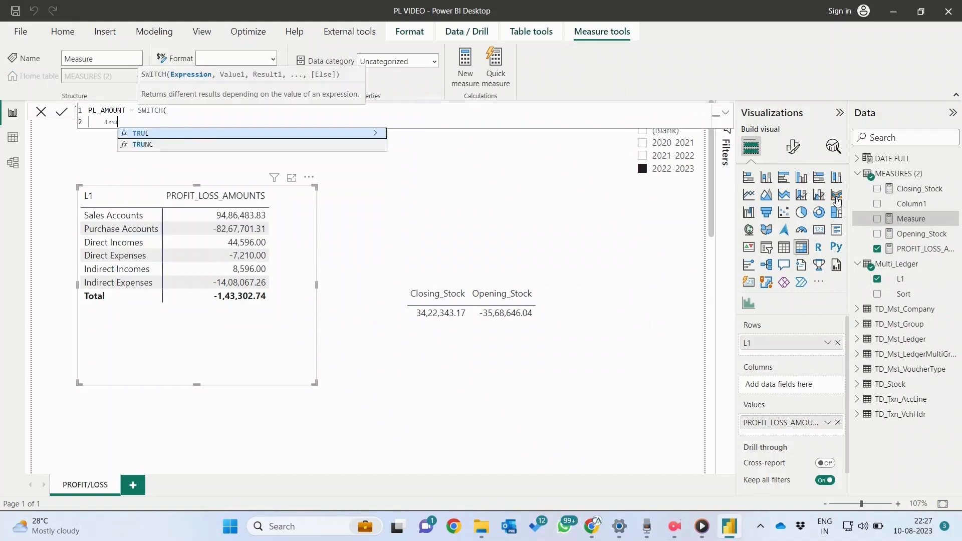
key("Tab")
type("),")
key("shift+Return")
type("s")
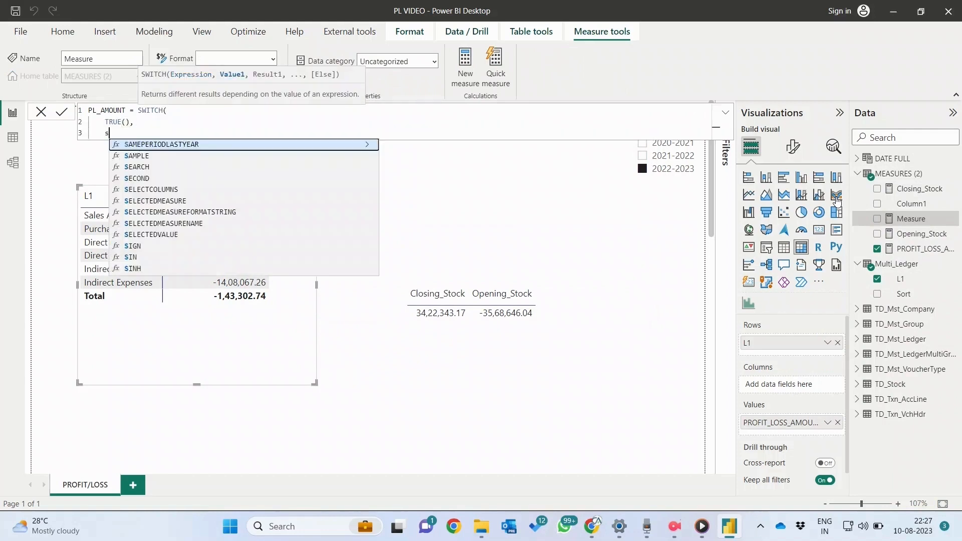
type("wl")
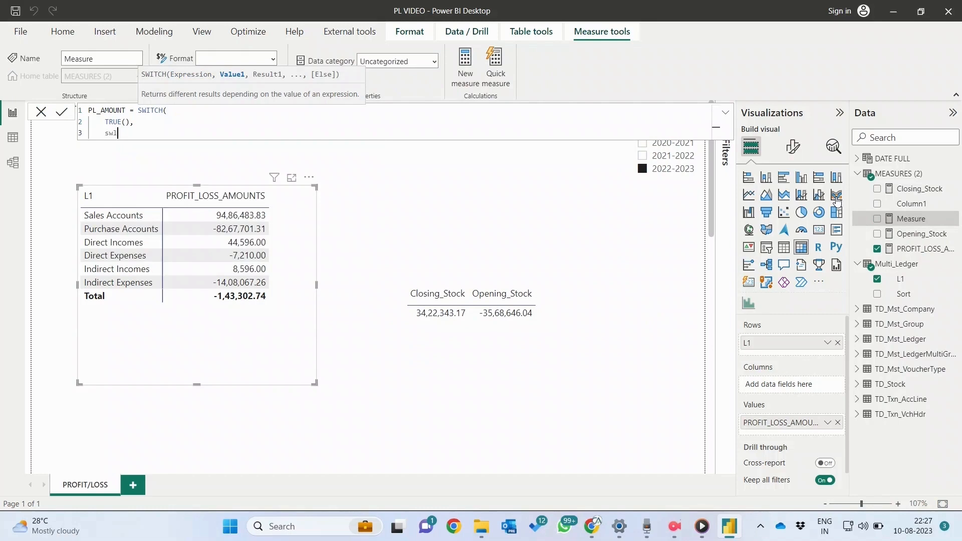
key("BackSpace")
key("BackSpace")
type("ele")
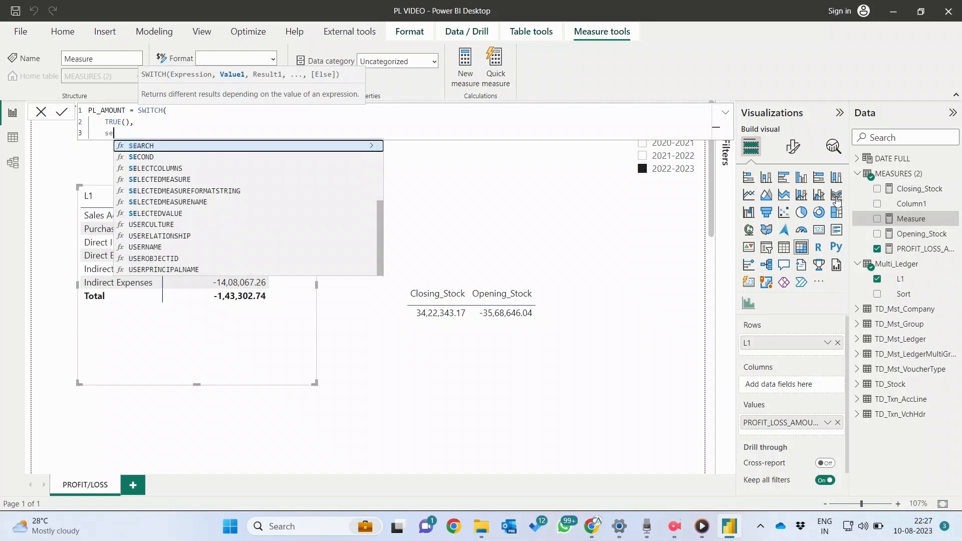
key("Down")
key("Down")
key("Down")
key("Tab")
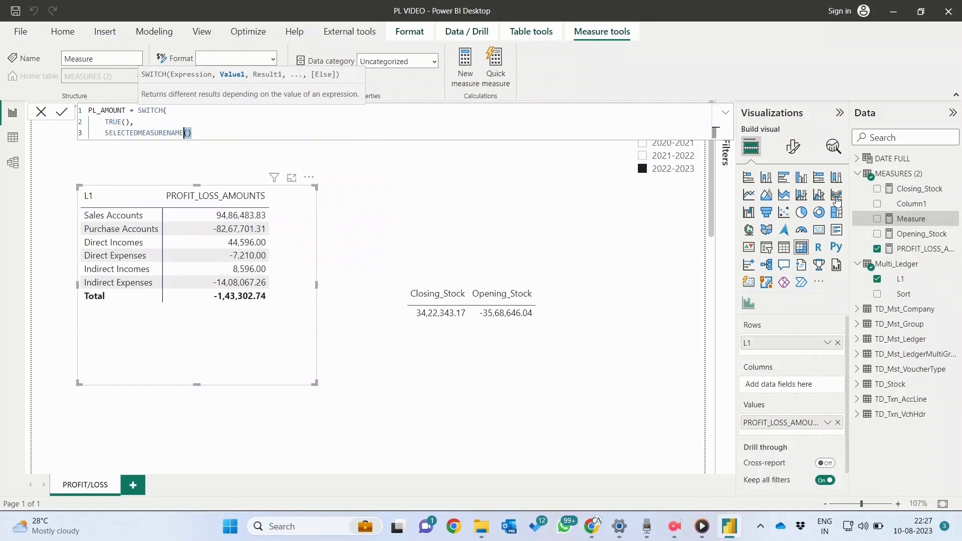
key("End")
key("shift+Home")
type("el")
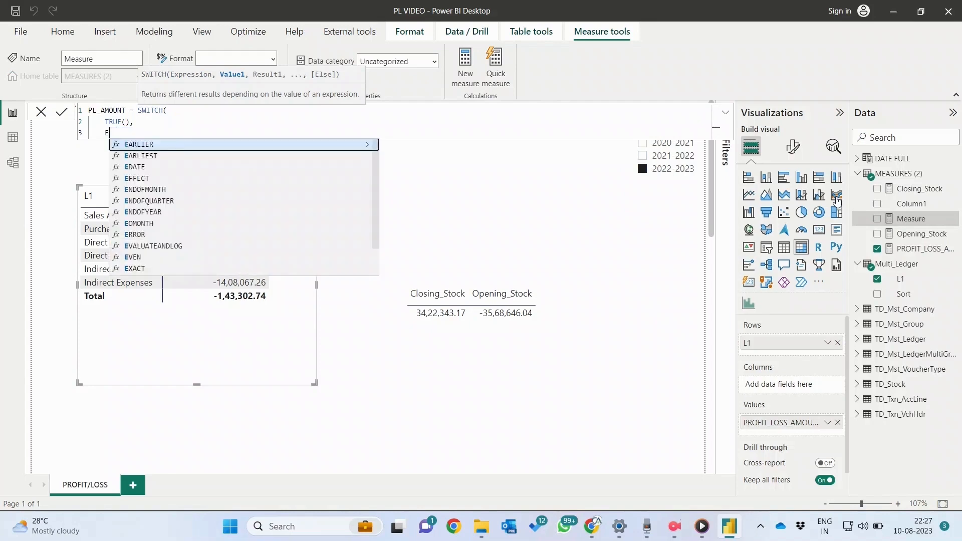
key("BackSpace")
key("BackSpace")
Step: Add the first SWITCH branch, SELECTEDVALUE(Multi_Ledger[L1]) = "Closing_Stock", returning [Closing_Stock]
type("sele")
key("Down")
key("Down")
key("Down")
key("Down")
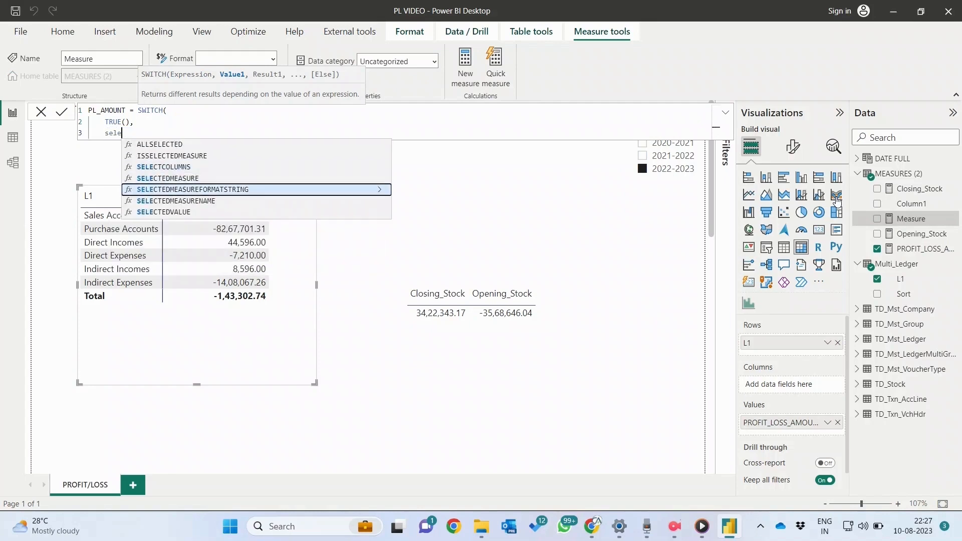
key("Tab")
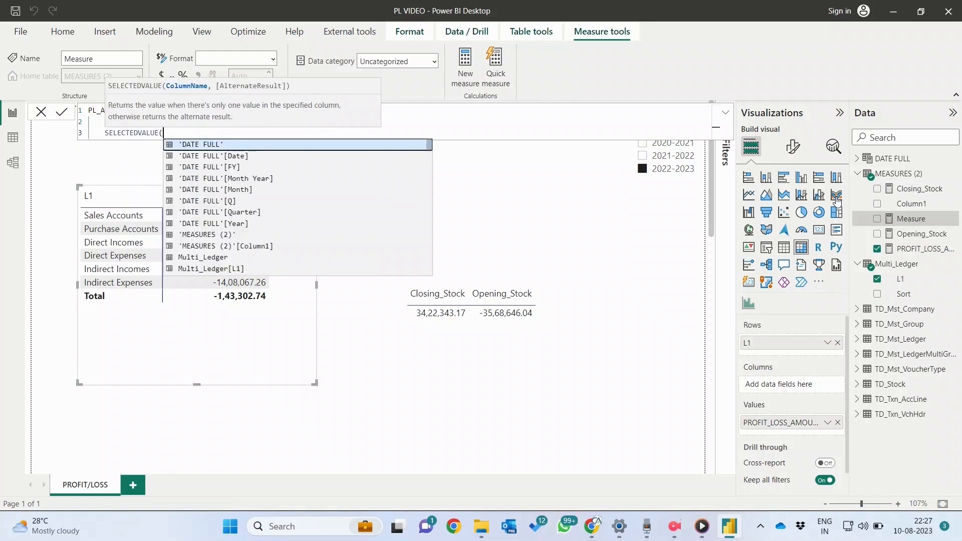
type("l1")
key("Tab")
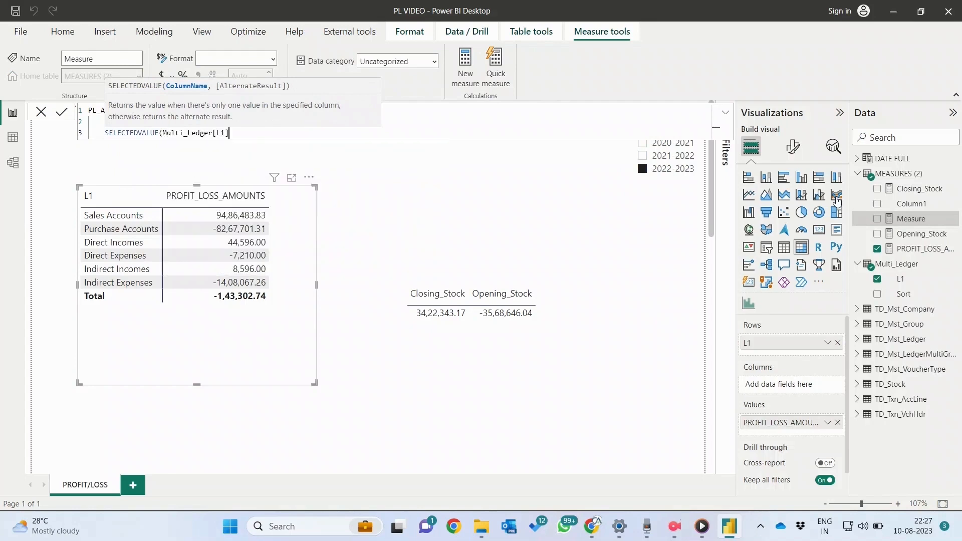
type(")")
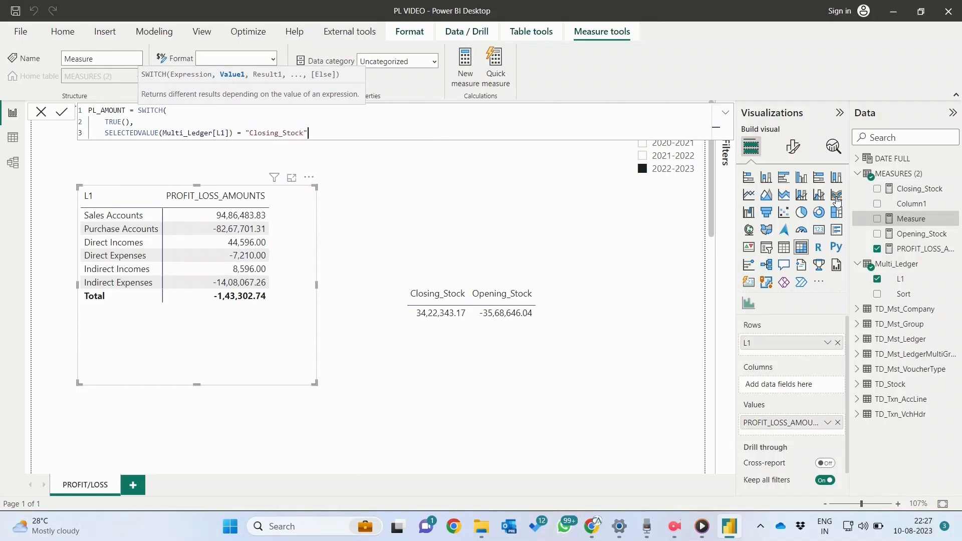
type("= \"Closing_Stock\", clos")
key("Tab")
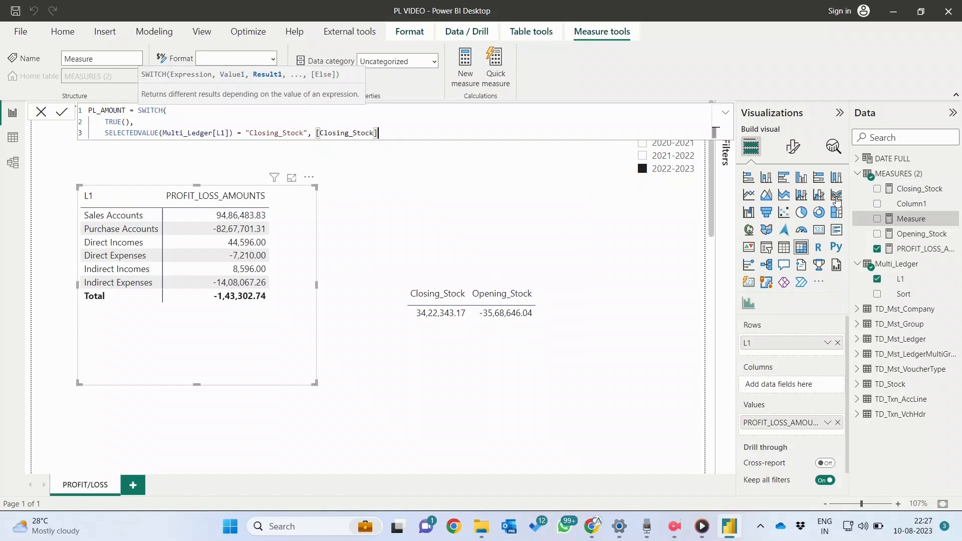
type(",")
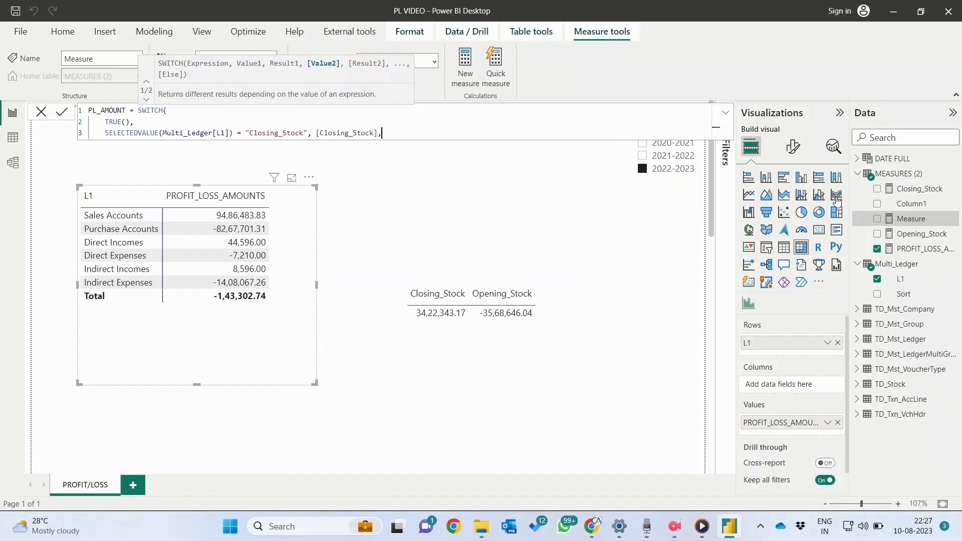
Step: Add a second SWITCH branch on a new line, SELECTEDVALUE(Multi_Ledger[L1])="Opening_Stock", returning [Opening_Stock]
key("shift+Return")
type("se")
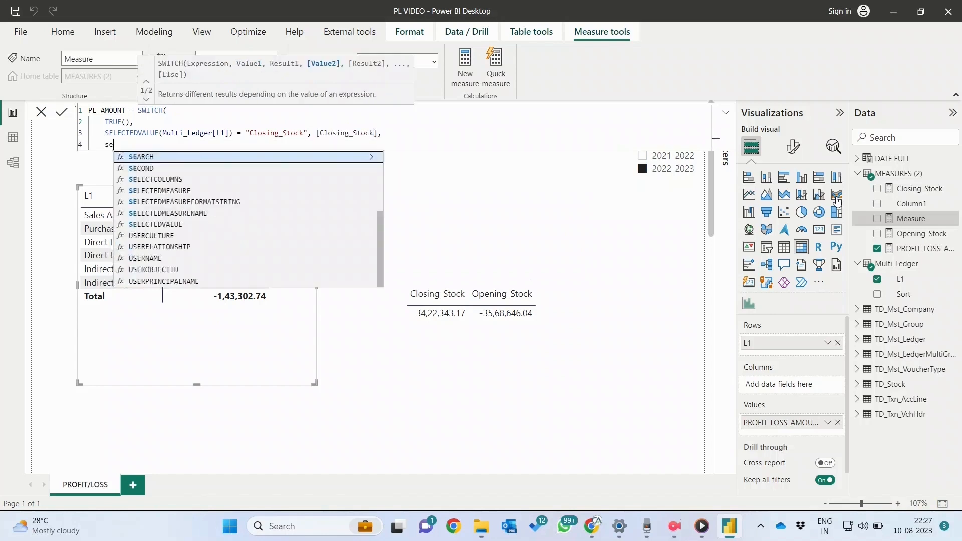
type("le")
key("Down")
key("Down")
key("Down")
key("Tab")
type("(")
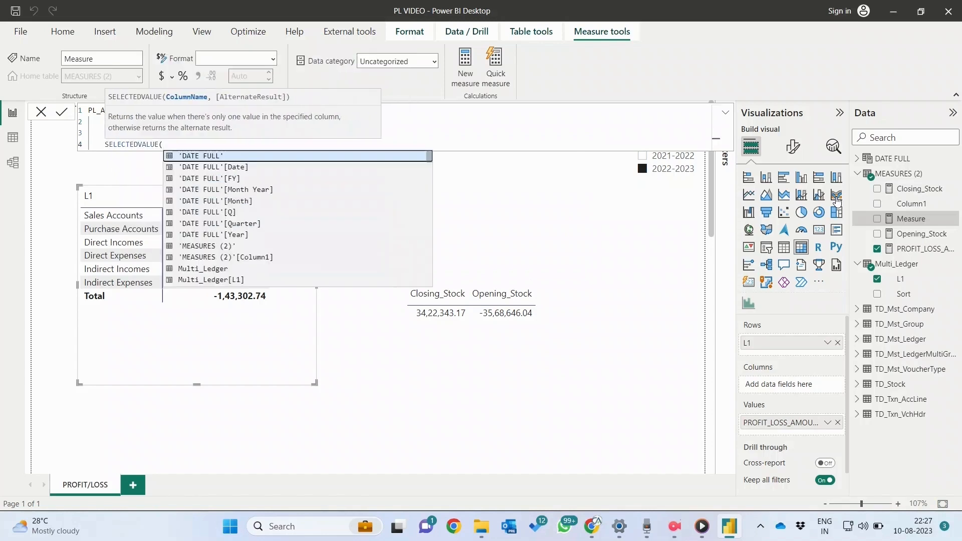
type("ope")
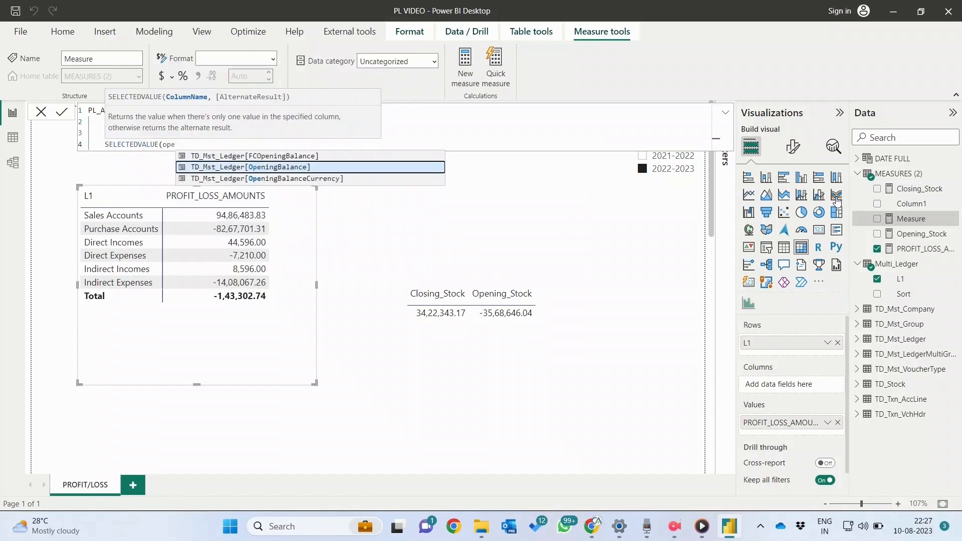
key("Escape")
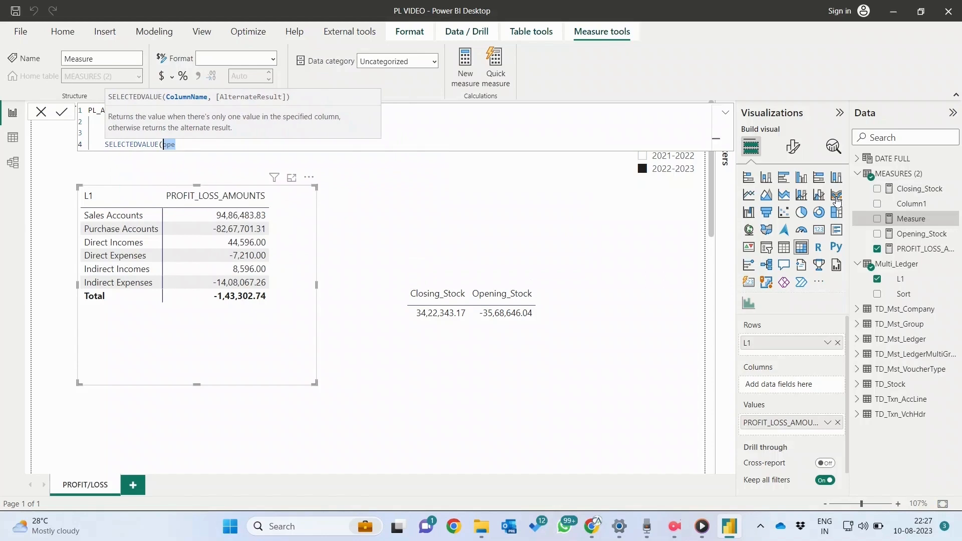
type("l")
key("Tab")
type(")=")
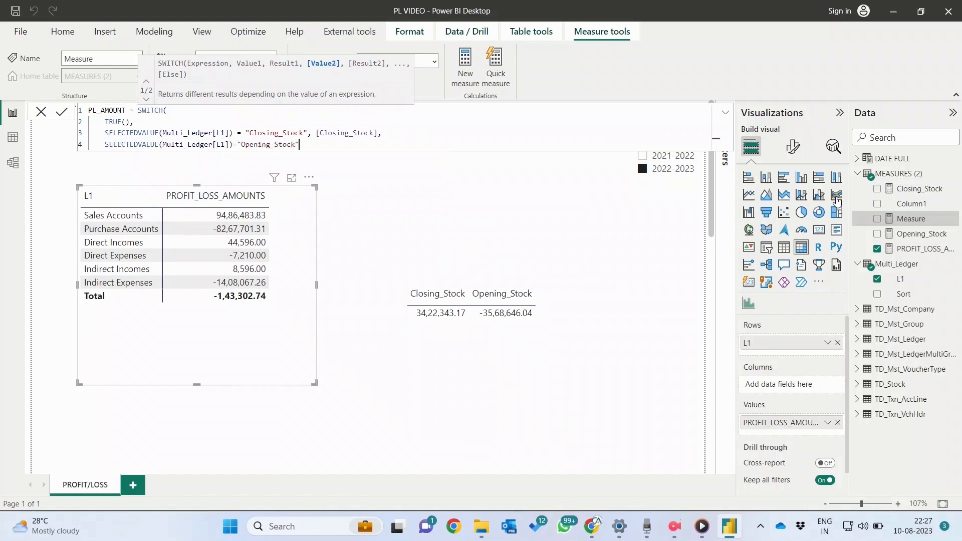
type(",[")
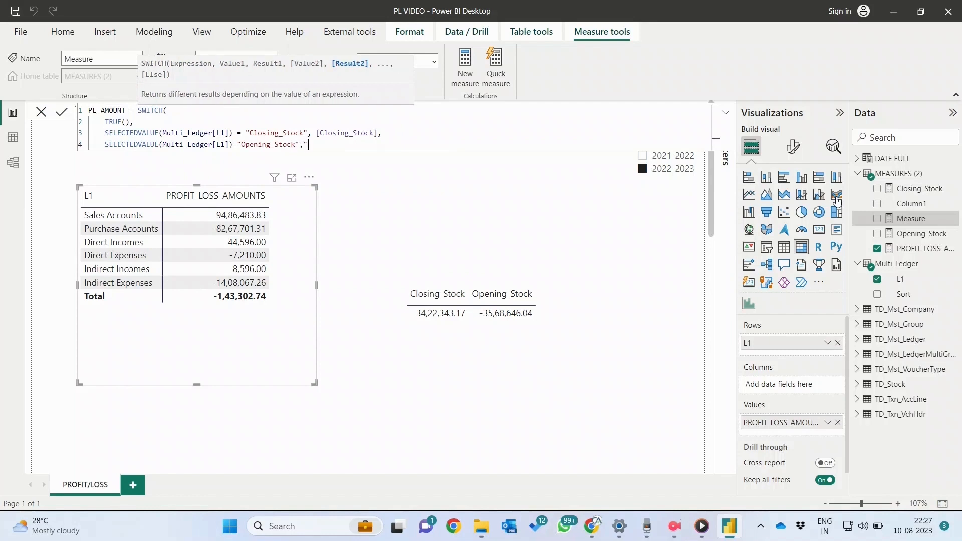
type("Open")
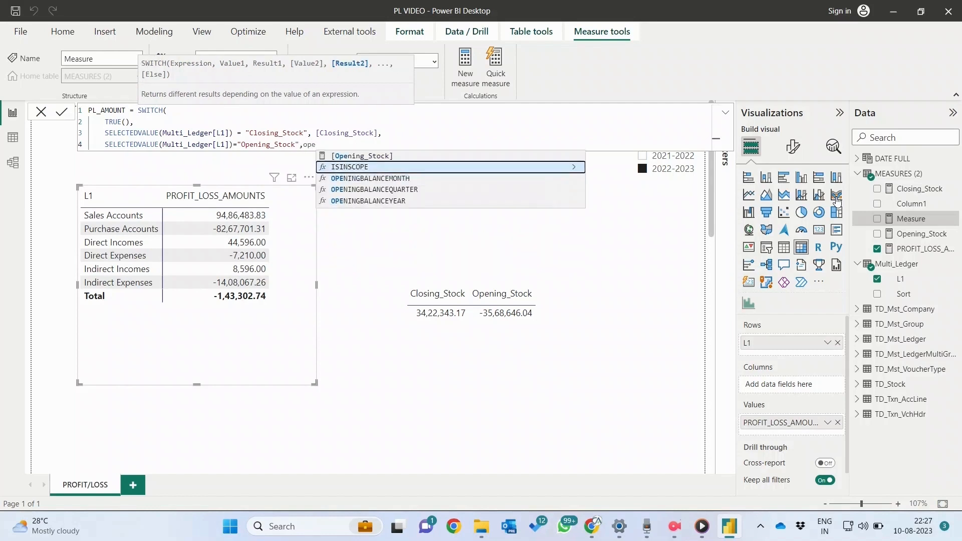
key("Tab")
type(",")
Step: Use [PROFIT_LOSS_AMOUNTS] as the fallback result, close the SWITCH formula and commit the PL_AMOUNT measure
key("shift+Return")
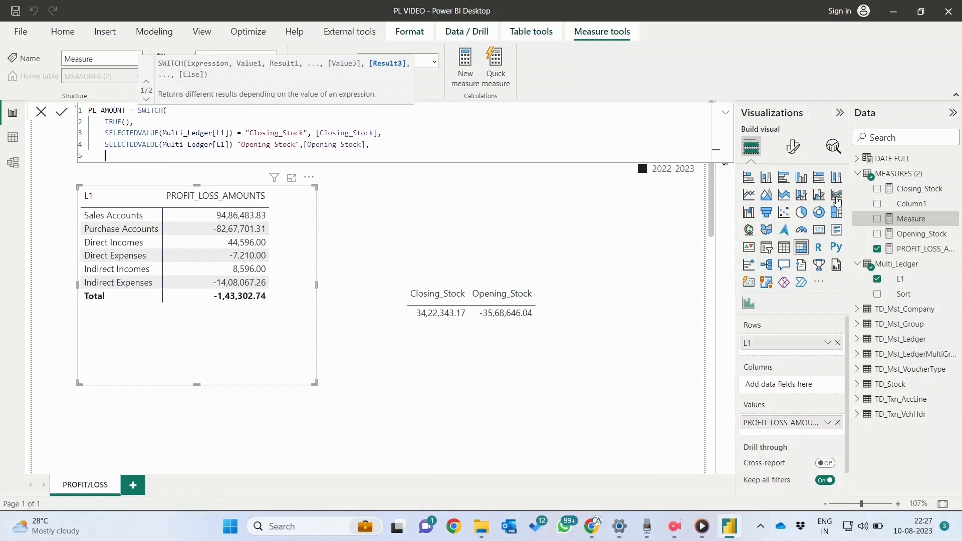
type("pl")
key("shift+Home")
type("pro")
key("Tab")
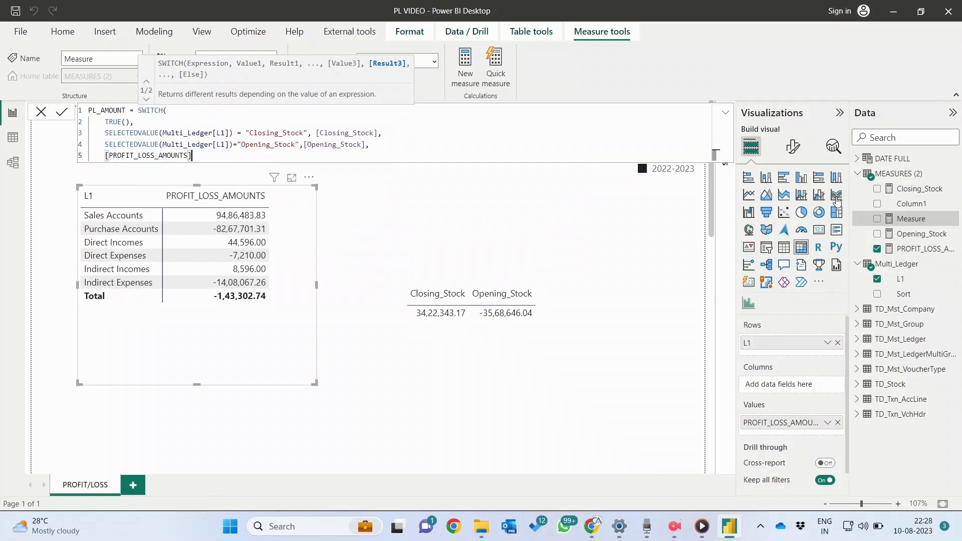
key("shift+Return")
type(")")
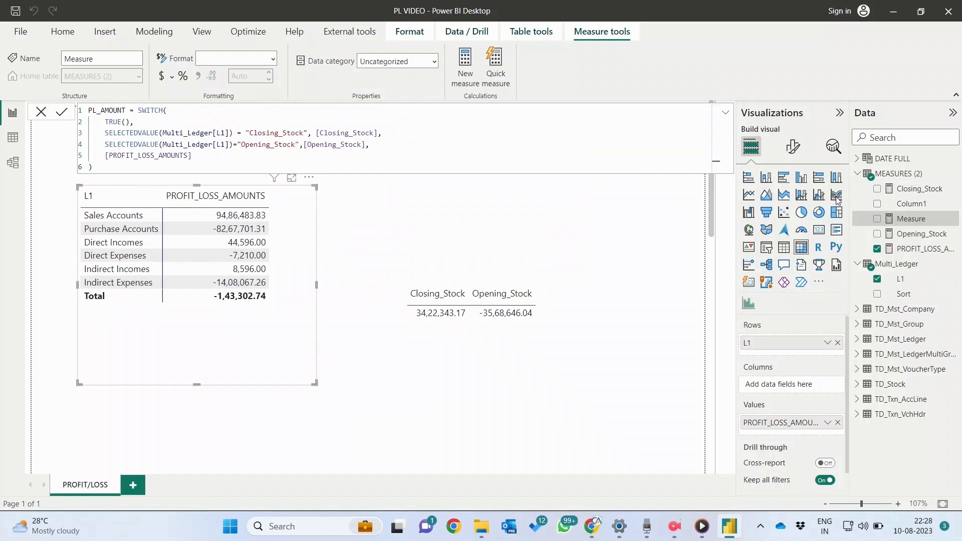
key("Return")
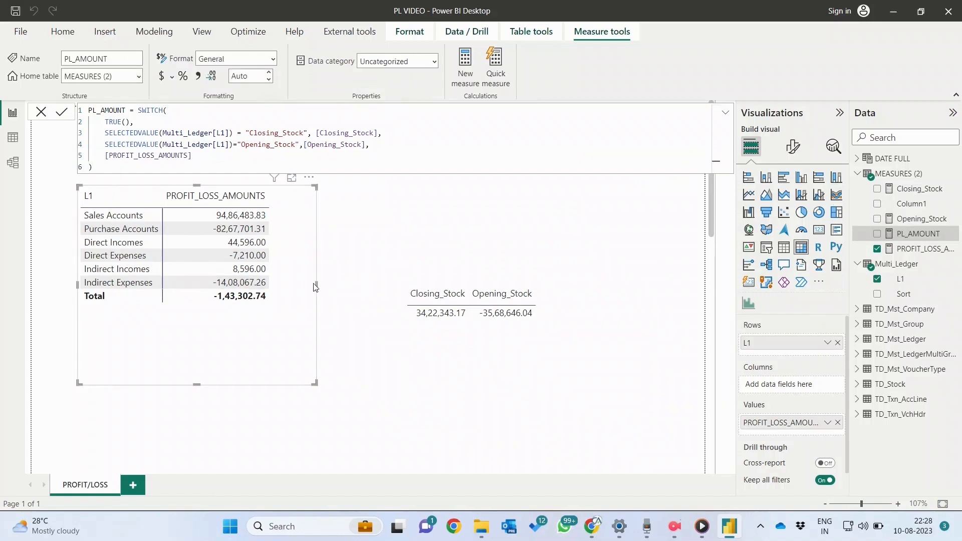
Step: Add the PL_AMOUNT measure to a widened profit and loss matrix and shift the matrix and the stock table slightly
left_click_drag(322, 285, 358, 285)
left_click_drag(919, 234, 376, 289)
left_click_drag(430, 337, 462, 347)
left_click(331, 366)
left_click_drag(331, 366, 336, 373)
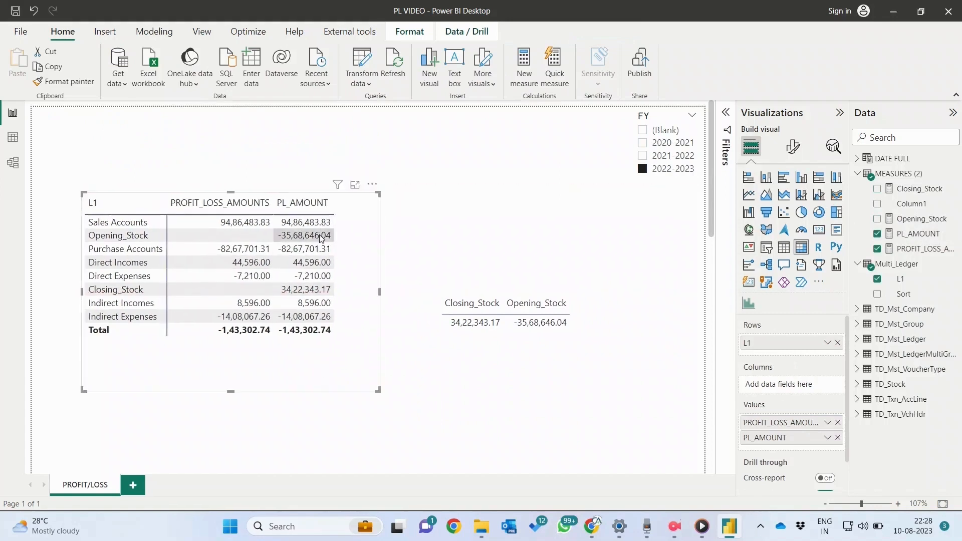
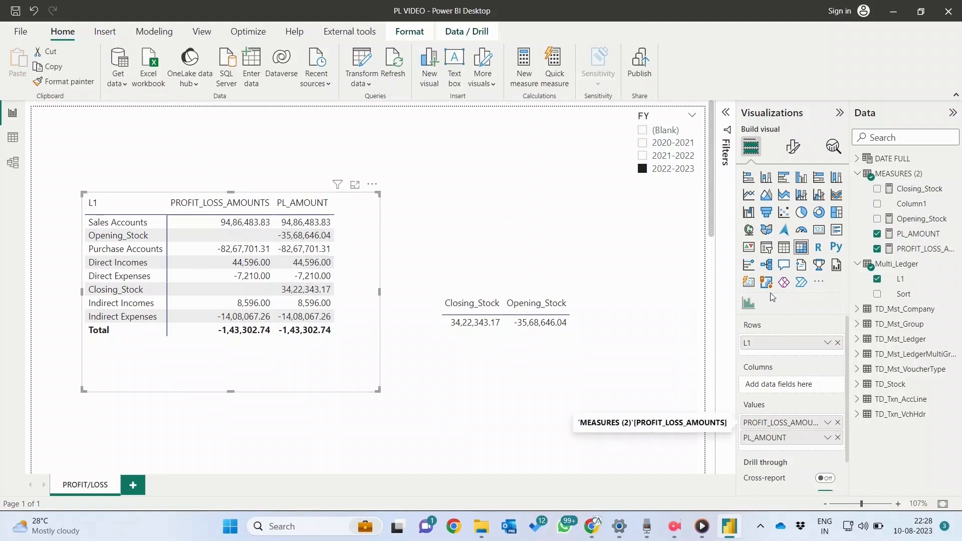
left_click(675, 170)
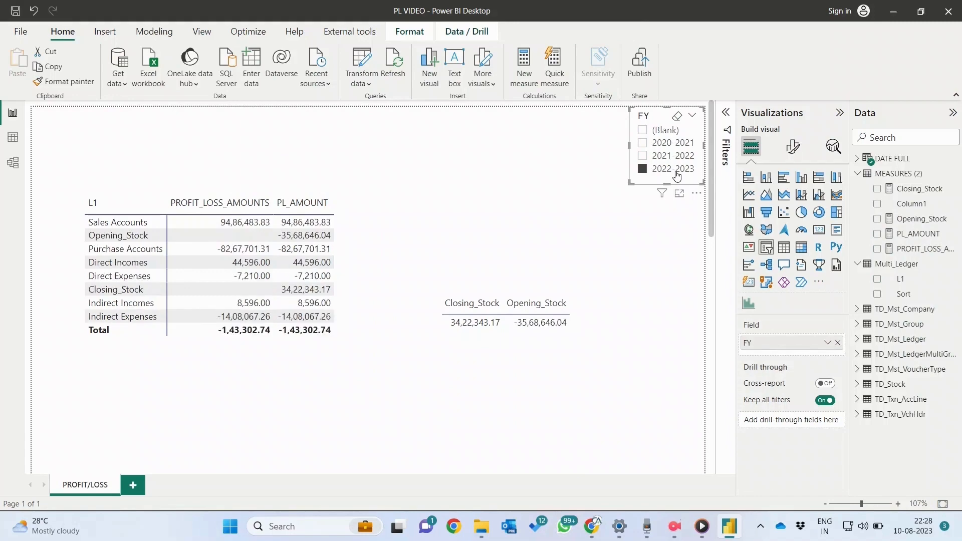
left_click(676, 171)
left_click(676, 176)
left_click(676, 176)
left_click(677, 175)
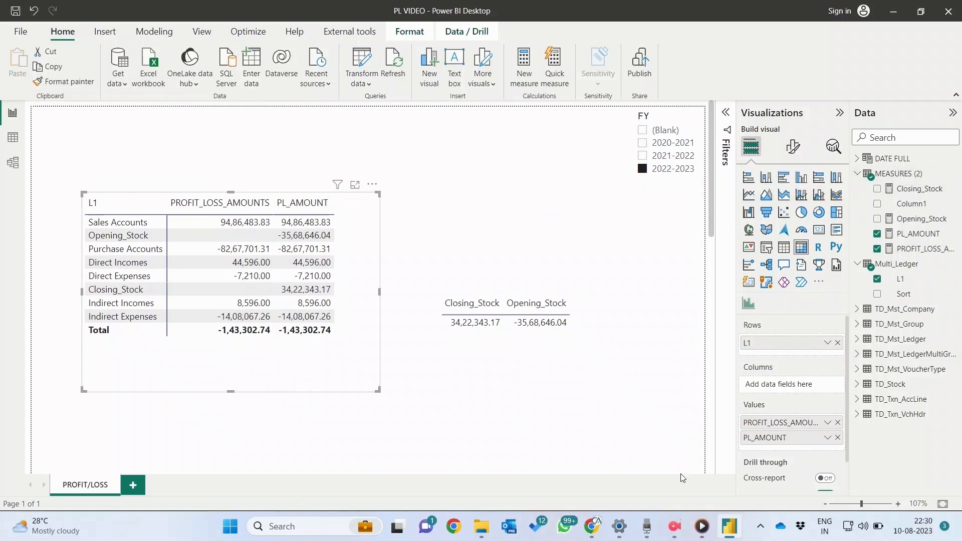
left_click(489, 424)
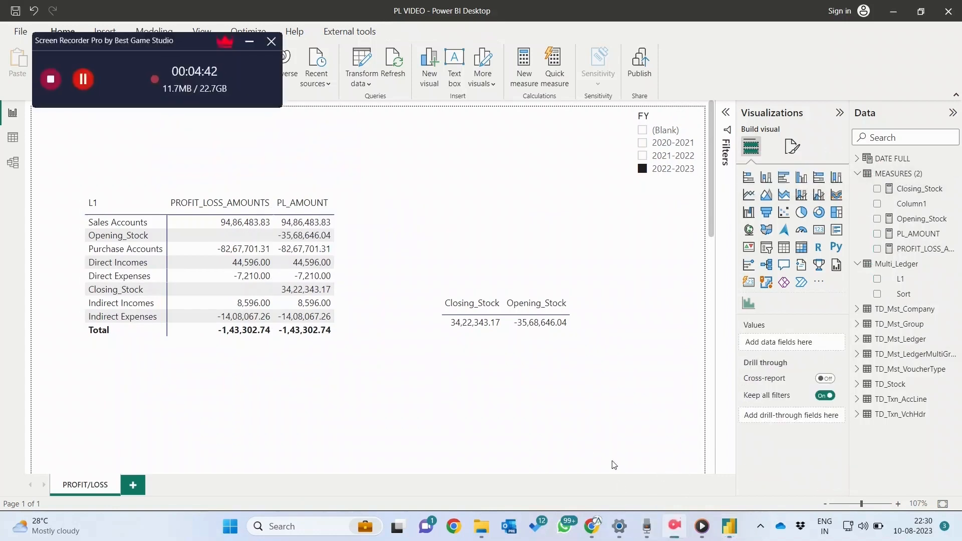
Step: Remove PROFIT_LOSS_AMOUNTS from the values of the profit and loss matrix
left_click(349, 280)
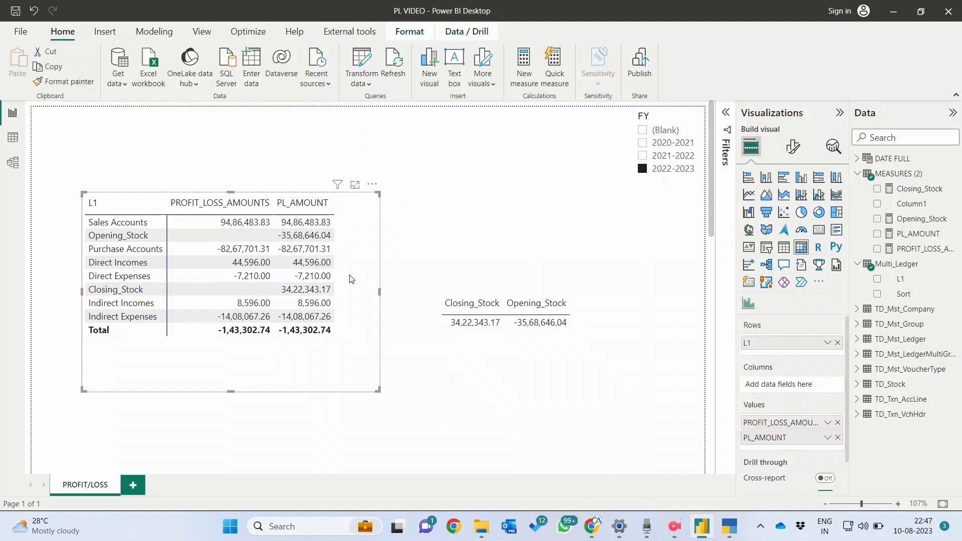
left_click(838, 423)
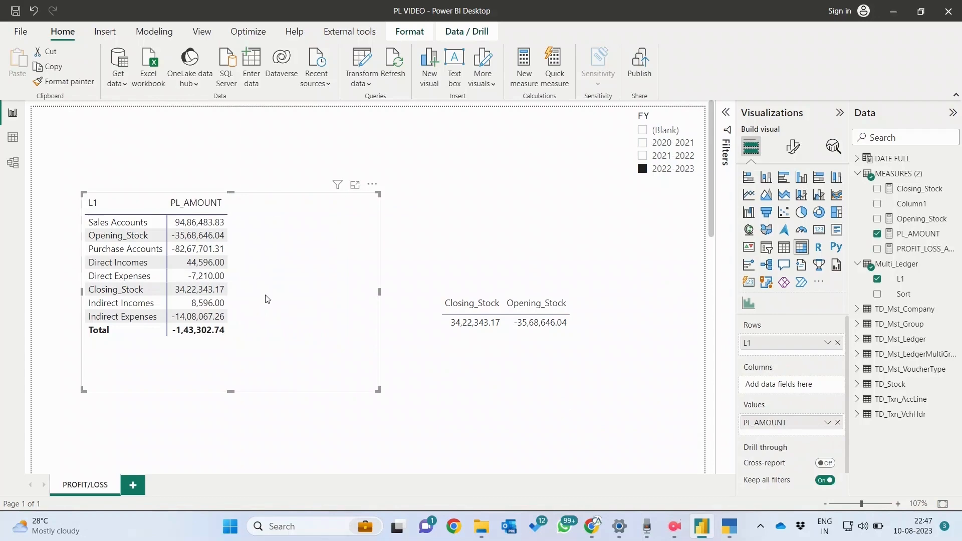
Step: Delete the model relationship between Multi_Ledger and TD_Mst_LedgerMultiGroup, and check the PL_AMOUNT matrix in the report
left_click(13, 162)
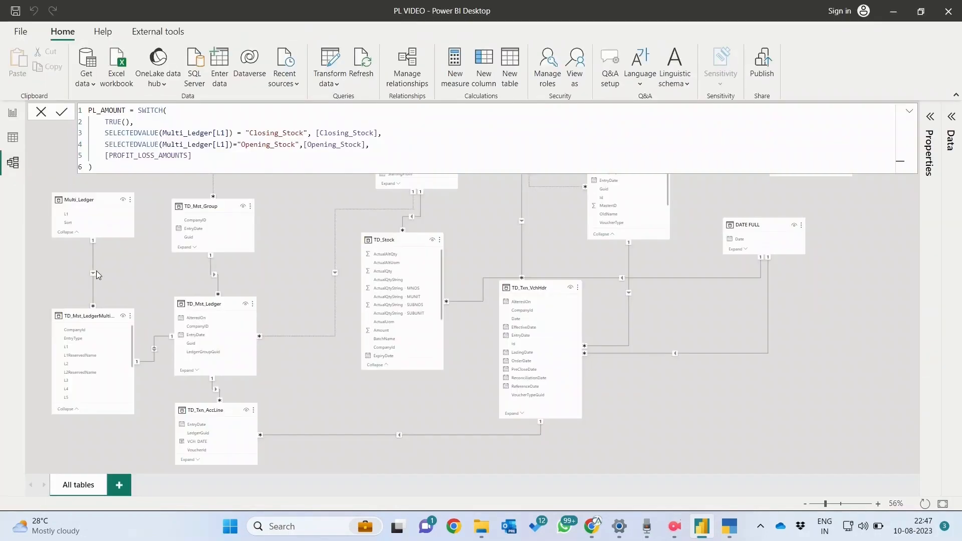
right_click(96, 275)
left_click(103, 270)
left_click(548, 291)
left_click(47, 112)
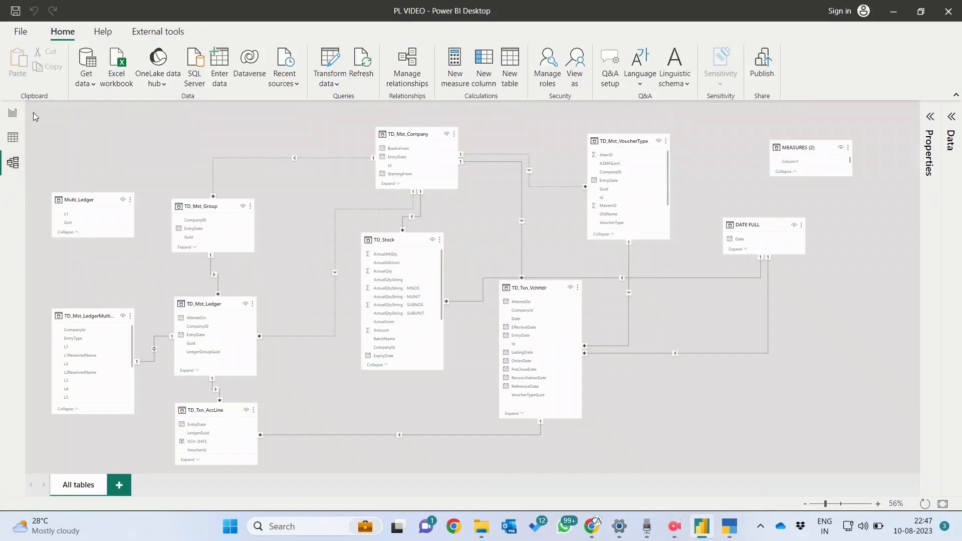
left_click(12, 113)
scroll(336, 318, "down", 5)
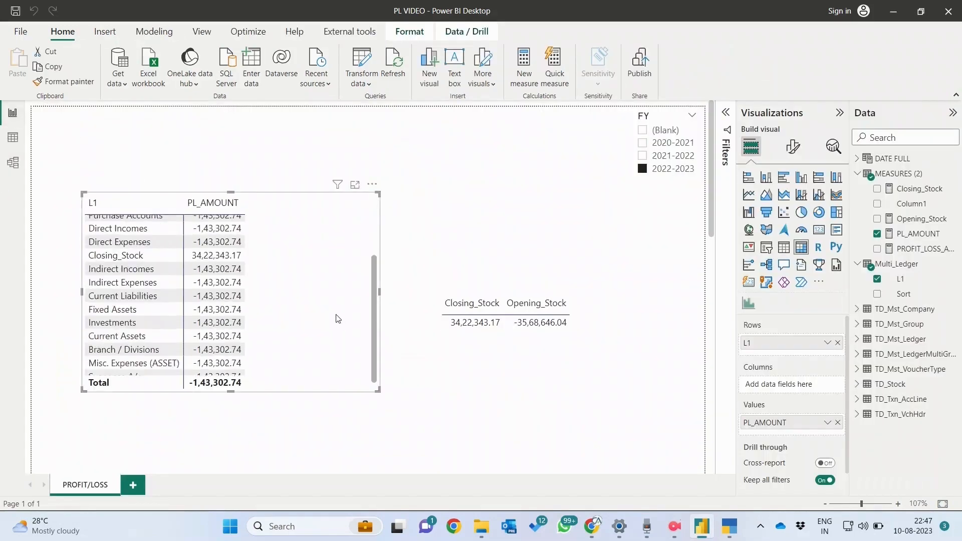
scroll(336, 318, "up", 5)
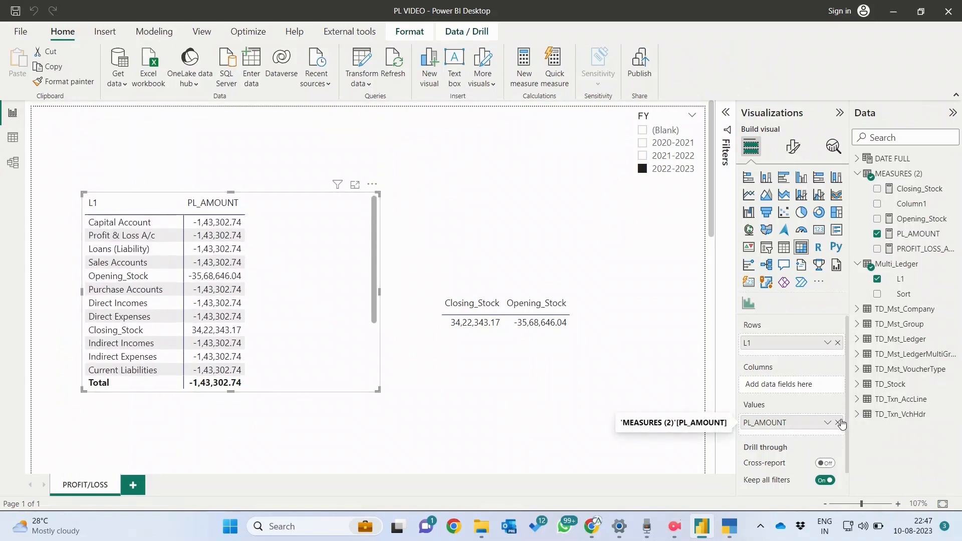
Step: Remove the [PROFIT_LOSS_AMOUNTS] fallback and its preceding comma from the PL_AMOUNT formula and commit the measure
left_click(917, 234)
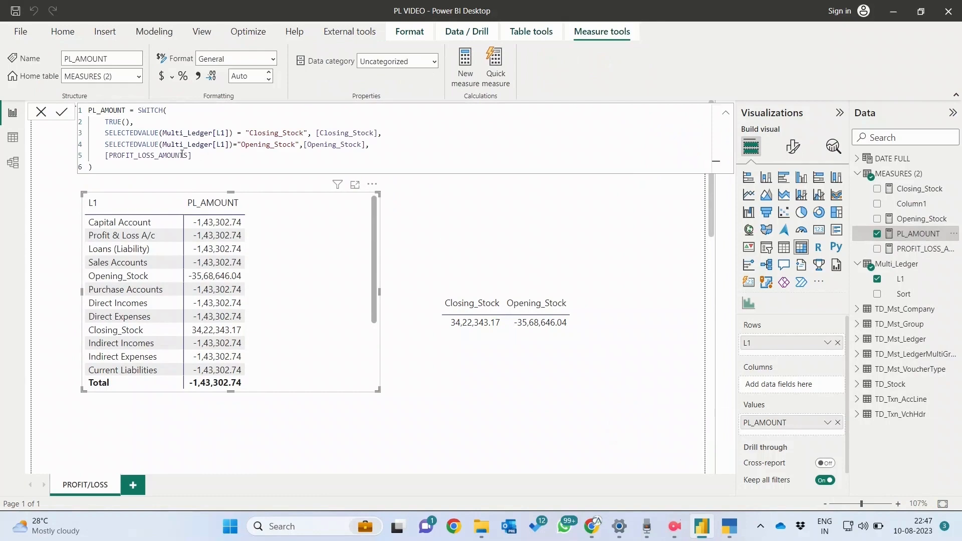
left_click_drag(202, 158, 105, 157)
key("BackSpace")
key("BackSpace")
key("BackSpace")
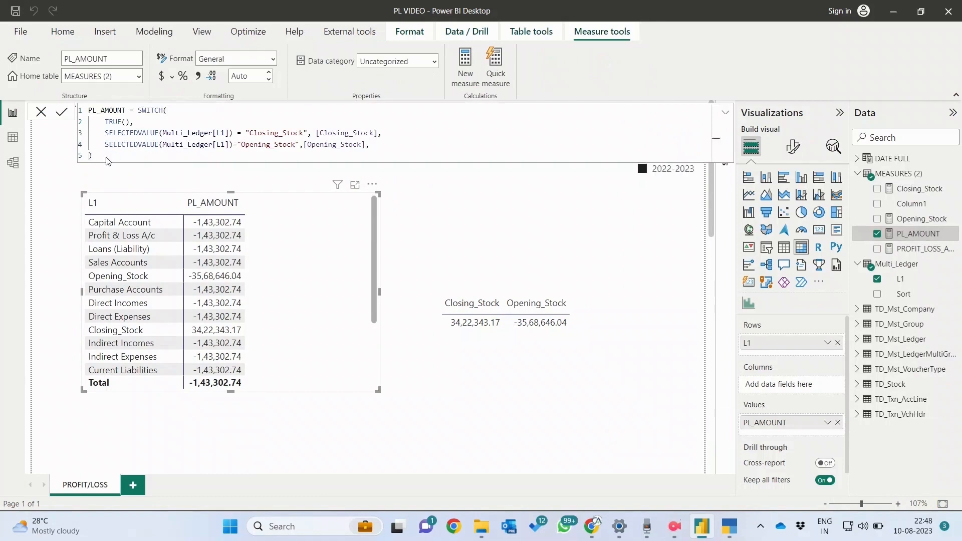
key("Return")
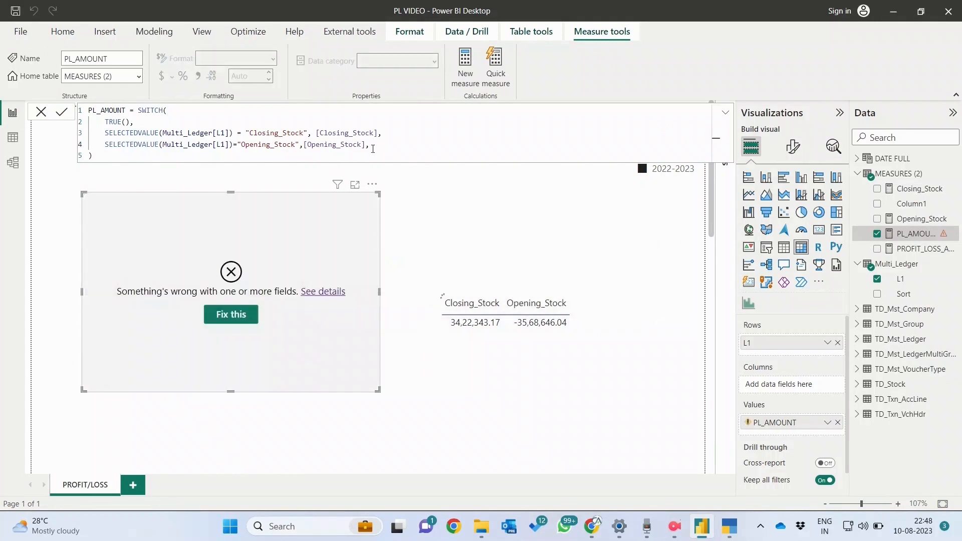
key("BackSpace")
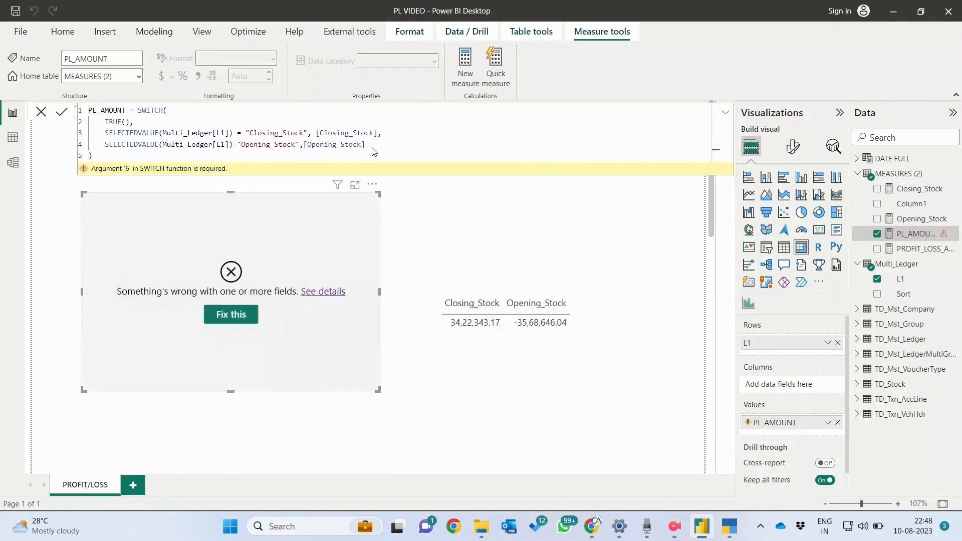
key("Return")
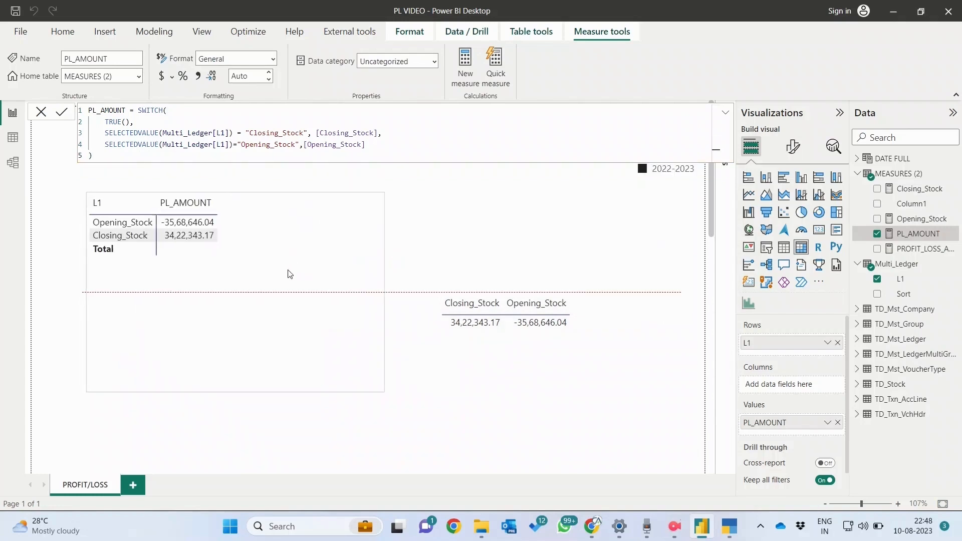
Step: Create a SALES_AMOUNT measure in the MEASURES (2) table, starting a CALCULATE formula with [PROFIT_LOSS_AMOUNTS] as its expression
right_click(908, 174)
left_click(867, 201)
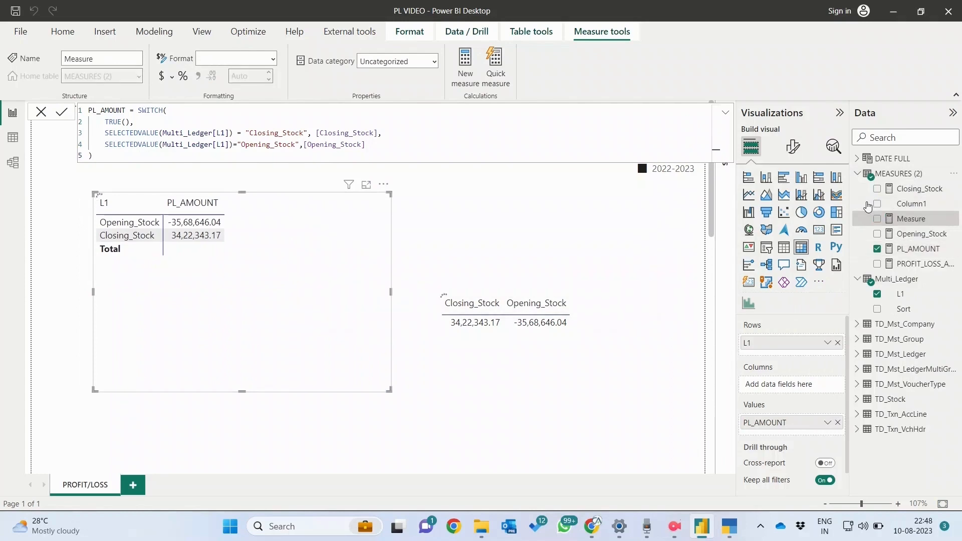
type("SA")
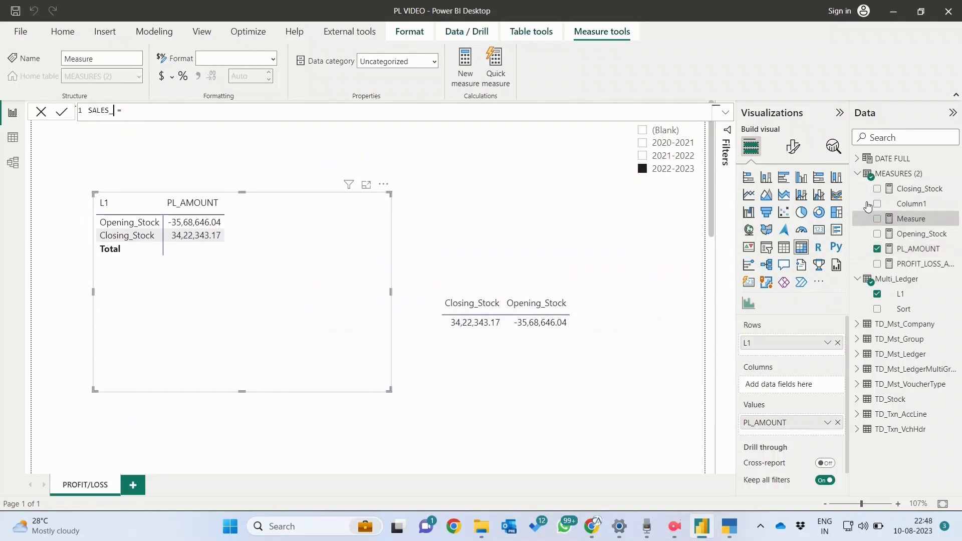
type("LES_AMOUNT = CALCULATE(")
key("shift+Return")
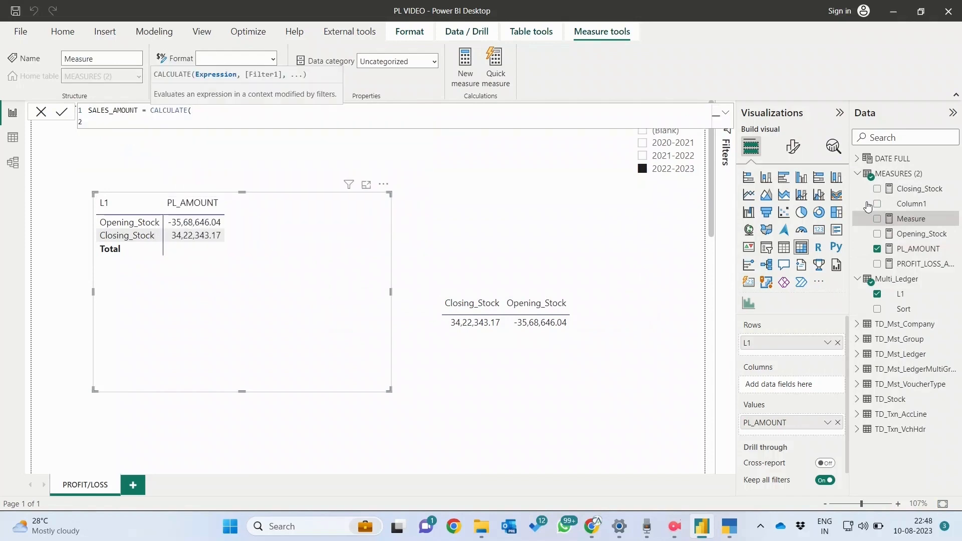
type("s")
key("BackSpace")
type("pr")
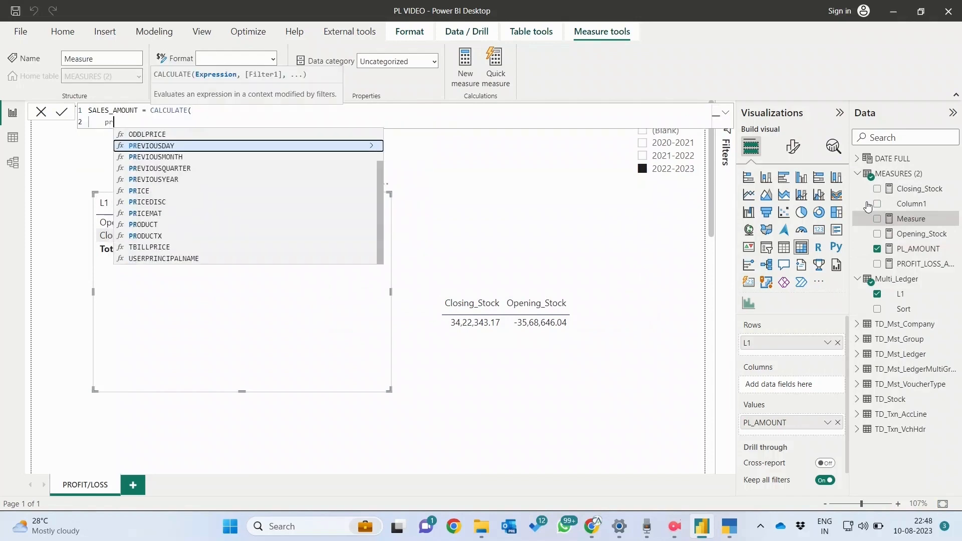
type("ofi")
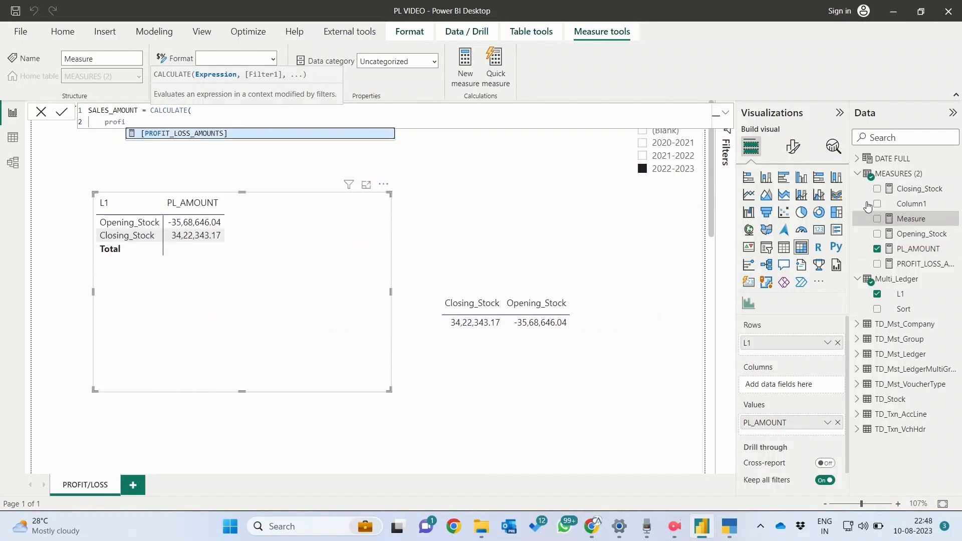
key("Tab")
type(",")
key("shift+Return")
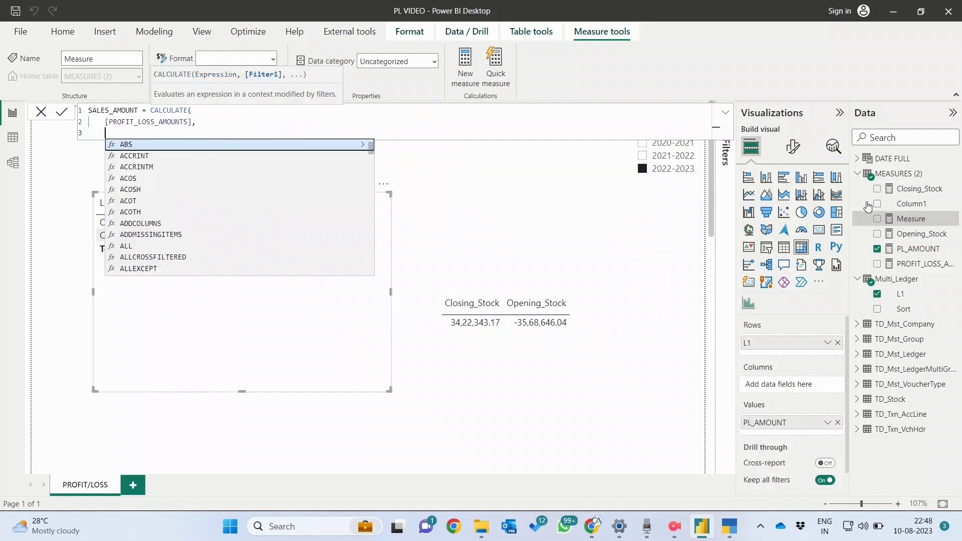
Step: Filter the SALES_AMOUNT calculation by TD_Mst_LedgerMultiGroup[L1] = "Sales Accounts", close the formula and commit it
type("l1")
key("Down")
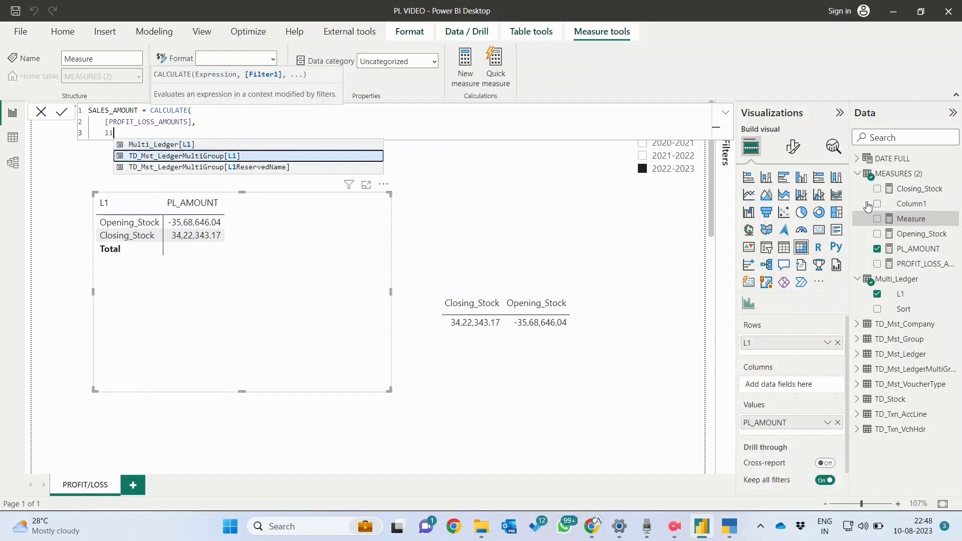
key("Tab")
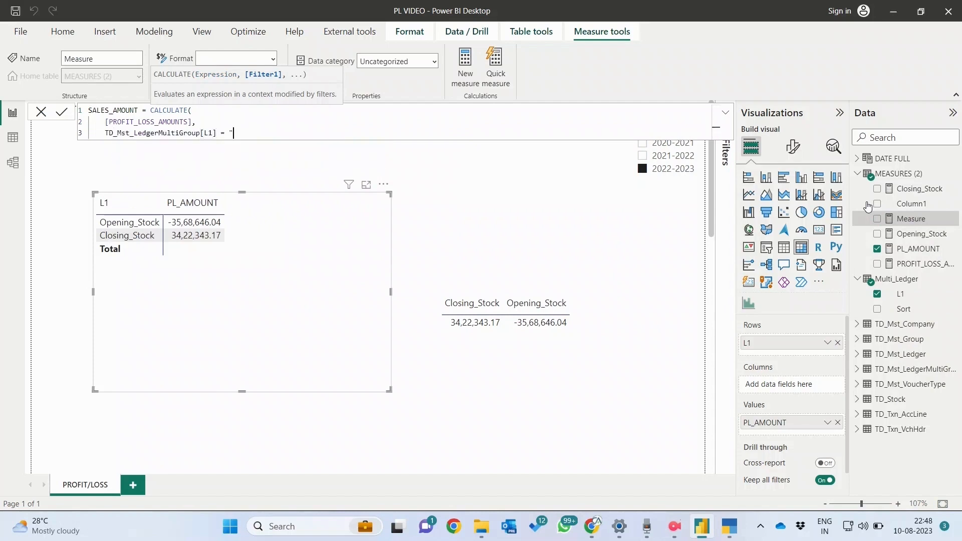
type("= \"Sales Accounts\"")
key("Return")
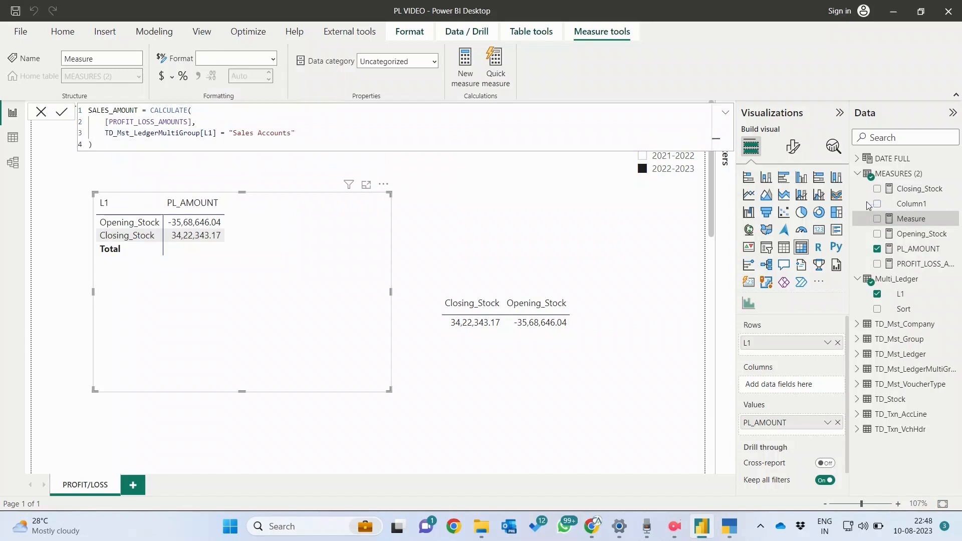
key("Return")
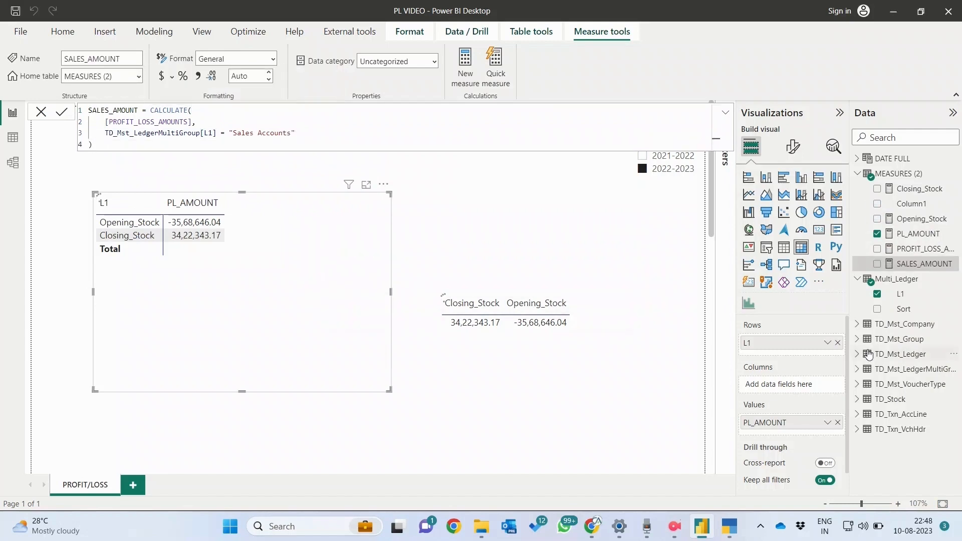
Step: Reopen the PL_AMOUNT formula and start a third SWITCH branch on a new line with SELECTEDVALUE(Multi_Ledger[L1])
left_click(922, 233)
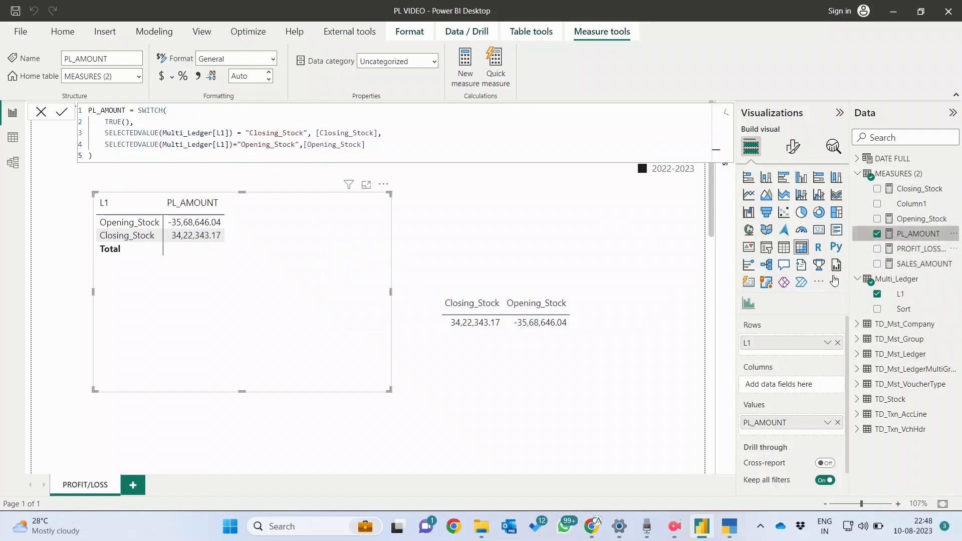
key("Return")
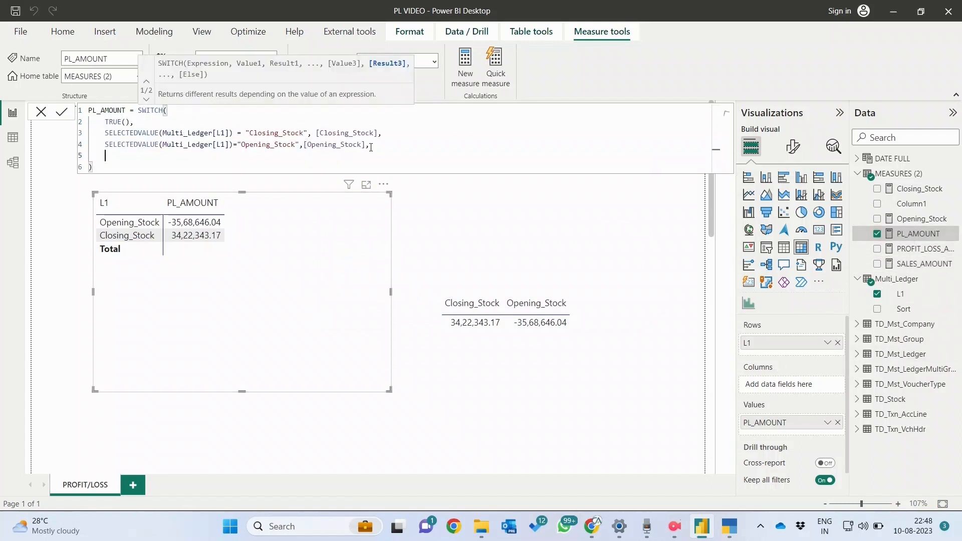
type("sele")
key("Down")
key("Down")
key("Down")
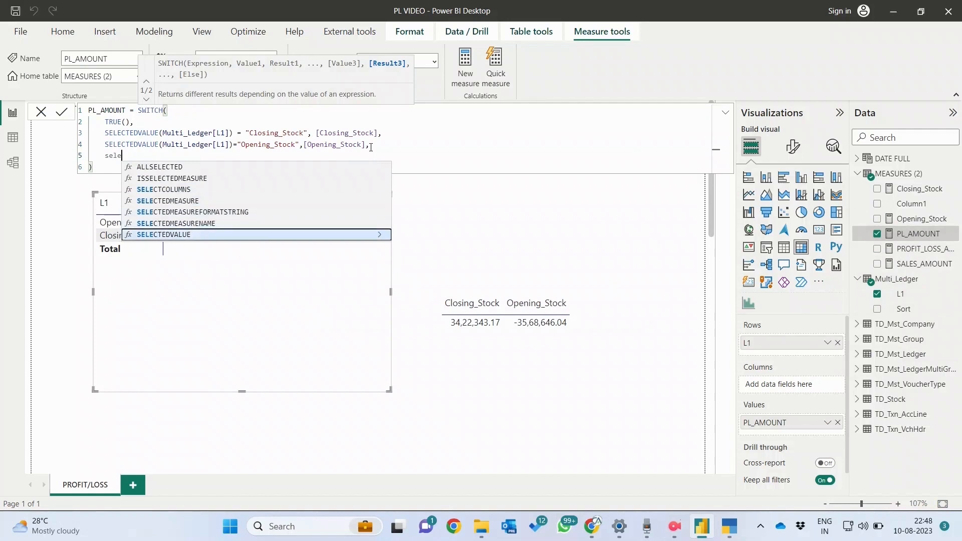
key("Tab")
type("l1")
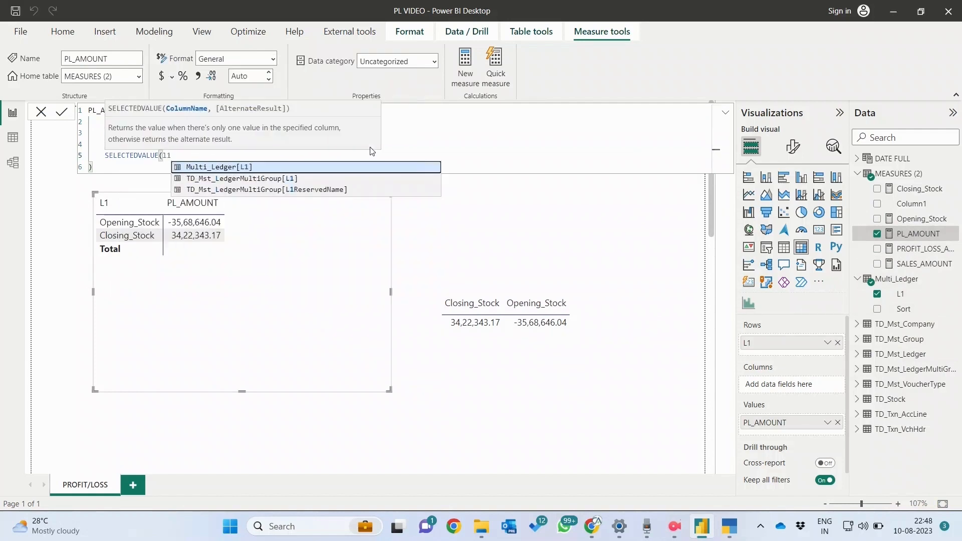
key("Tab")
type(")")
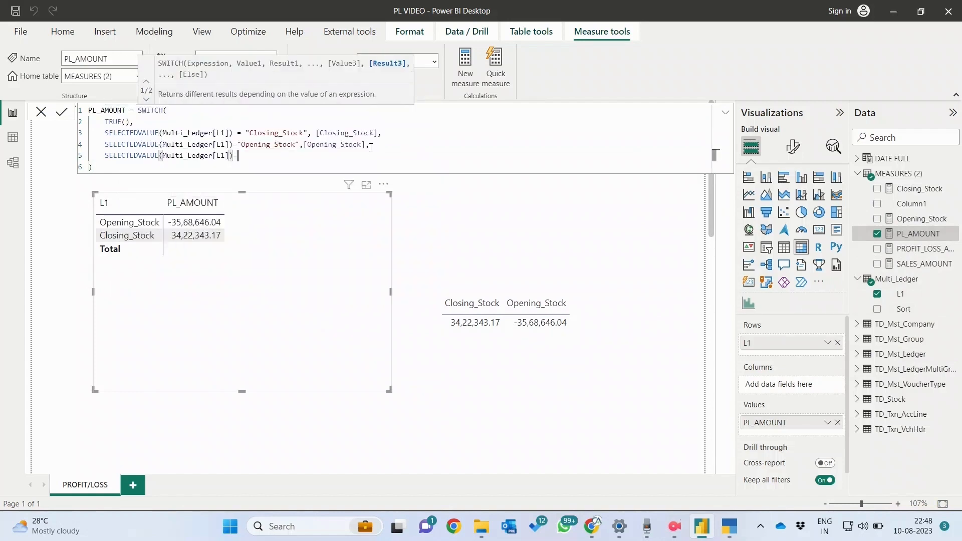
Step: Compare the third branch with "Sales Accounts", return [SALES_AMOUNT] as its result and commit PL_AMOUNT
type("=\"Sales Accounts\",[S")
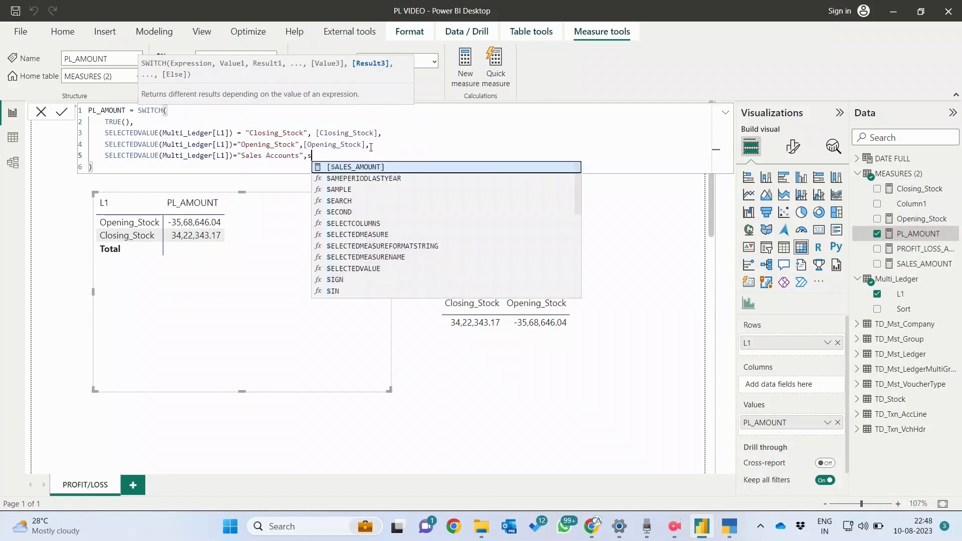
key("Tab")
key("Return")
key("BackSpace")
key("Delete")
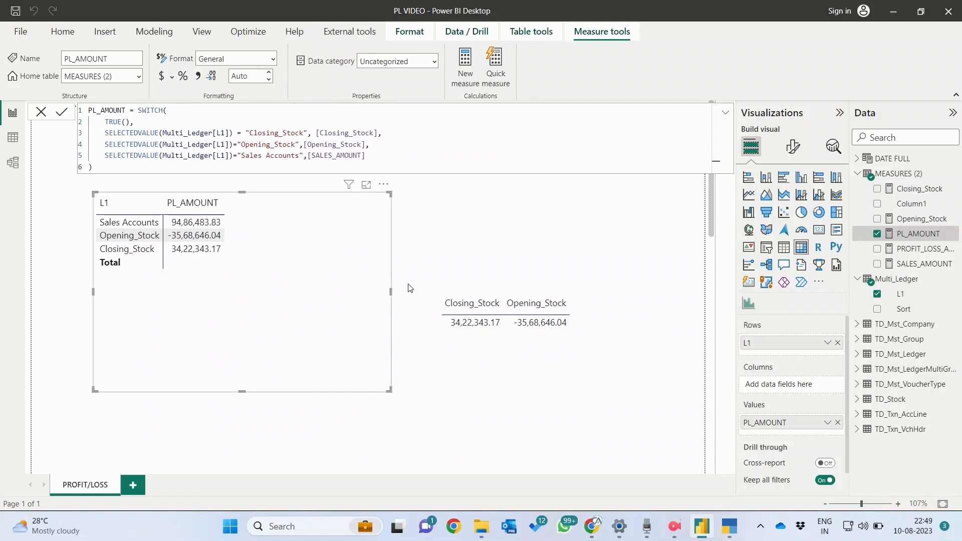
Step: Start another new measure in the MEASURES (2) table
right_click(902, 176)
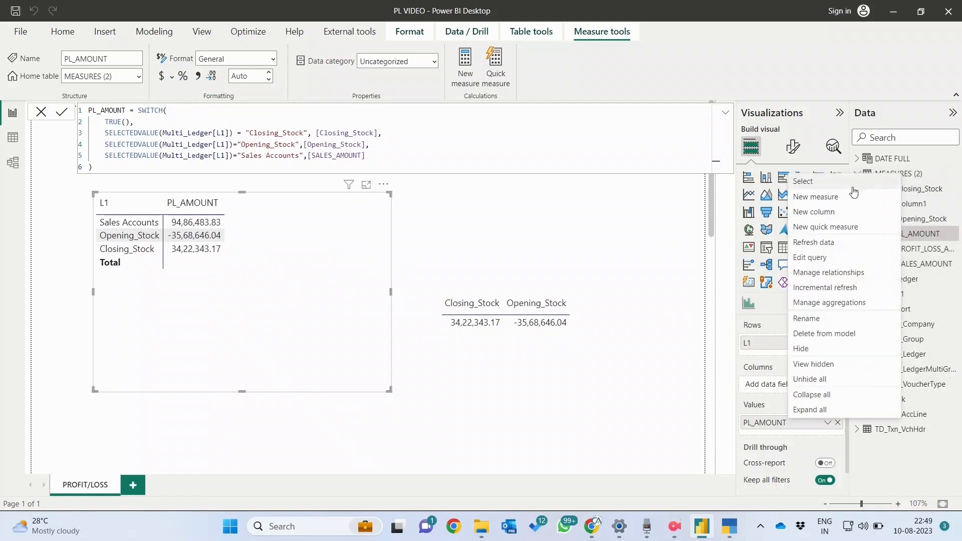
key("Escape")
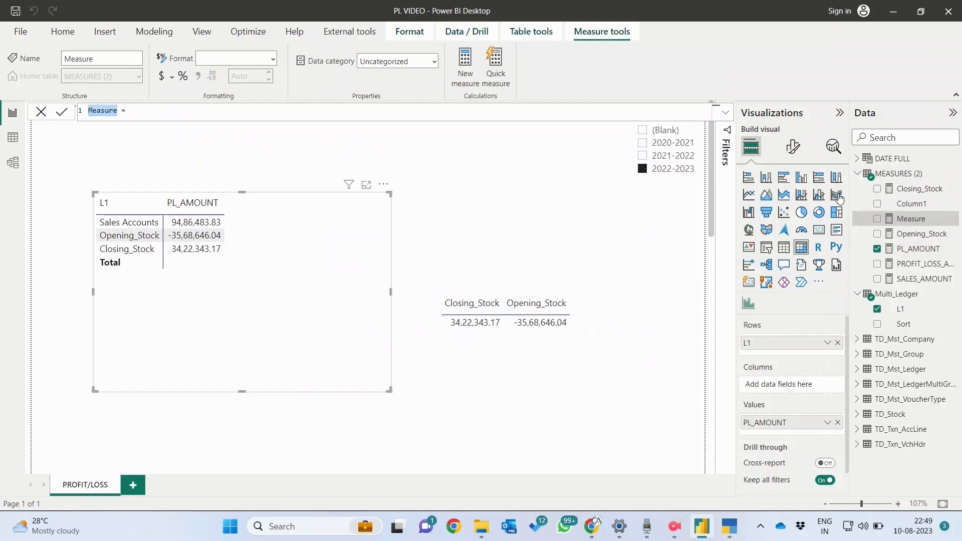
type("PL_AMOUNT = SWITCH(")
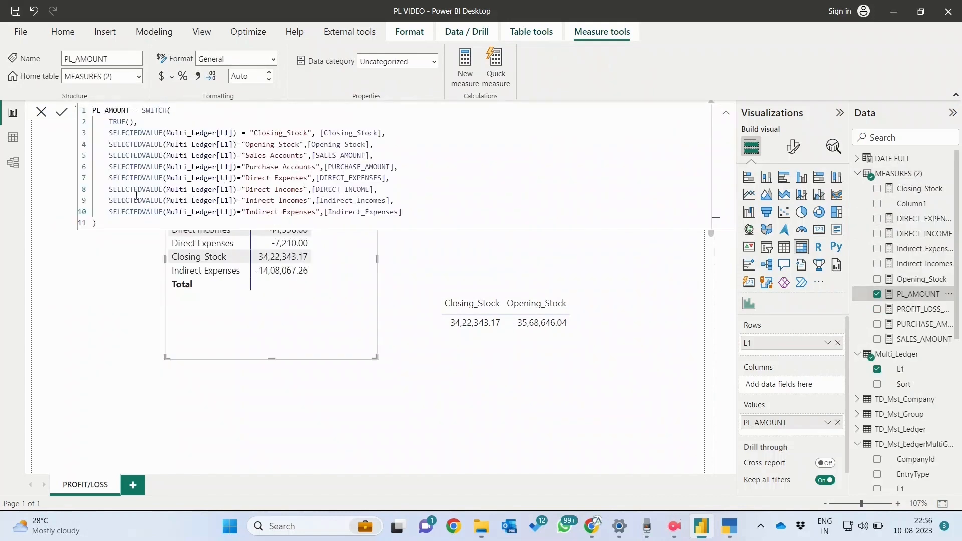
Step: Create a Gross_Profit measure in the MEASURES (2) table, with [SALES_AMOUNT] as the first term of its formula
left_click(115, 307)
left_click(268, 323)
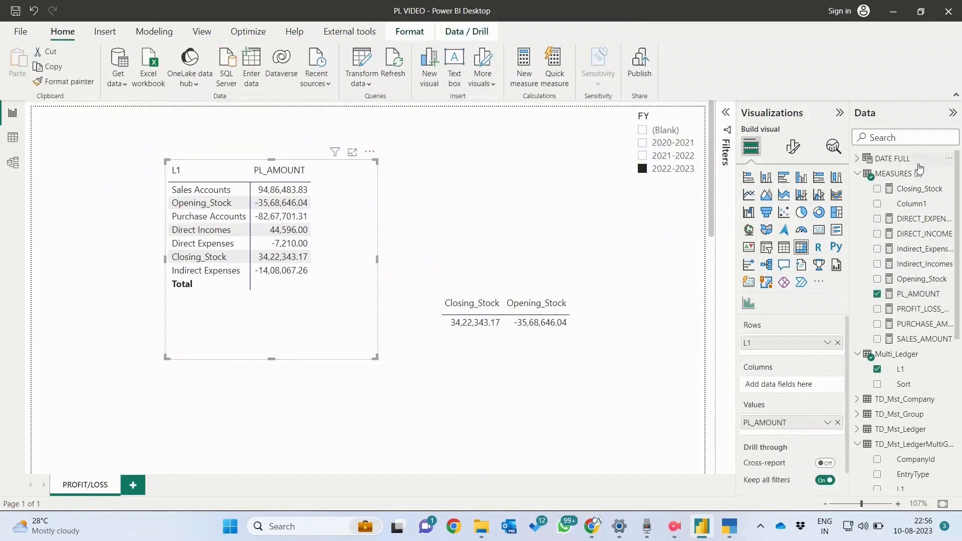
right_click(912, 177)
left_click(832, 201)
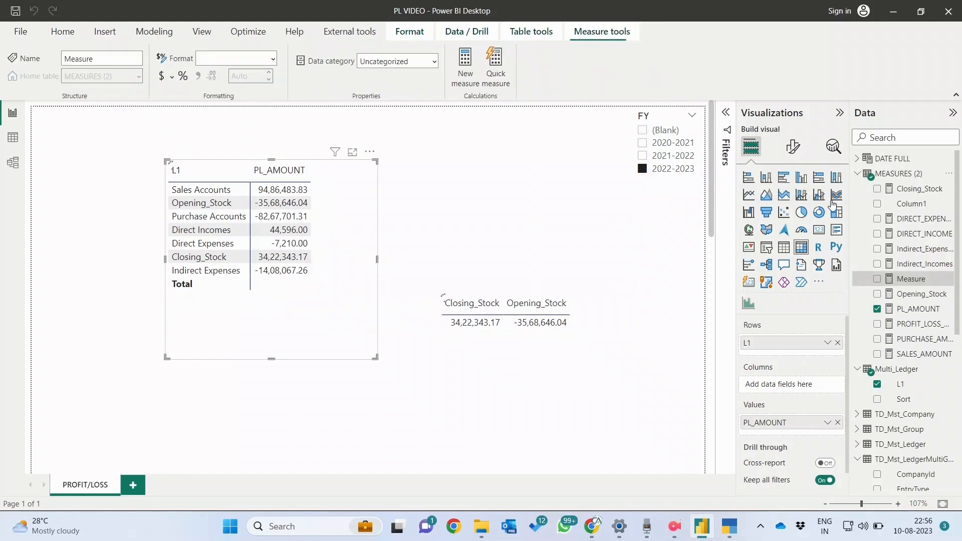
type("Gros")
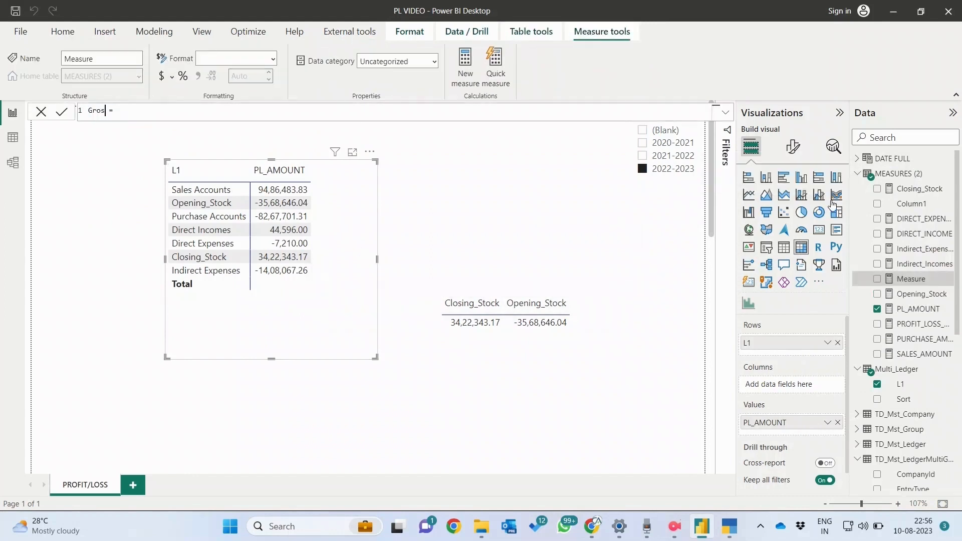
type("s s")
key("Tab")
Step: Add [Opening_Stock] and [PURCHASE_AMOUNT] as further terms of the Gross_Profit formula
type("+ op")
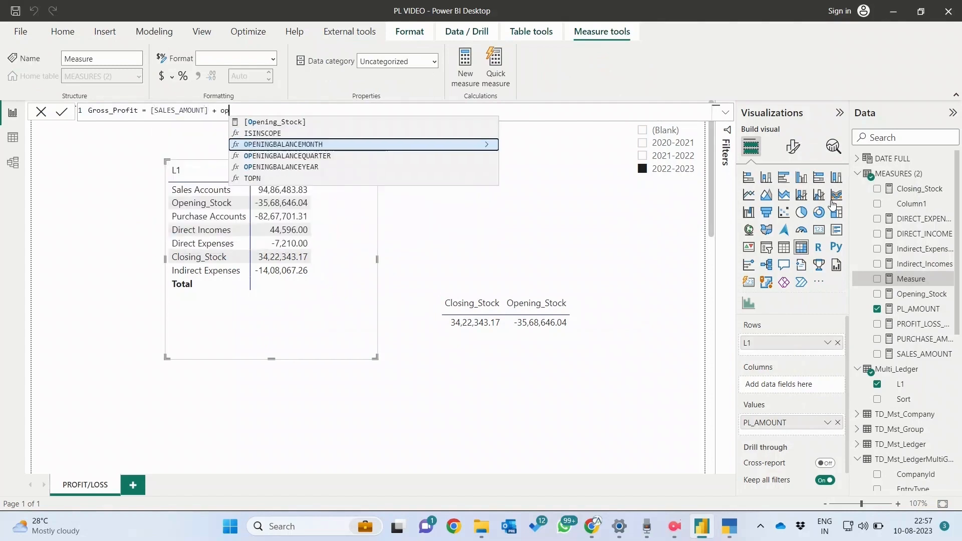
key("Up")
key("Up")
key("Tab")
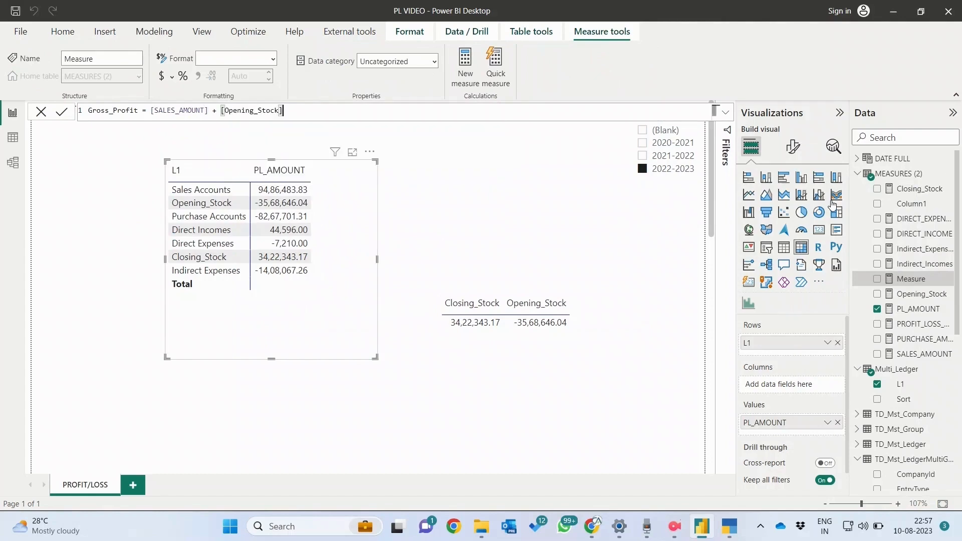
type("+ [Op")
key("Tab")
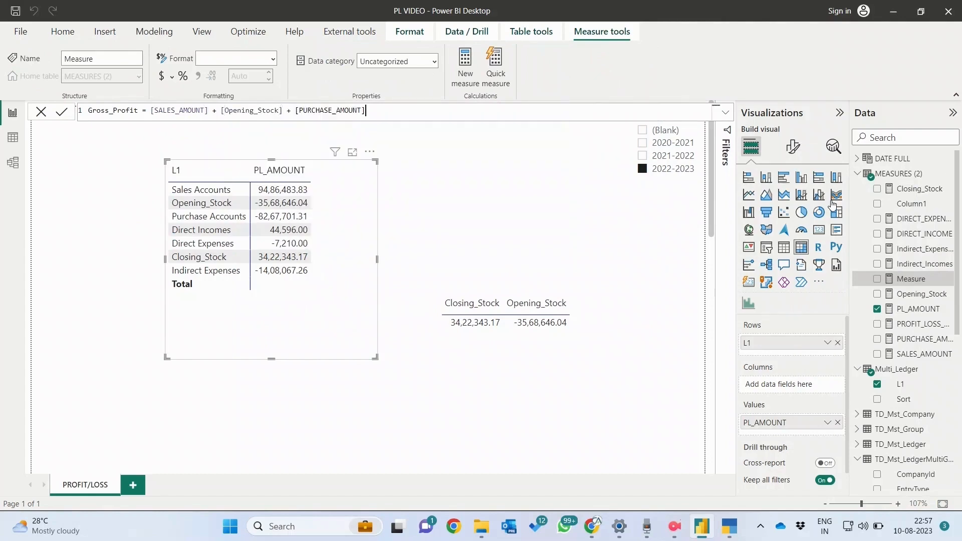
Step: Extend the Gross_Profit sum with [Closing_Stock], [DIRECT_INCOME] and [DIRECT_EXPENSES] and commit the measure
type("+ clo")
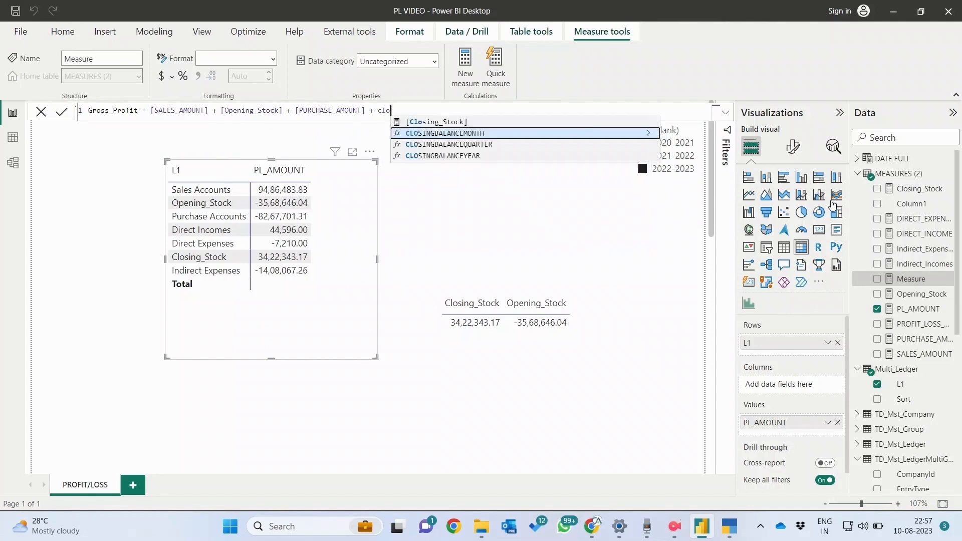
key("Tab")
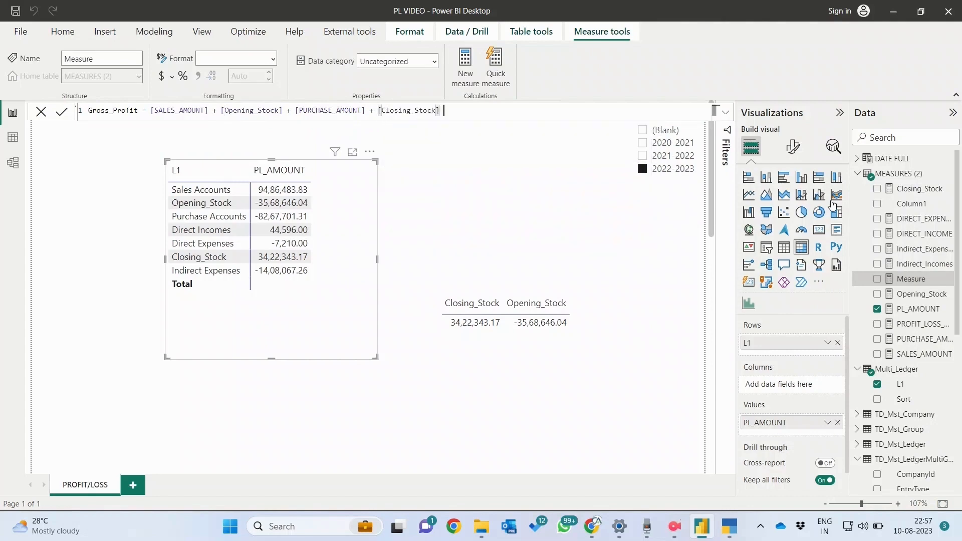
type("+ di")
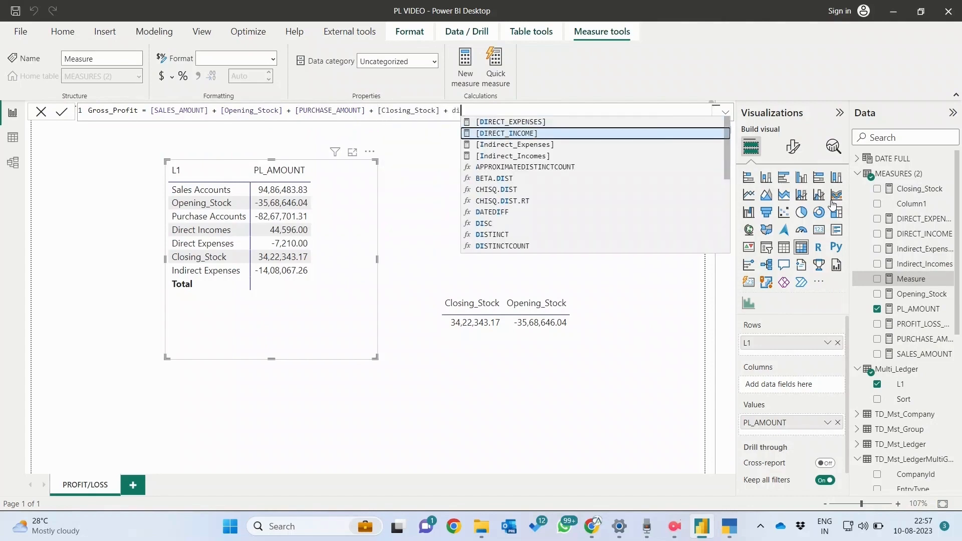
key("Tab")
type("+ d")
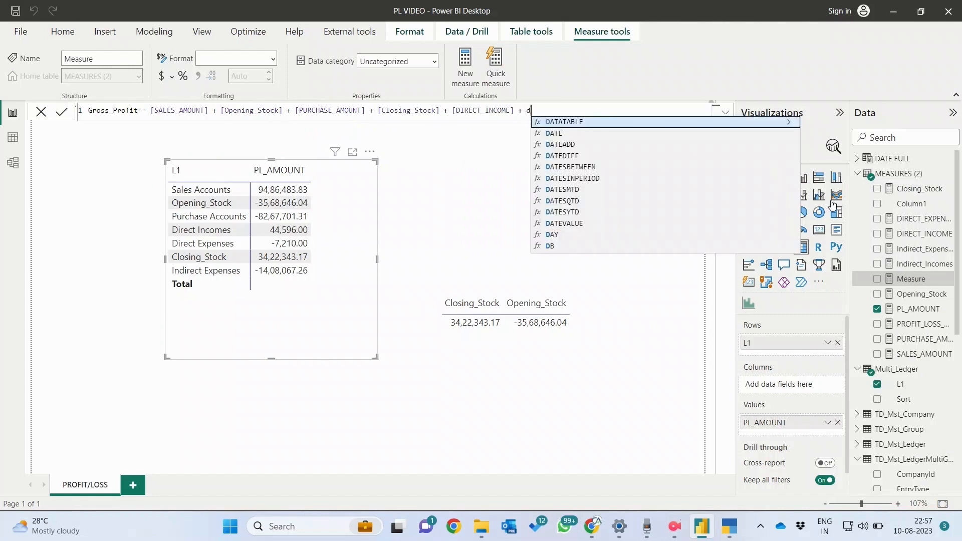
type("ir")
key("Tab")
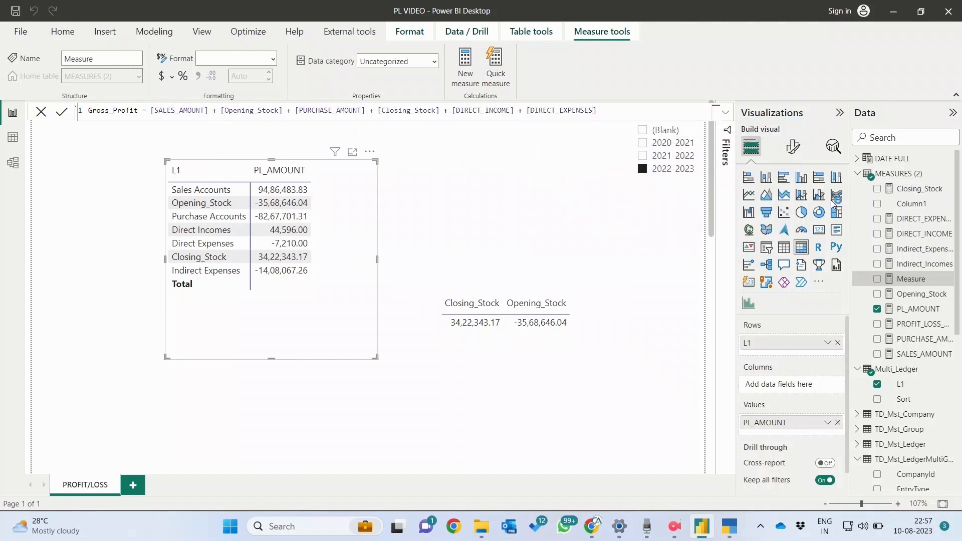
key("Return")
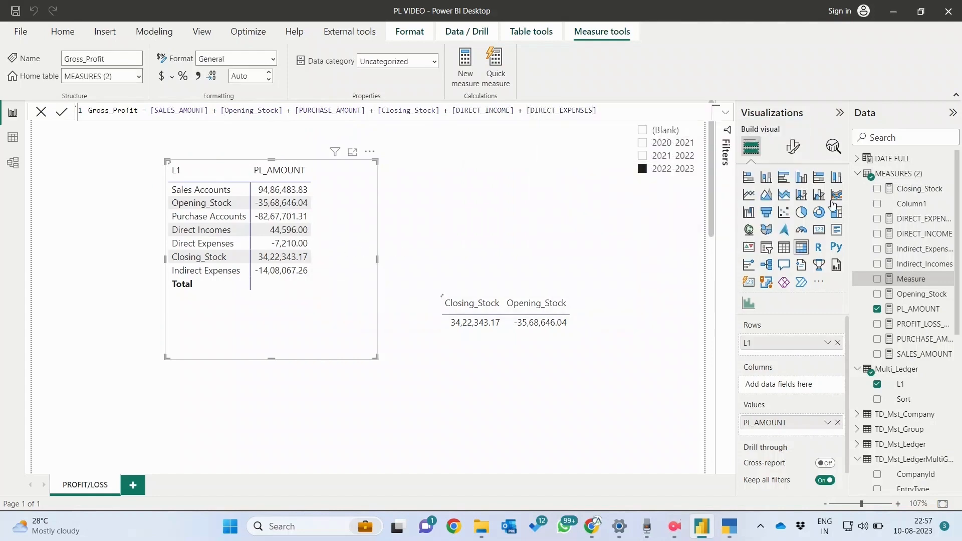
Step: Add the Gross_Profit measure to the table visual that holds Closing_Stock and Opening_Stock
left_click(595, 365)
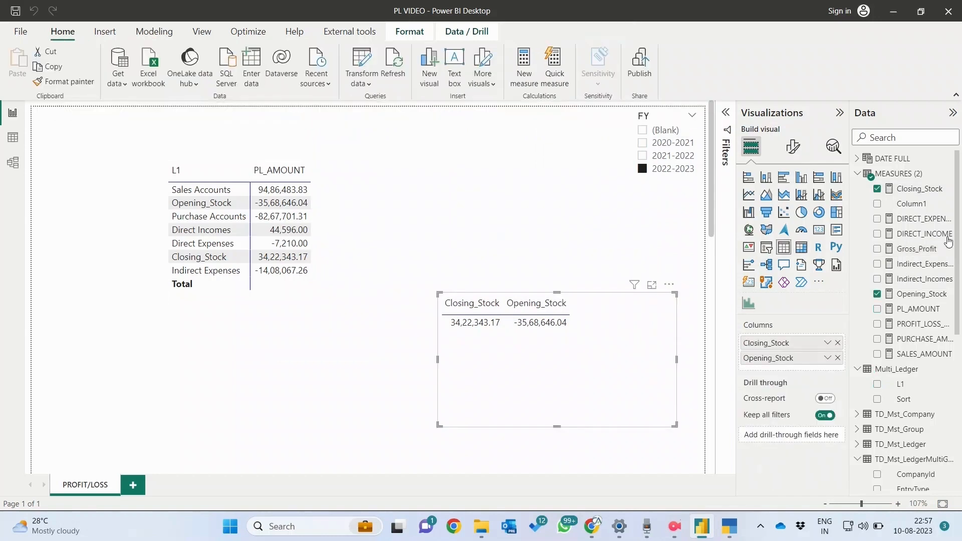
left_click(926, 247)
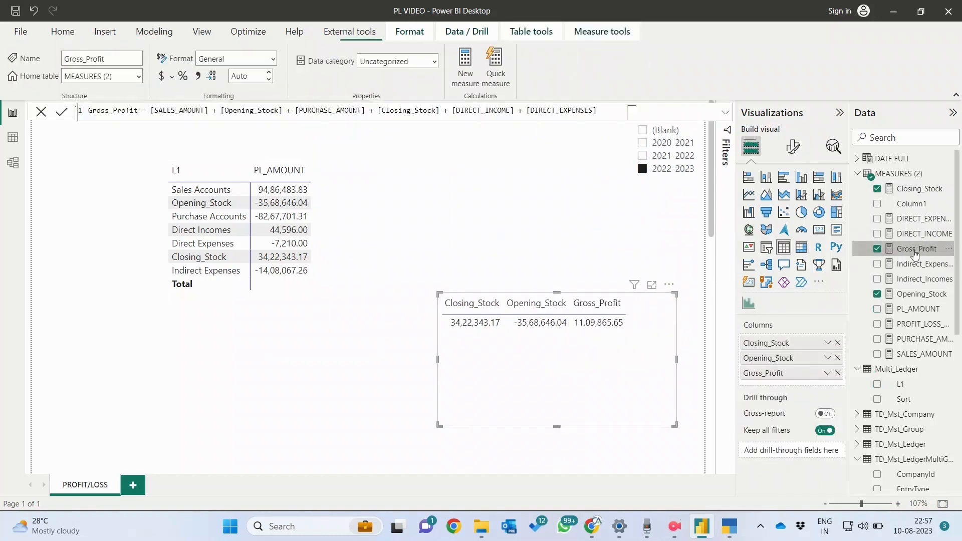
left_click(510, 260)
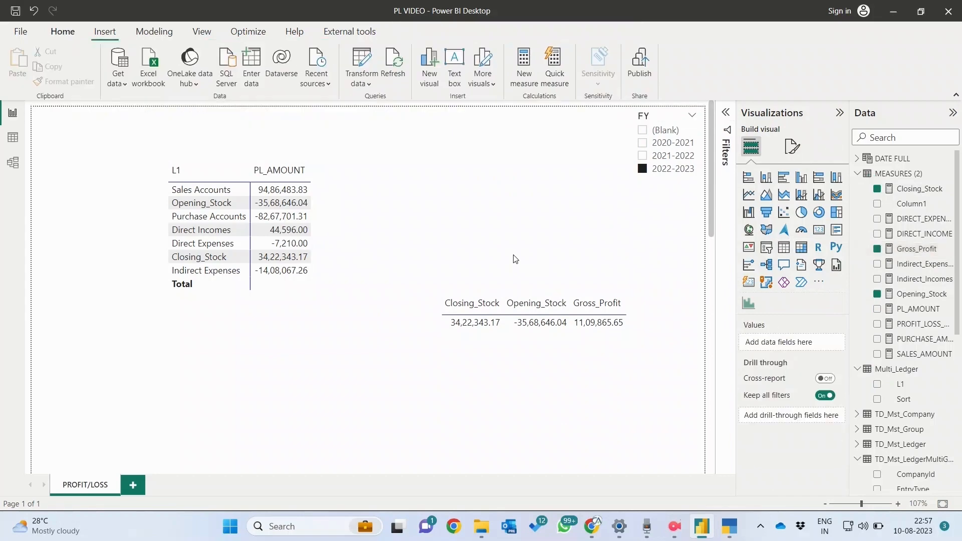
Step: Reopen PL_AMOUNT and append a copy of the "Direct Incomes" branch after the "Indirect Expenses" branch of the SWITCH
left_click(917, 309)
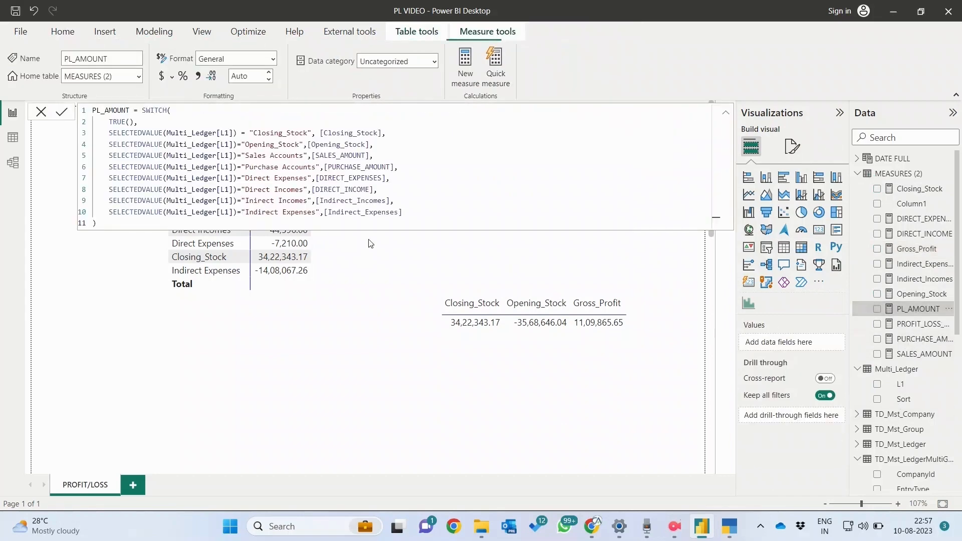
left_click(432, 214)
type(",")
key("shift+Return")
type("SELECTEDVALUE(Multi_Ledger[L1])=\"Direct Incomes\",[DIRECT_INCOME]")
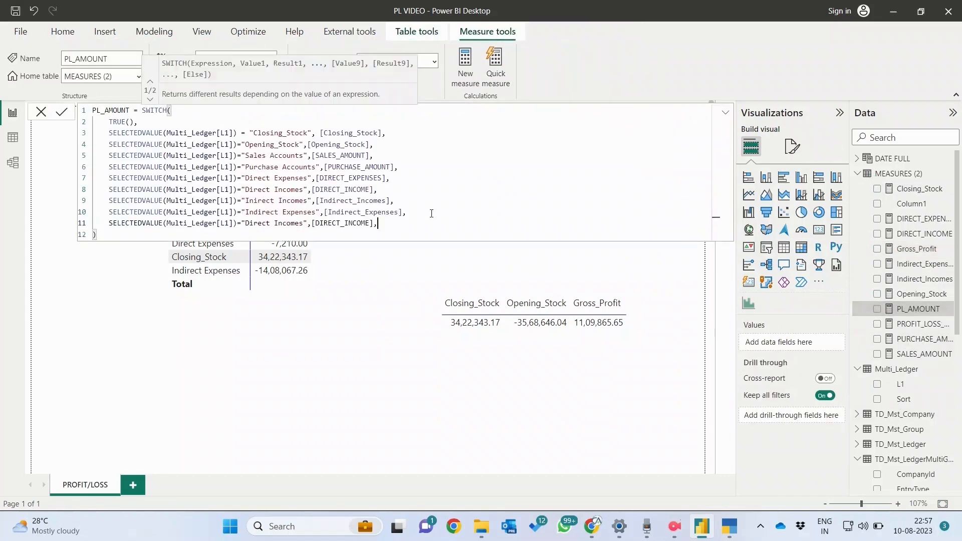
Step: Change the comparison text of the copied last SWITCH branch to "Gross Profit"
key("Left")
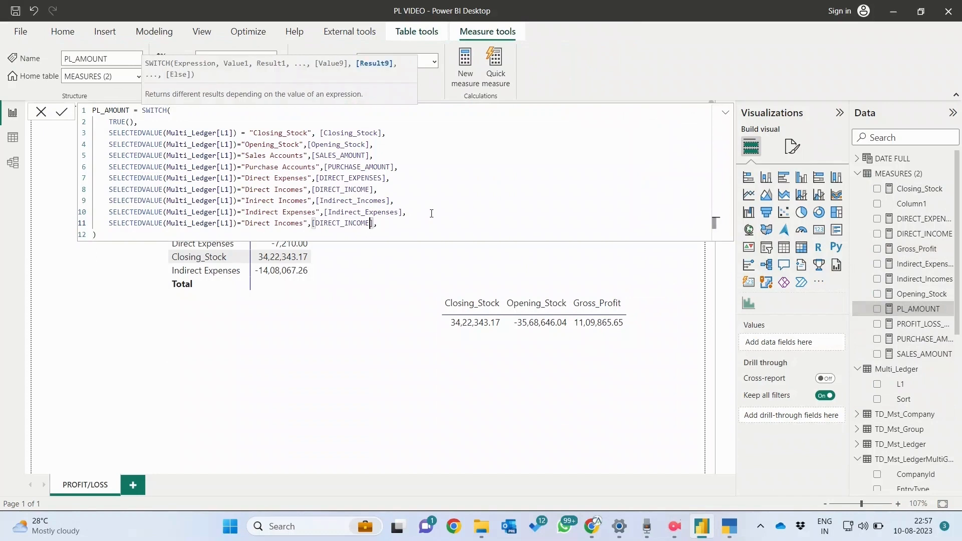
key("ctrl+Left")
key("ctrl+Left")
key("ctrl+shift+Left")
key("ctrl+shift+Left")
type("G")
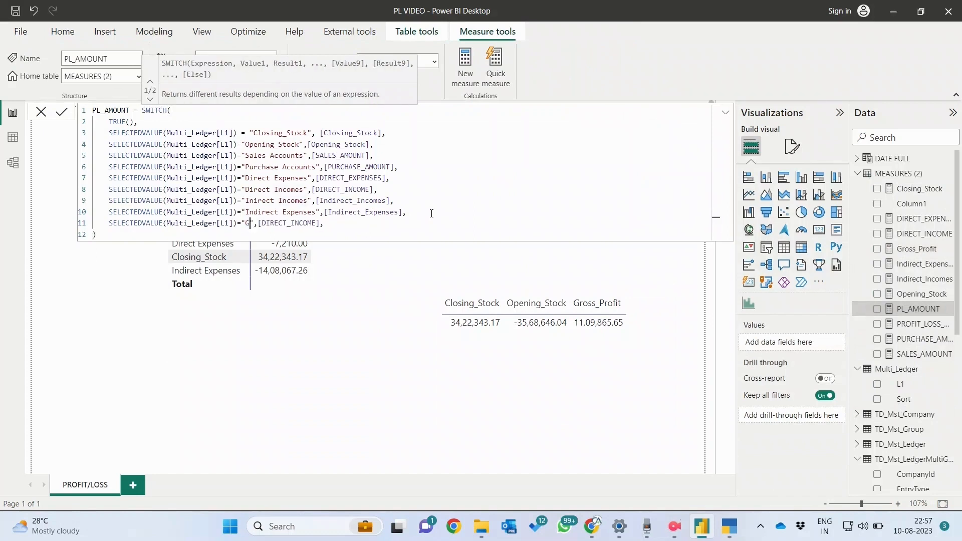
type("ross Pr")
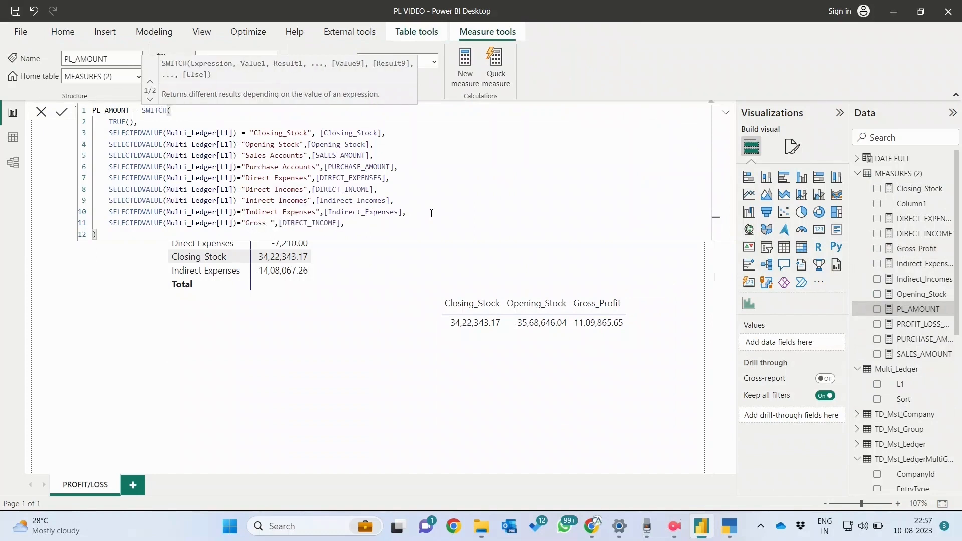
type("ofit")
Step: Return [Gross_Profit] from the "Gross Profit" branch and try to commit PL_AMOUNT
key("Right")
key("Right")
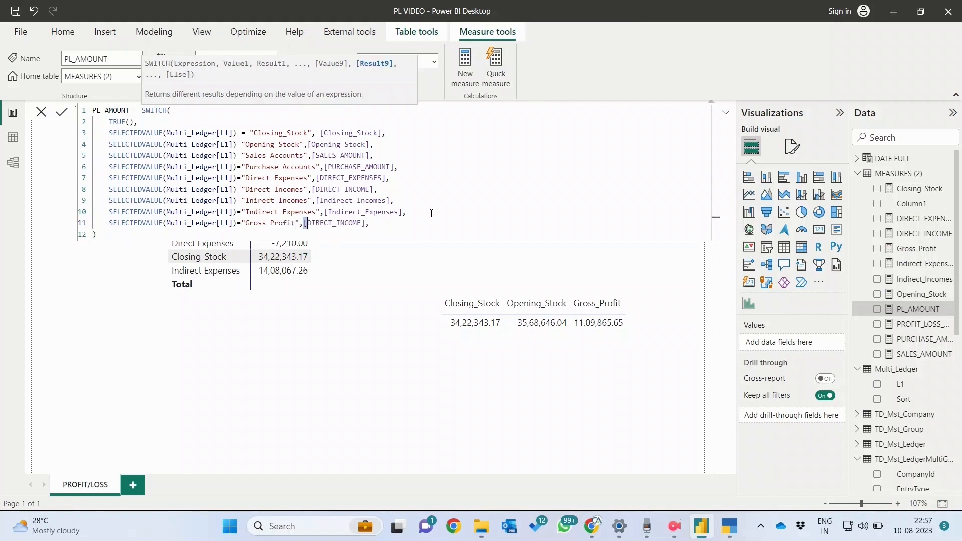
key("ctrl+shift+Right")
key("ctrl+shift+Right")
type("[Gross_Profit]")
key("Tab")
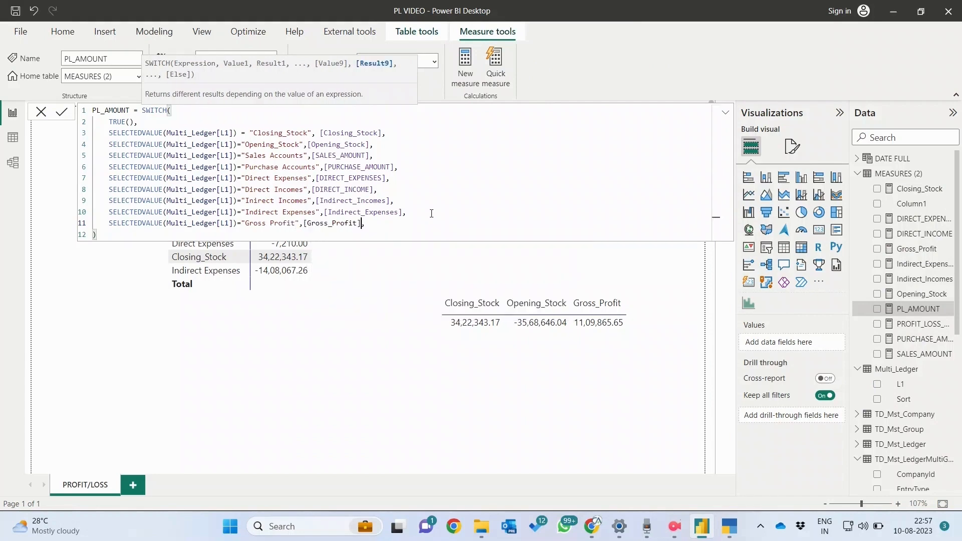
key("Down")
key("Return")
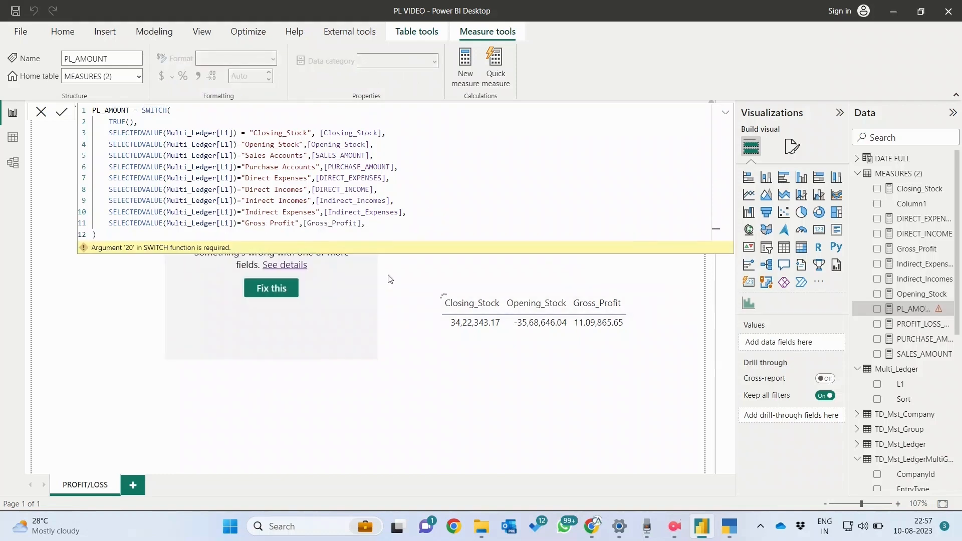
Step: Remove the trailing comma after [Gross_Profit] in the last SWITCH branch and commit PL_AMOUNT
left_click(372, 228)
key("BackSpace")
key("Return")
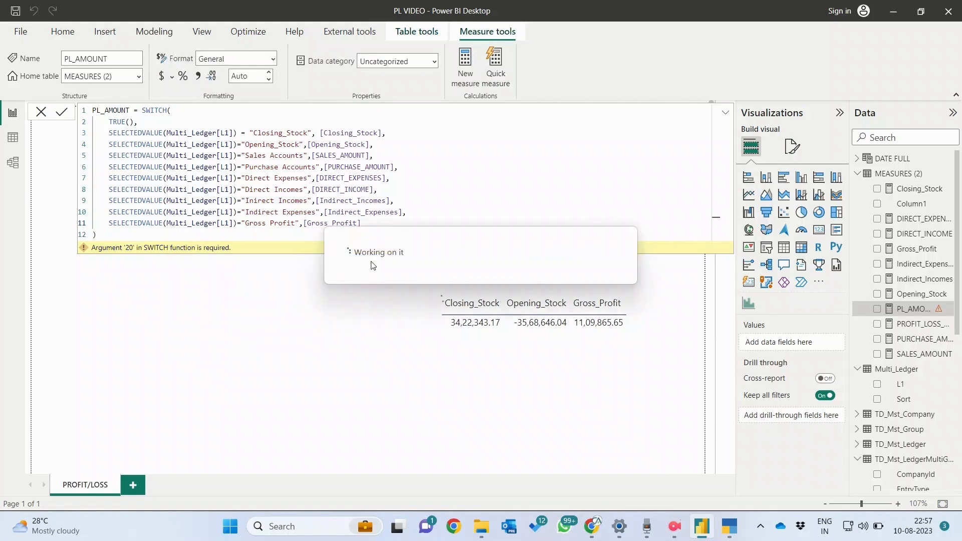
Step: Open the Multi_Ledger query in Power Query Editor, switch to the PL_ query and open its Source table for editing
left_click(246, 310)
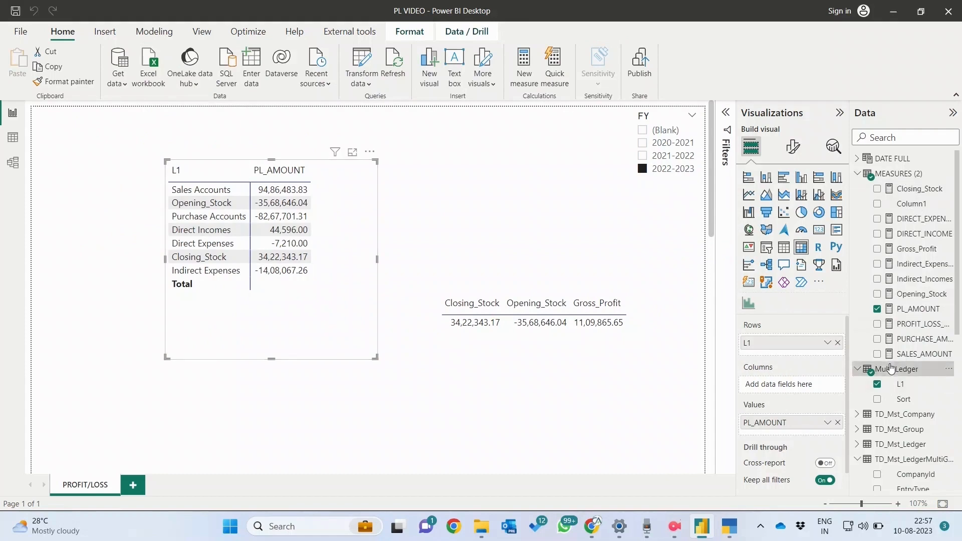
right_click(889, 366)
left_click(795, 194)
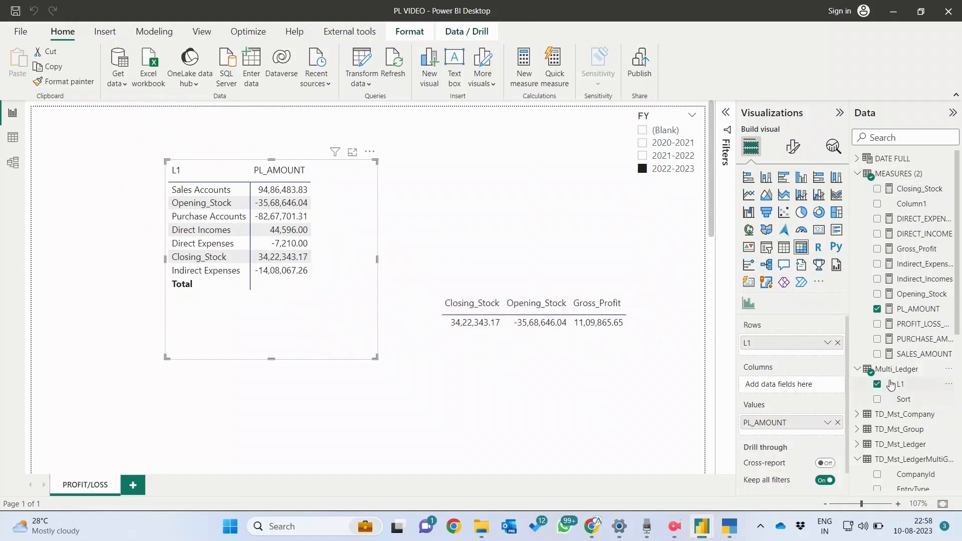
right_click(890, 378)
left_click(807, 210)
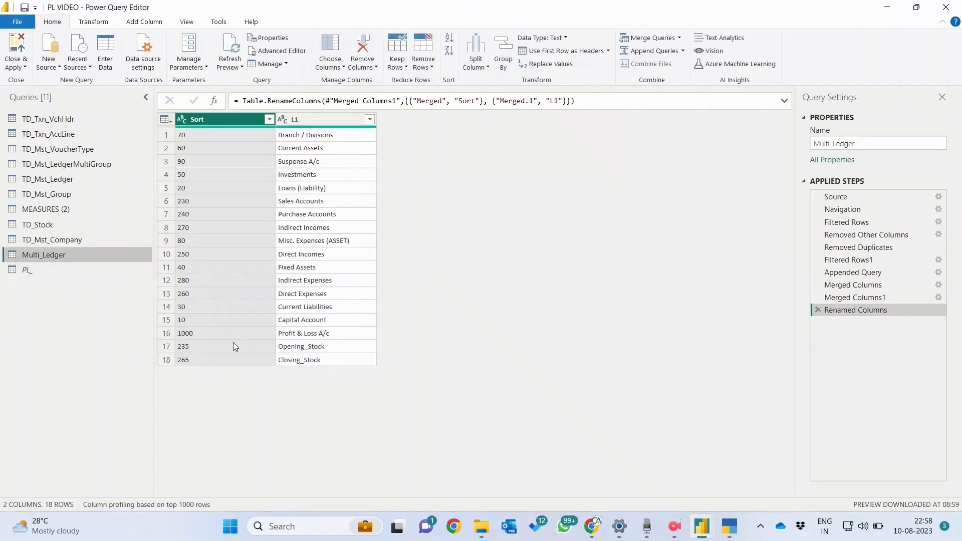
left_click(28, 269)
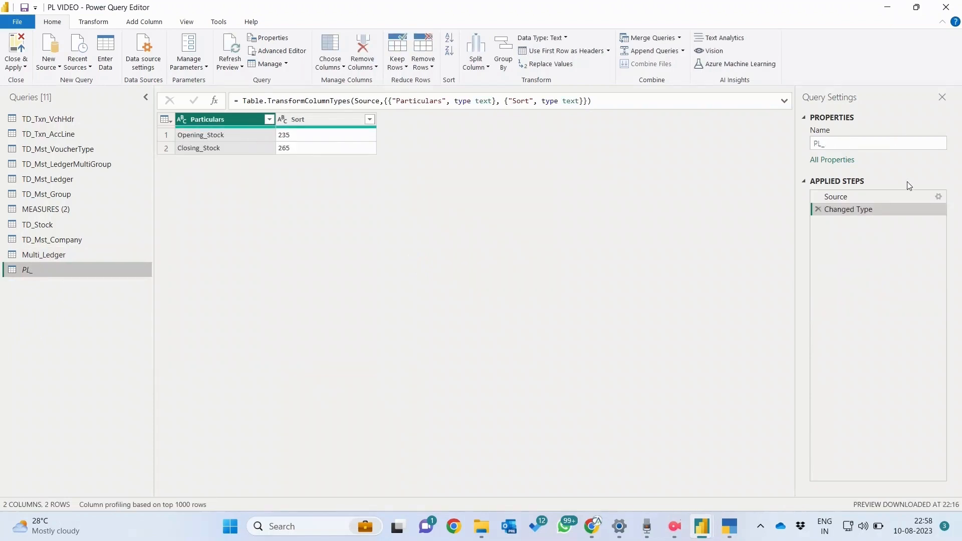
left_click(920, 198)
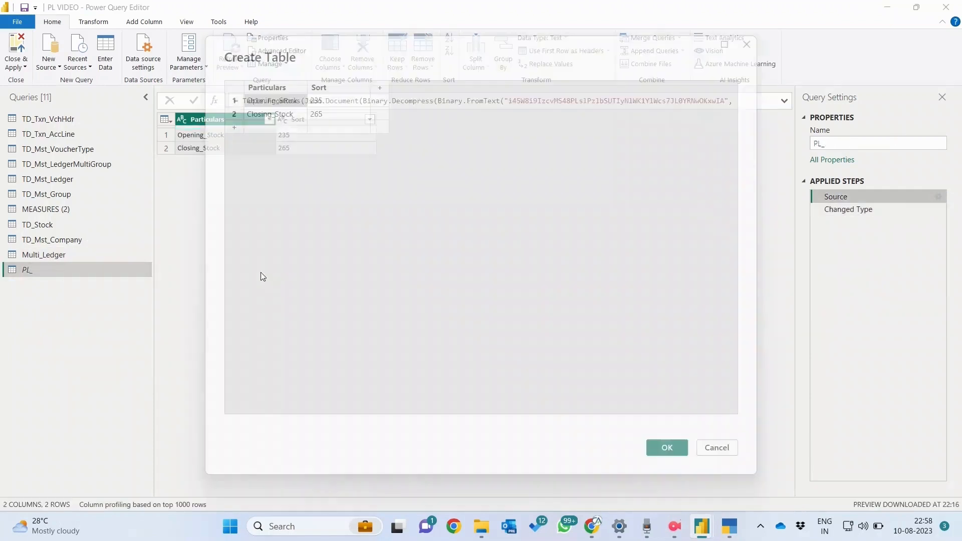
Step: Add two rows to the Particulars column of the PL_ table: Gross_Profit and Net Profit
left_click(252, 134)
type("G")
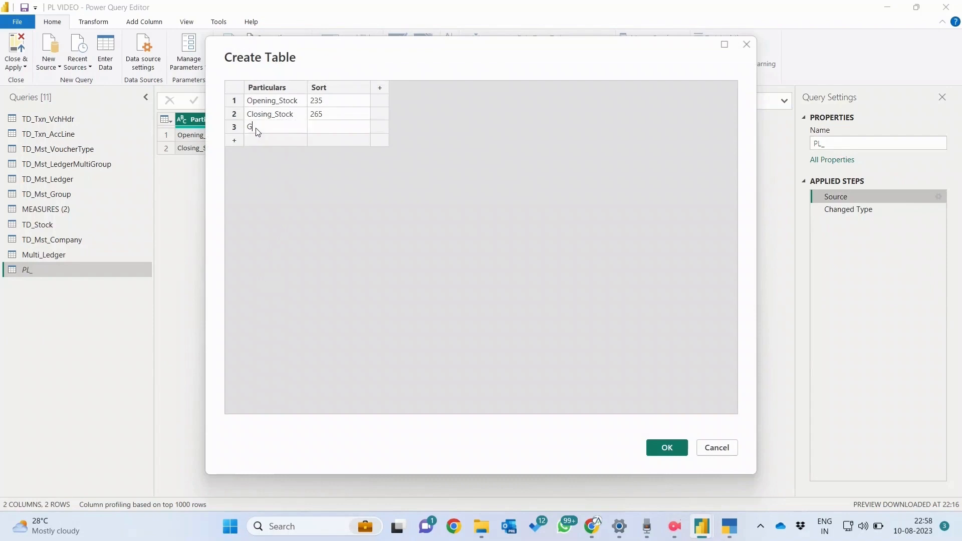
type("ross_Profit")
left_click(269, 140)
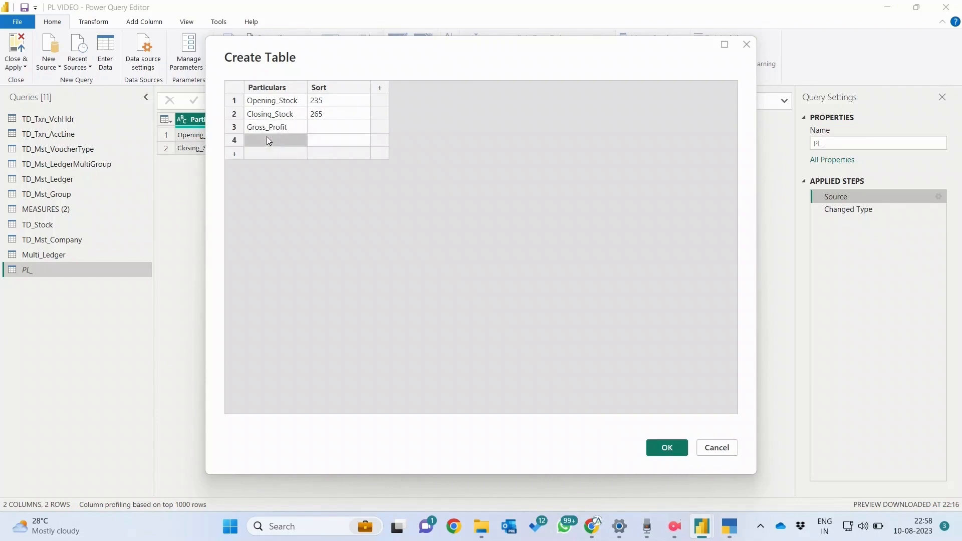
type("Net Profit")
Step: Add two more rows to the Particulars column, GP Ratio and NP Ratio
left_click(267, 153)
type("Gross P")
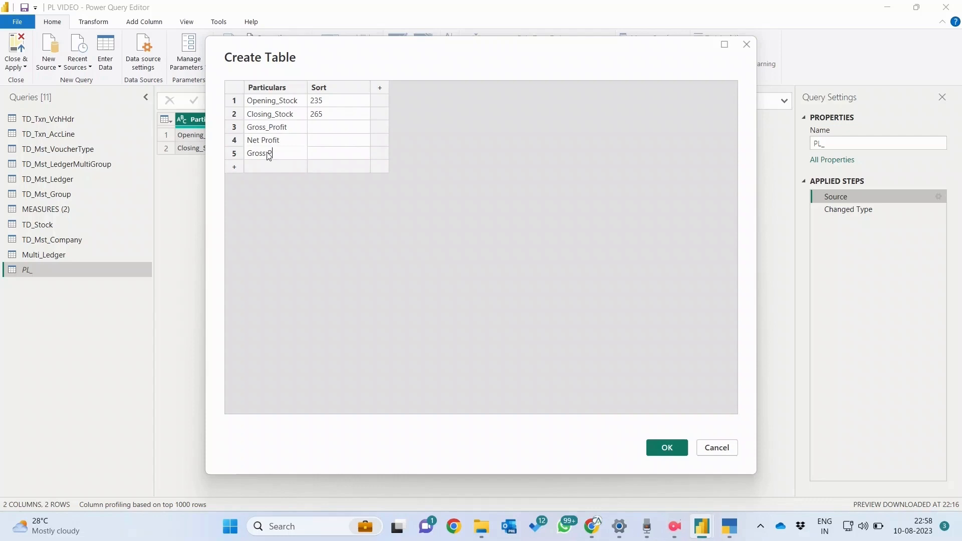
type("rofit")
key("ctrl+shift+Left")
key("ctrl+shift+Left")
key("ctrl+shift+Right")
key("ctrl+shift+Left")
type("GP Ratio")
left_click(271, 168)
type("NP Ratio")
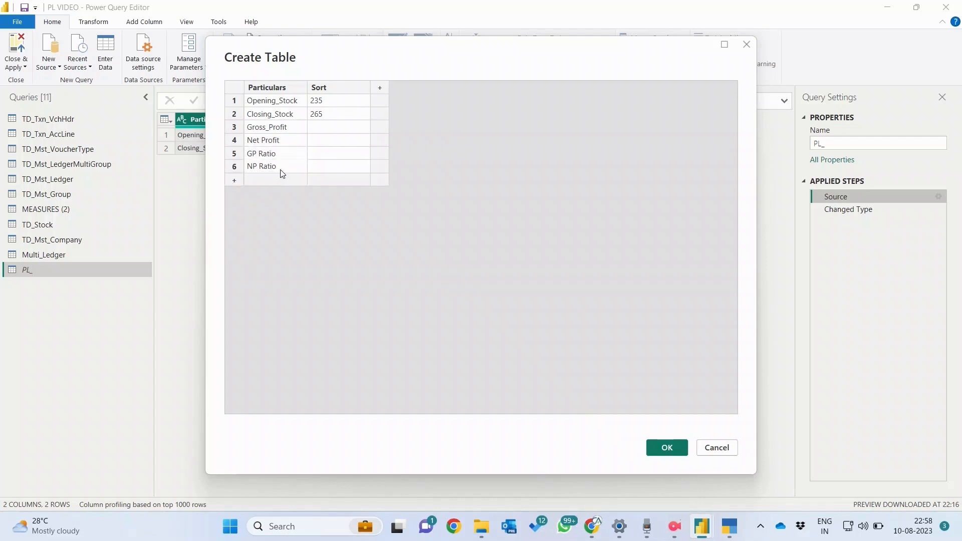
Step: Check the row order of the report's L1 matrix and apply the edited PL_ source table
left_click(316, 221)
mouse_move(709, 516)
left_click(626, 456)
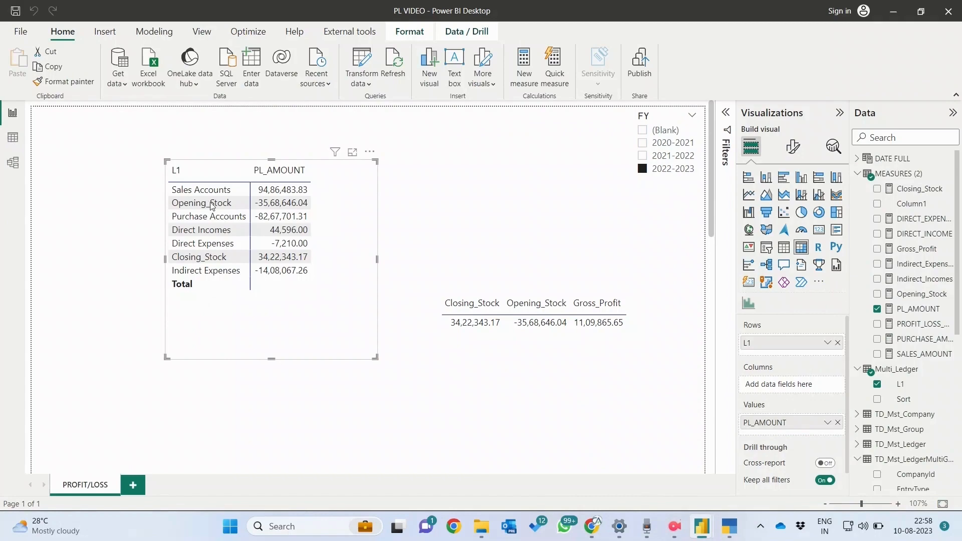
key("alt+Tab")
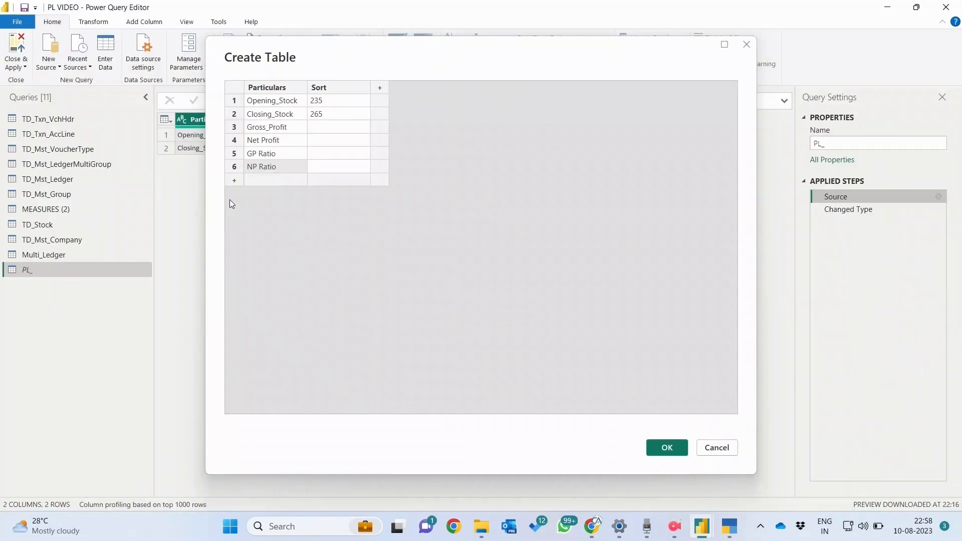
left_click(670, 449)
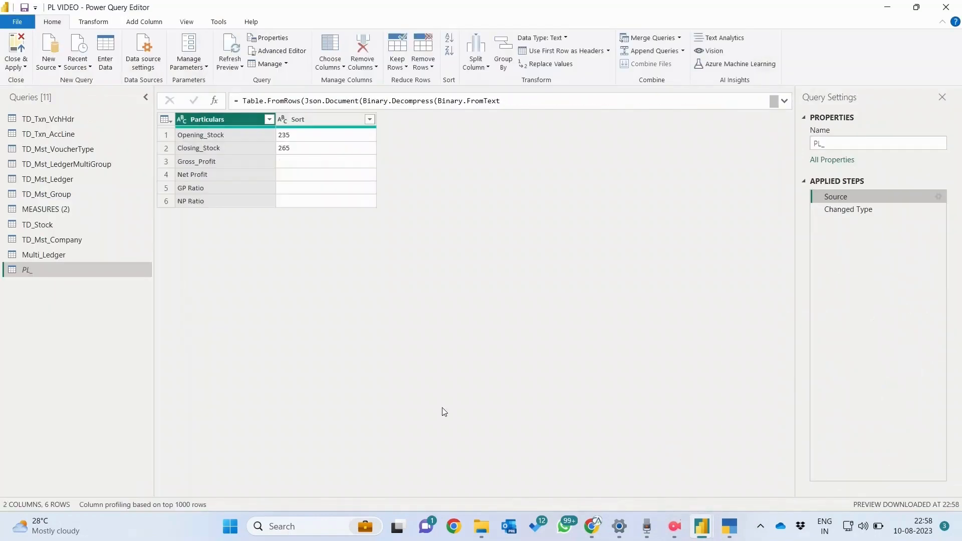
Step: Review the appended rows and Sort values in the Multi_Ledger query and return to the PL_ query
left_click(65, 259)
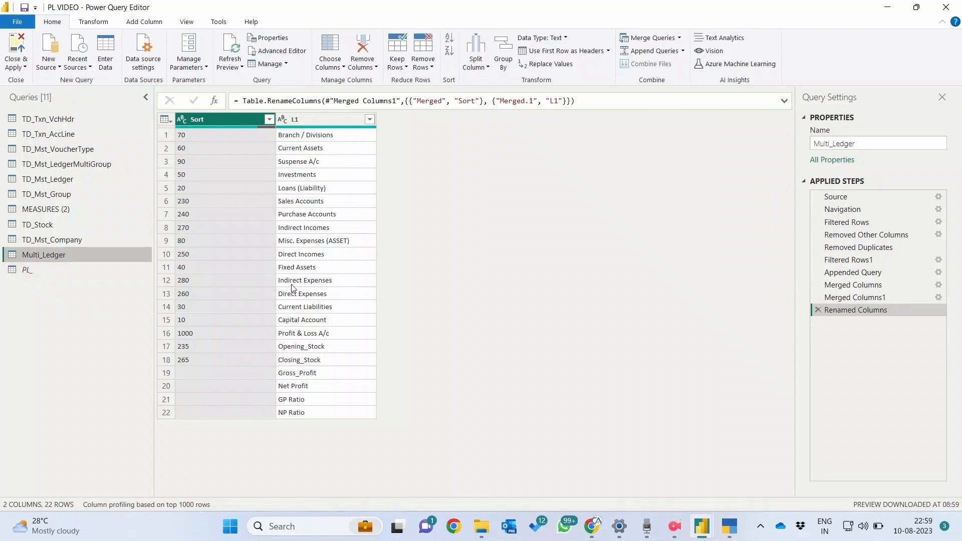
left_click(48, 273)
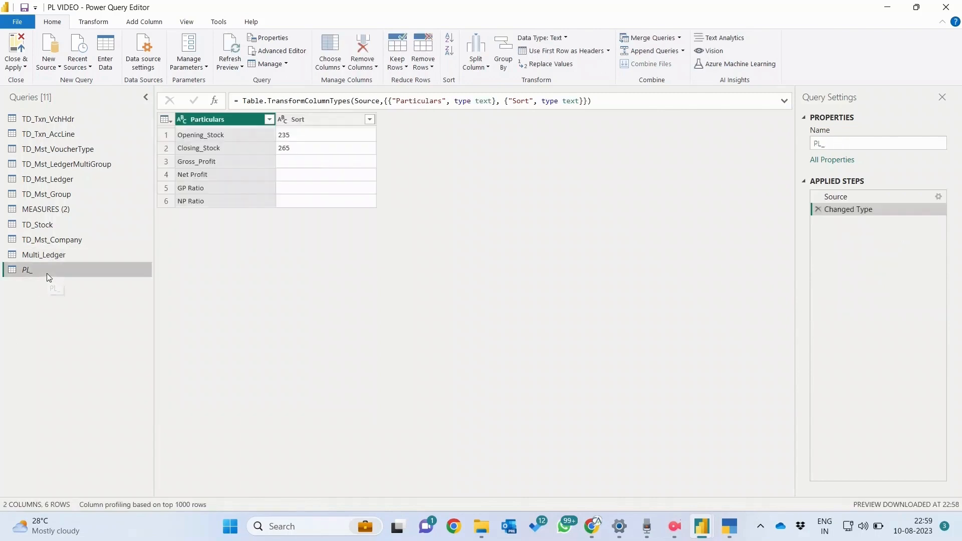
Step: Set the PL_ table's Sort values to 266 for Gross_Profit, 267 for GP Ratio, 281 for Net Profit and 282 for NP Ratio
left_click(938, 196)
left_click(319, 132)
type("266")
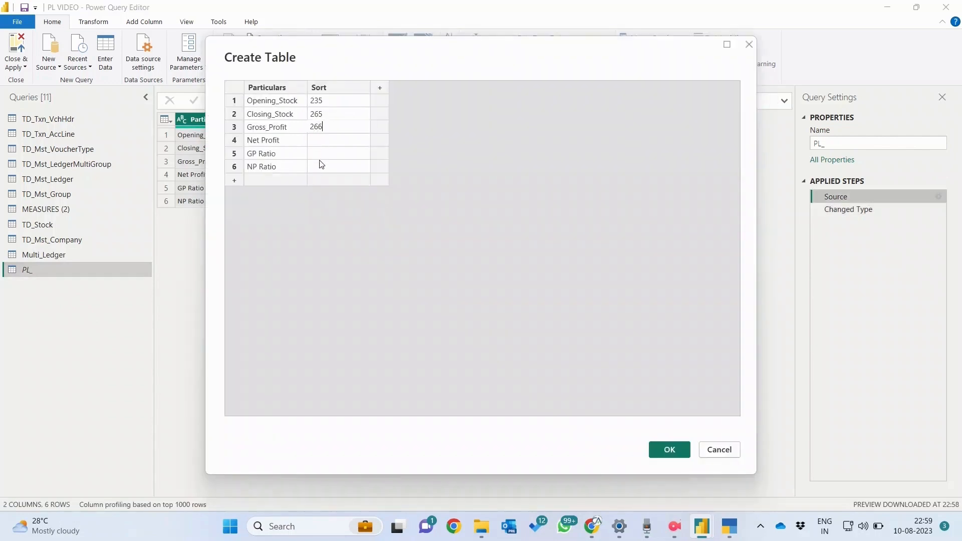
left_click(323, 159)
type("267")
left_click(324, 142)
type("281")
left_click(332, 169)
type("2")
left_click(669, 449)
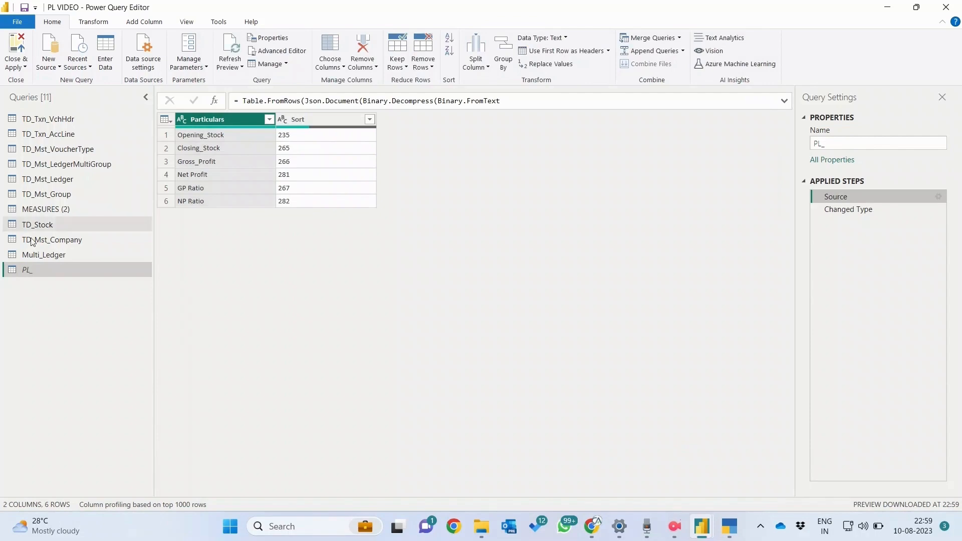
Step: Check the appended rows' Sort values in the Multi_Ledger query and apply the query changes to the report
left_click(39, 253)
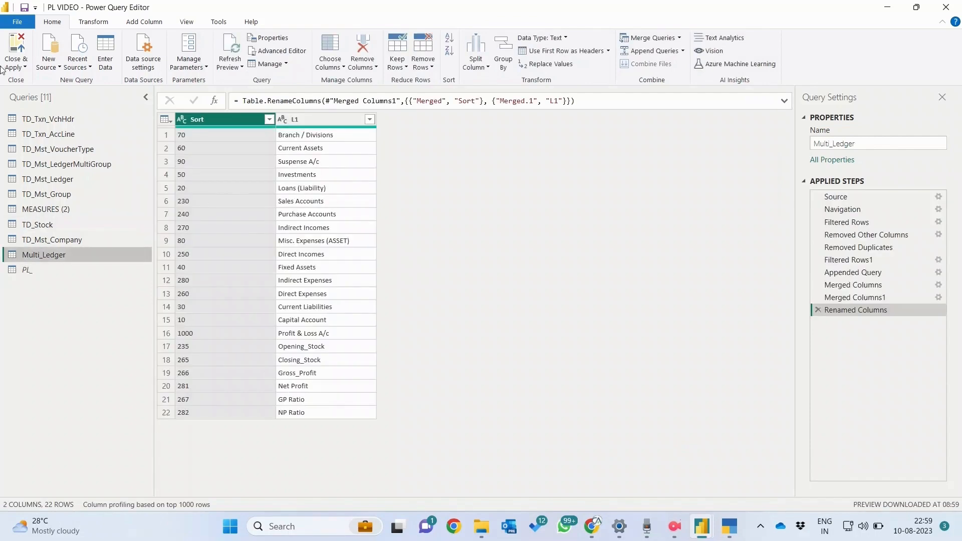
left_click(3, 69)
left_click(23, 83)
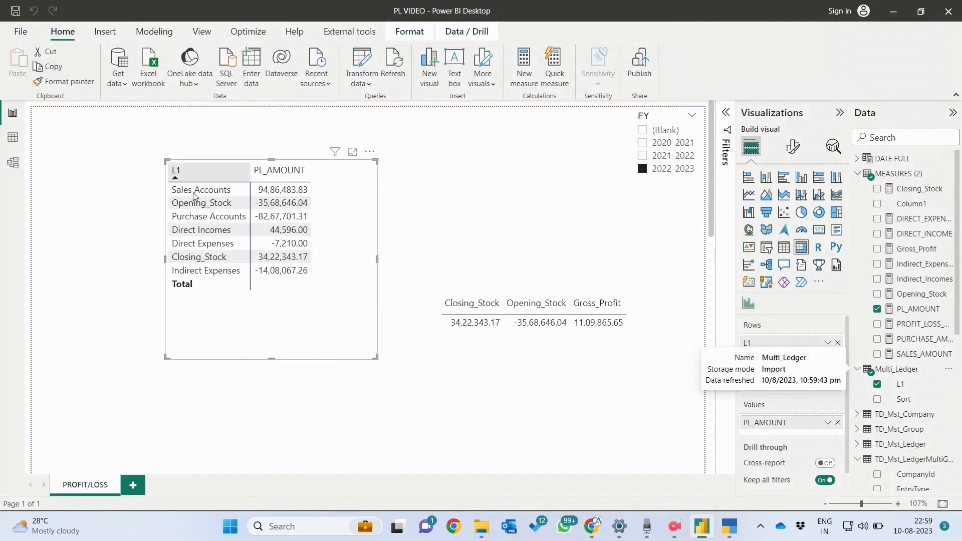
Step: Move the L1 matrix closer to the report page's left edge and review the PL_AMOUNT measure's formula
left_click_drag(281, 322, 251, 327)
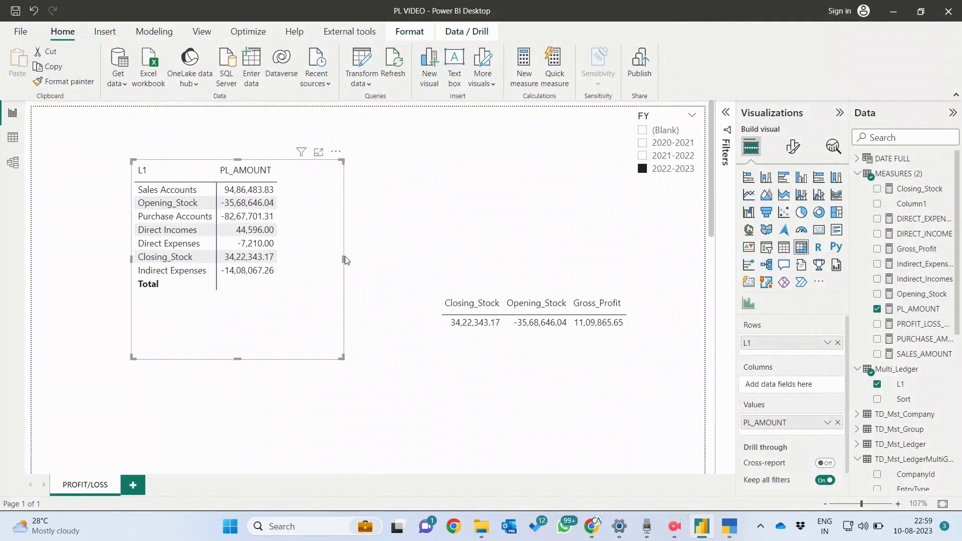
left_click(911, 309)
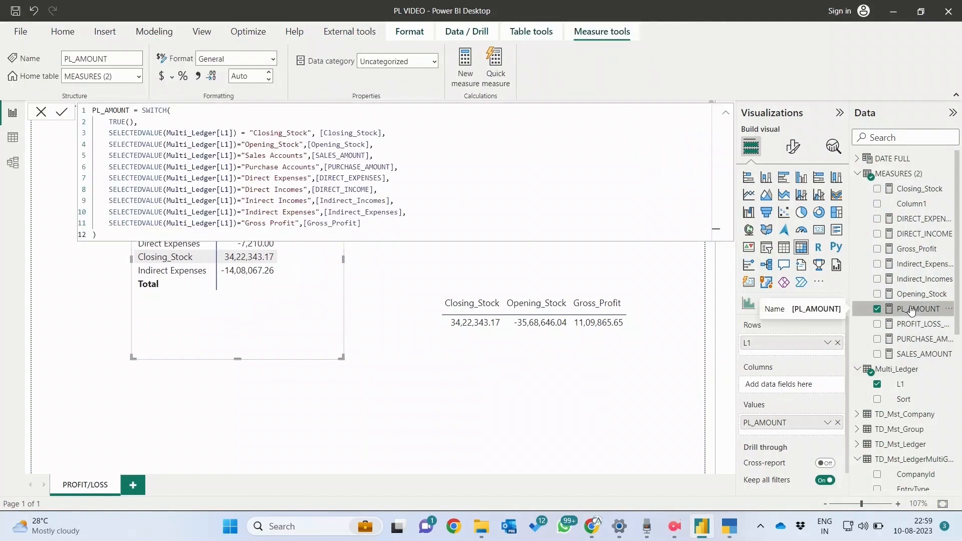
left_click(363, 282)
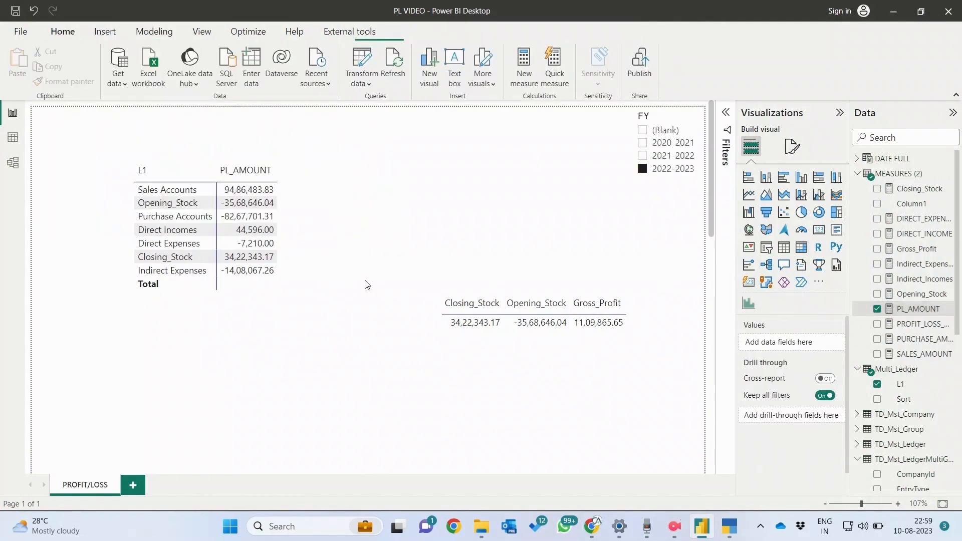
Step: Switch from the report page to the view of the model's table data
left_click(293, 300)
left_click(12, 139)
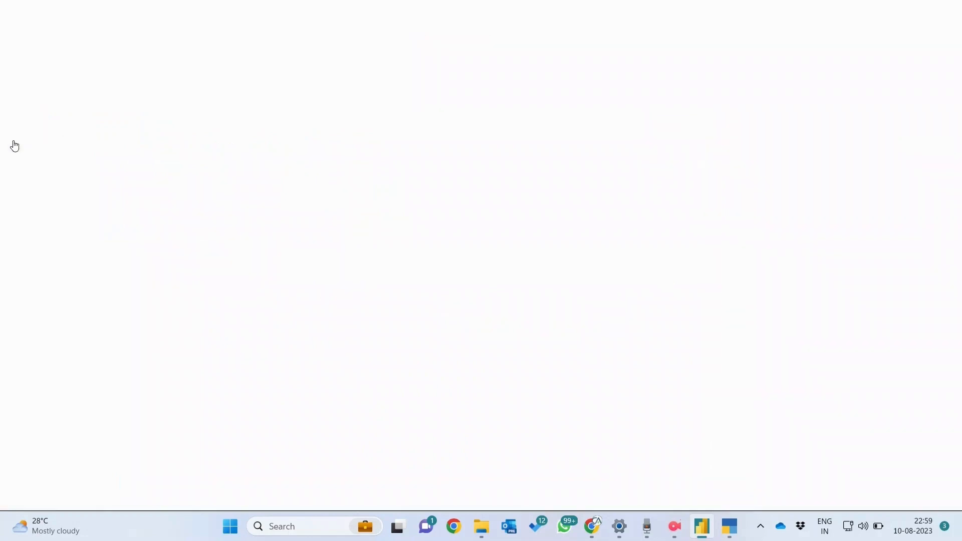
Step: Check the L1 labels of the profit entries in the Multi_Ledger table, and return to the report page
scroll(932, 346, "down", 1)
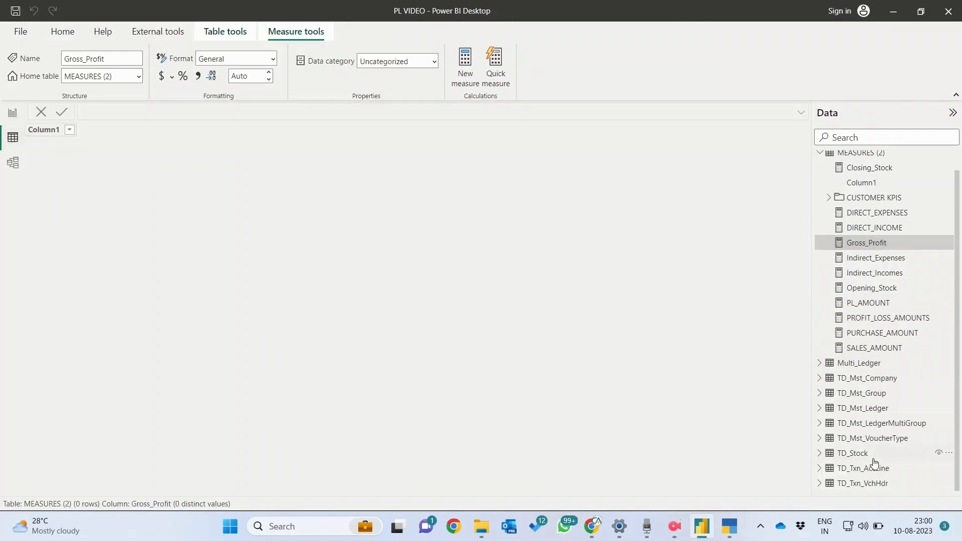
scroll(871, 457, "up", 1)
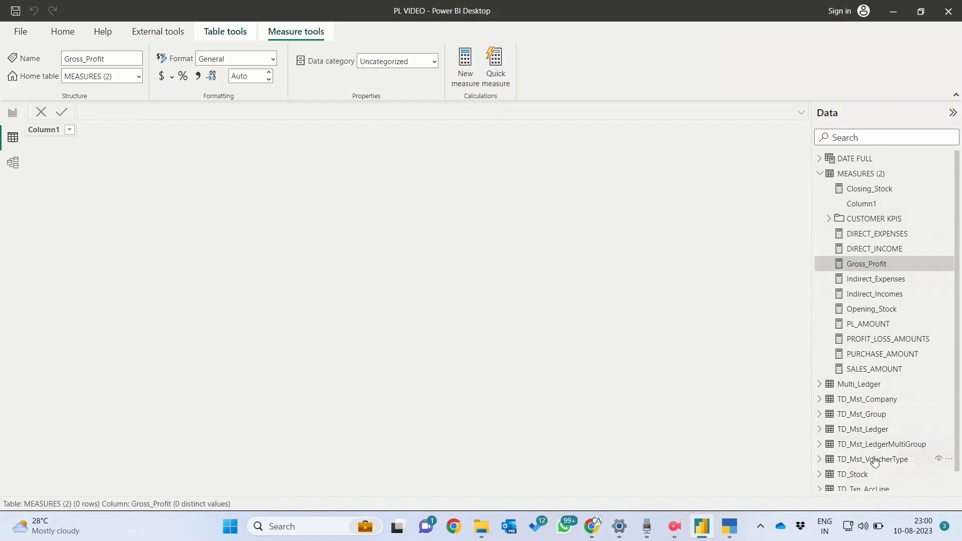
left_click(860, 385)
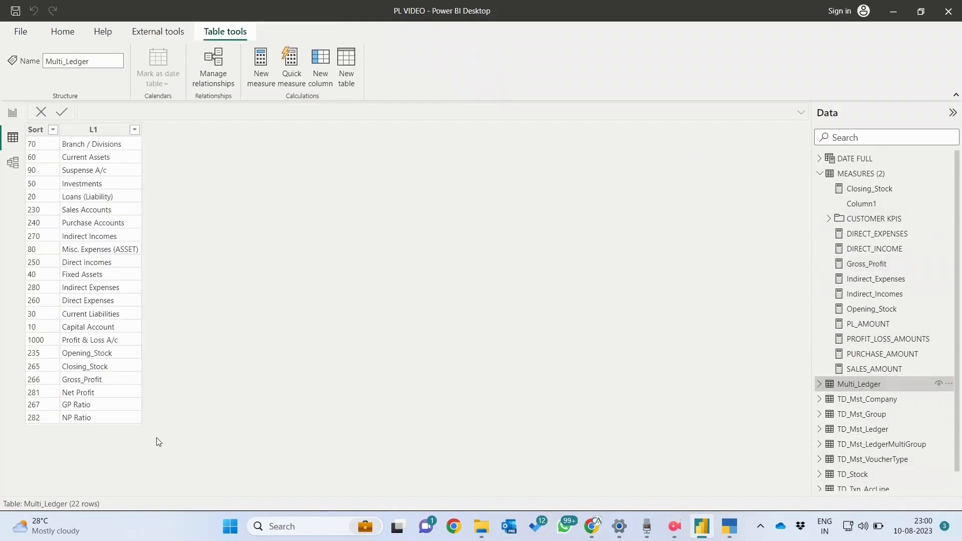
left_click(76, 390)
left_click(13, 113)
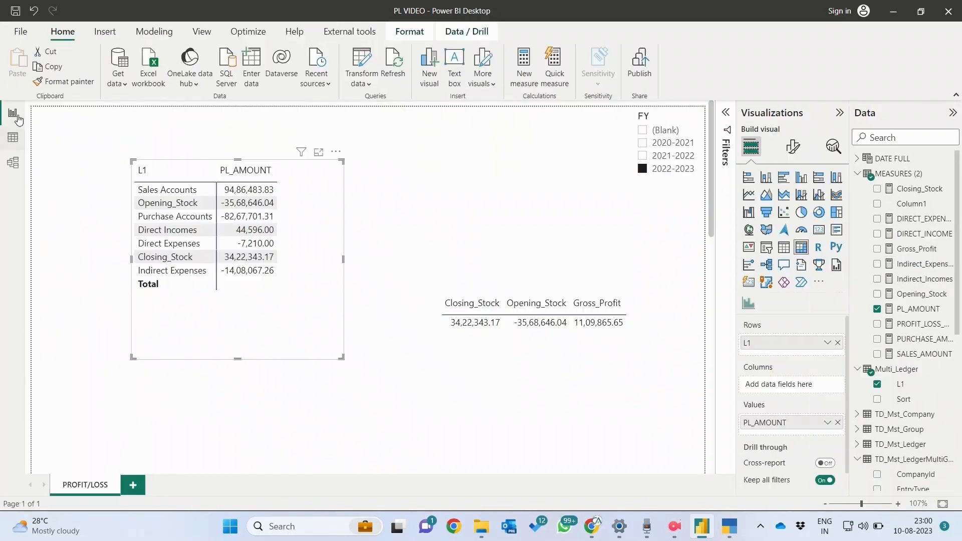
Step: Correct the label in PL_AMOUNT's last SWITCH condition to "Gross_Profit", commit the measure and close its formula
left_click(920, 309)
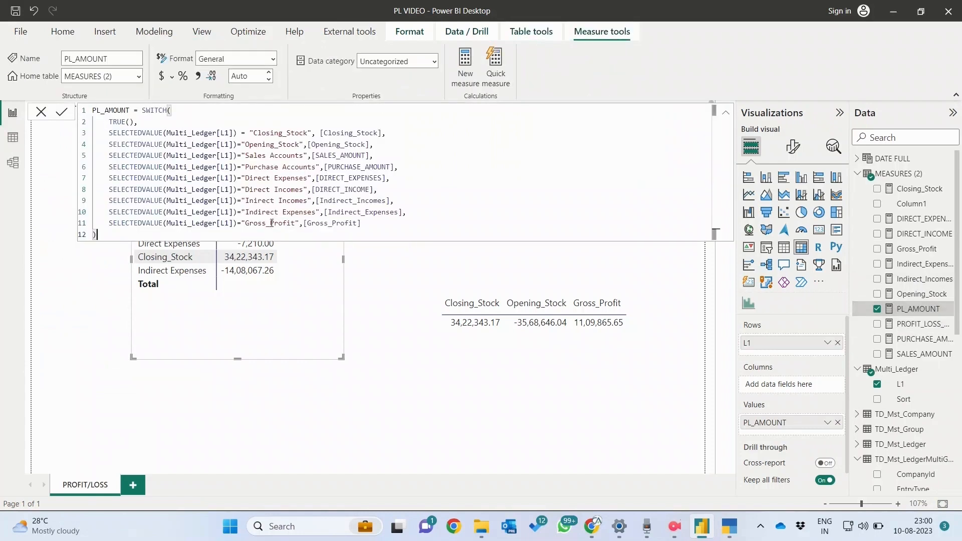
left_click(271, 224)
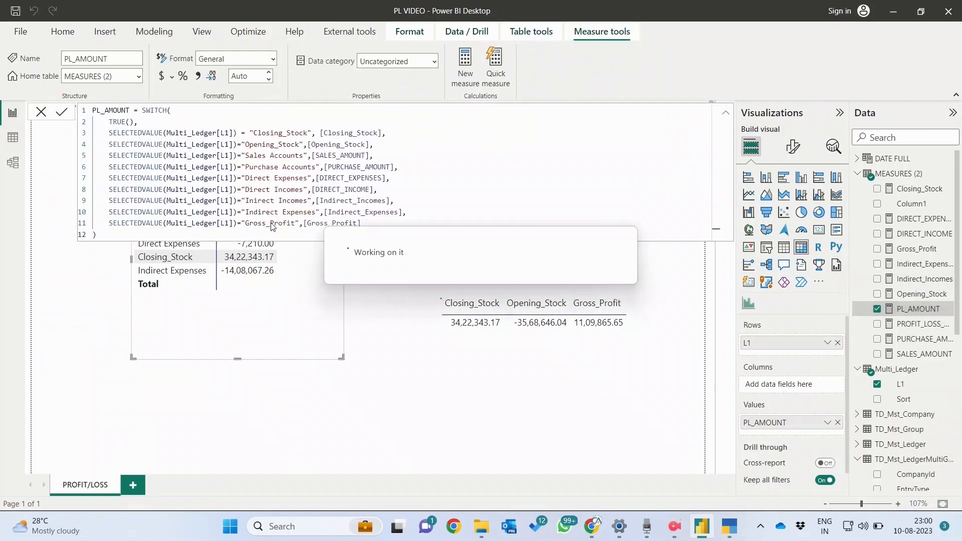
left_click(40, 114)
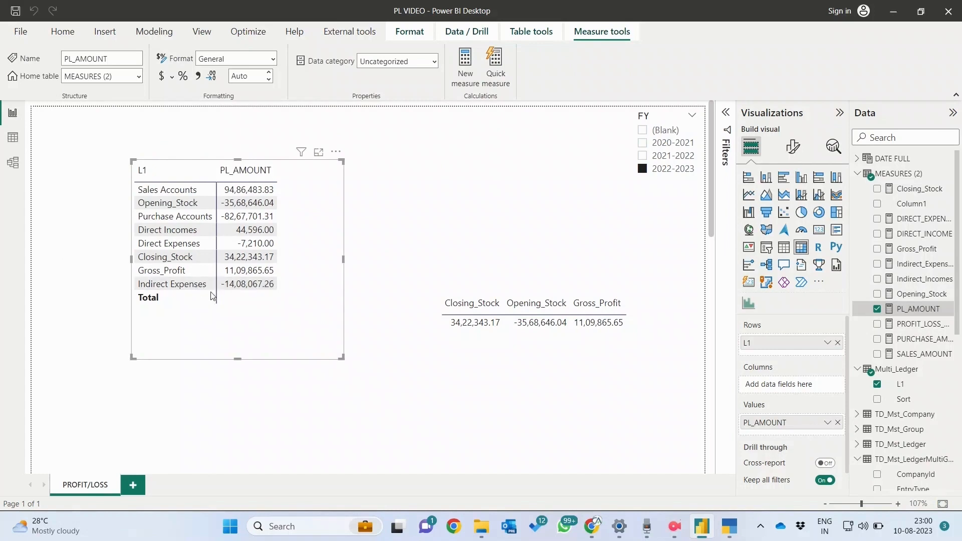
Step: Create a measure in the MEASURES (2) table: NET_PROFIT = [Gross_Profit] + [Indirect_Expenses]
right_click(902, 174)
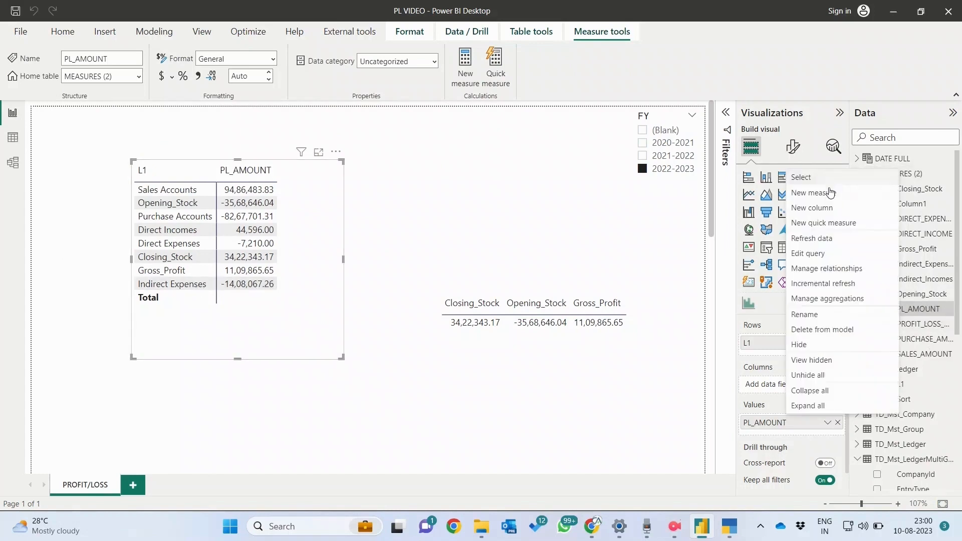
left_click(818, 195)
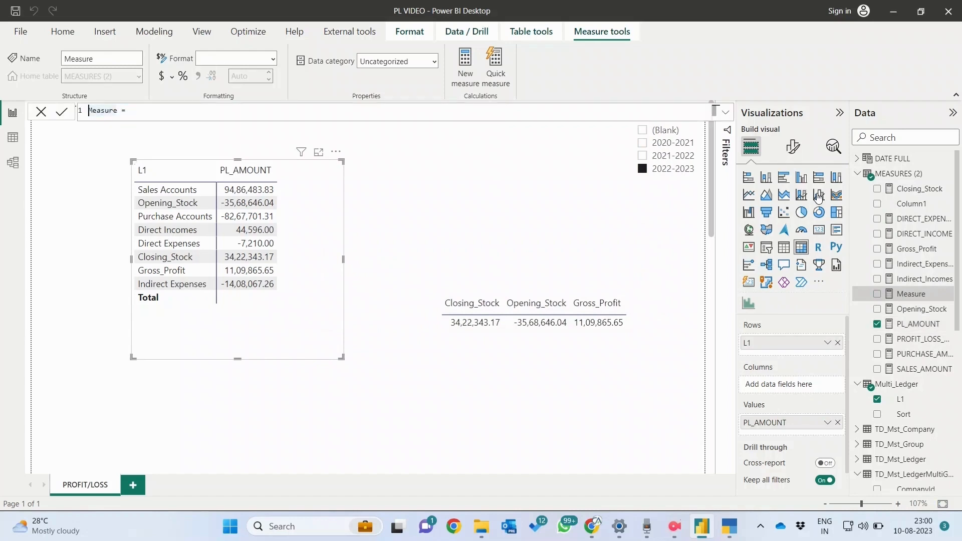
type("N")
type("ET_PROFIT = [Gross_Profit] ")
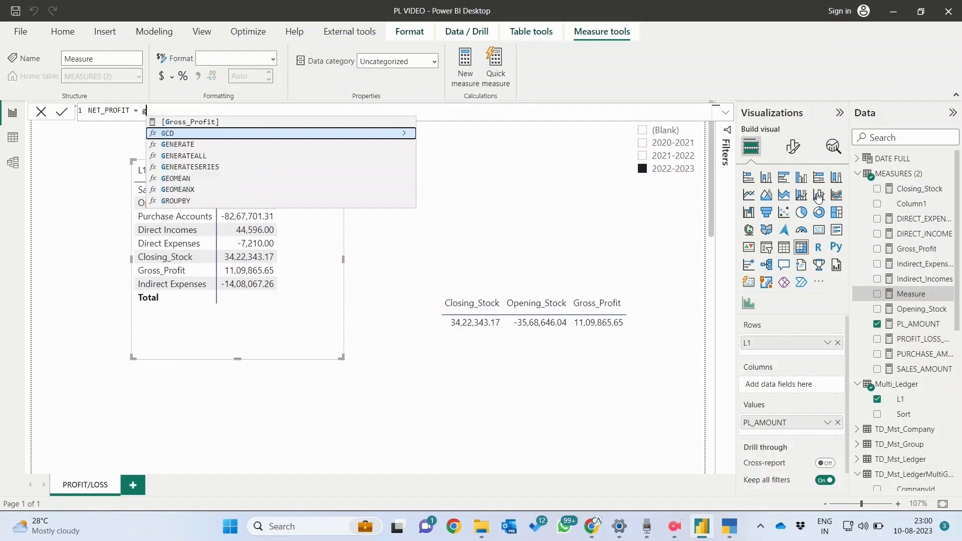
type("+ ")
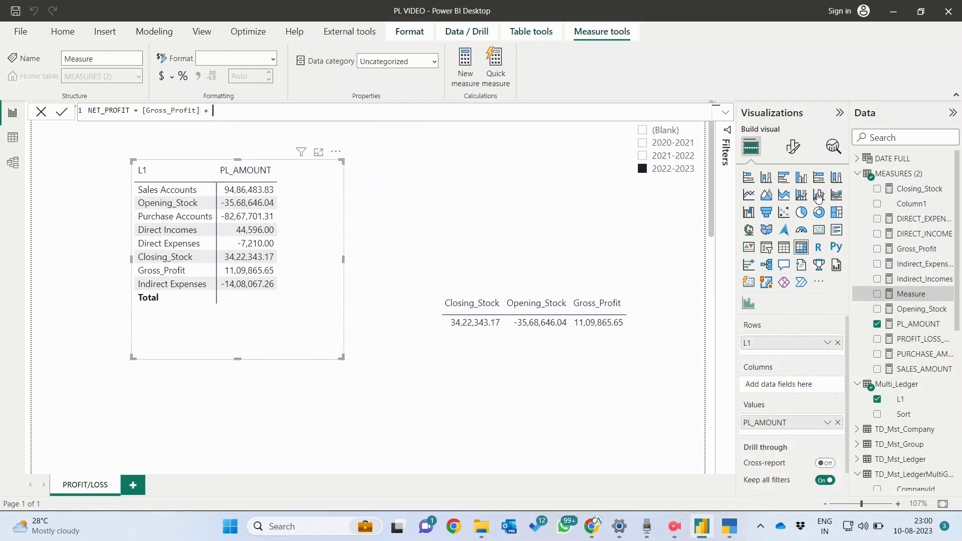
type("ind")
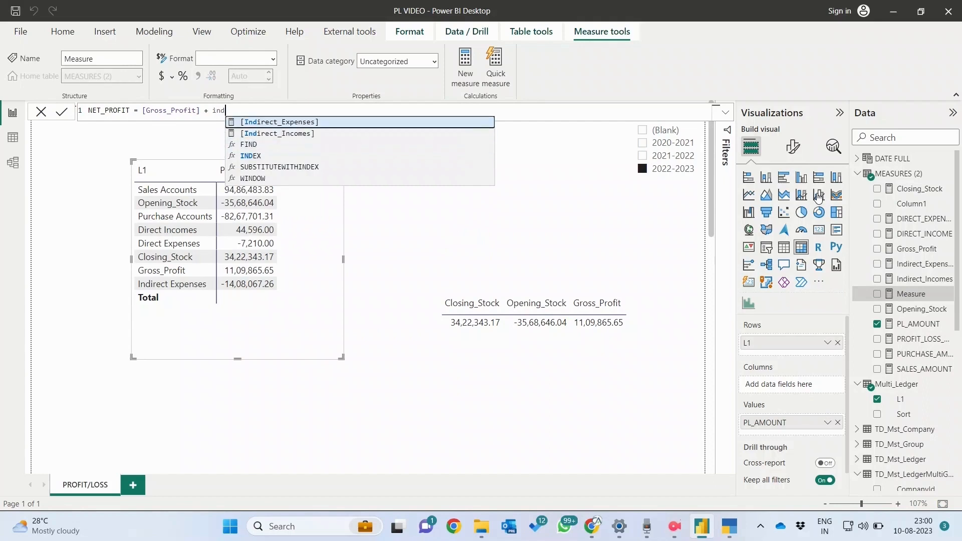
key("Tab")
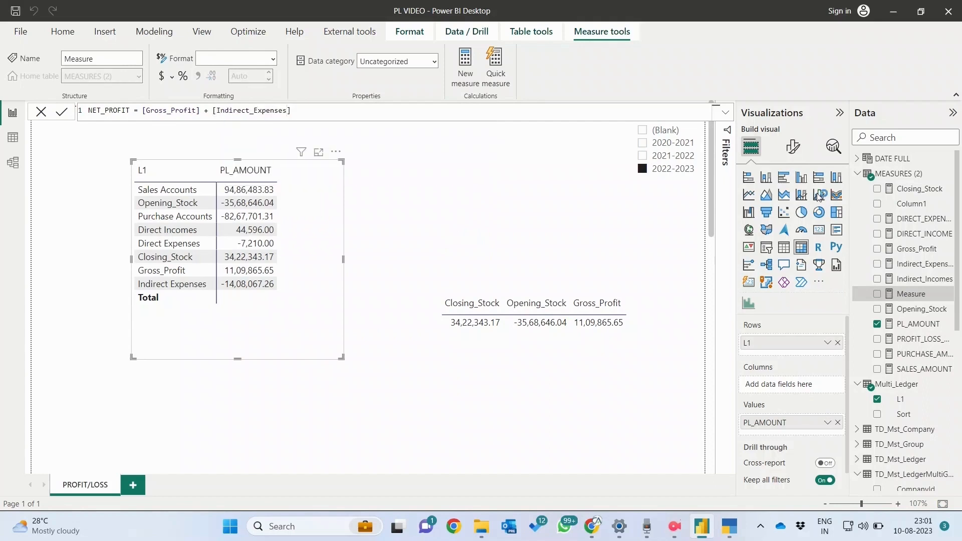
key("Return")
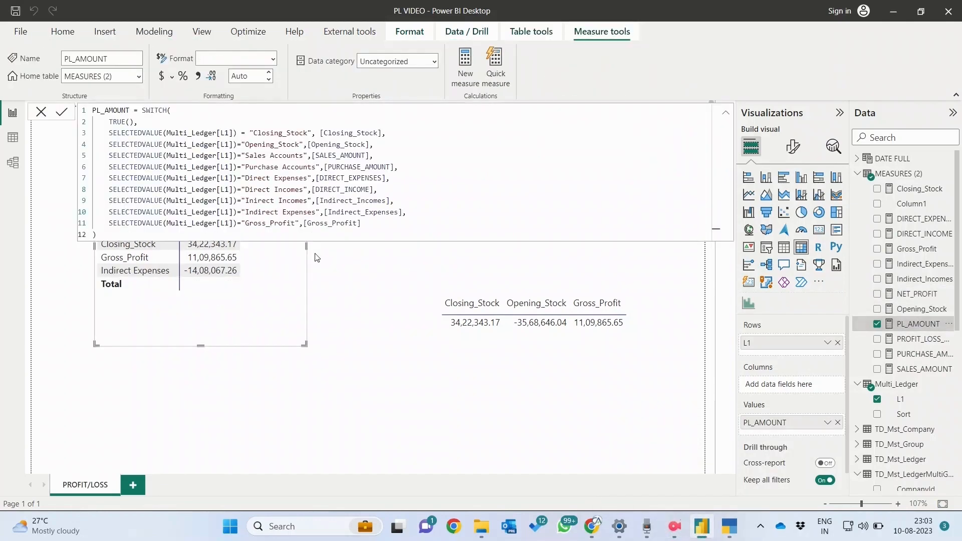
Step: Duplicate the Gross_Profit condition of the PL_AMOUNT measure as a new last SWITCH line, separated by a comma
left_click_drag(388, 225, 106, 227)
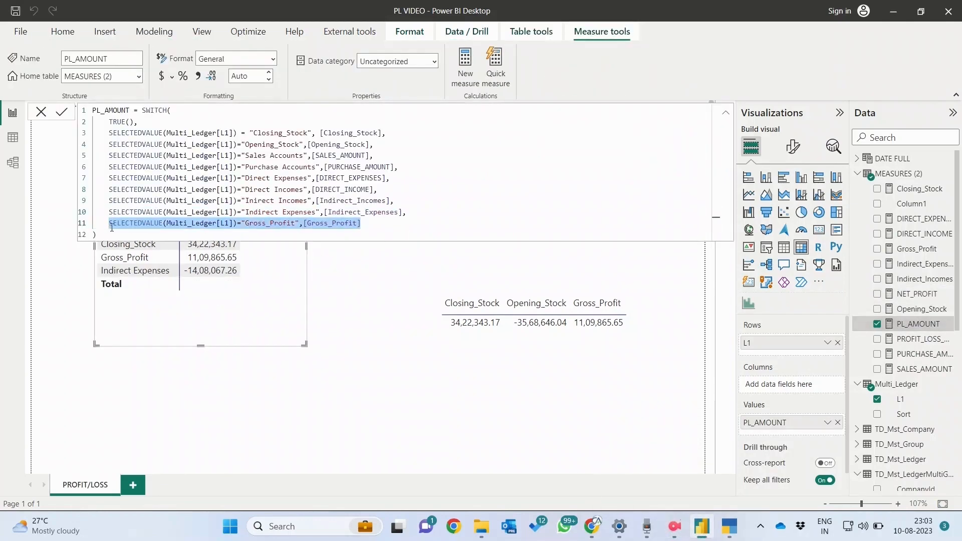
key("ctrl+c")
left_click(380, 225)
type(",")
key("Return")
key("ctrl+v")
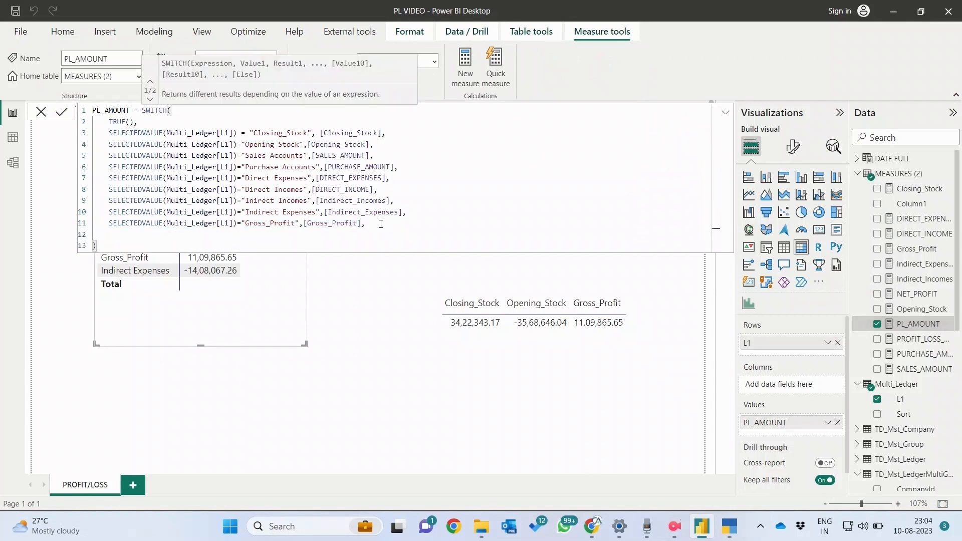
Step: Change the duplicated SWITCH condition to the label "Net_Profit" and the result [NET_PROFIT]
key("Left")
key("Left")
key("Left")
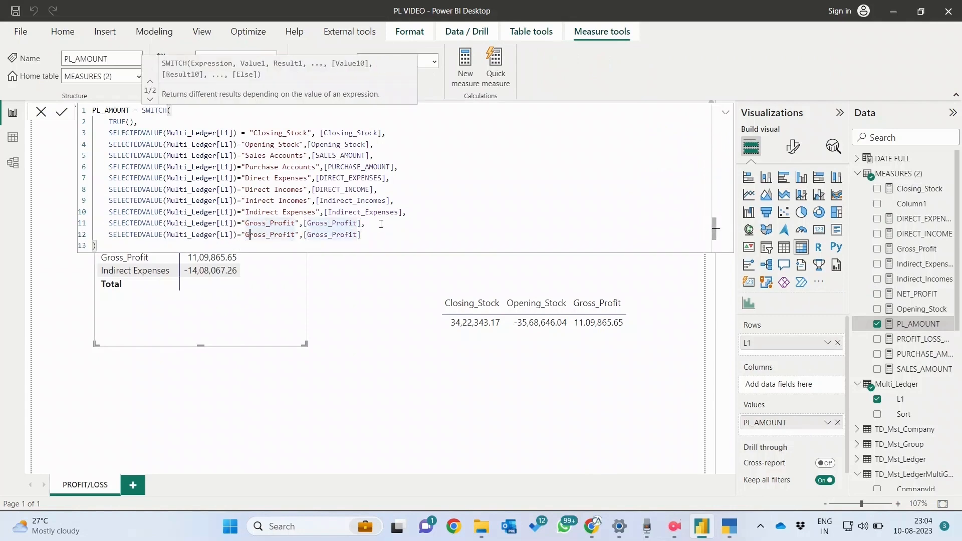
type("N")
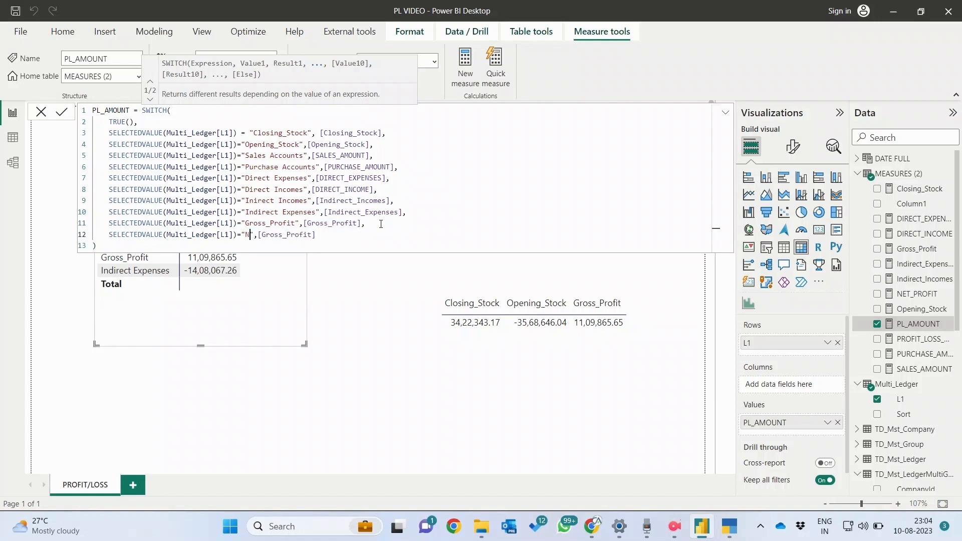
type("etProfit")
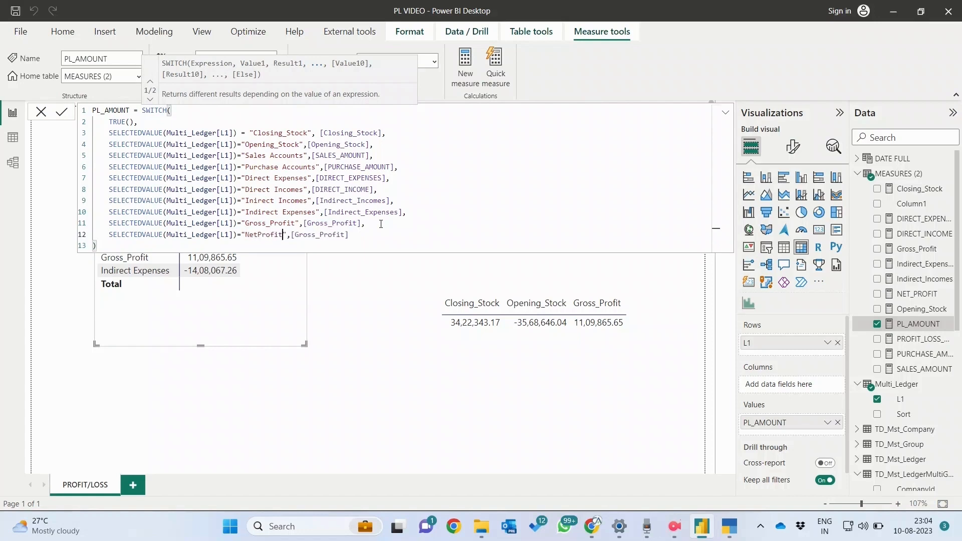
key("BackSpace")
key("BackSpace")
key("BackSpace")
key("BackSpace")
key("BackSpace")
key("BackSpace")
type("_Profit")
key("Right")
key("Right")
key("ctrl+shift+Right")
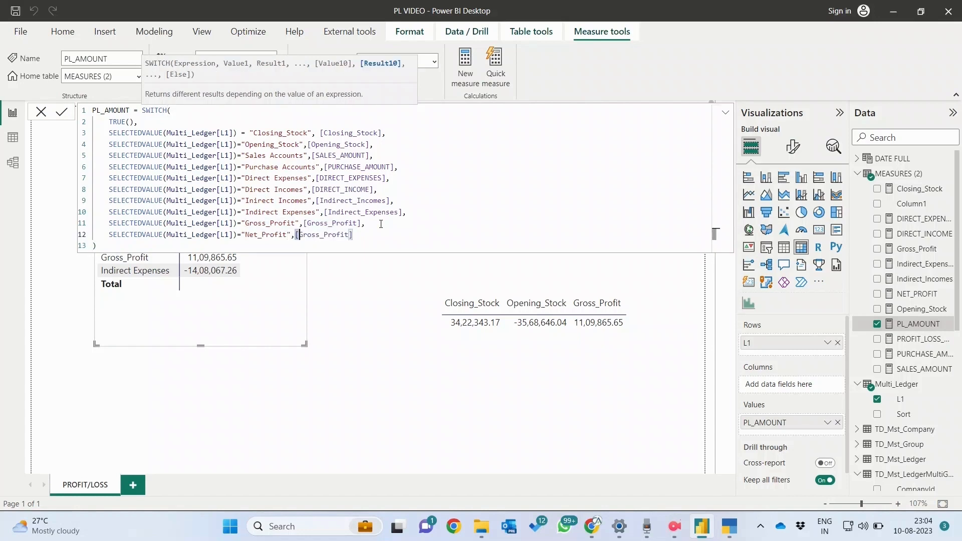
type("N")
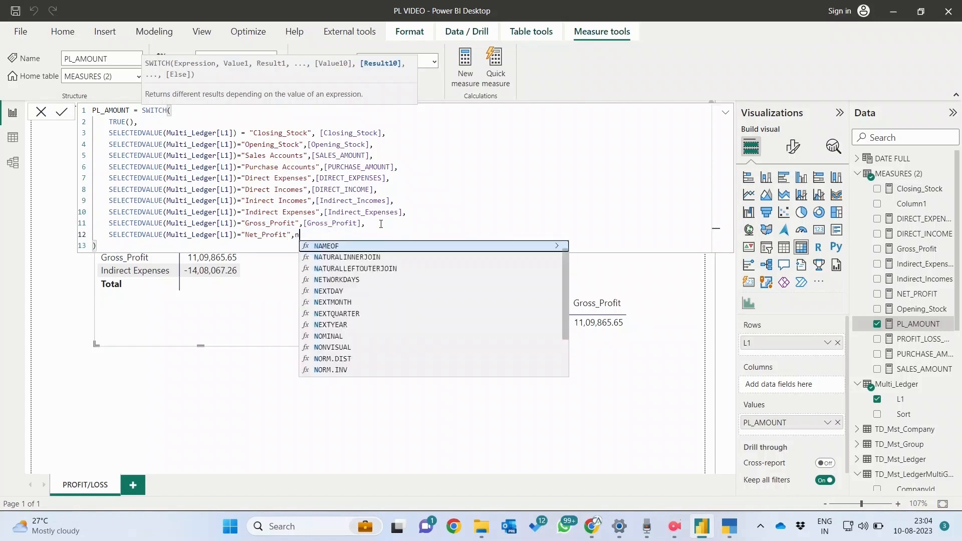
key("Tab")
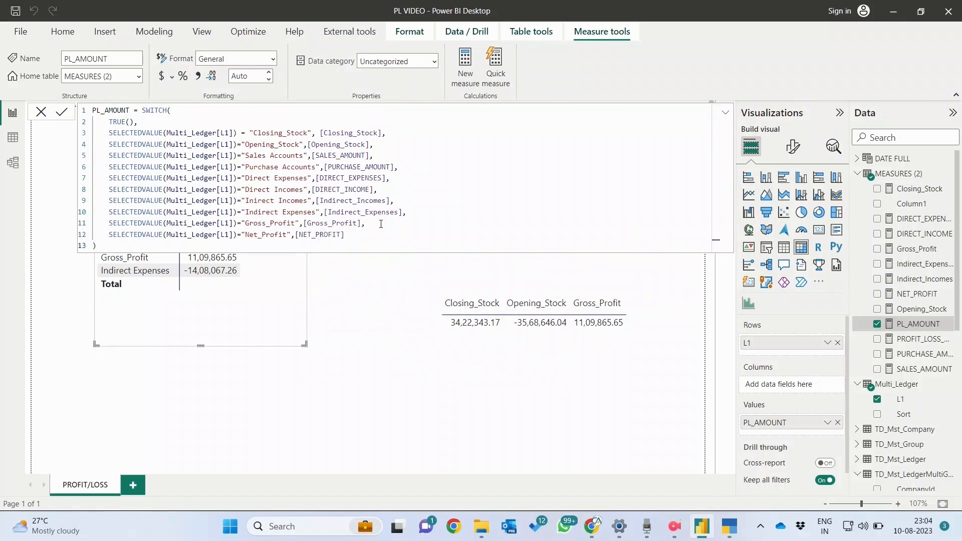
Step: Check the L1 spelling in Multi_Ledger, set the last PL_AMOUNT label to "Net Profit" accordingly, and commit the measure
left_click(2, 131)
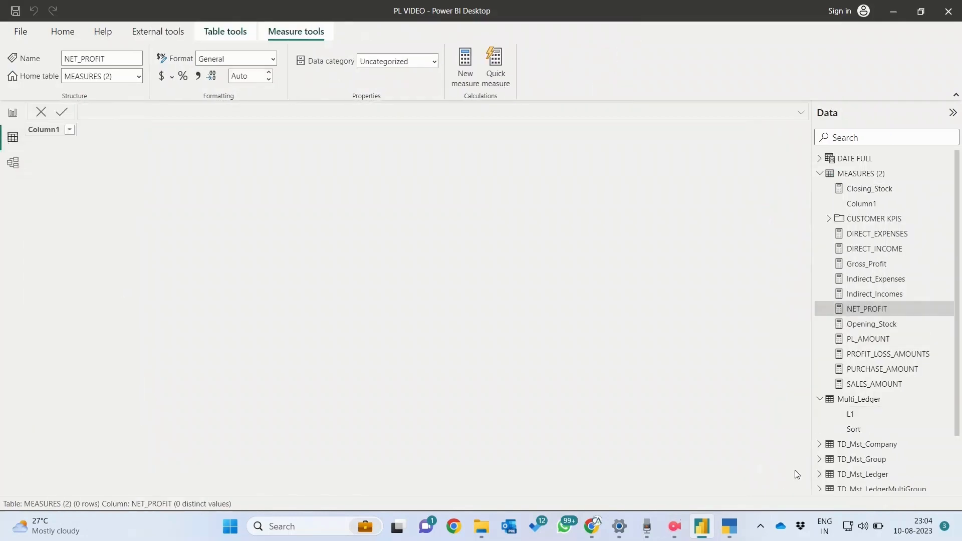
left_click(867, 384)
left_click(858, 399)
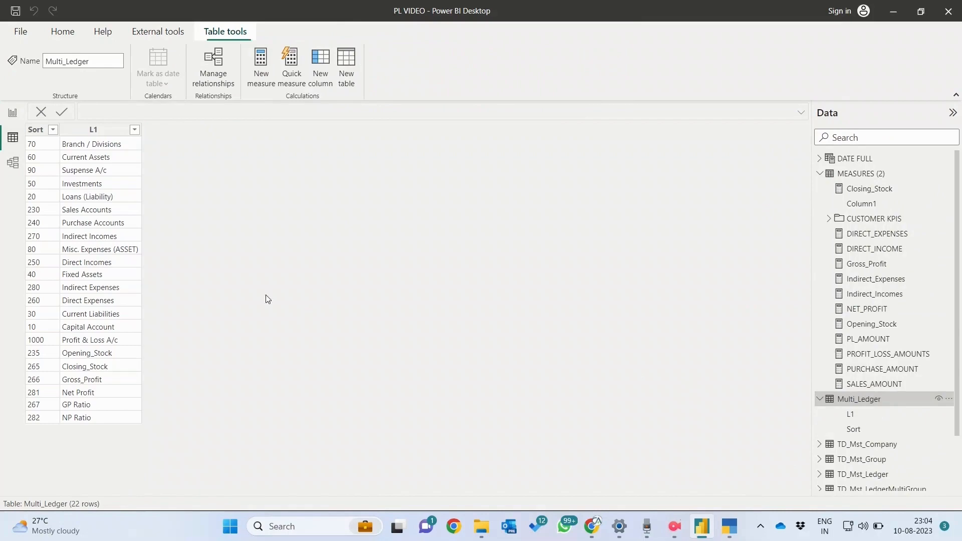
left_click(100, 405)
left_click(19, 118)
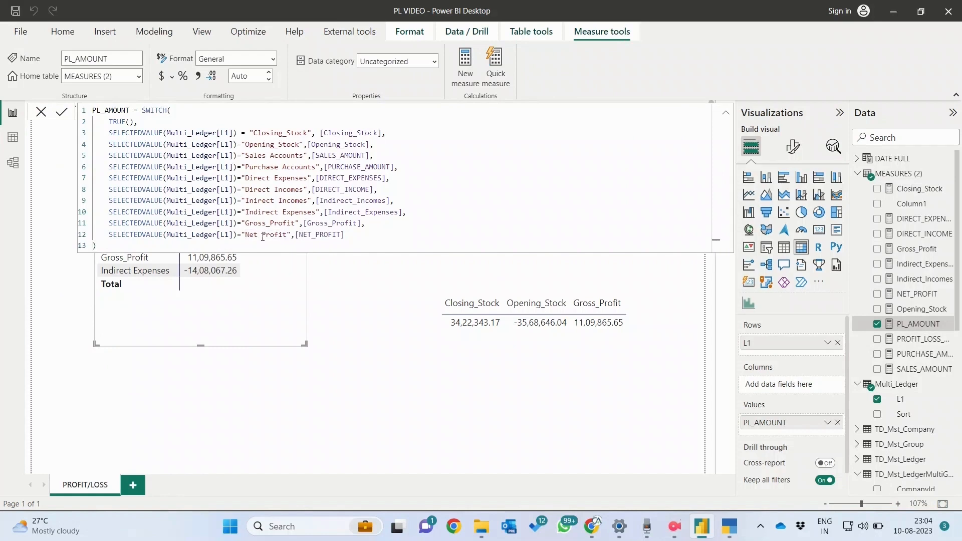
key("Return")
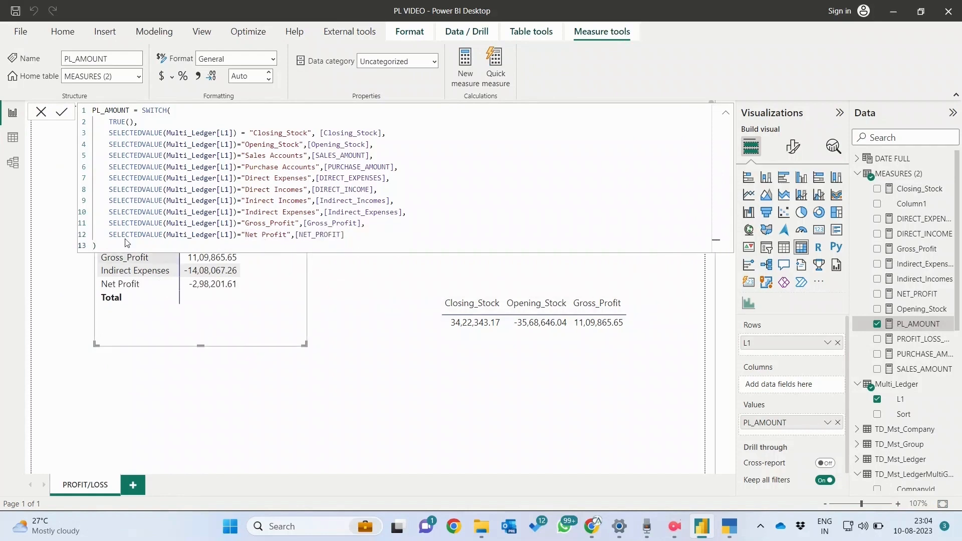
left_click(41, 111)
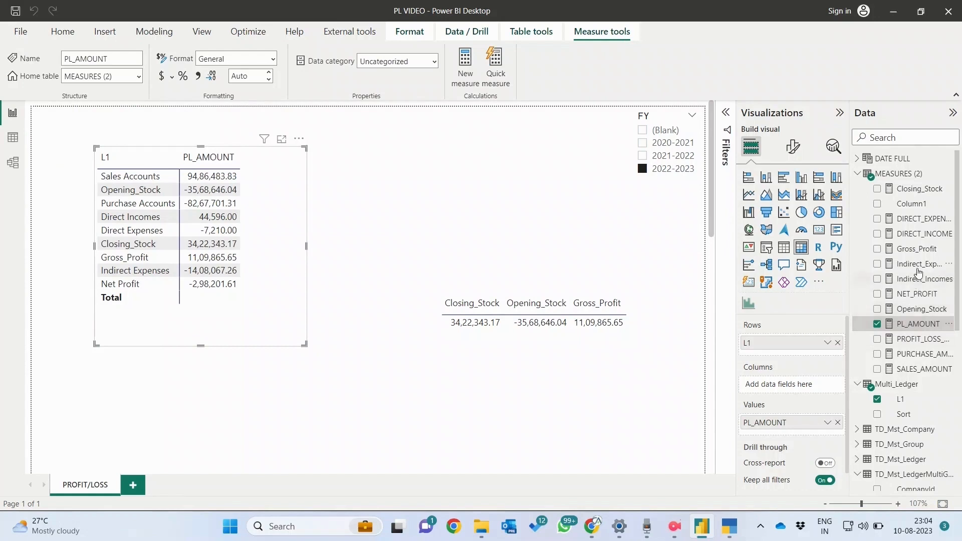
Step: Rename the Net Profit entry in the PL_ query's source table to "Net Profit/(Loss)" and apply the query changes to the report
left_click(919, 300)
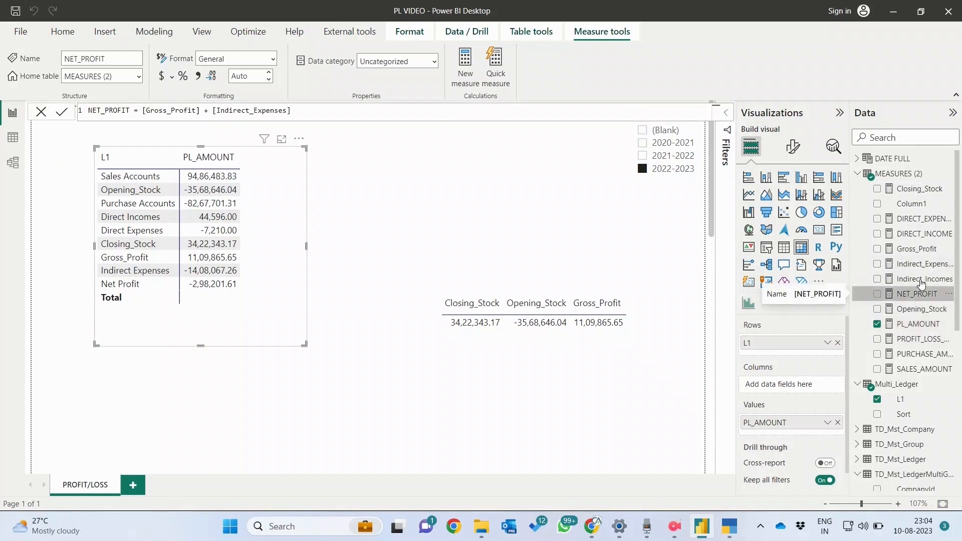
right_click(915, 173)
left_click(824, 252)
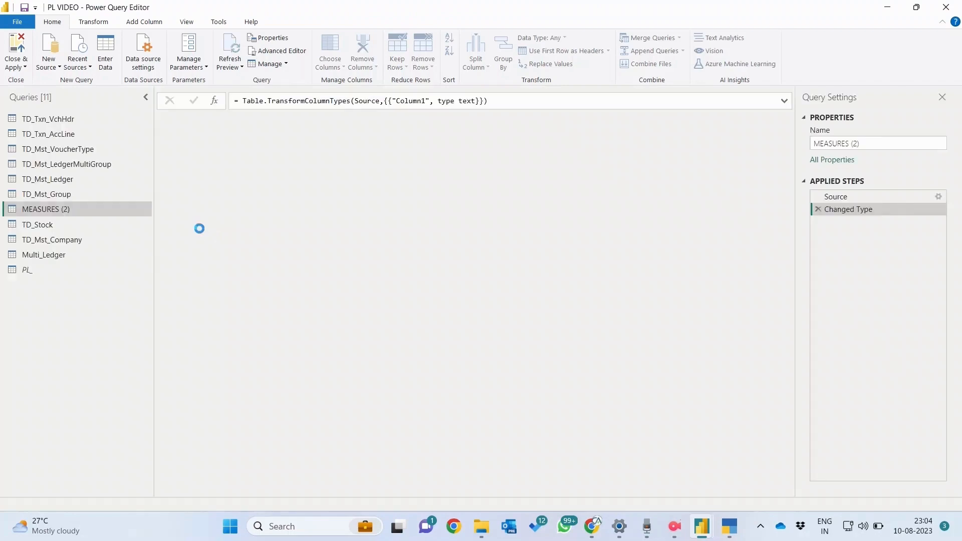
left_click(76, 270)
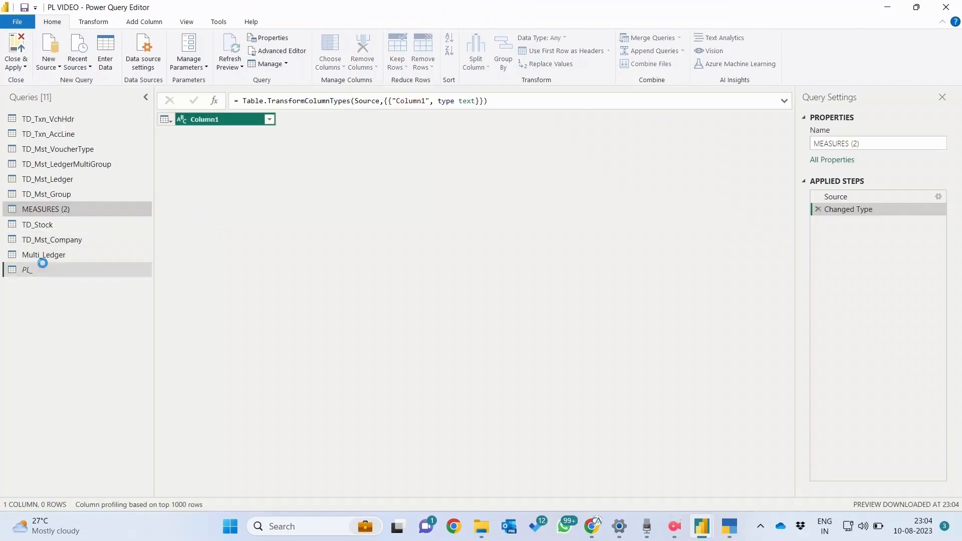
left_click(936, 196)
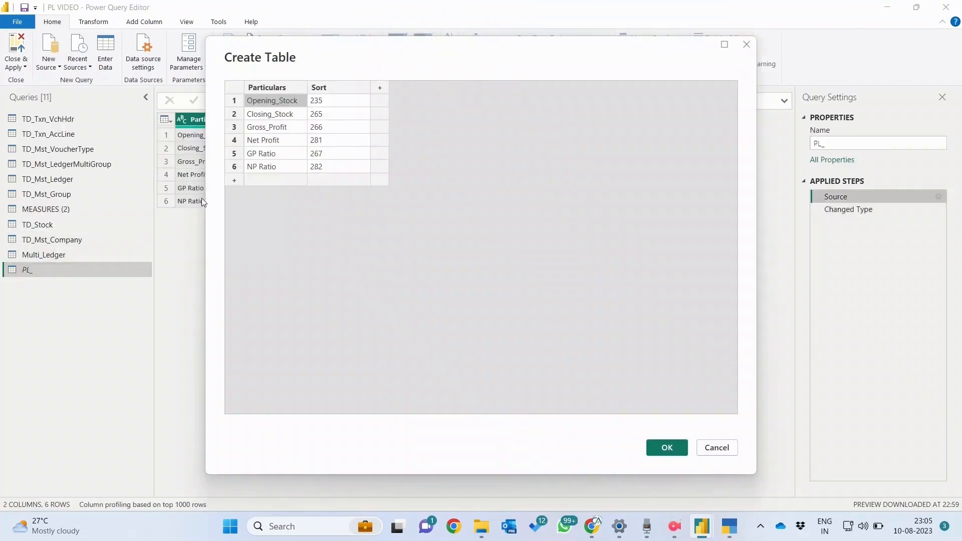
double_click(288, 143)
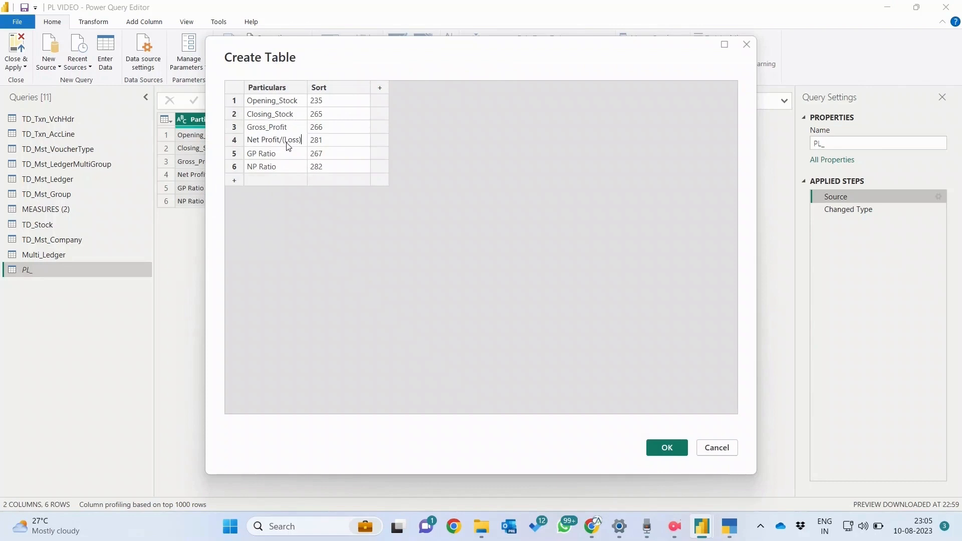
left_click(440, 252)
left_click(668, 454)
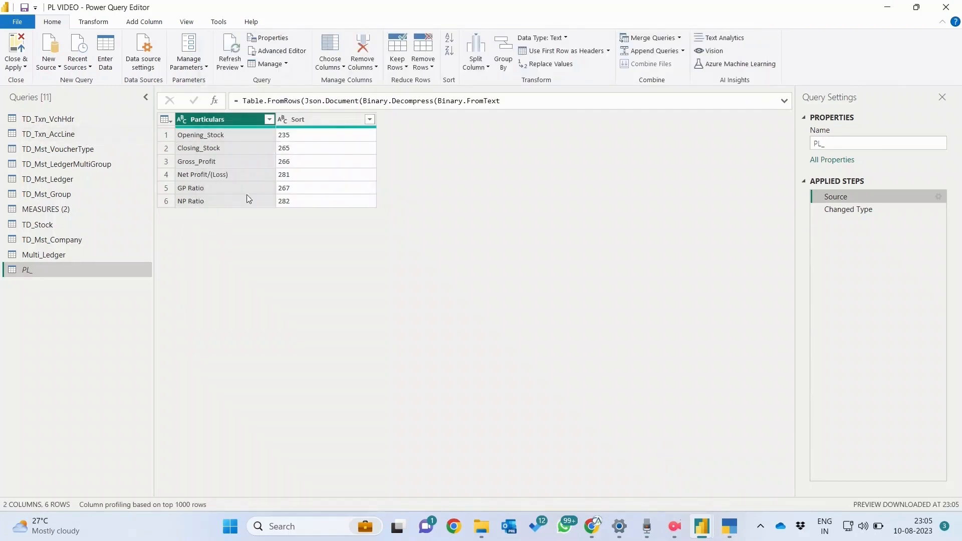
left_click(24, 67)
left_click(29, 93)
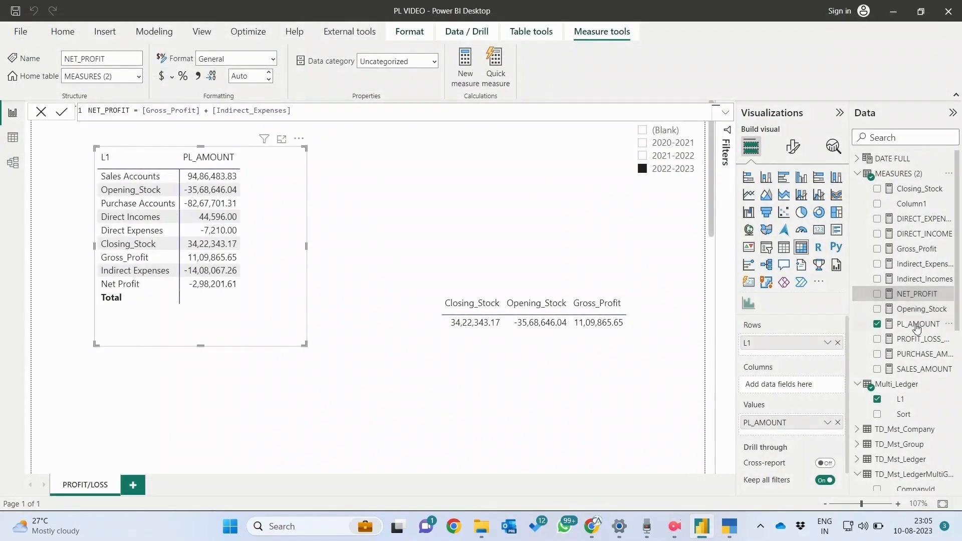
Step: Set the last SWITCH label of the PL_AMOUNT measure to "Net Profit/(Loss)" and commit the measure
left_click(915, 328)
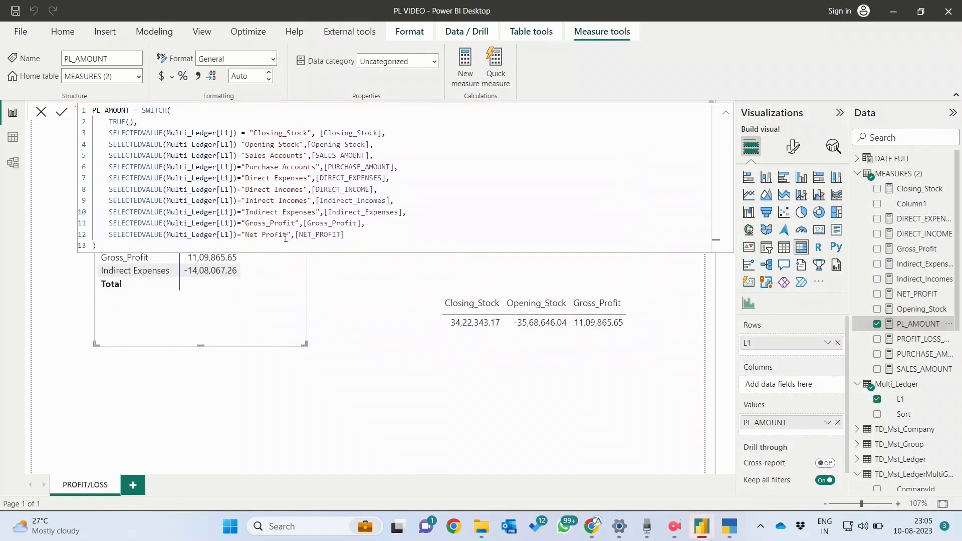
left_click(287, 234)
type("/(")
type("Loss")
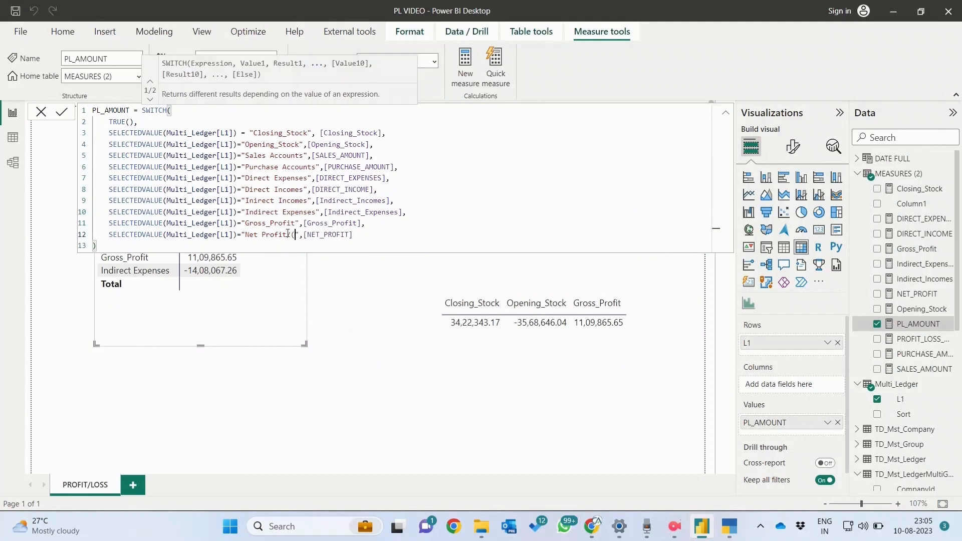
type(")")
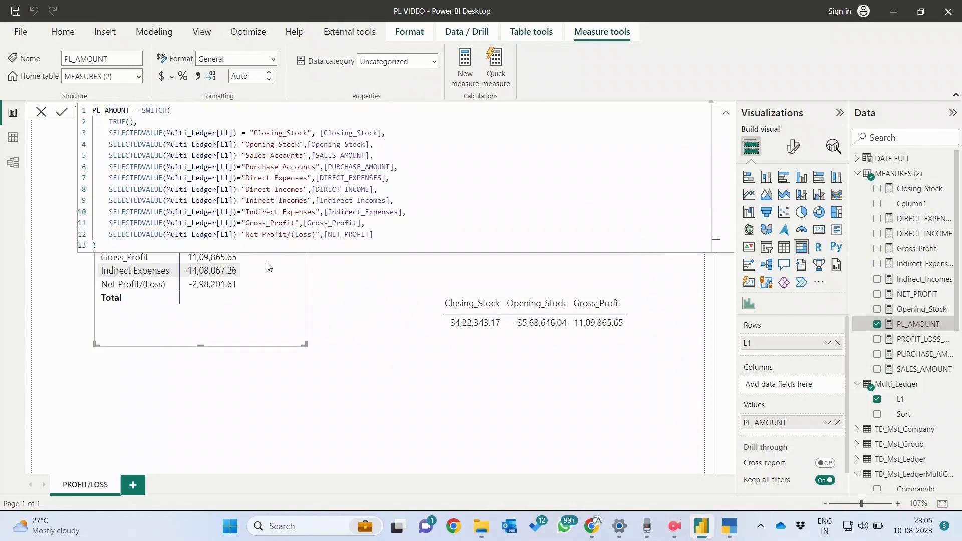
left_click(190, 390)
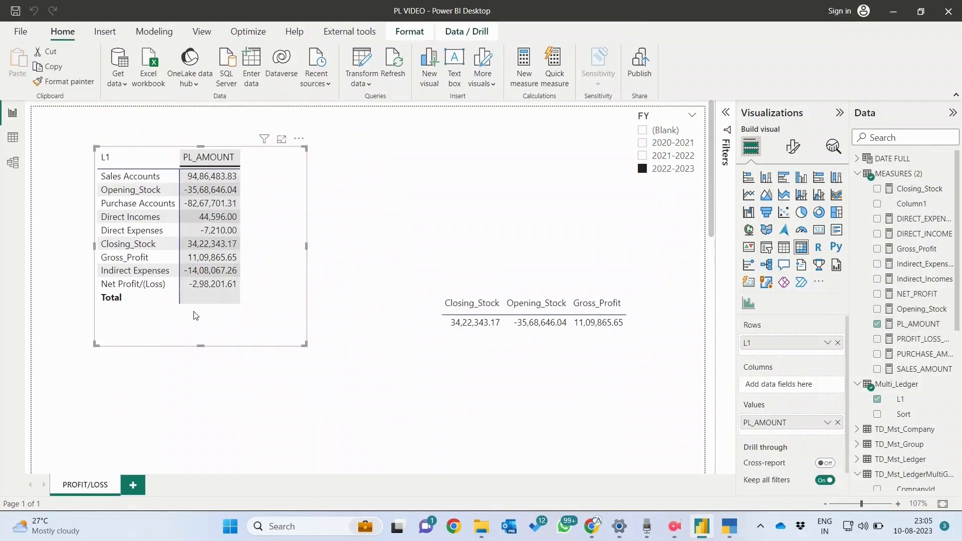
Step: Create a model relationship from Multi_Ledger to the multi-group ledger table on the L1 field, and return to the report page
left_click(18, 169)
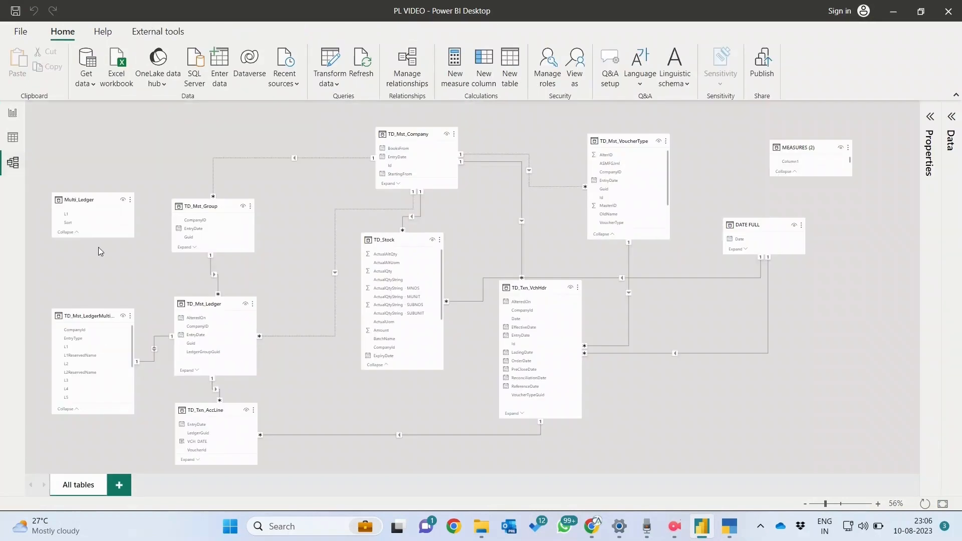
left_click_drag(60, 221, 78, 350)
left_click(13, 138)
left_click(14, 113)
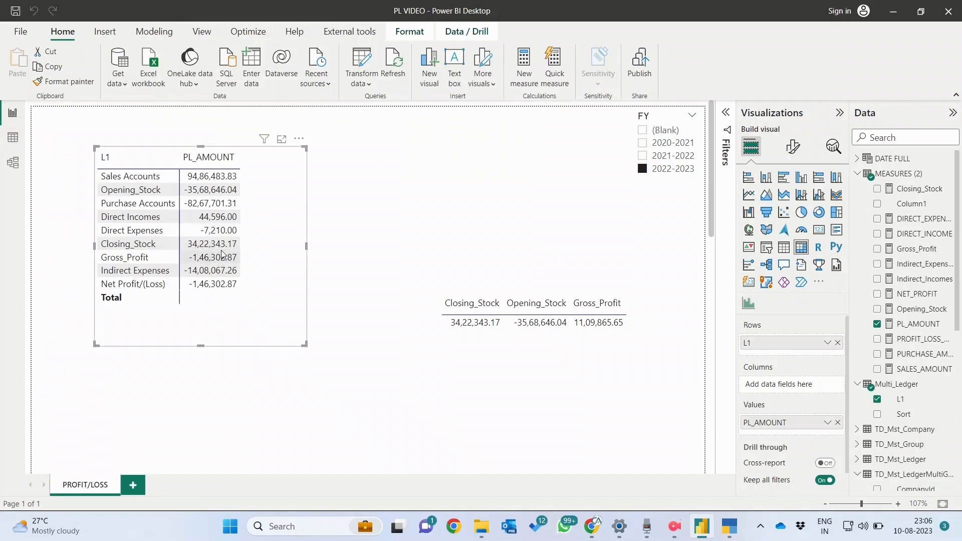
Step: In the Gross_Profit measure, start a CALCULATE function around the existing sum and end the expression with a comma and line break
left_click(916, 249)
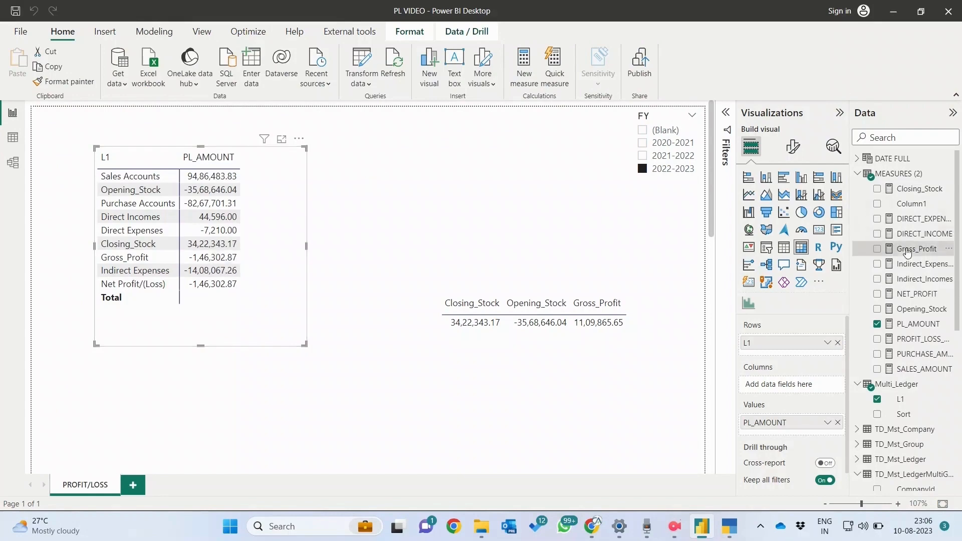
left_click(155, 111)
key("Left")
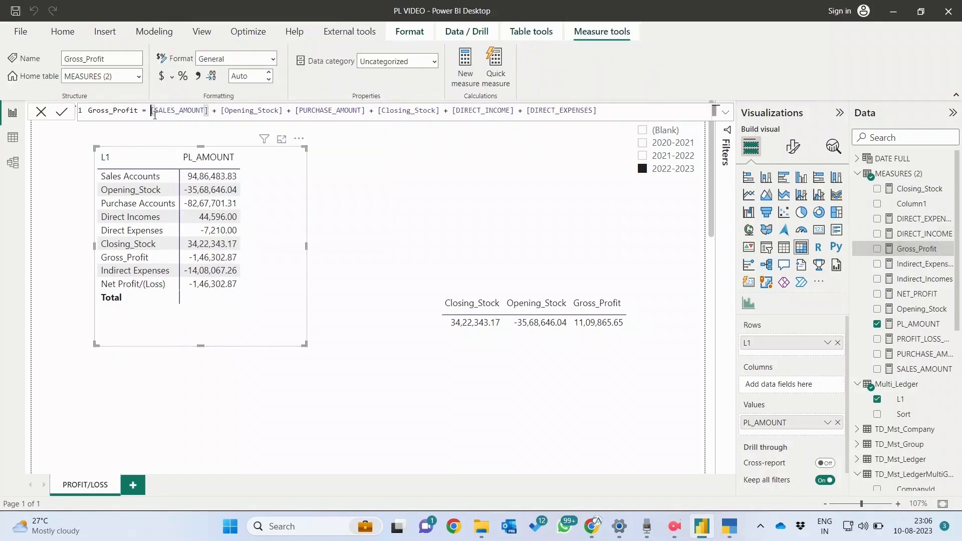
type("CALCULATE(")
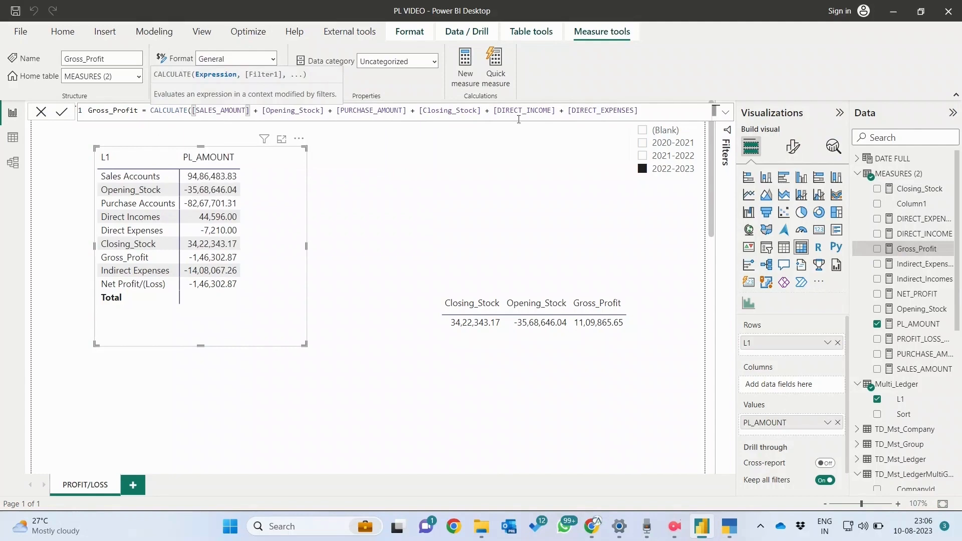
left_click(671, 111)
type(",")
key("shift+Return")
Step: Add ALLSELECTED over the TD_Txn_AccLine table as the filter argument of the Gross_Profit CALCULATE
type("al")
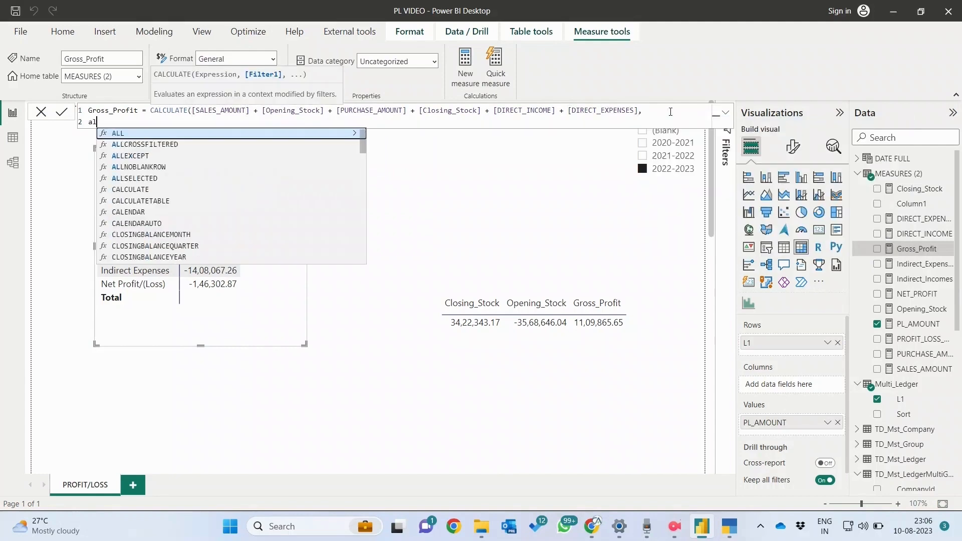
type("l")
key("Down")
key("Down")
key("Down")
key("Down")
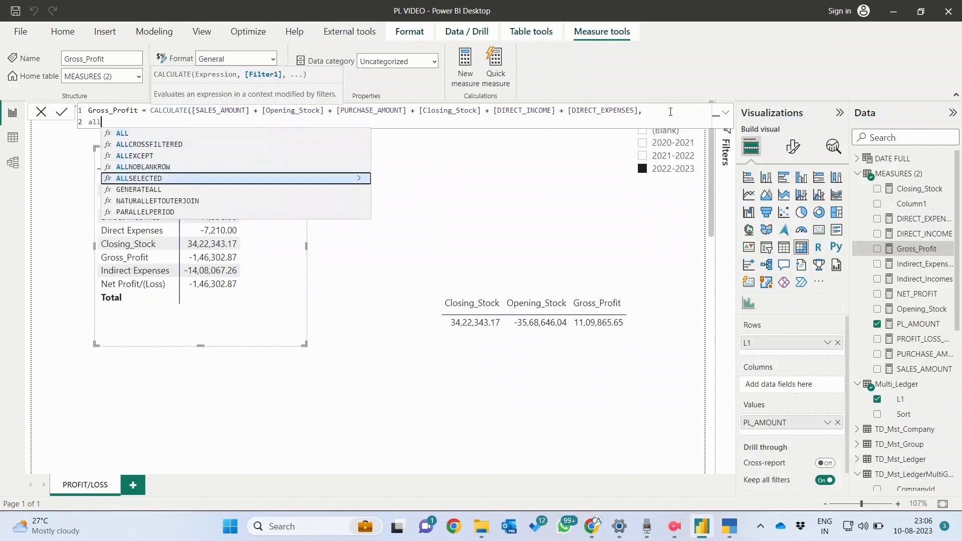
key("Tab")
key("shift+Return")
type("a")
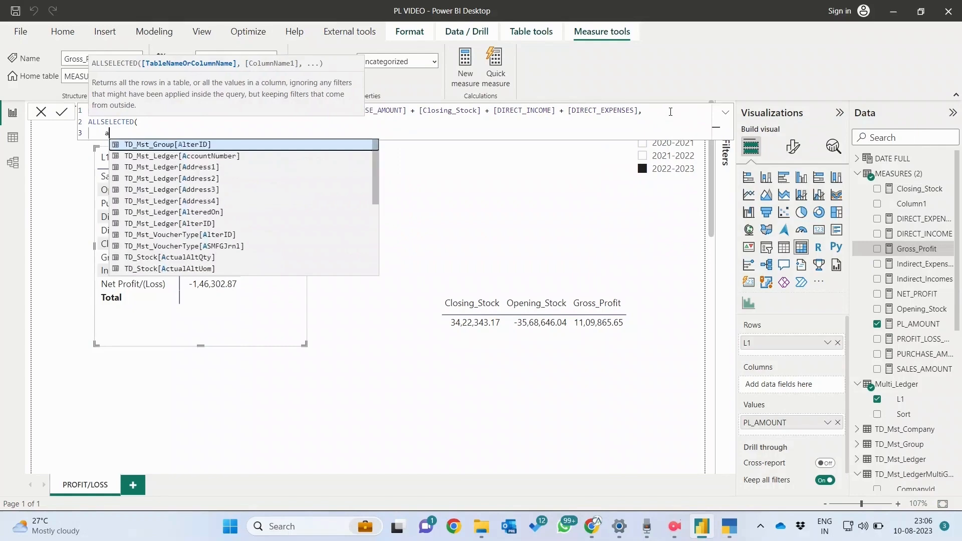
type("cc")
key("Down")
key("Tab")
Step: Close the ALLSELECTED and CALCULATE functions on separate lines and commit the Gross_Profit measure
key("shift+Return")
type(")")
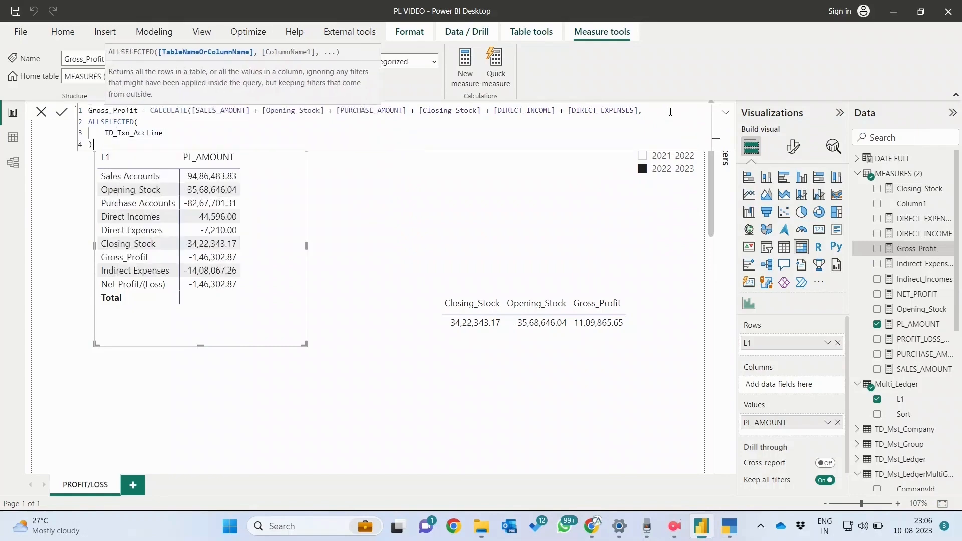
key("shift+Return")
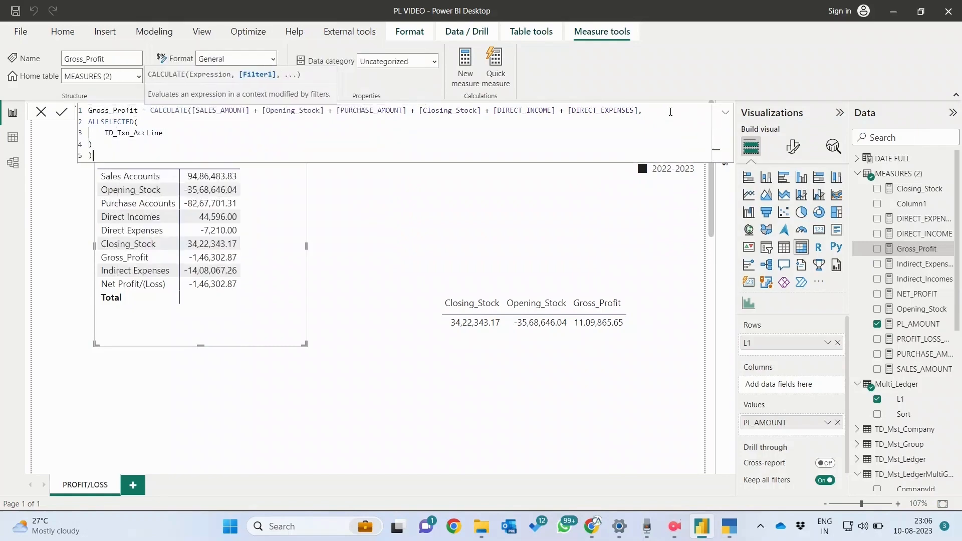
type(")")
key("Return")
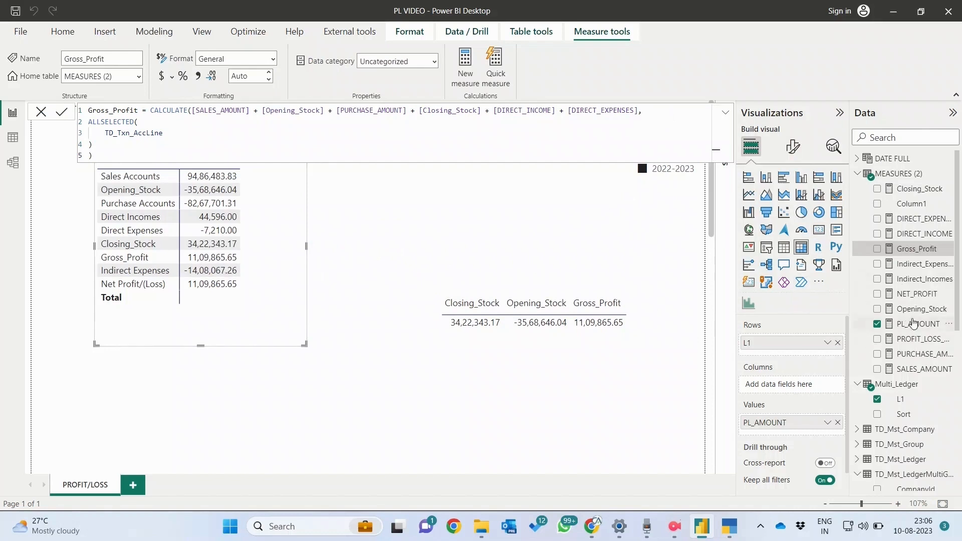
Step: In the NET_PROFIT measure, start a CALCULATE function around [Gross_Profit] + [Indirect_Expenses] and follow it with a comma and line break
left_click(916, 295)
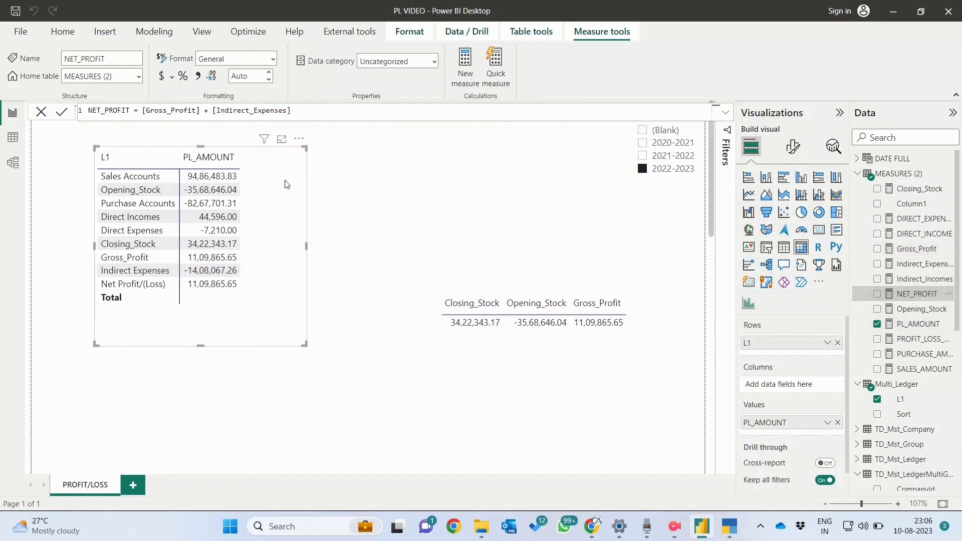
left_click(144, 110)
type("c")
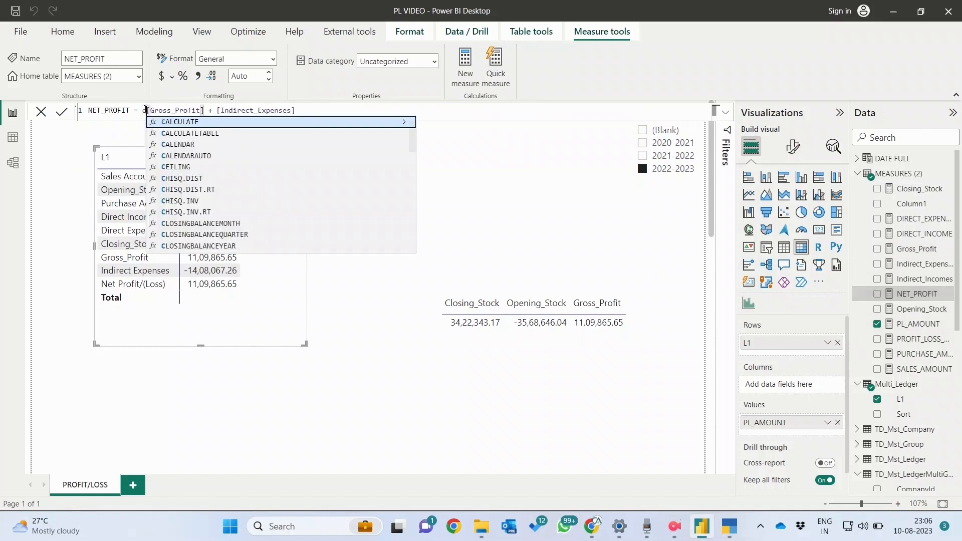
type("a")
key("Tab")
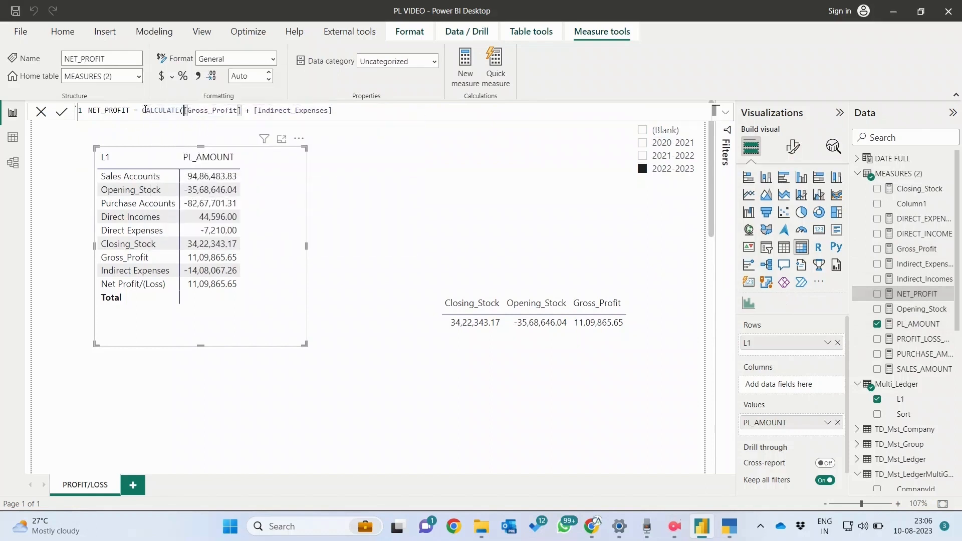
left_click(359, 110)
type(",")
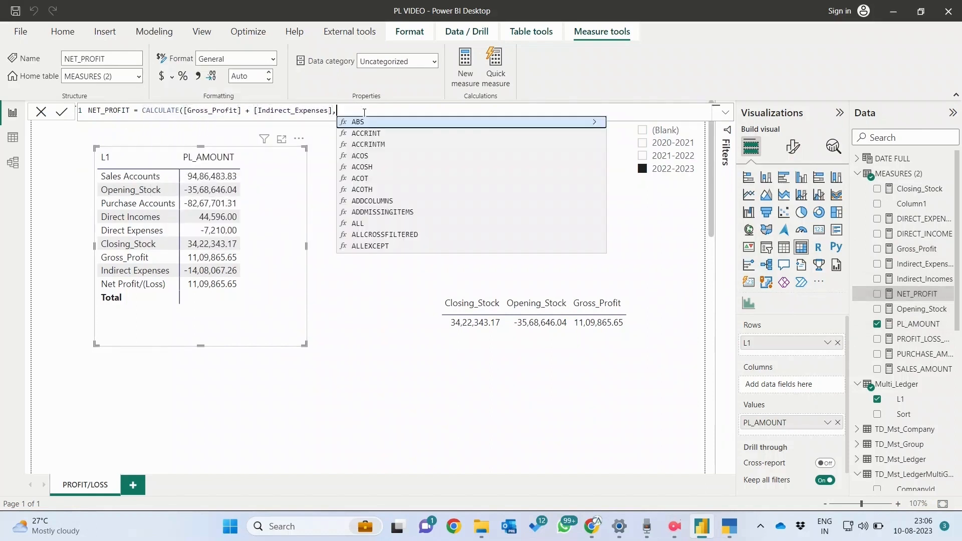
key("alt+Return")
Step: Add ALLSELECTED over the TD_Txn_AccLine table as the filter argument of the NET_PROFIT CALCULATE
type("ALL(")
key("BackSpace")
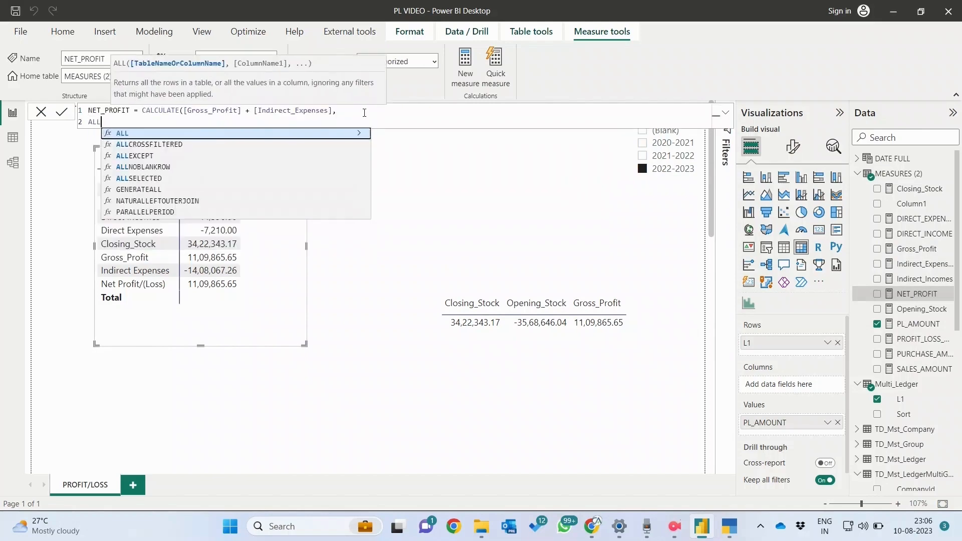
type("se")
key("Tab")
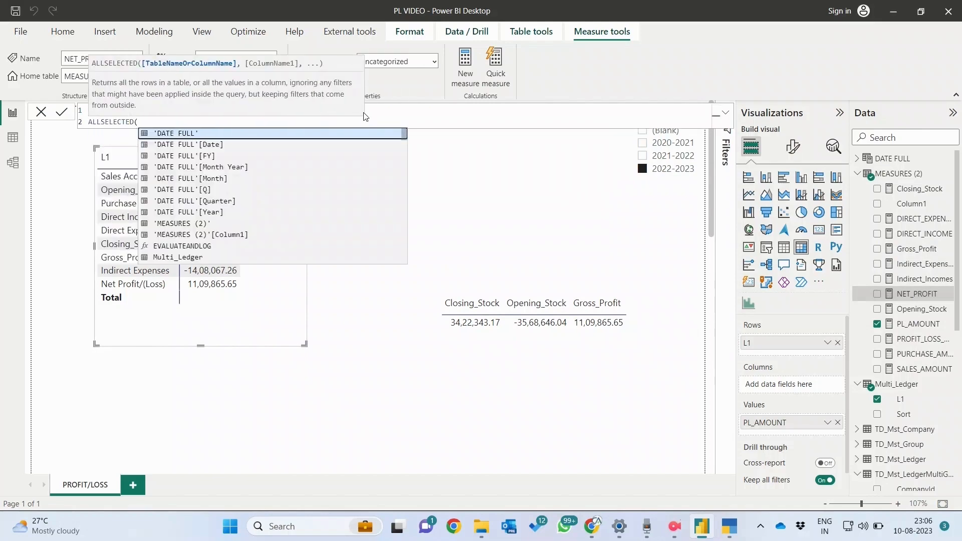
key("alt+Return")
type("acc")
key("Down")
key("Tab")
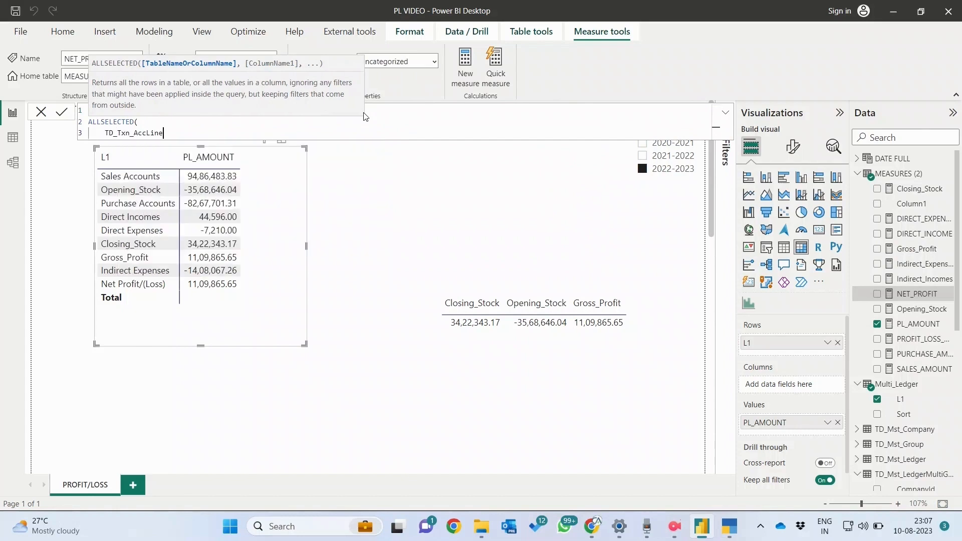
Step: Close both functions of the NET_PROFIT measure on separate lines, commit it, and leave the formula editor
key("Return")
type(")")
key("Return")
type(")")
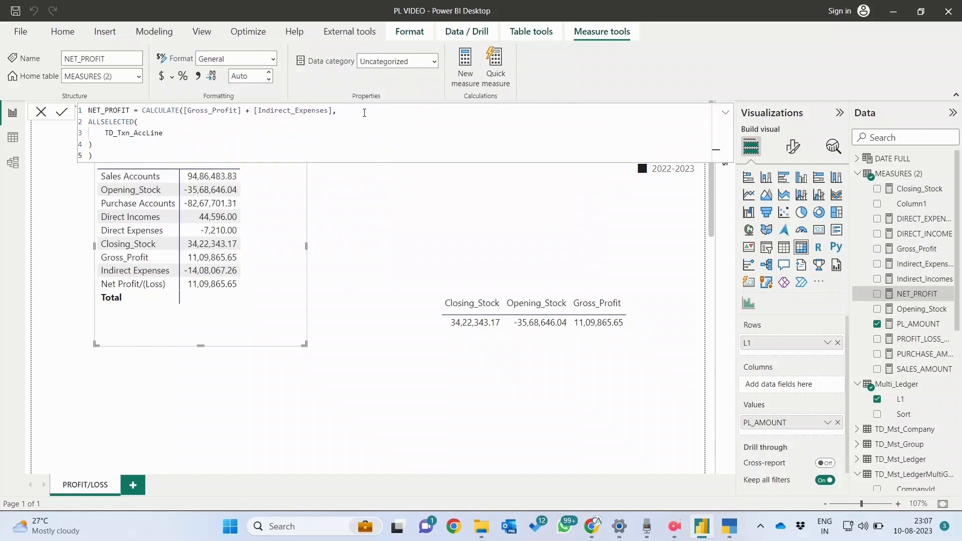
key("Return")
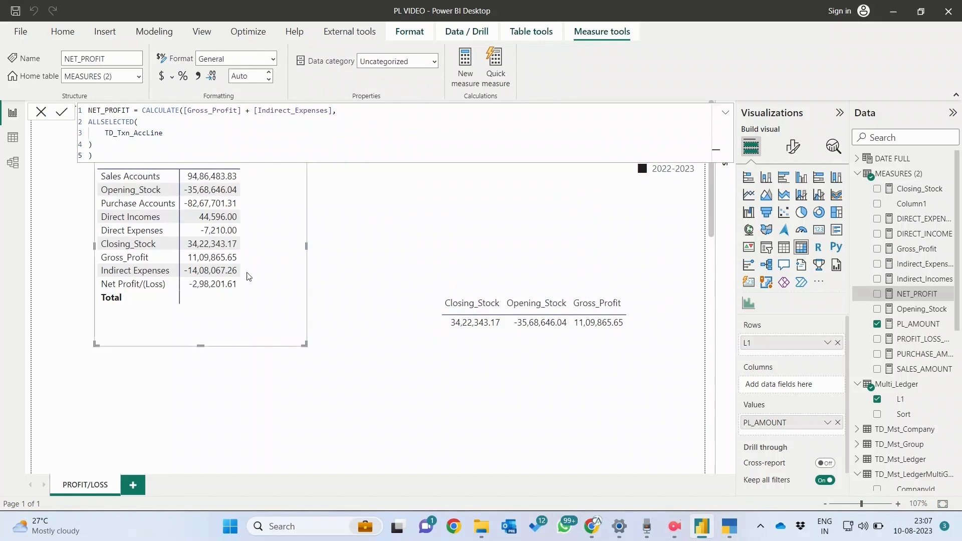
left_click(35, 116)
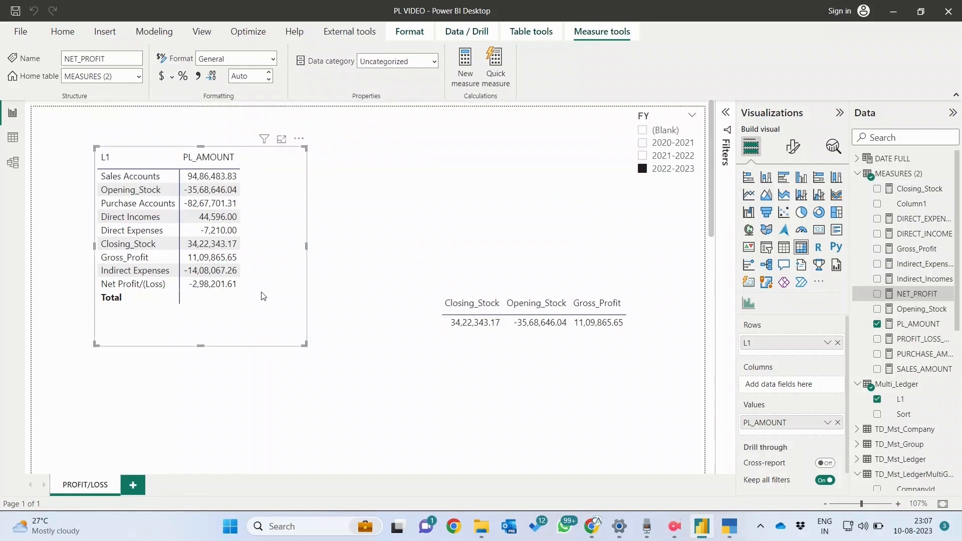
Step: Delete the table visual of Closing_Stock, Opening_Stock and Gross_Profit, and reposition and widen the profit and loss matrix
left_click(539, 392)
key("Delete")
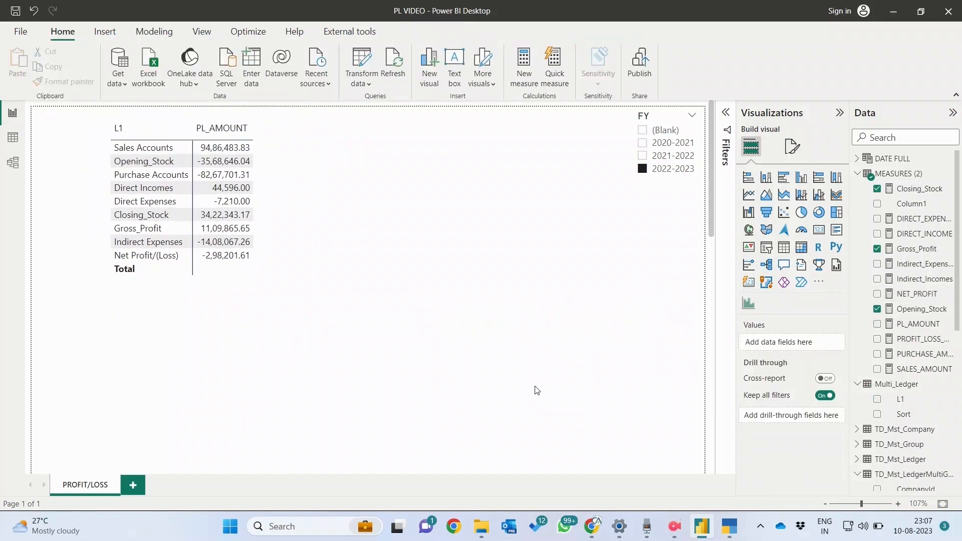
left_click(246, 295)
left_click_drag(246, 294, 259, 301)
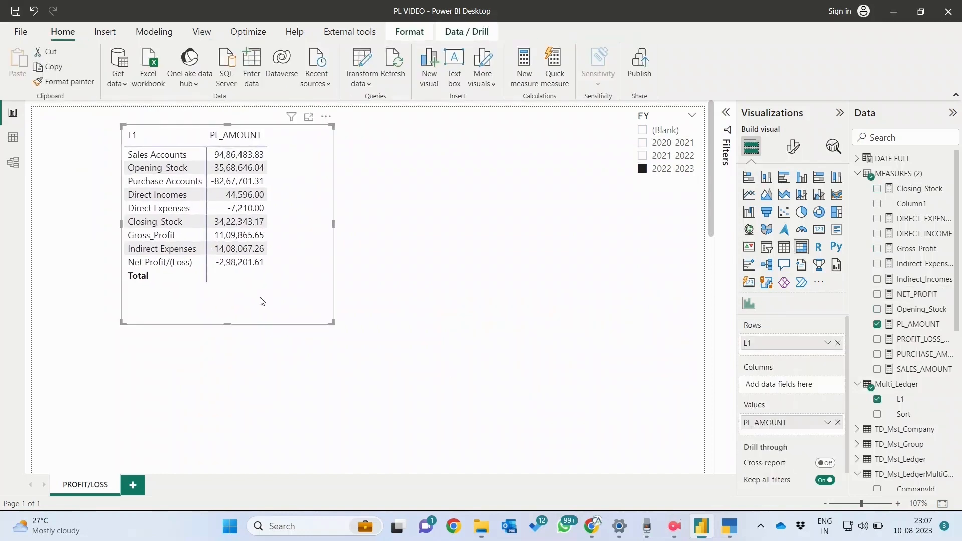
left_click_drag(339, 229, 441, 240)
left_click_drag(347, 281, 374, 296)
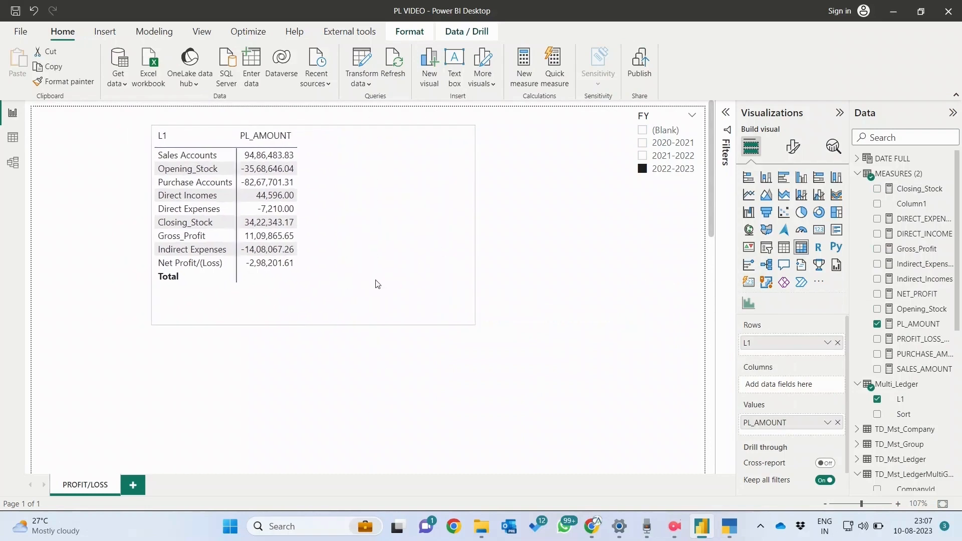
Step: Change the FY slicer's style to Dropdown
left_click(654, 182)
left_click(793, 146)
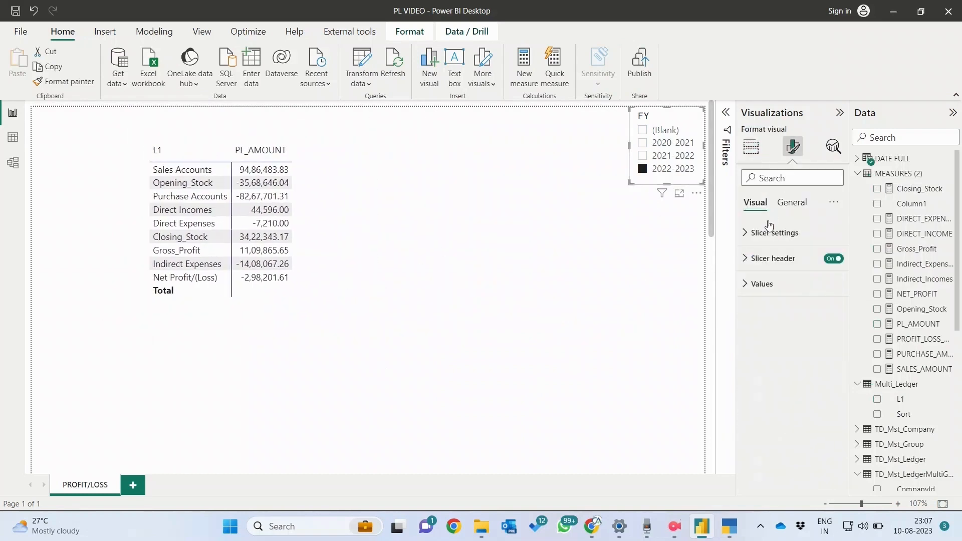
left_click(774, 232)
left_click(792, 295)
left_click(769, 337)
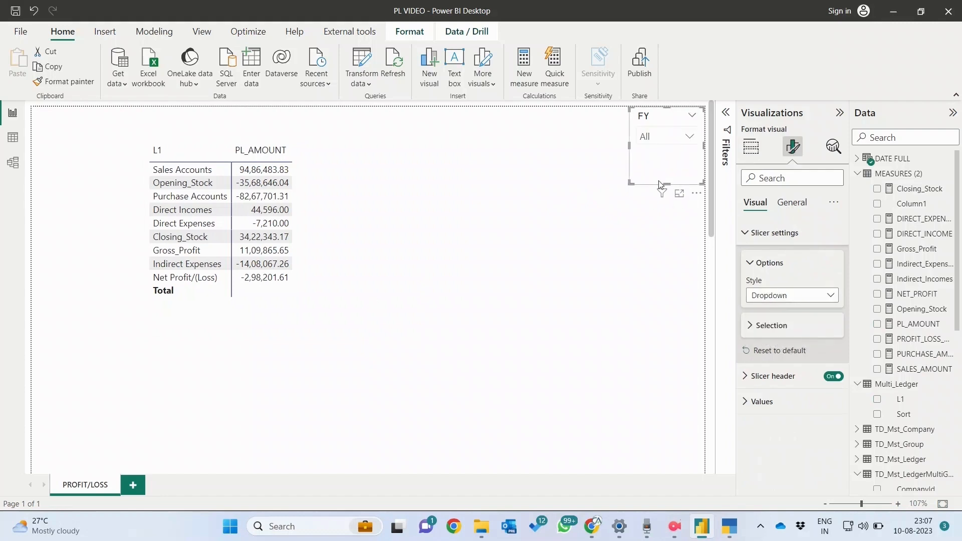
Step: Reduce the FY slicer's height to fit the dropdown and move it to the report page's upper-left corner
left_click_drag(666, 182, 667, 160)
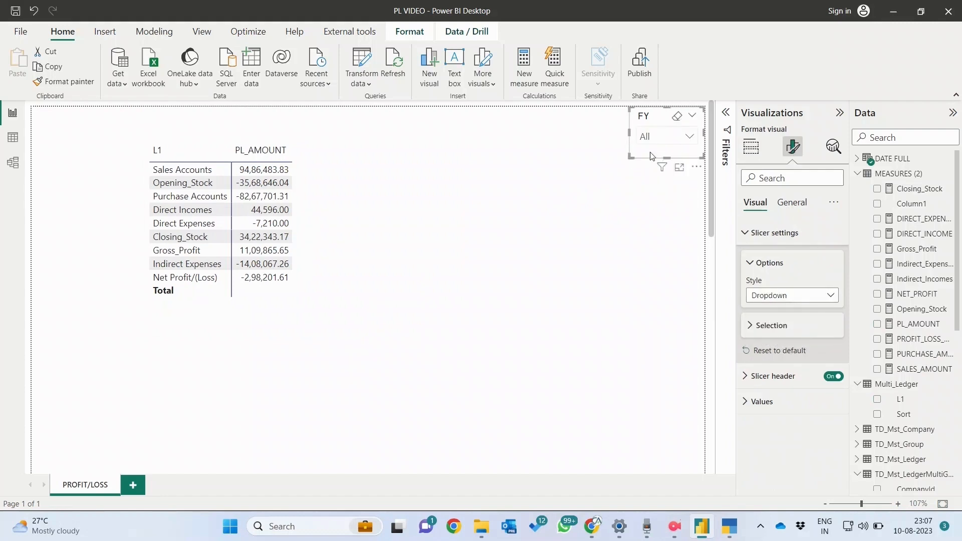
left_click_drag(676, 117, 79, 116)
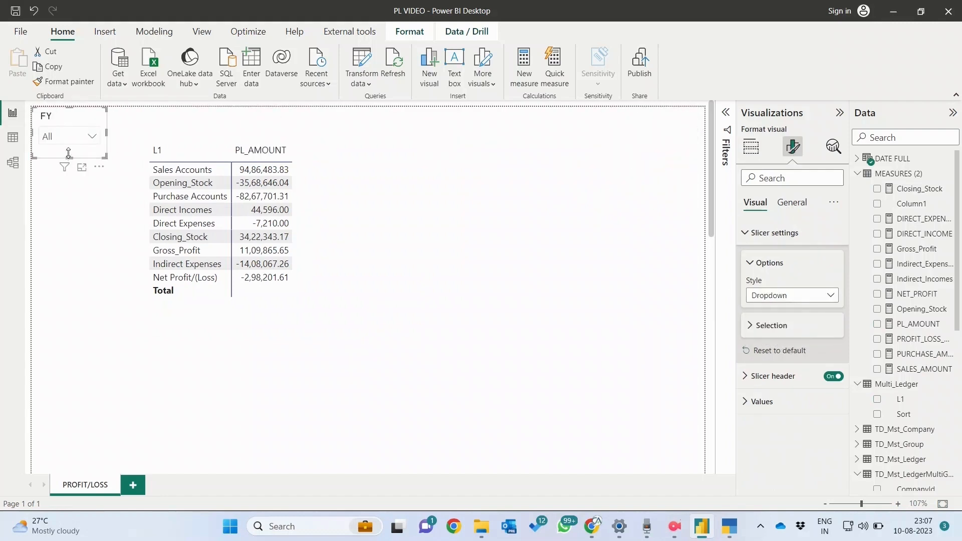
left_click_drag(69, 153, 69, 150)
left_click(797, 203)
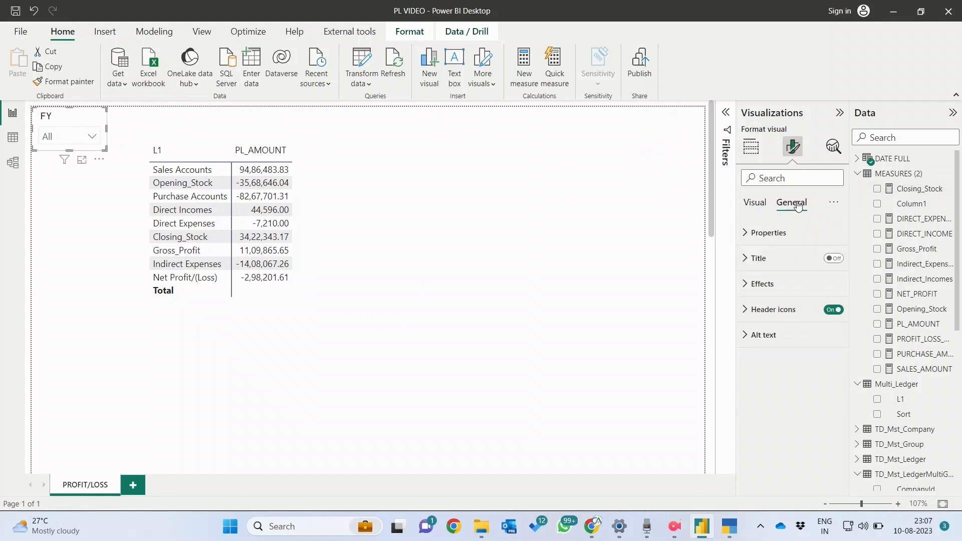
left_click(784, 256)
left_click(757, 258)
left_click(770, 285)
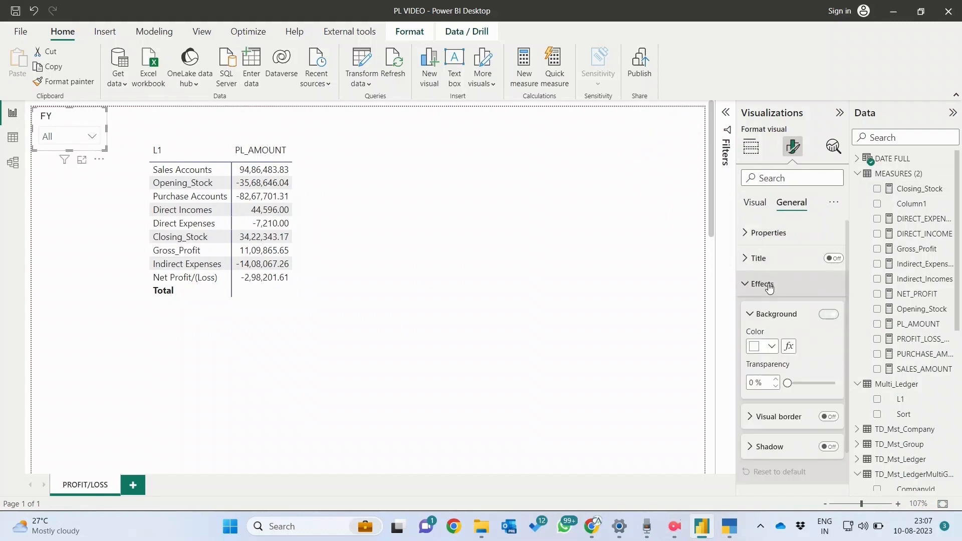
left_click(770, 285)
left_click(756, 204)
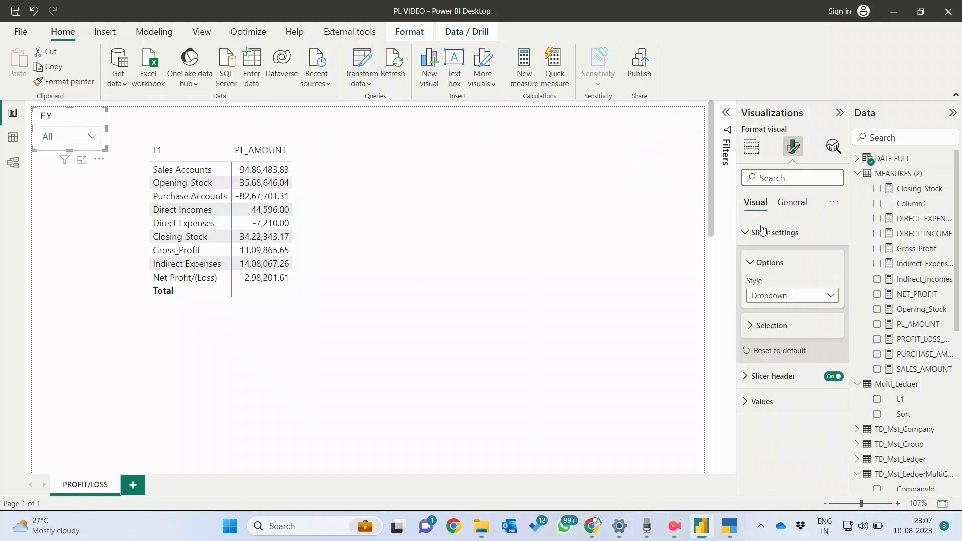
Step: Turn off the FY slicer's header, widen the slicer, and give it the title FINANCIAL YEAR
left_click(833, 376)
left_click_drag(69, 149, 128, 131)
left_click(794, 211)
left_click(802, 258)
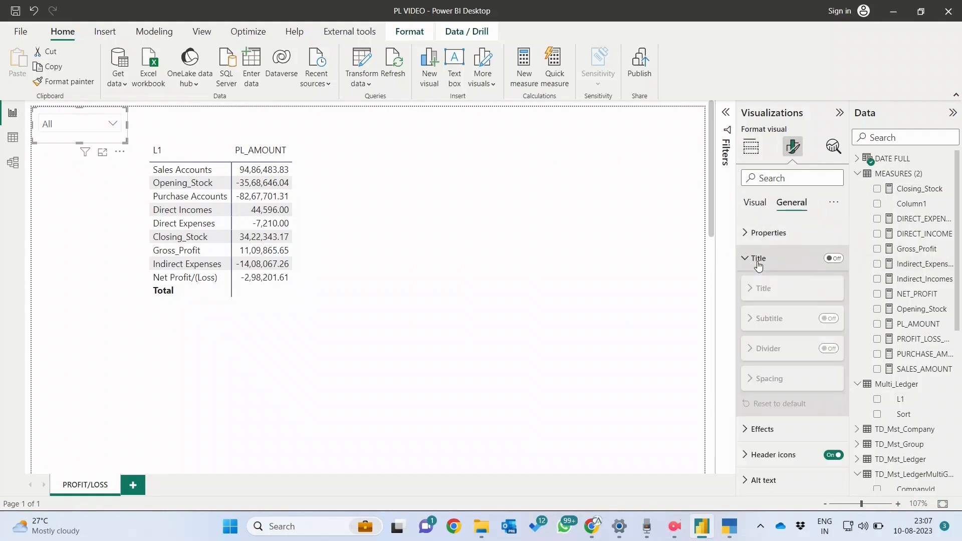
left_click(833, 258)
left_click(778, 320)
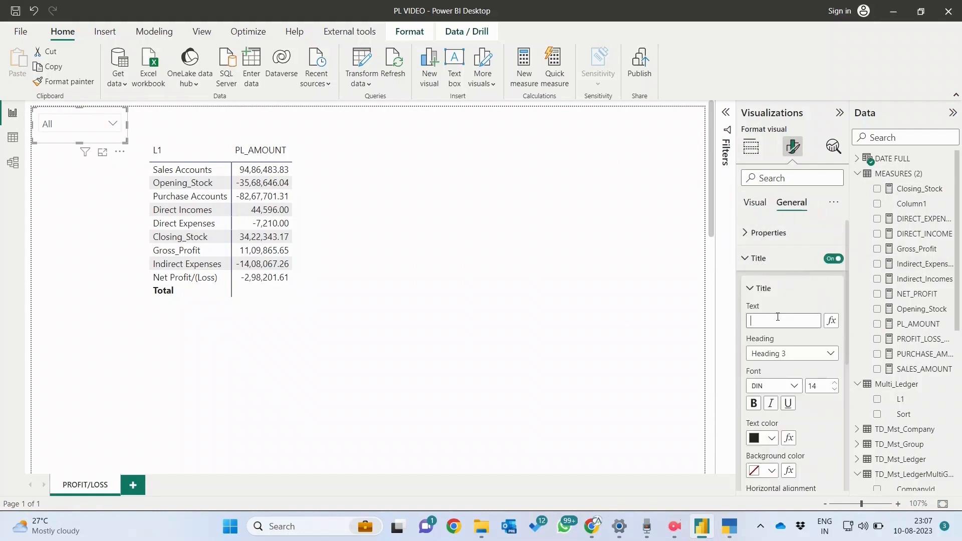
type("FINANCIAL YEAR")
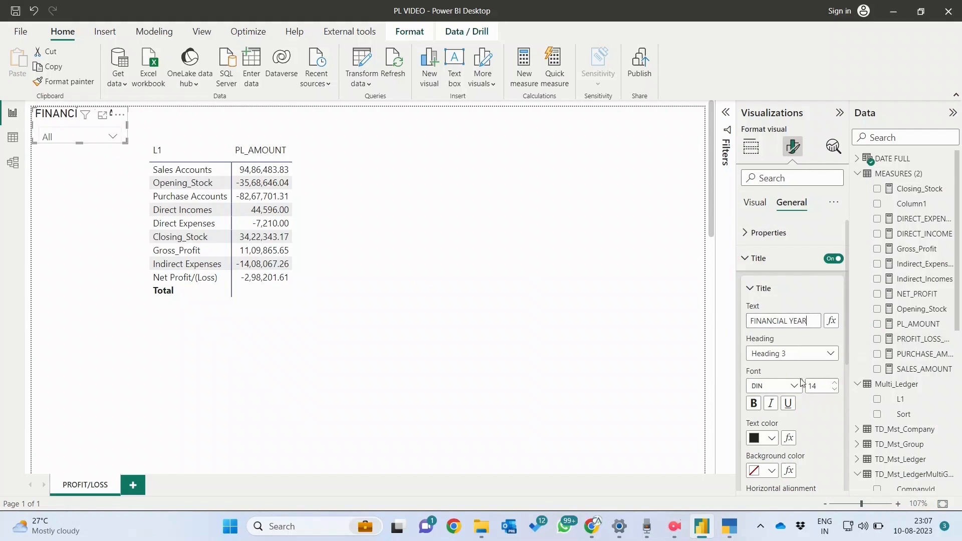
Step: Format the slicer's title in Arial Black at size 8 with a dark blue text color
type("12")
type("8")
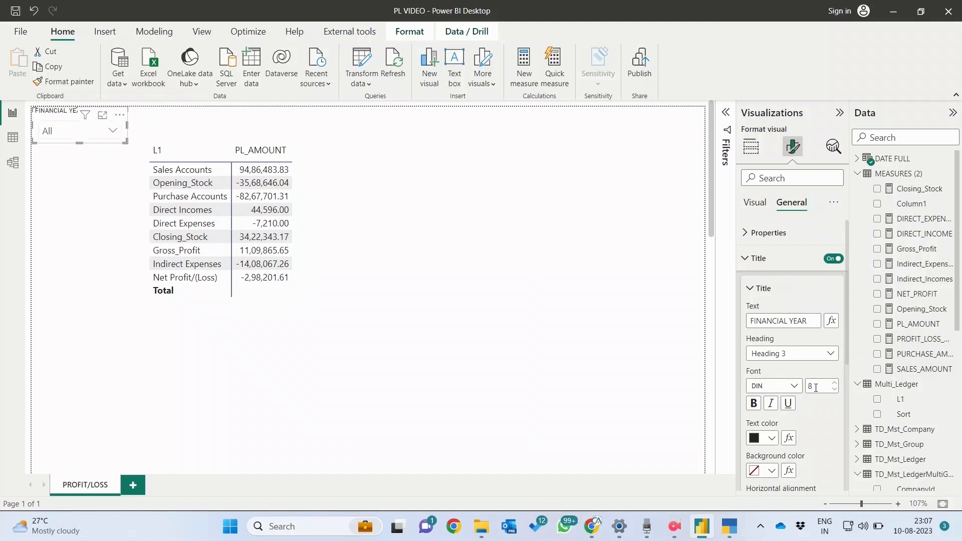
left_click(785, 391)
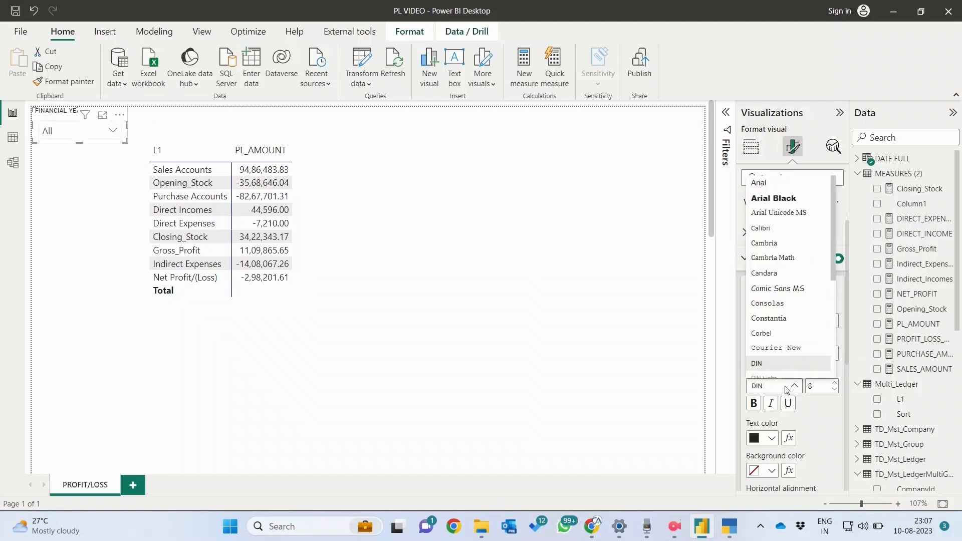
left_click(776, 208)
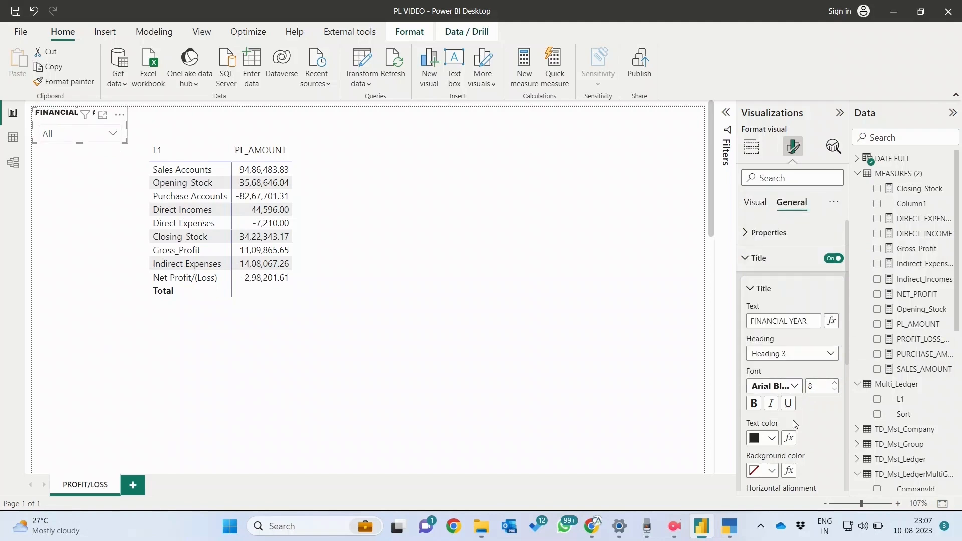
left_click(772, 438)
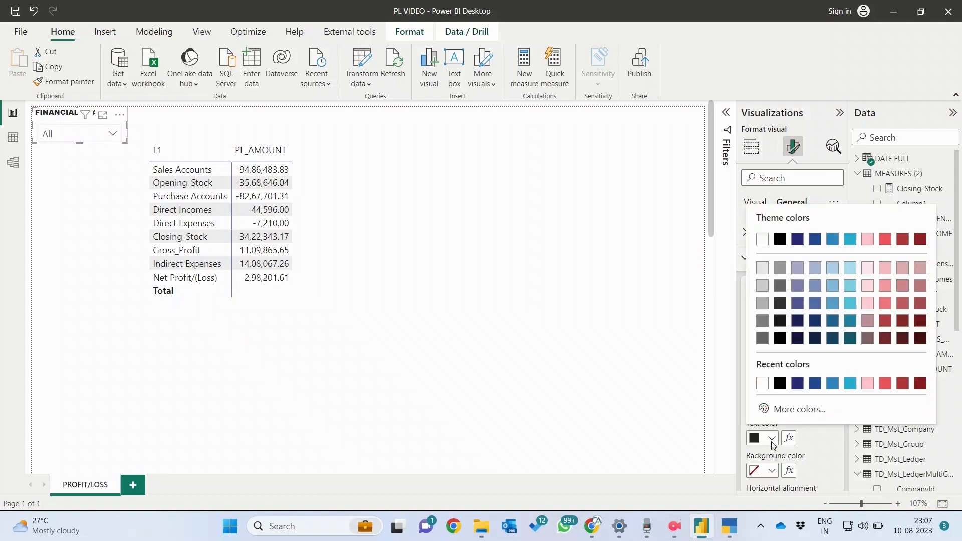
left_click(833, 340)
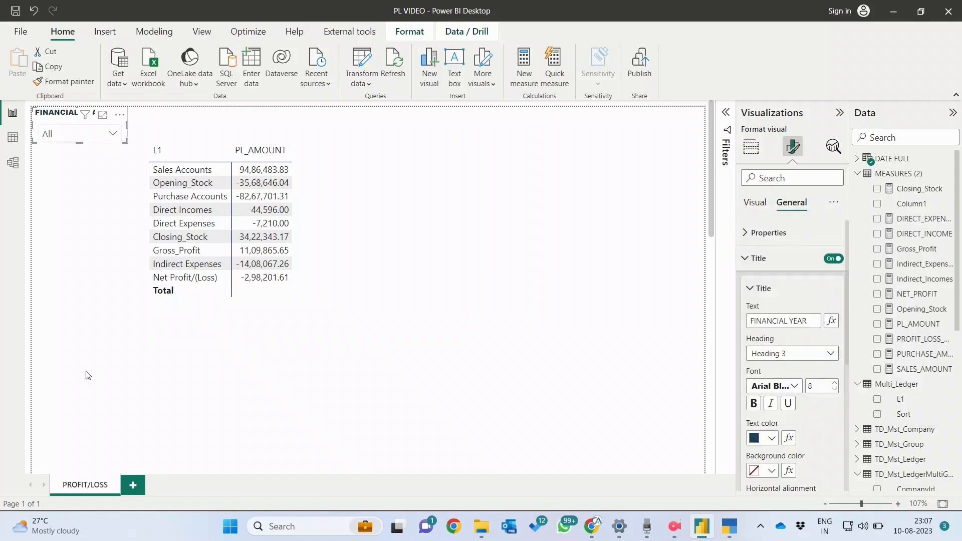
left_click(98, 344)
Step: Filter the report by financial years 2022-2023, 2021-2022 and 2020-2021 in turn, ending with 2022-2023 selected
left_click(80, 135)
left_click(75, 193)
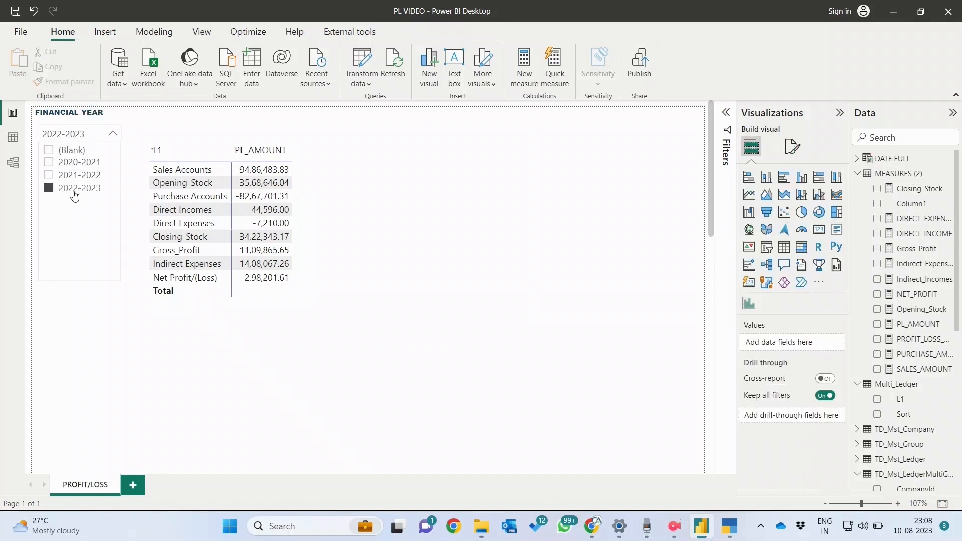
left_click(70, 176)
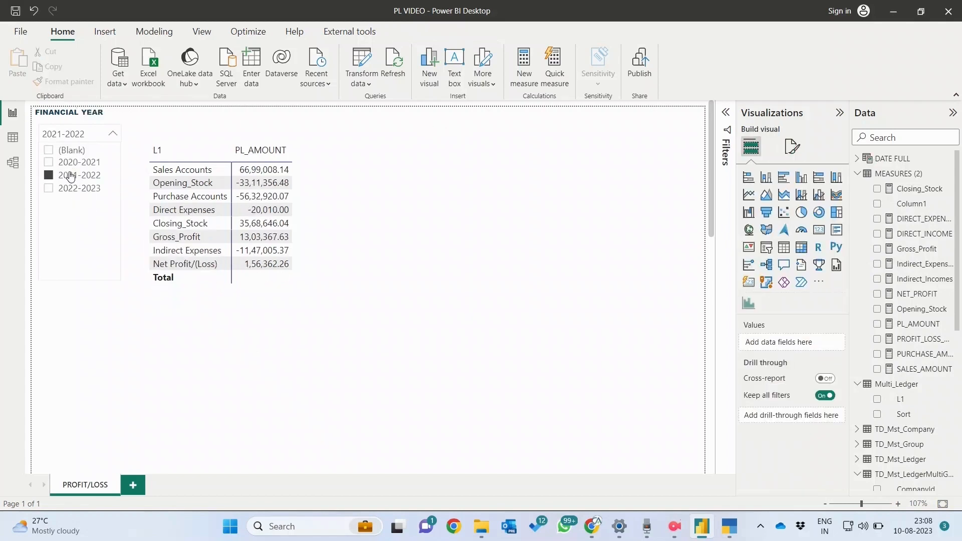
left_click(70, 163)
left_click(70, 189)
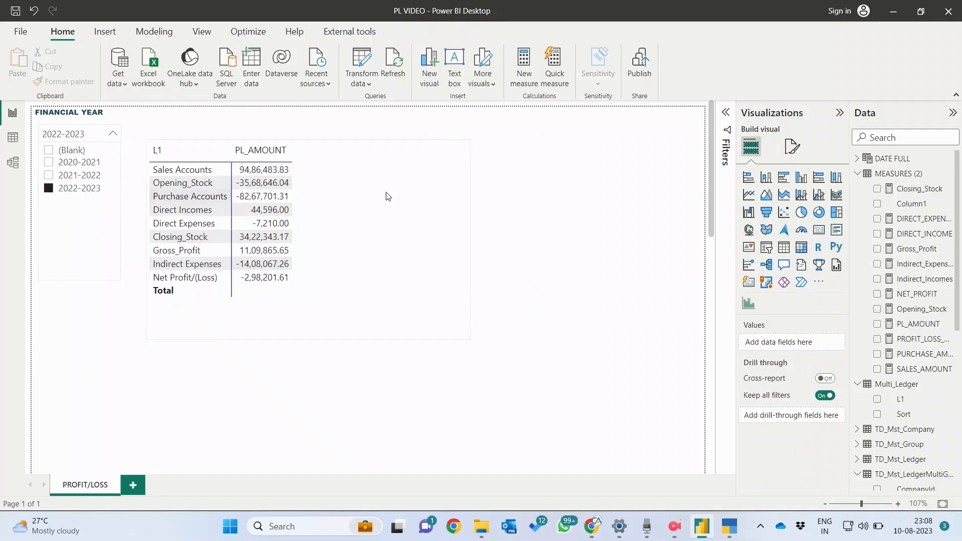
Step: Turn off the row subtotals of the profit and loss matrix
left_click(245, 313)
left_click(792, 146)
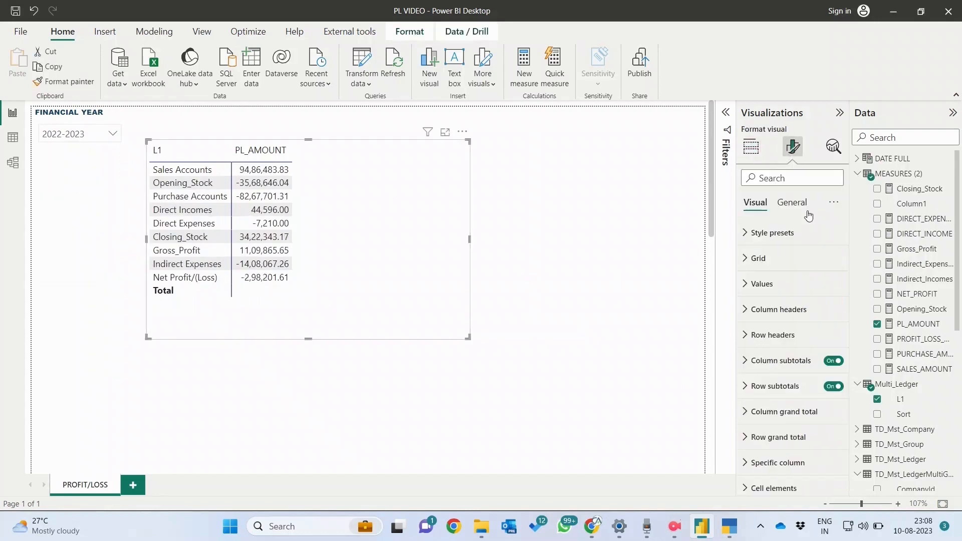
left_click(833, 325)
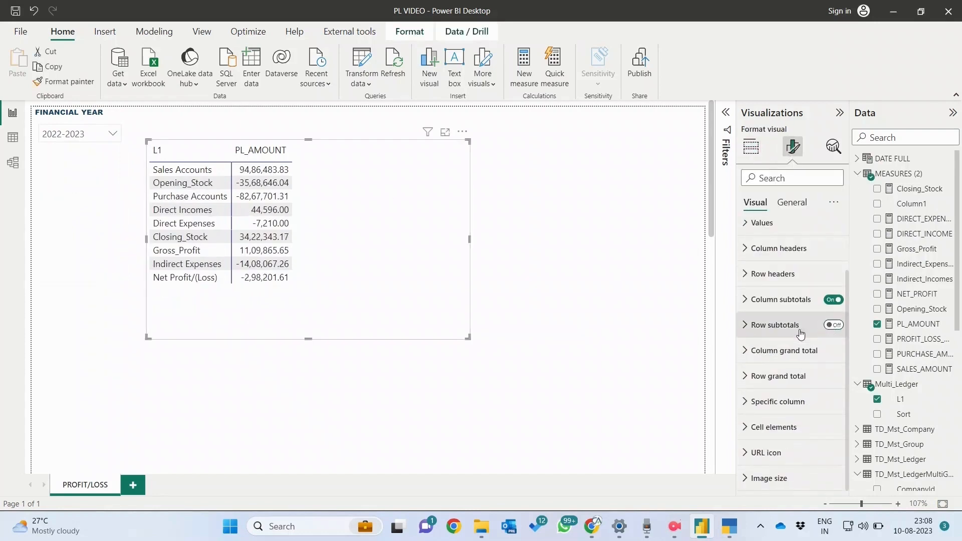
Step: Move the profit and loss matrix next to the financial year slicer and make it taller and slightly wider
mouse_move(322, 285)
left_mouse_down()
mouse_move(359, 269)
mouse_move(336, 271)
mouse_move(331, 285)
mouse_move(335, 271)
left_mouse_up()
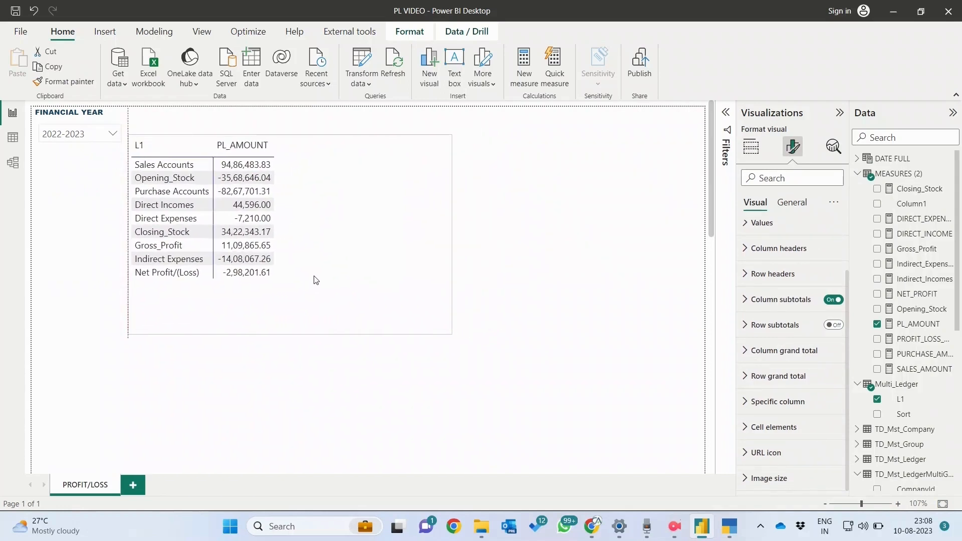
left_click_drag(291, 335, 293, 469)
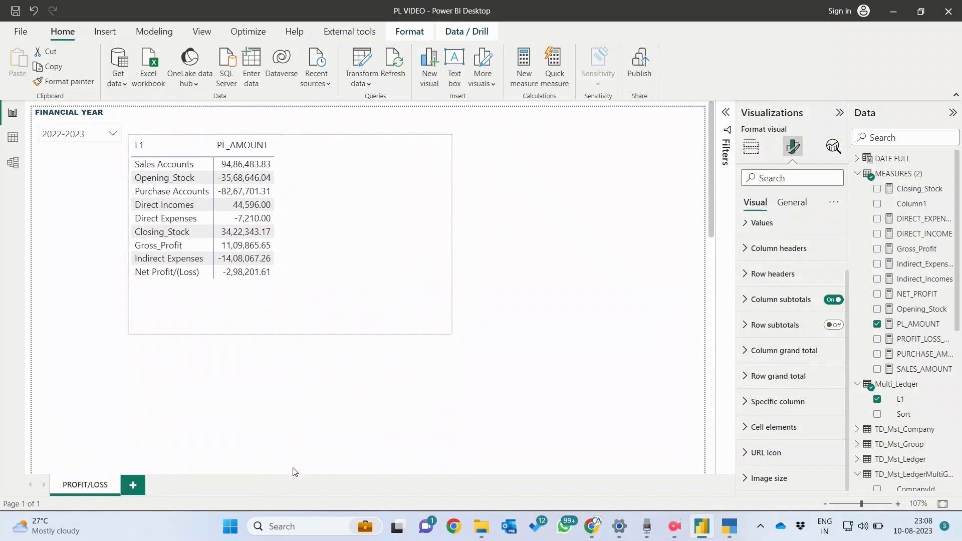
left_click_drag(291, 333, 289, 392)
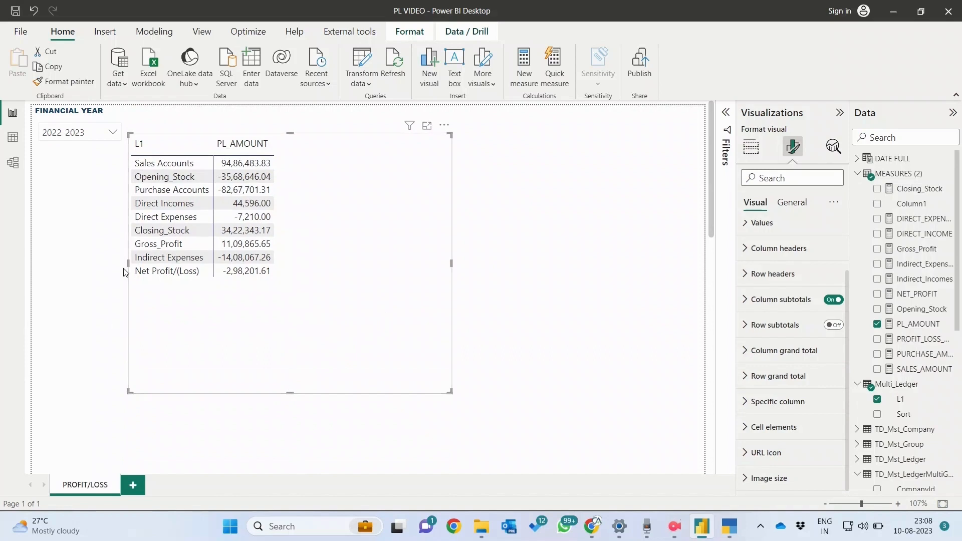
left_click_drag(451, 263, 465, 266)
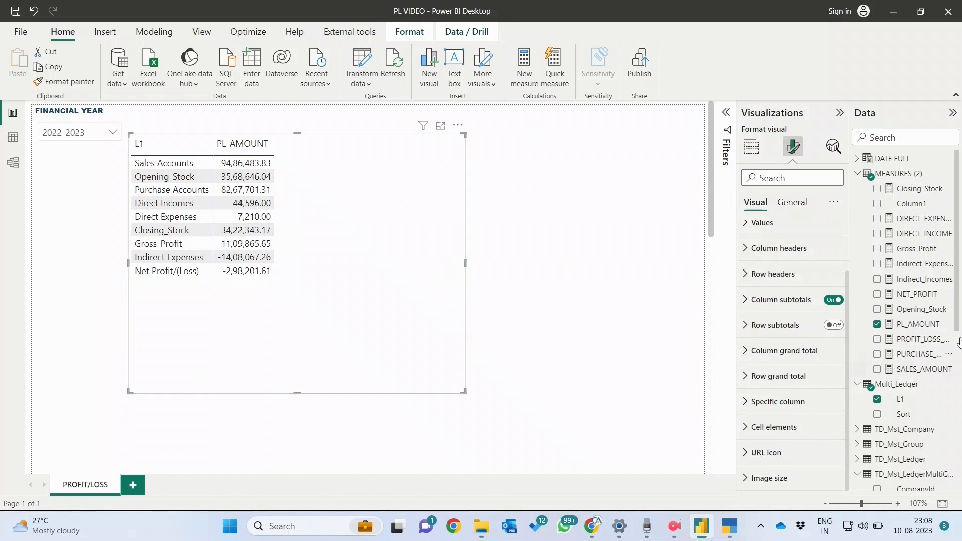
Step: Add the ledger Name field below L1 in the matrix rows and expand the whole hierarchy down one level
scroll(910, 405, "down", 1)
scroll(909, 405, "down", 3)
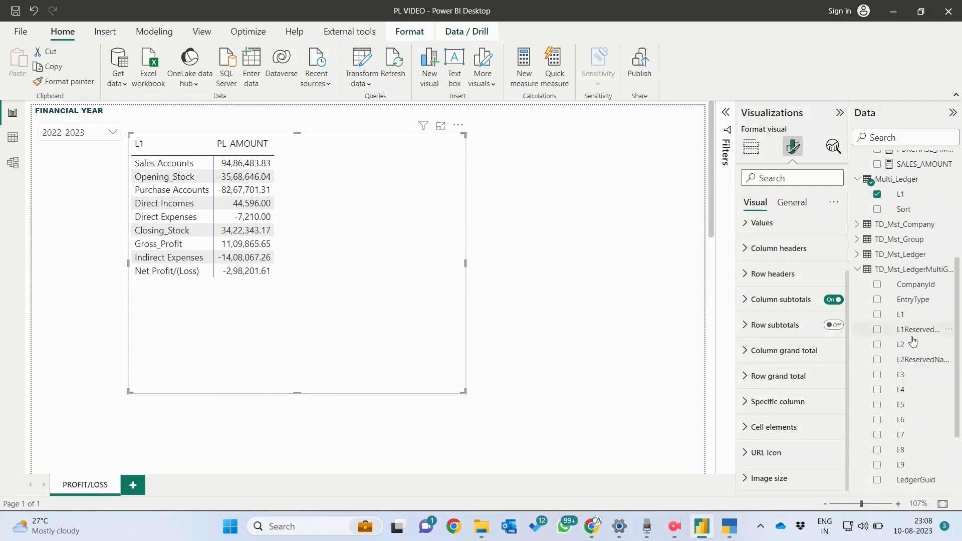
left_click(752, 147)
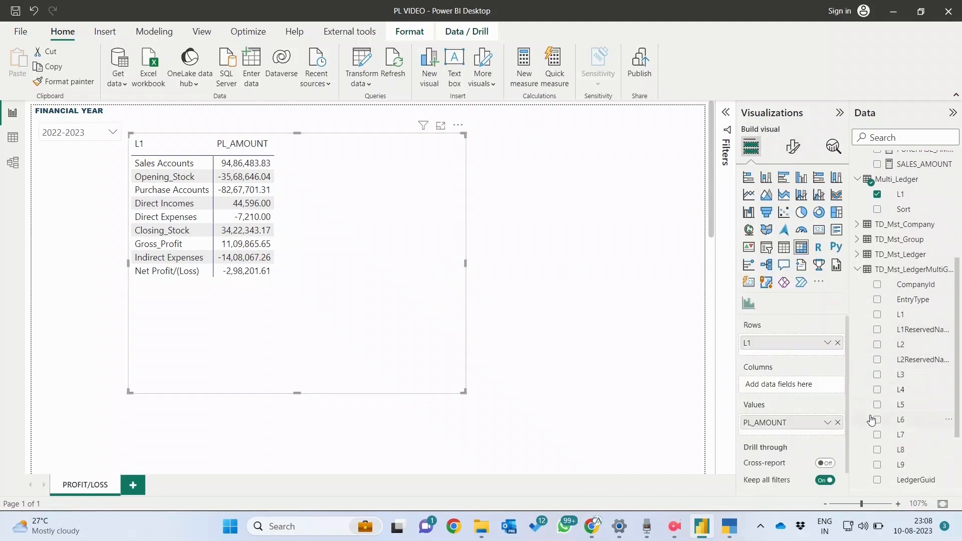
scroll(918, 396, "down", 2)
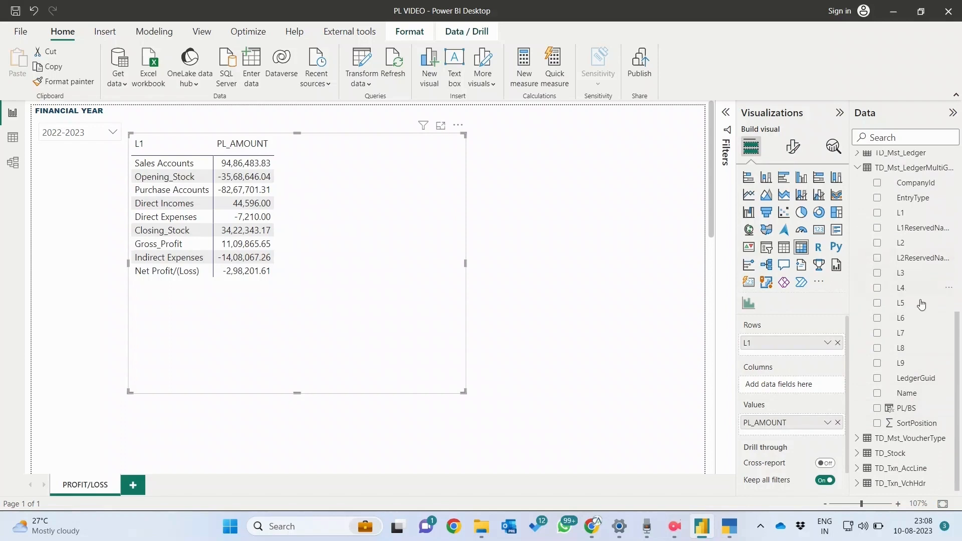
left_click_drag(911, 393, 805, 350)
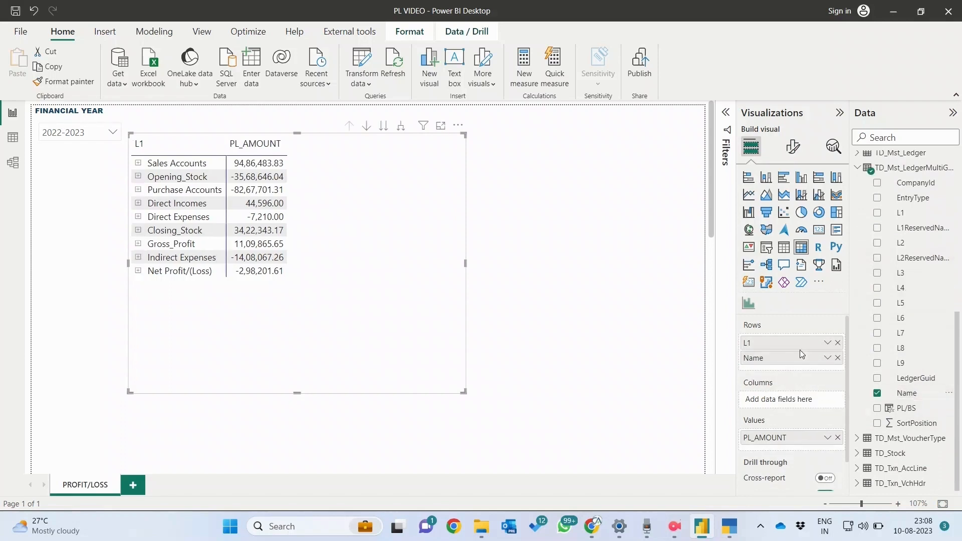
left_click(400, 125)
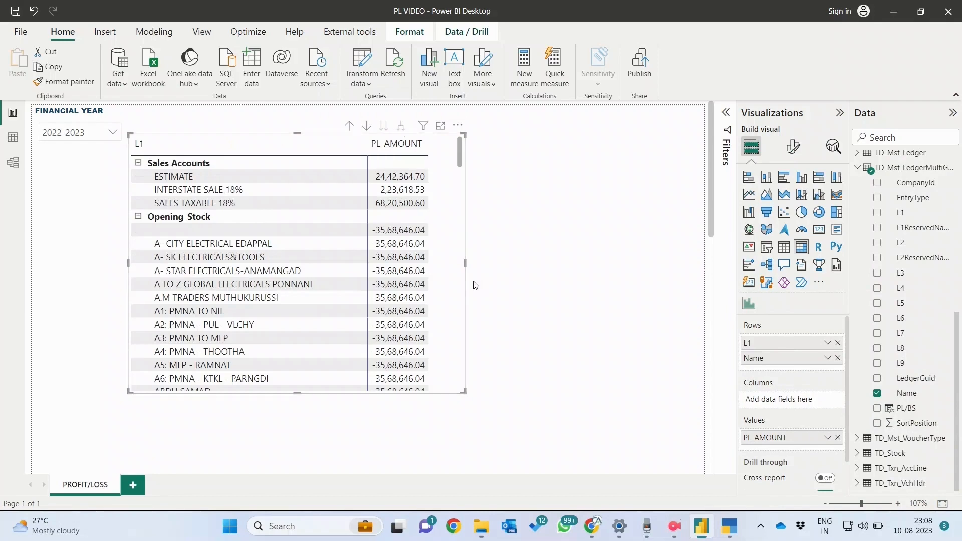
Step: Collapse the Opening_Stock and Closing_Stock groups in the matrix
left_click(139, 219)
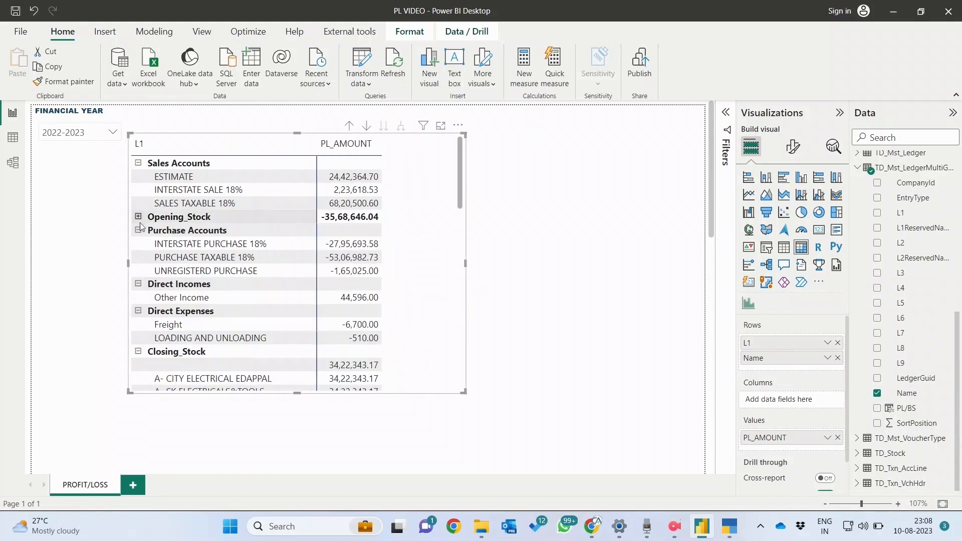
left_click(139, 353)
scroll(409, 277, "down", 1)
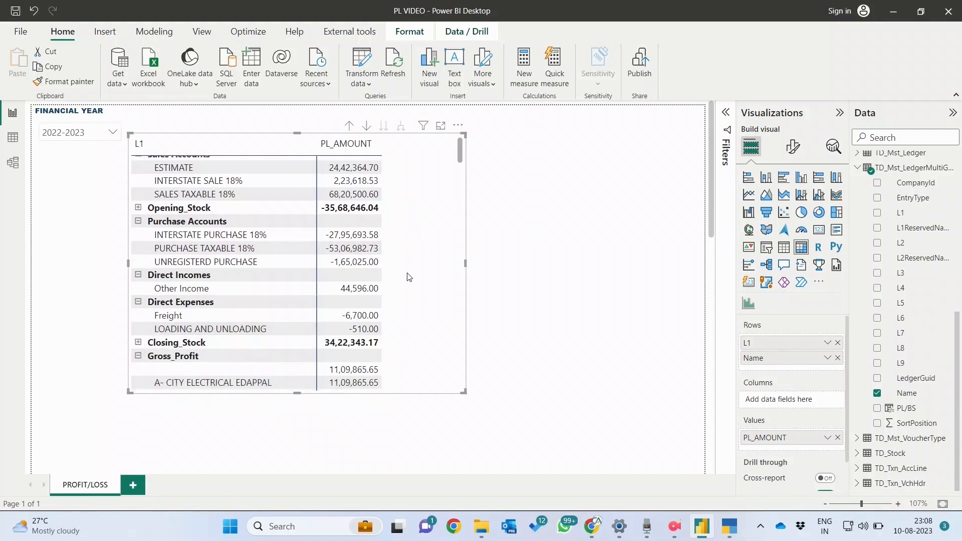
scroll(409, 277, "down", 3)
scroll(409, 277, "up", 5)
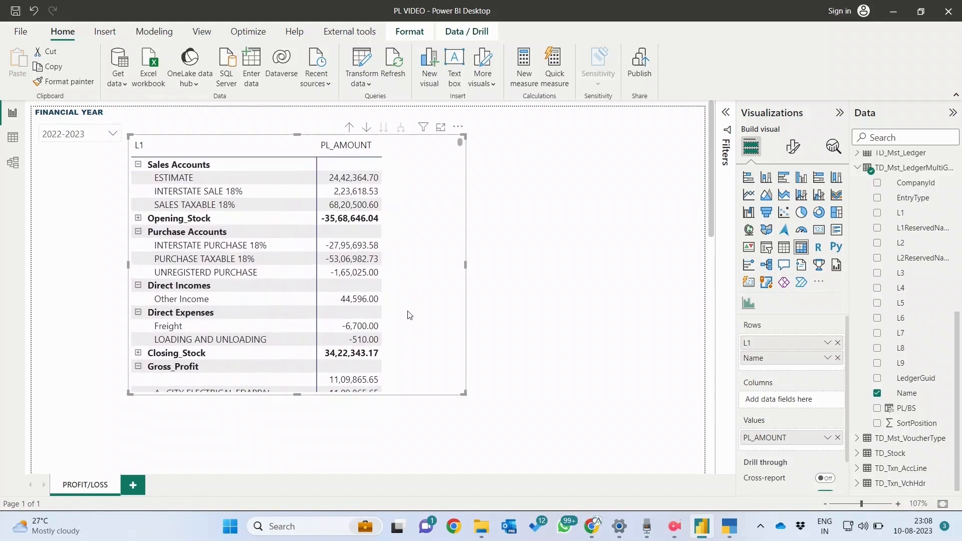
Step: Shift the matrix slightly upward and readjust its height so its lower edge stays well within the report page
left_click_drag(409, 314, 400, 331)
left_click_drag(297, 385, 272, 538)
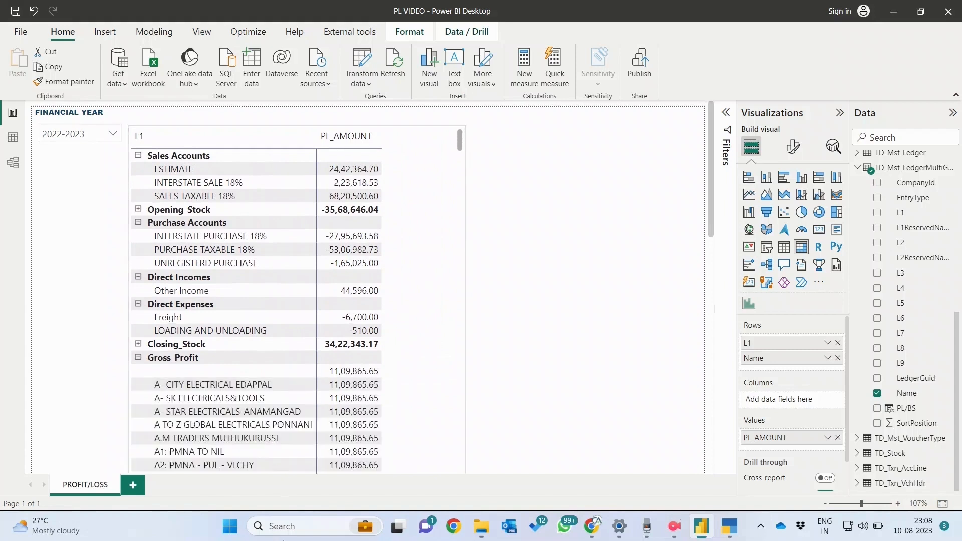
left_click_drag(325, 486, 302, 382)
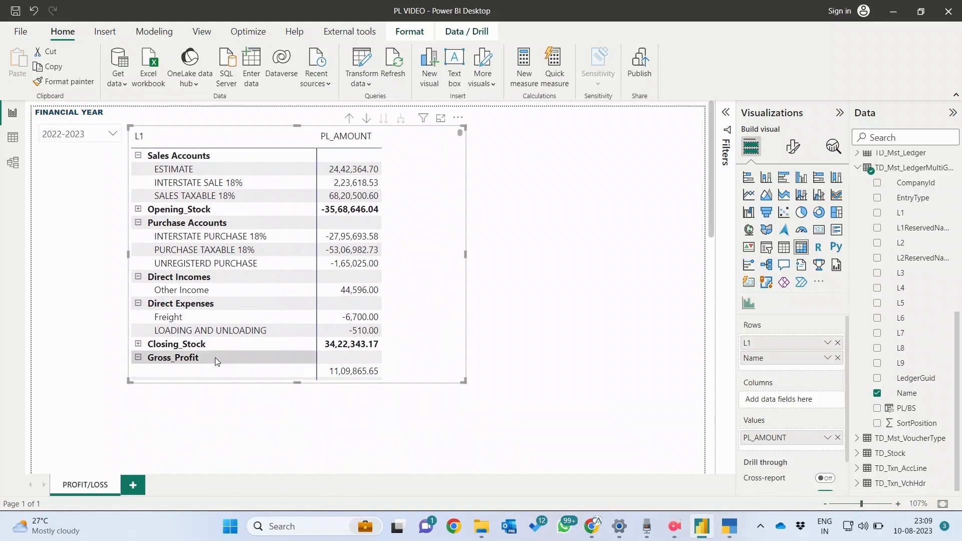
Step: Collapse the Gross_Profit and Net Profit/(Loss) groups in the matrix
left_click(139, 357)
scroll(250, 350, "down", 5)
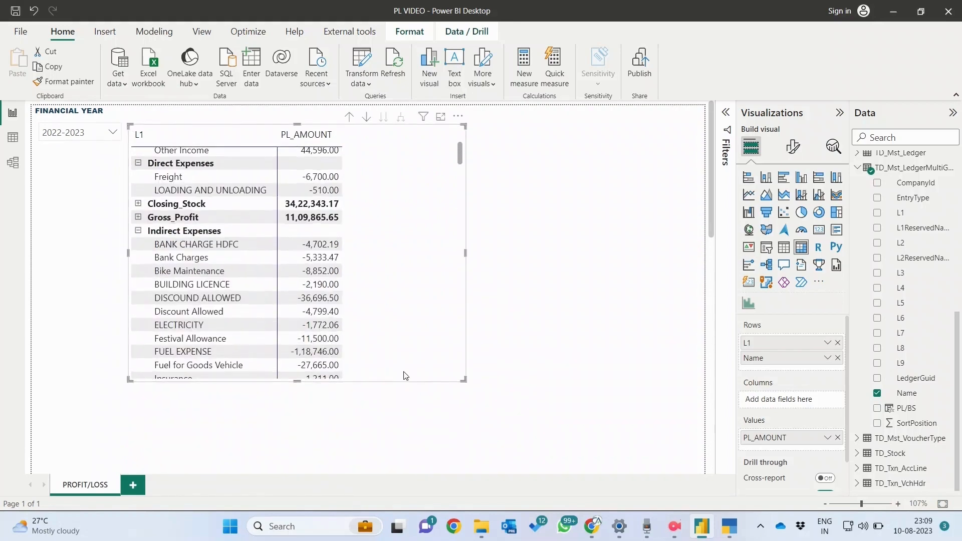
scroll(411, 371, "down", 10)
scroll(420, 368, "down", 5)
scroll(240, 274, "up", 3)
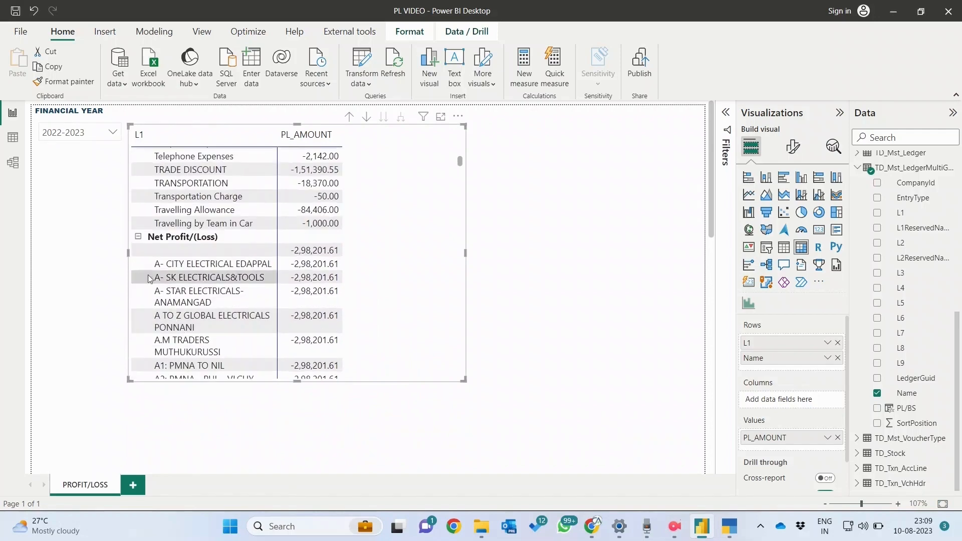
left_click(138, 239)
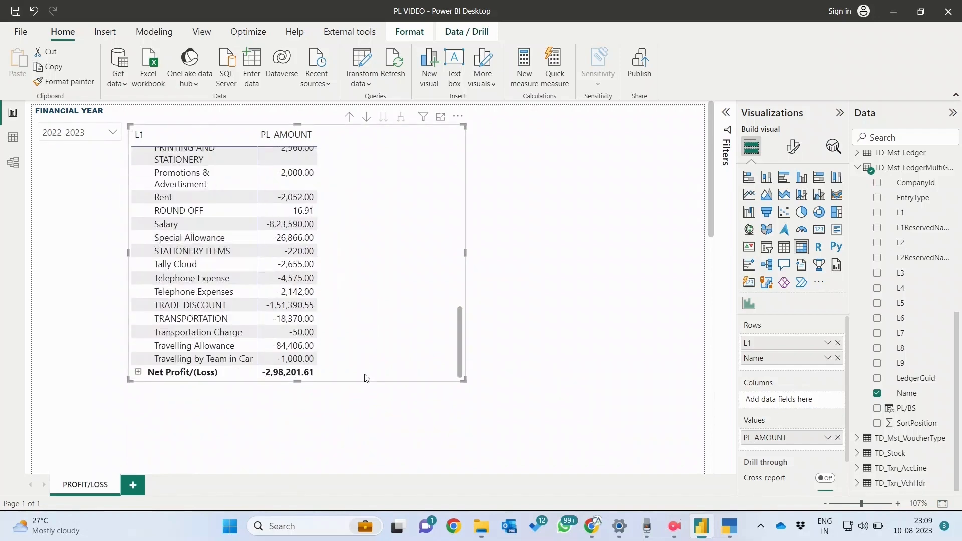
Step: Extend the matrix further down the report page and show the filters applied to it
left_click_drag(298, 381, 288, 455)
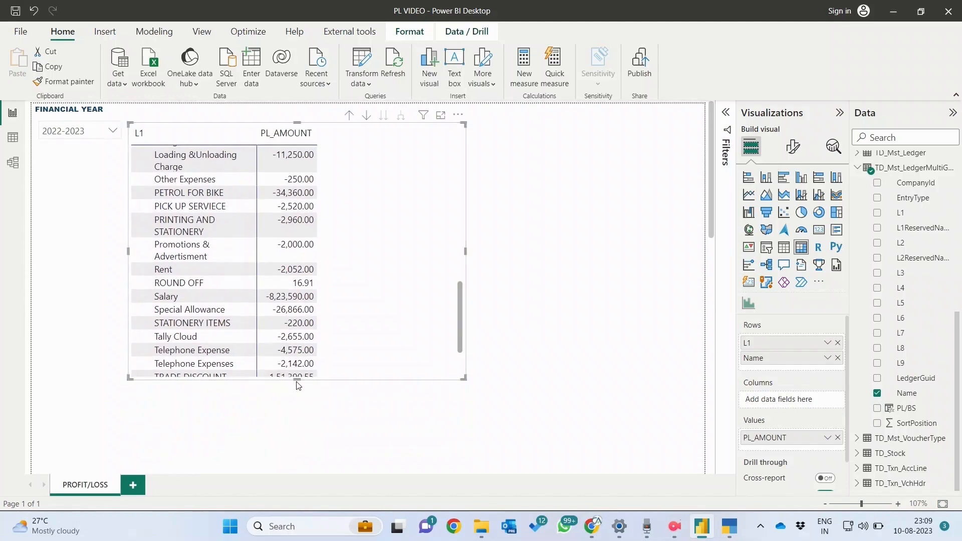
left_click_drag(300, 389, 296, 431)
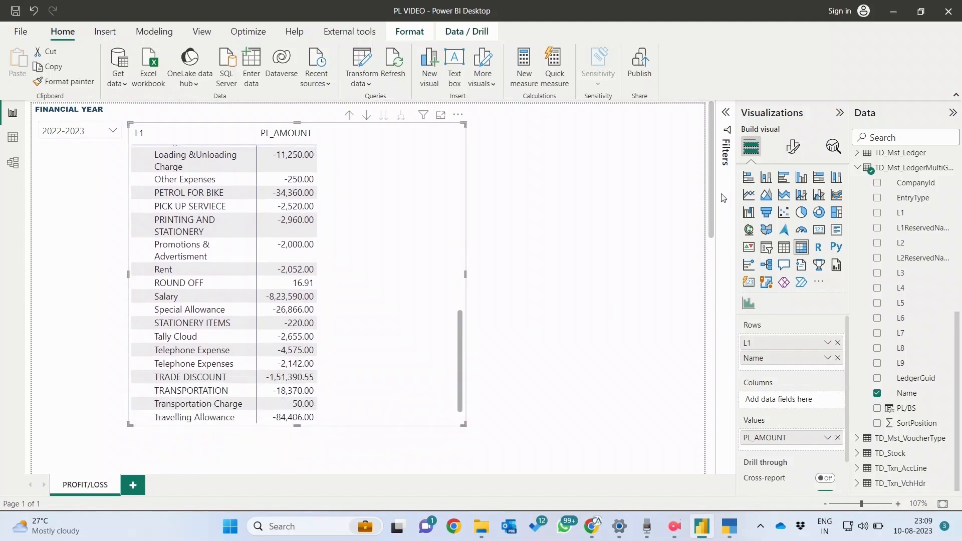
left_click(723, 198)
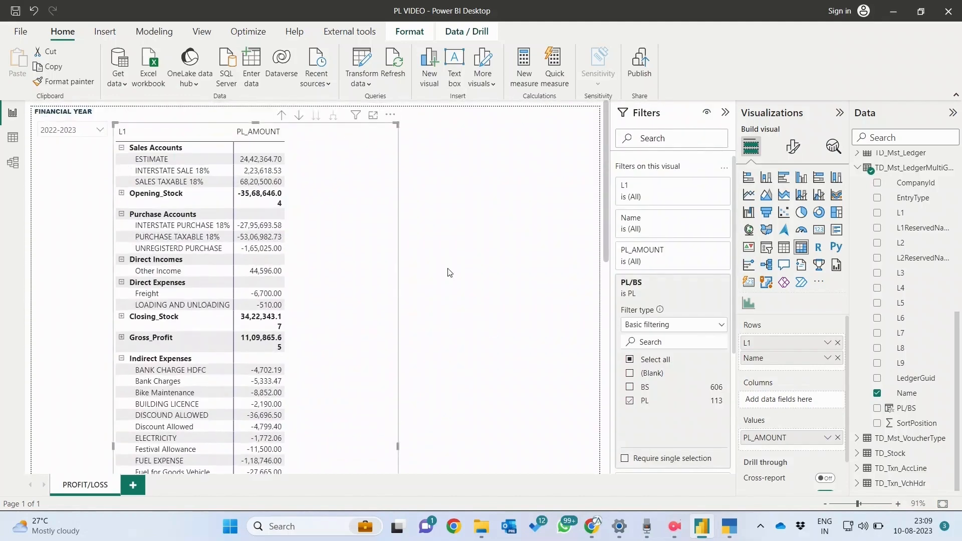
Step: Apply the Minimal style preset to the profit and loss matrix
left_click(793, 147)
left_click(794, 232)
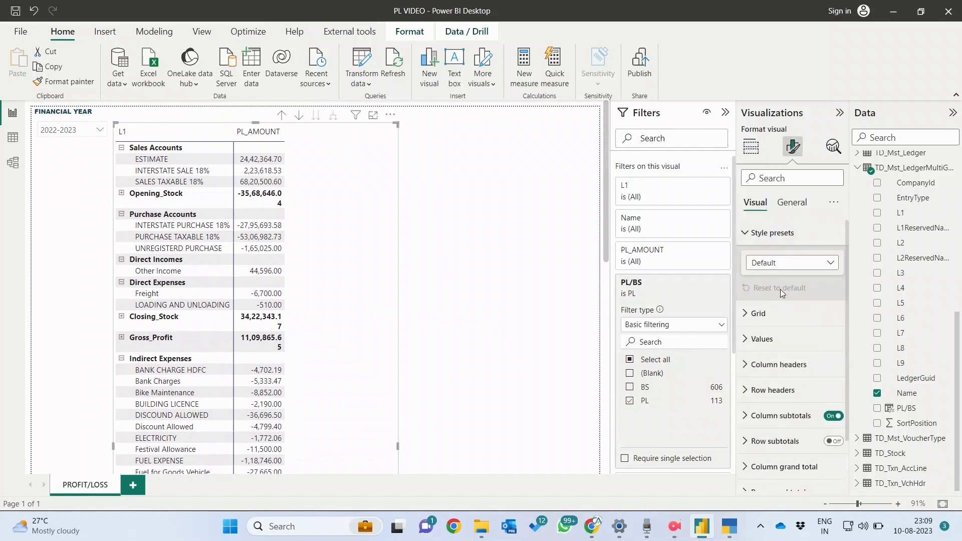
left_click(780, 265)
left_click(774, 317)
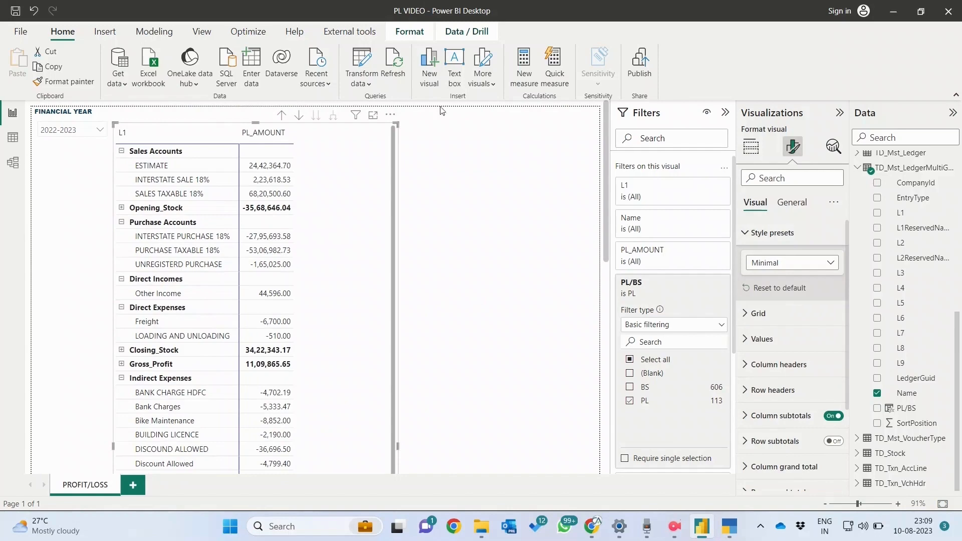
Step: Collapse the Sales Accounts, Purchase Accounts, Direct Incomes and Direct Expenses groups in the matrix
left_click(122, 151)
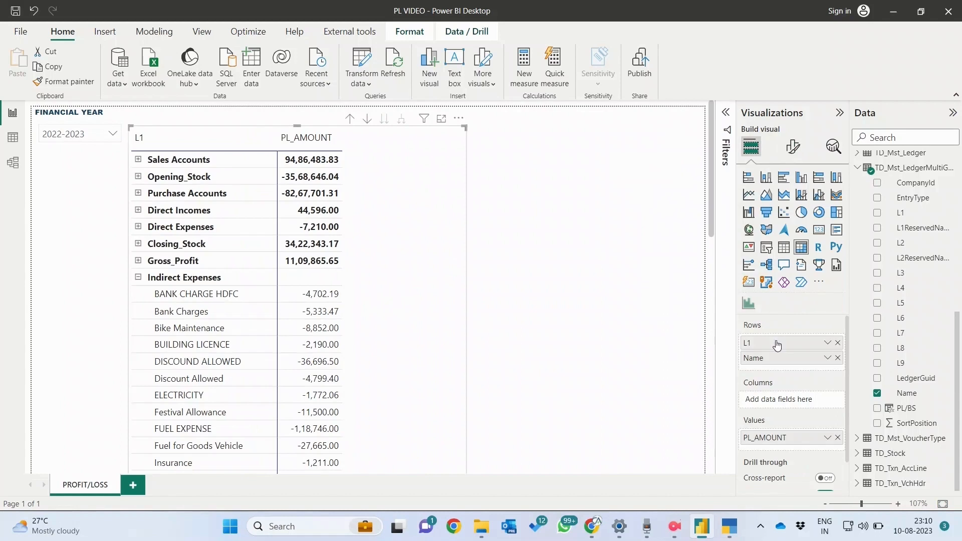
double_click(777, 343)
type("LEDGER_NAME")
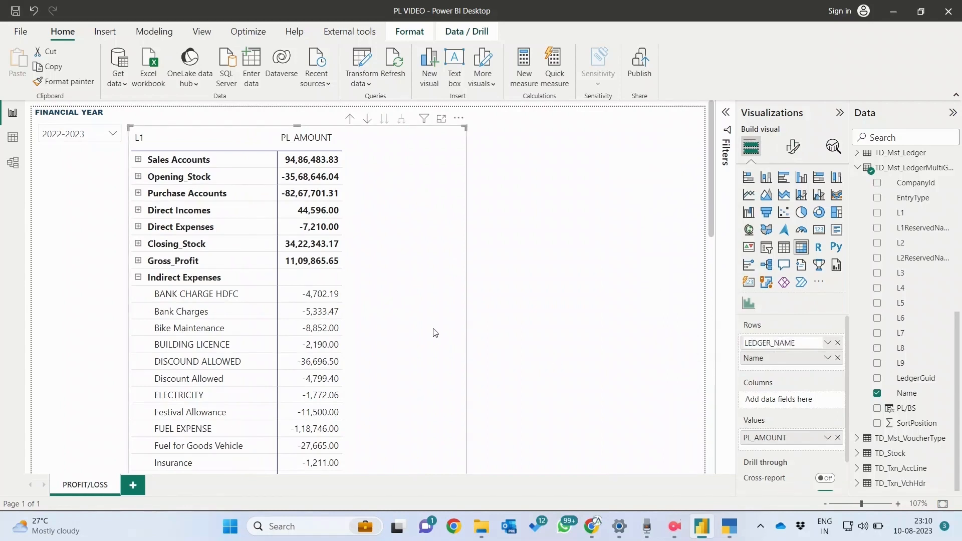
left_click(515, 314)
left_click(414, 313)
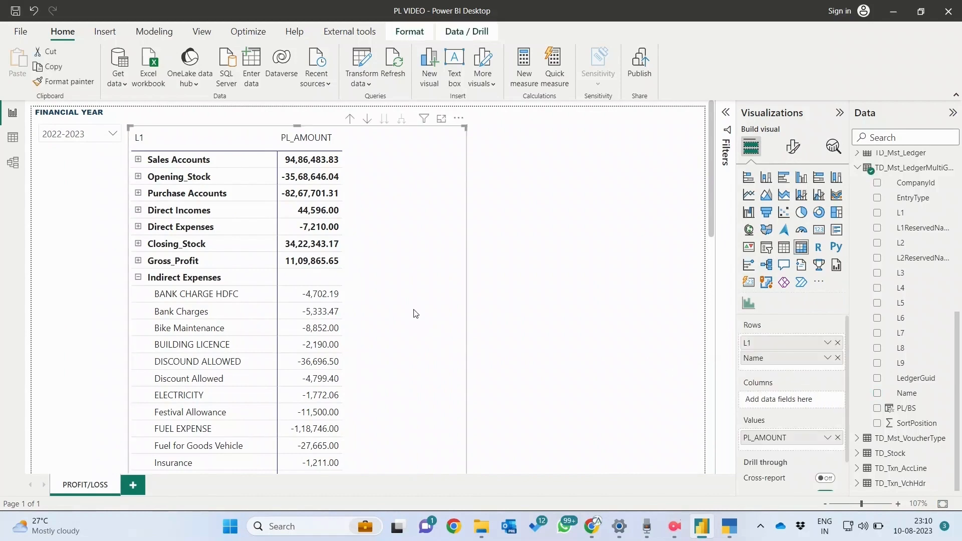
Step: Rename the matrix's L1 row field to Particulars and its PL_AMOUNT value field to Amount
double_click(776, 344)
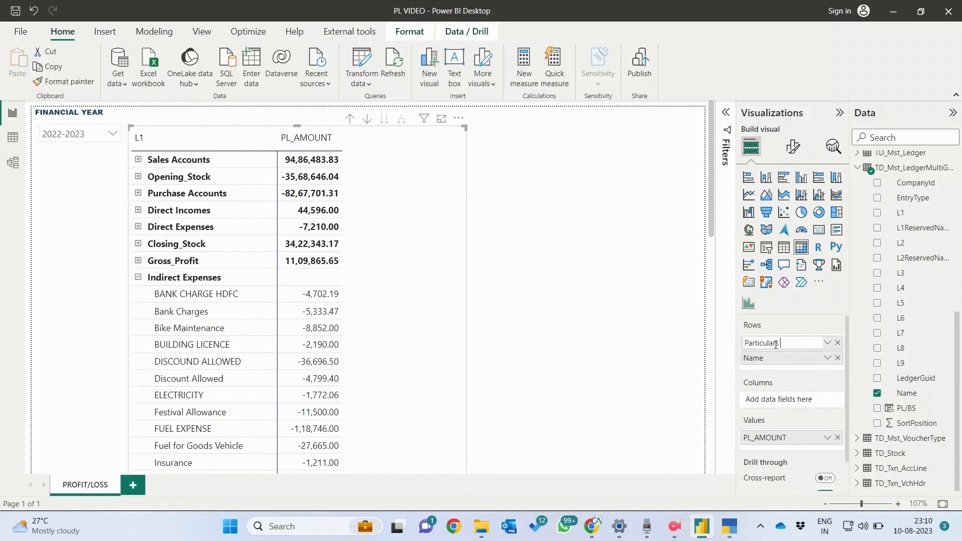
left_click(775, 364)
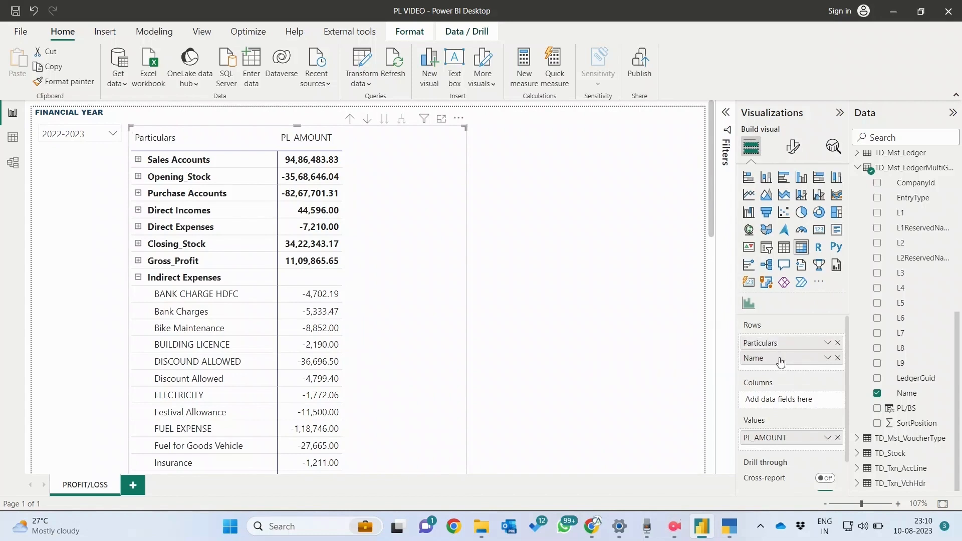
double_click(775, 437)
type("Amount")
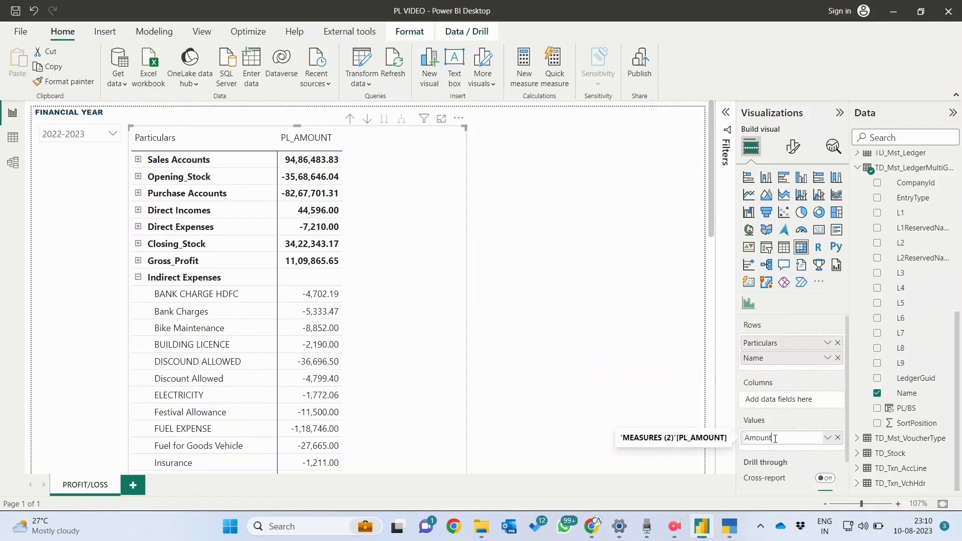
left_click(785, 429)
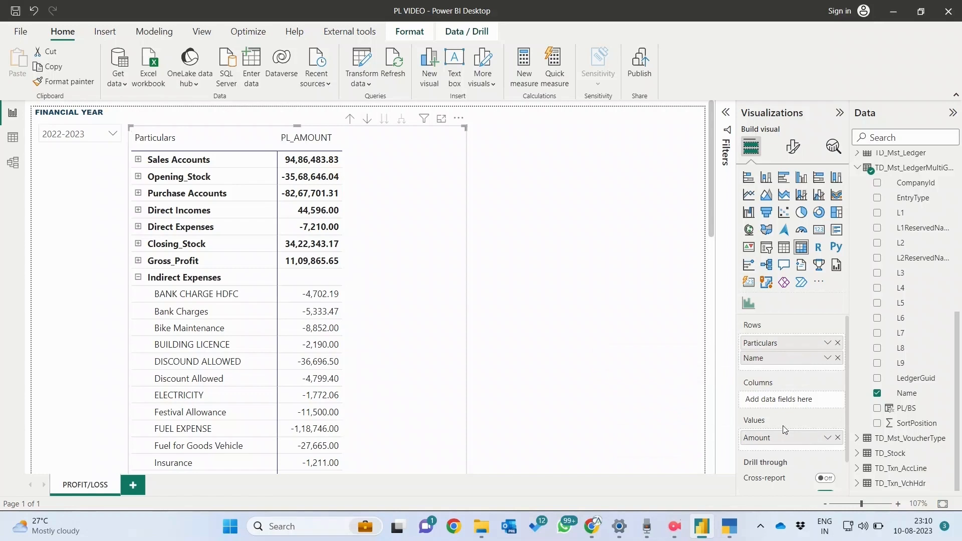
Step: Try center and left alignment for the matrix's row header text
left_click(789, 145)
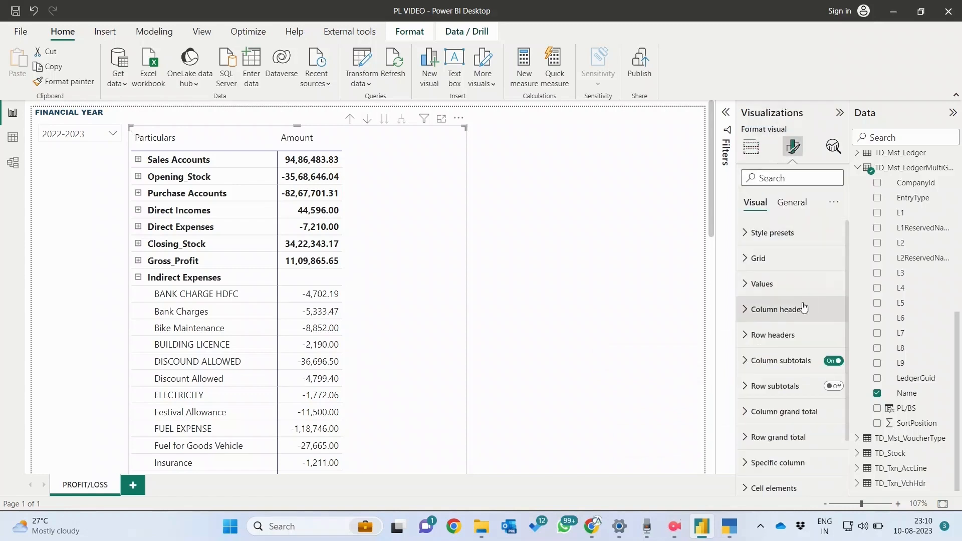
left_click(791, 334)
scroll(790, 335, "down", 3)
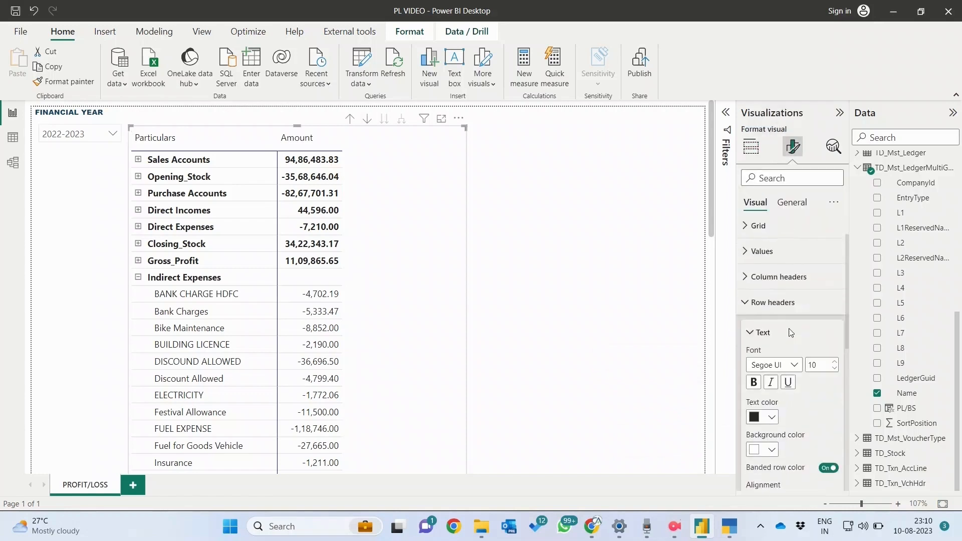
left_click(770, 452)
left_click(754, 452)
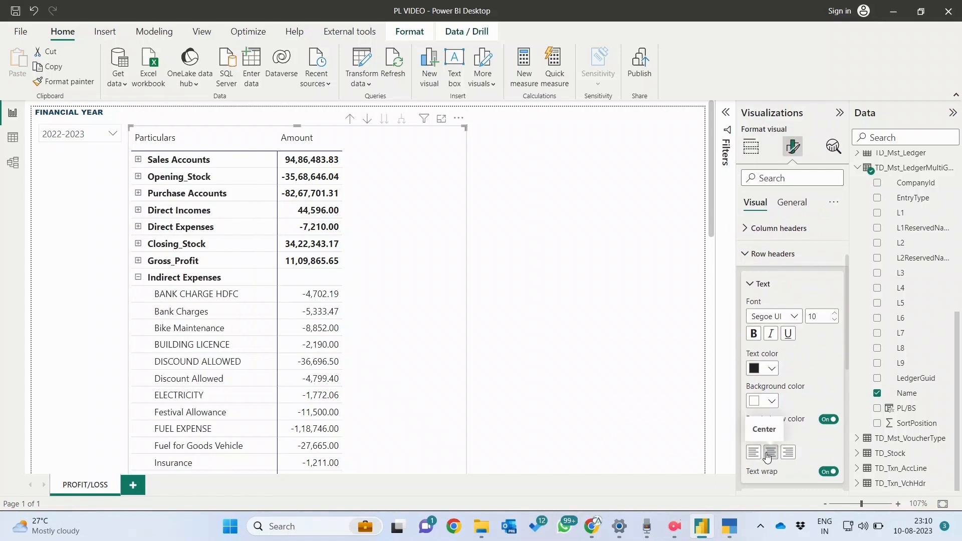
left_click(763, 256)
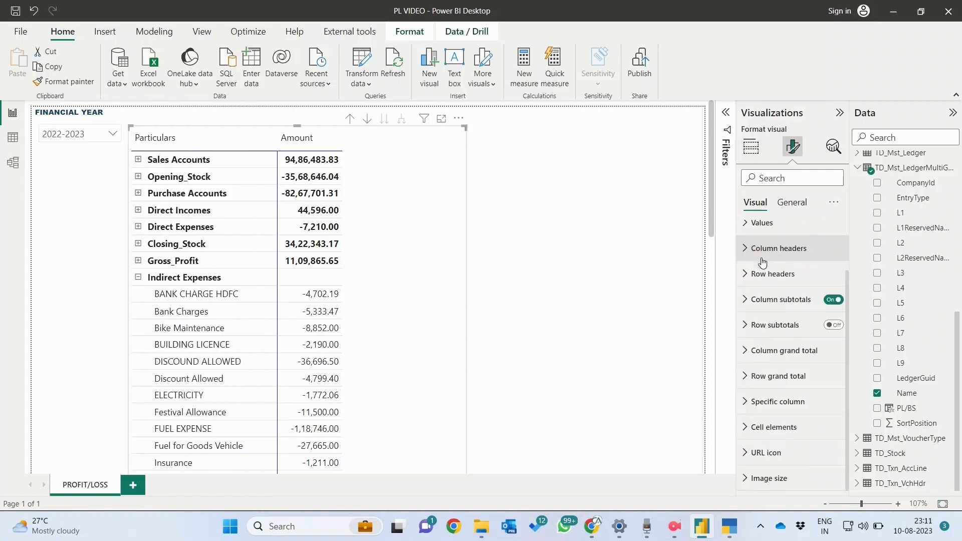
Step: Examine the matrix's column subtotal formatting, including the options for its values
left_click(764, 301)
scroll(787, 401, "down", 3)
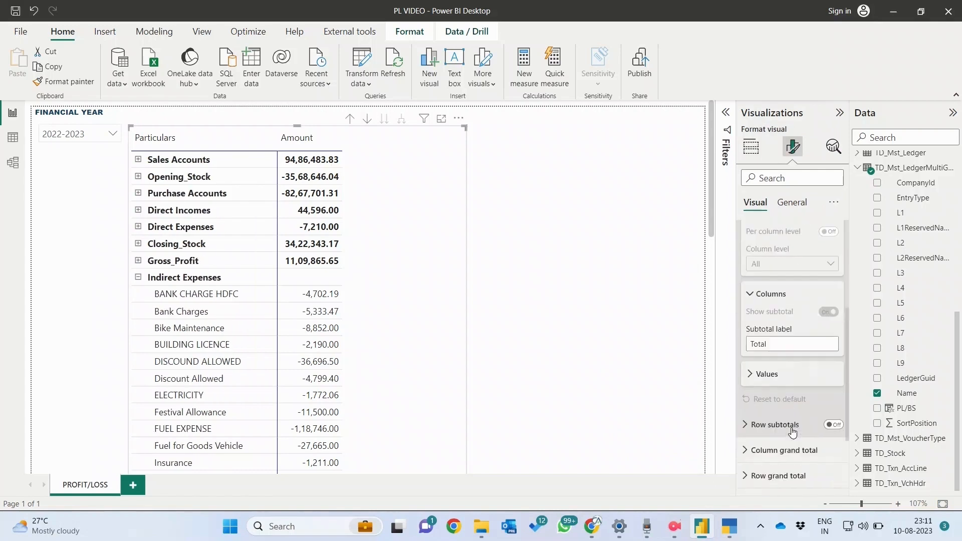
left_click(766, 368)
scroll(782, 373, "down", 2)
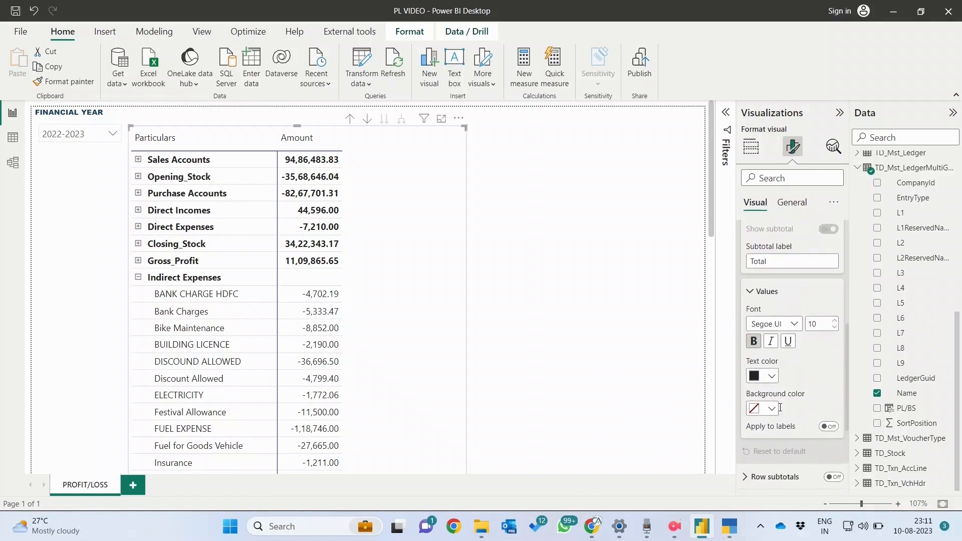
scroll(781, 401, "up", 3)
scroll(780, 406, "up", 3)
left_click(780, 340)
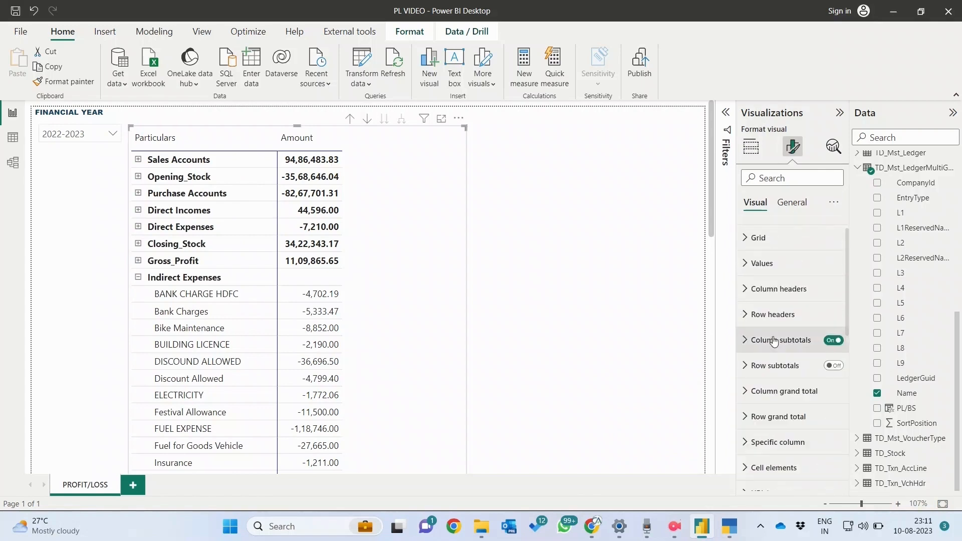
Step: Center-align the matrix's column headers and make their text bold
left_click(779, 289)
scroll(780, 426, "down", 1)
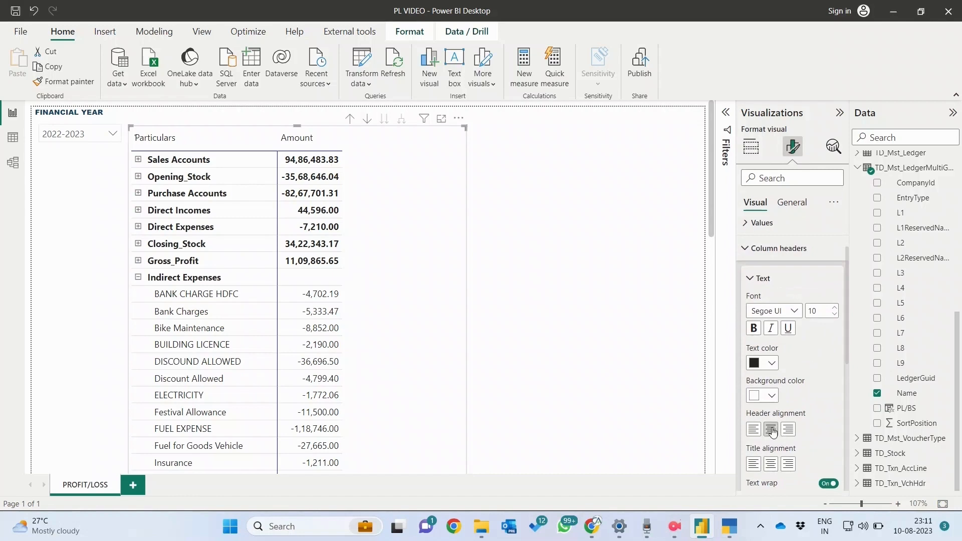
left_click(771, 430)
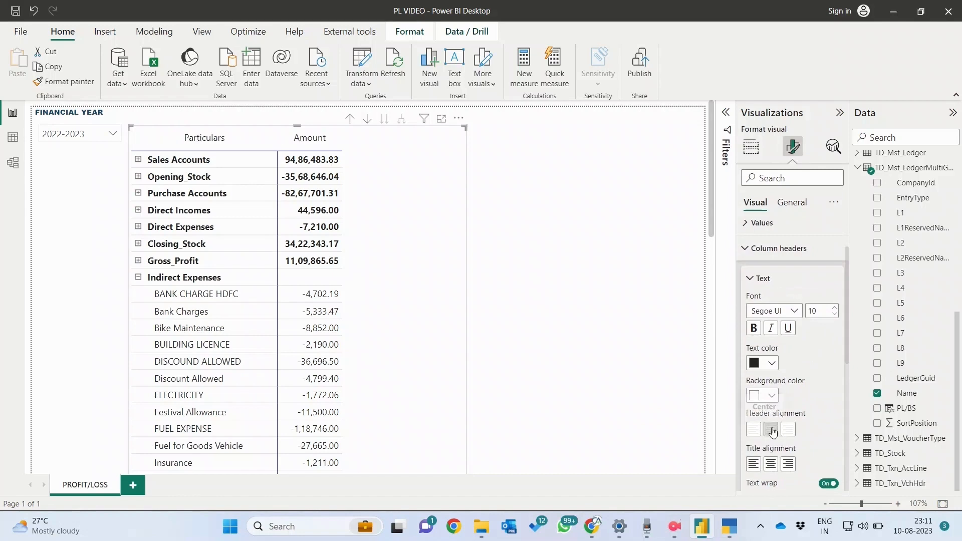
left_click(753, 329)
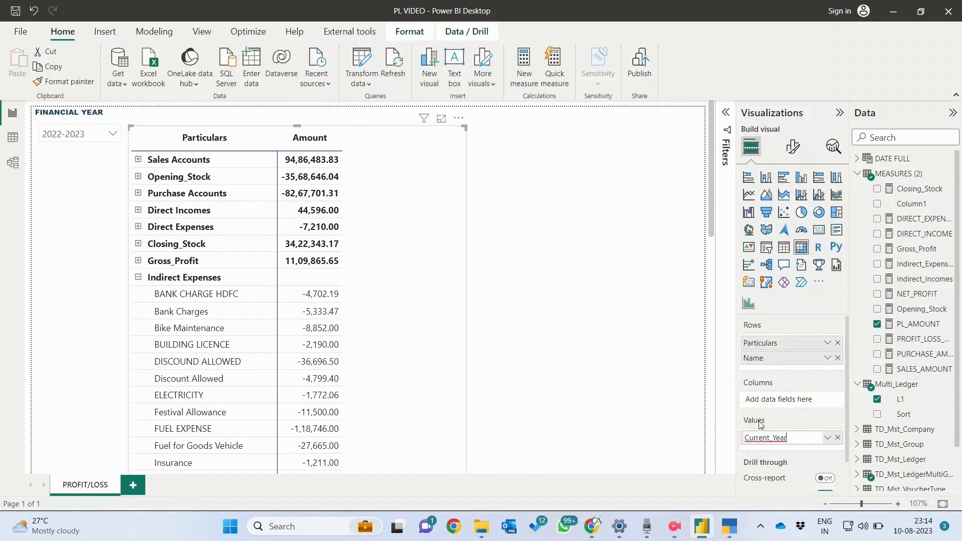
Step: Rename the matrix's Amount value field to Current_Year
key("Return")
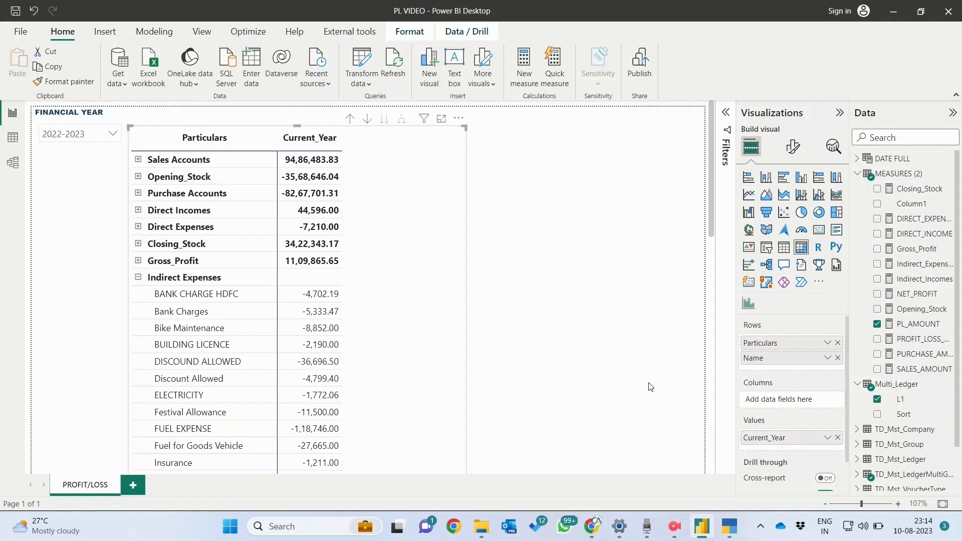
Step: Add a new measure named Previous_Year to the MEASURES (2) table
right_click(916, 181)
left_click(853, 205)
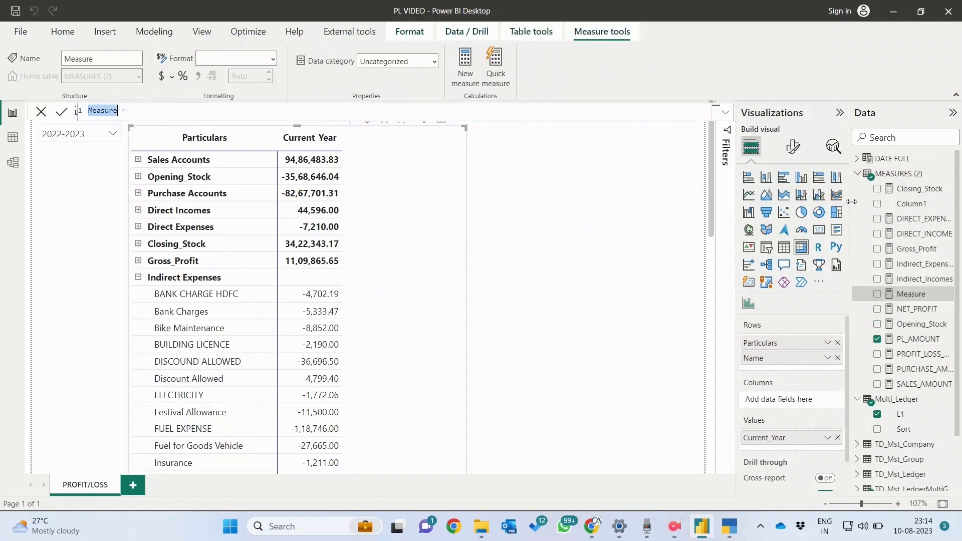
type("Previous_year")
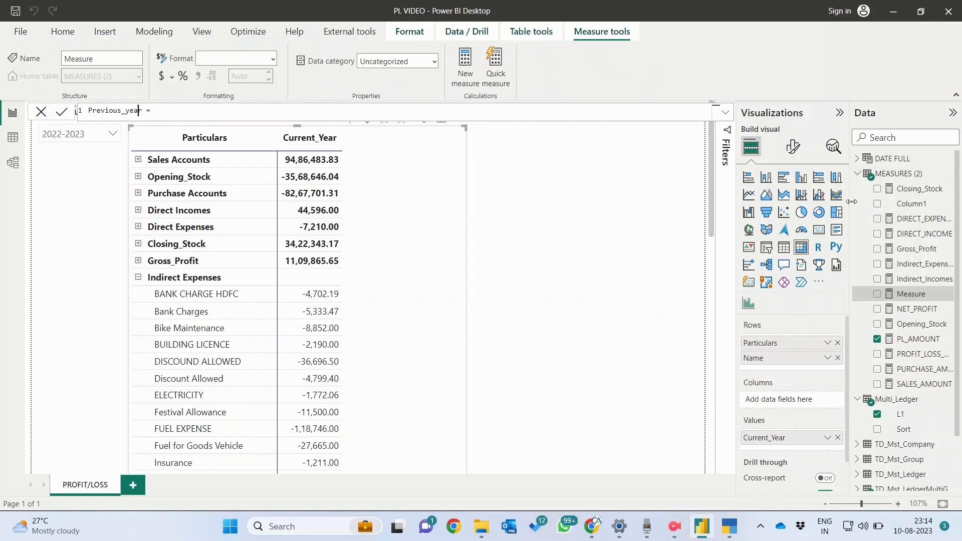
key("Left")
key("BackSpace")
type("Y")
Step: Begin the Previous_Year formula with a CALCULATE function that takes [PL_AMOUNT] as its expression
type("c")
key("Tab")
key("shift+Return")
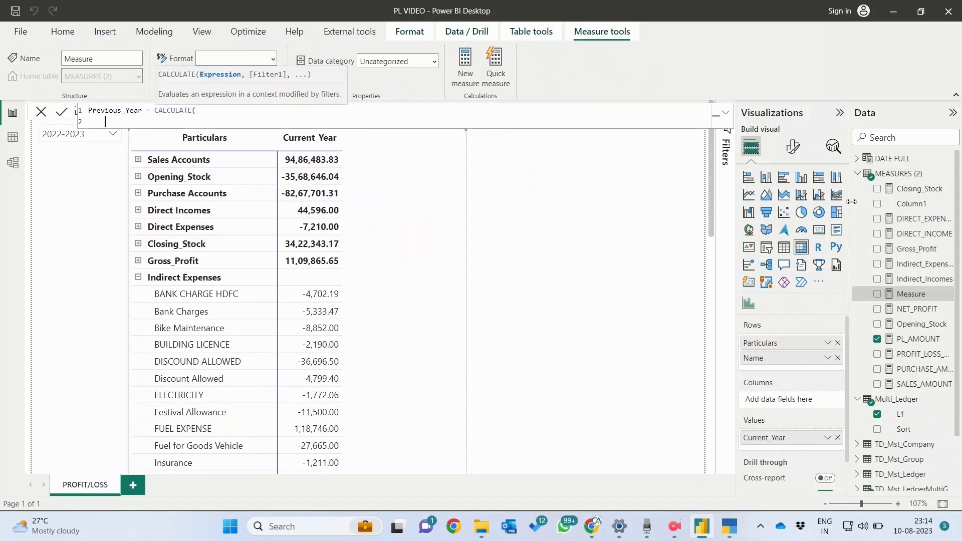
type("pl")
key("Tab")
type(",")
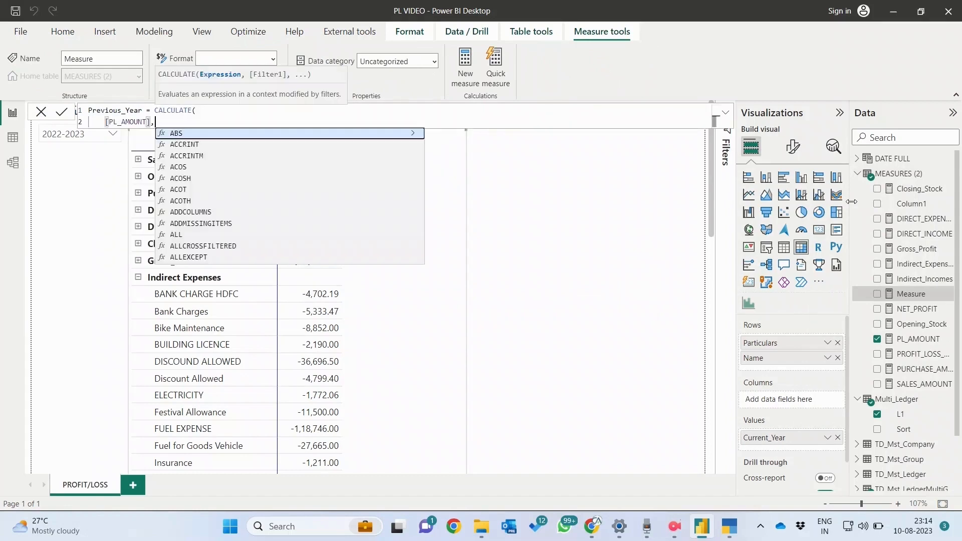
Step: Add PREVIOUSYEAR as the CALCULATE filter on a new line, with 'DATE FULL'[Date] as its dates argument
key("shift+Return")
type("prev")
key("Down")
key("Down")
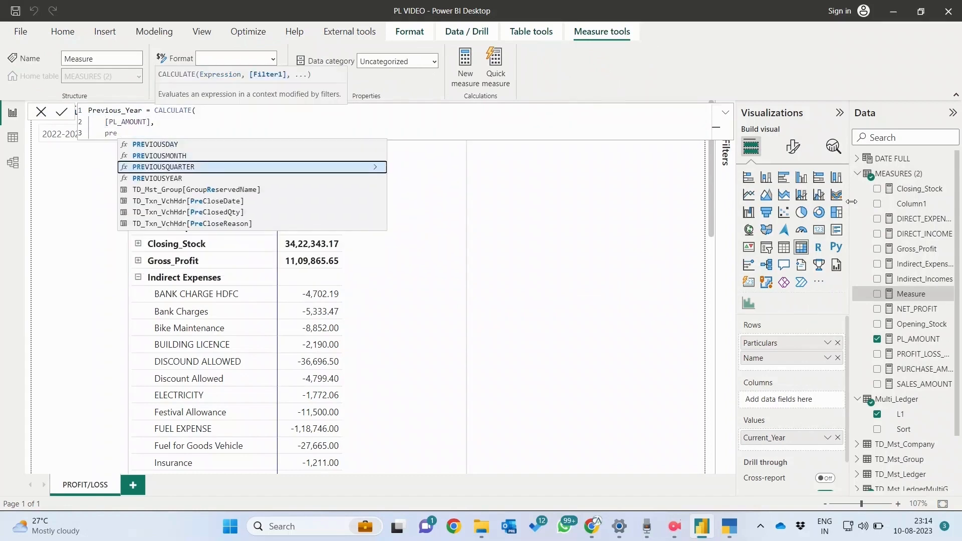
key("Down")
key("Tab")
key("shift+Return")
type("date")
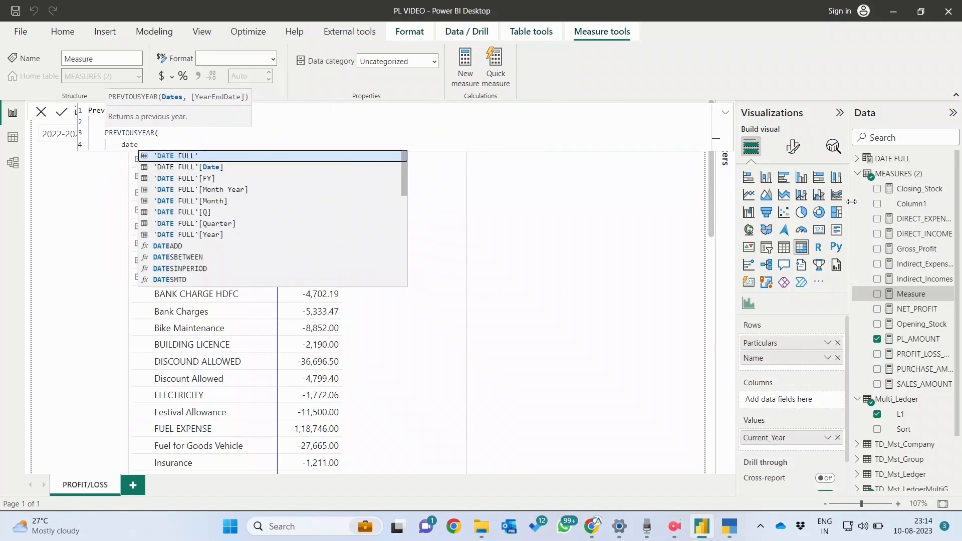
key("Down")
key("Tab")
type(",")
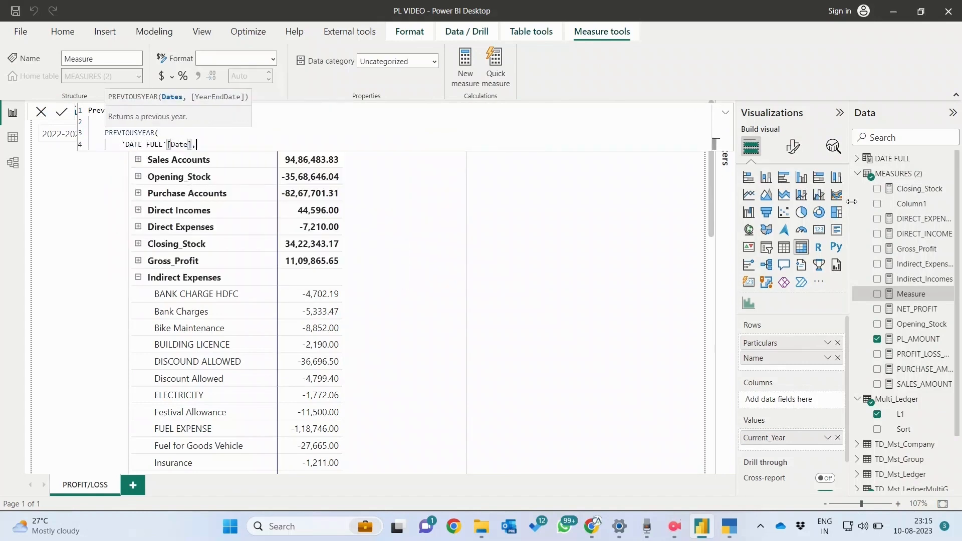
Step: Set the PREVIOUSYEAR year-end date to "03,31", close both functions on separate lines and commit the measure
key("shift+Return")
type("\"")
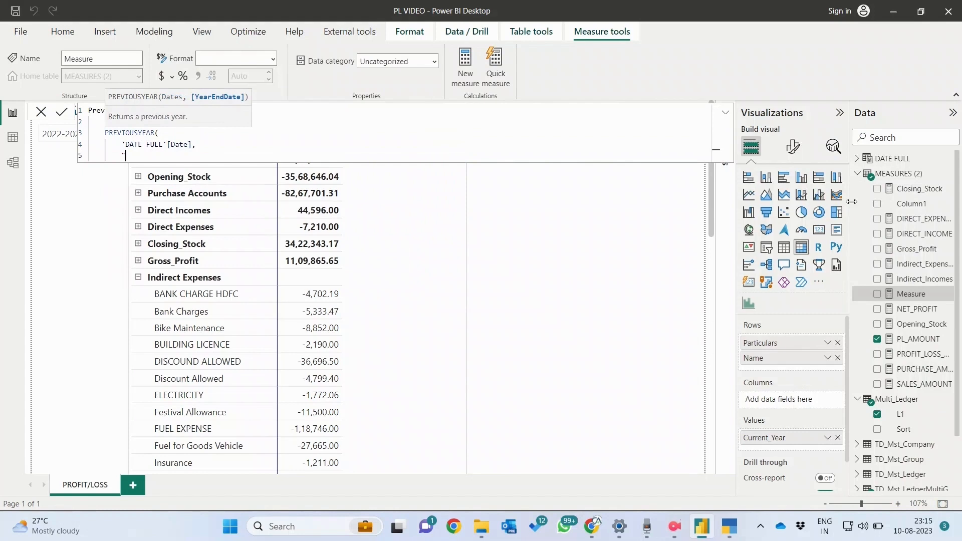
type("03,31")
key("shift+Return")
type(")")
key("shift+Return")
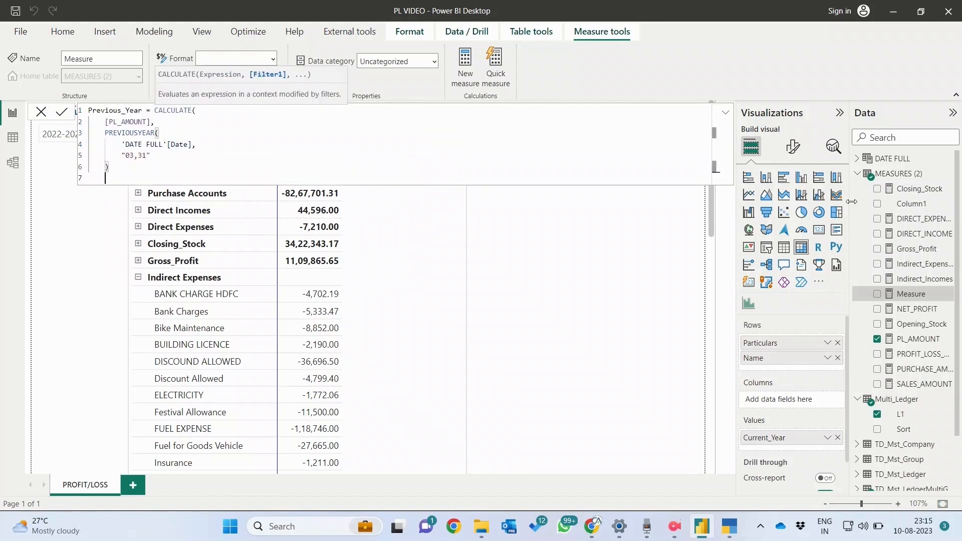
type(")")
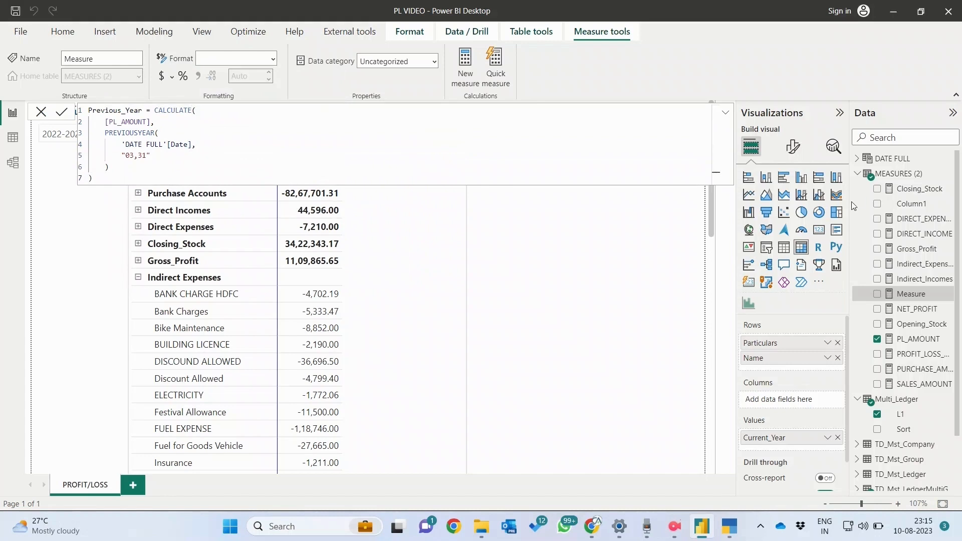
key("Return")
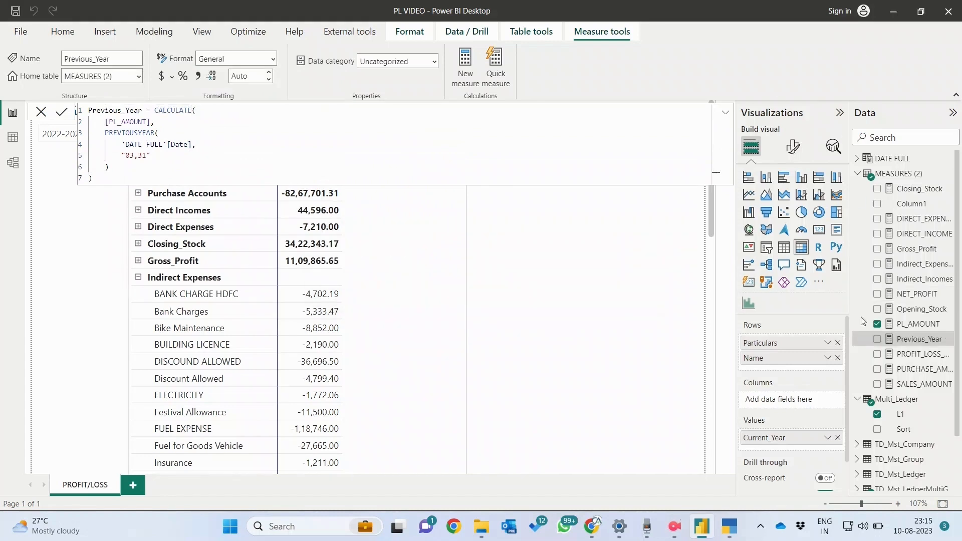
Step: Add the Previous_Year measure to the matrix values and close its formula editor
left_click(915, 340)
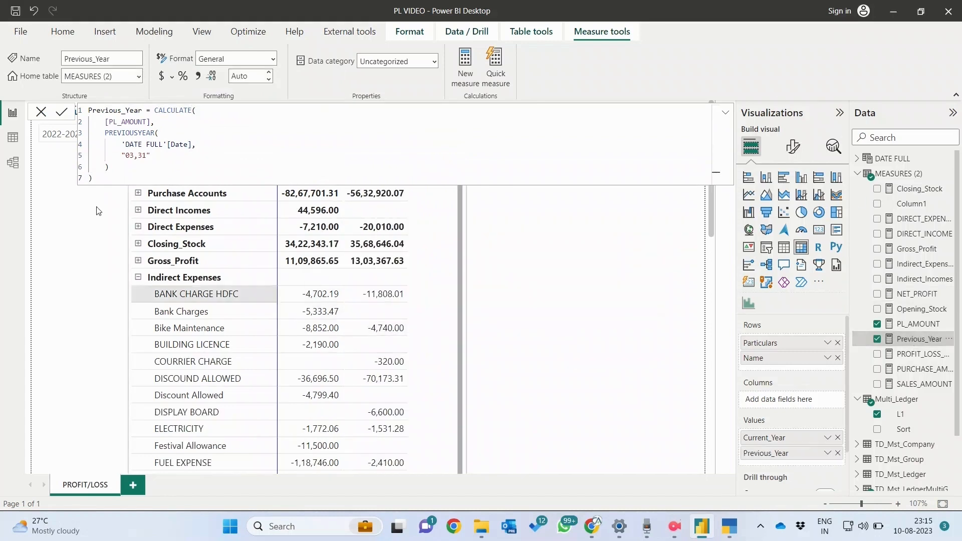
left_click(43, 112)
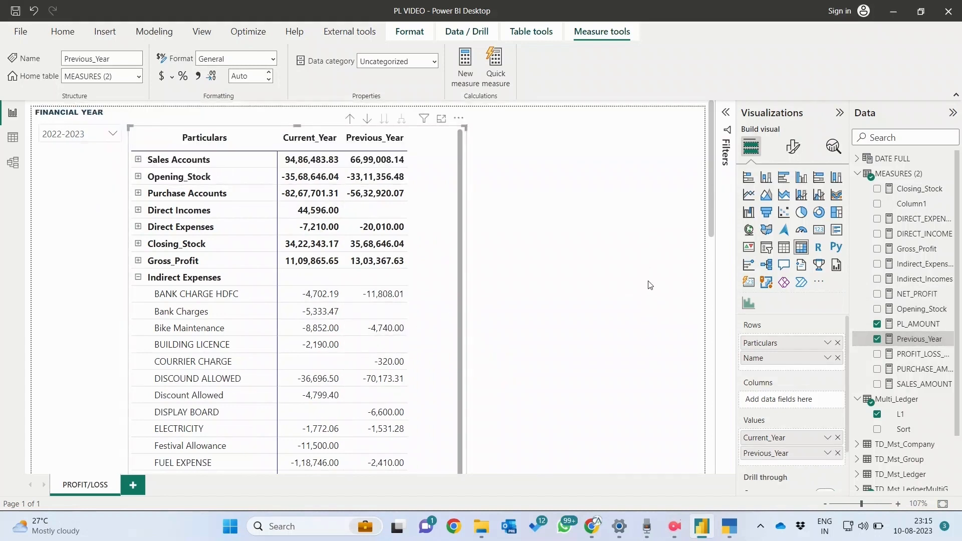
Step: Create a new measure in the MEASURES (2) table and name it Variance
right_click(899, 173)
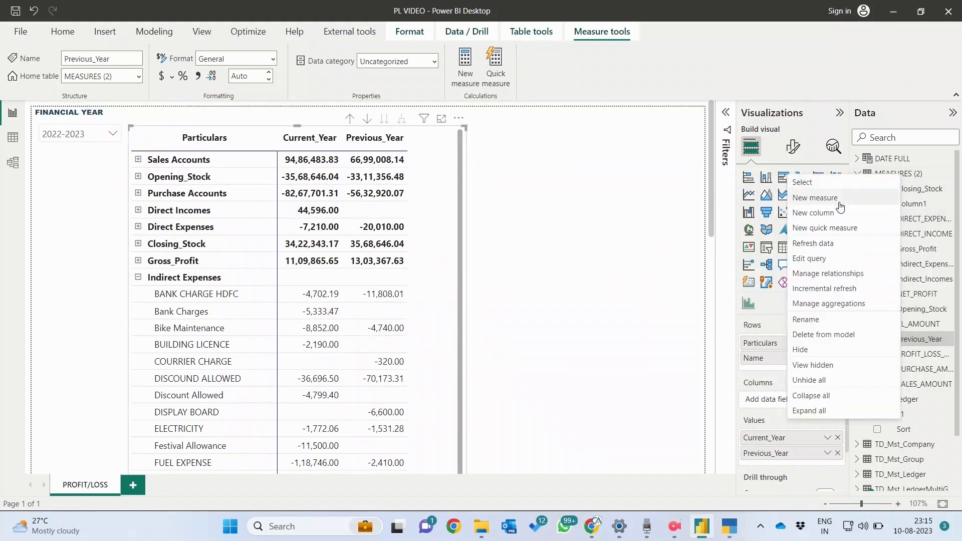
left_click(815, 198)
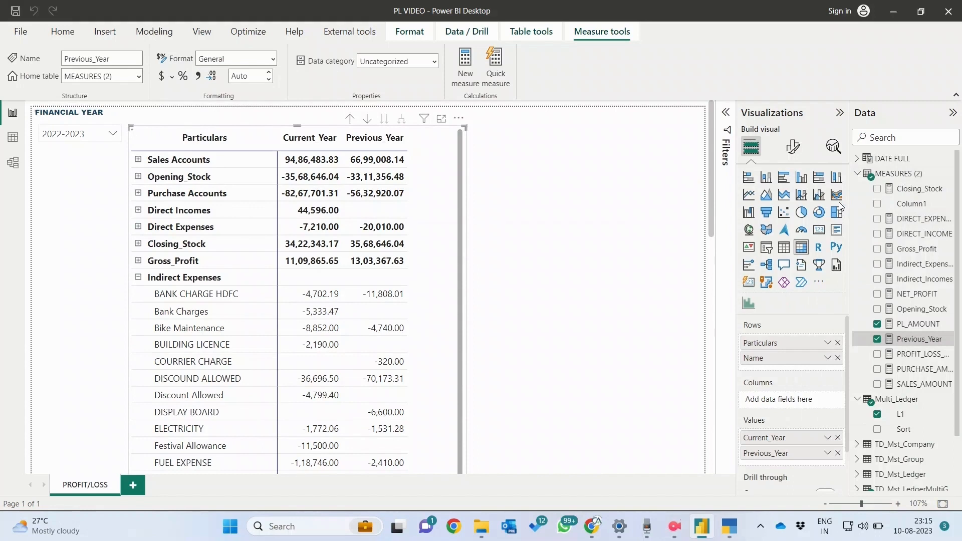
type("V =")
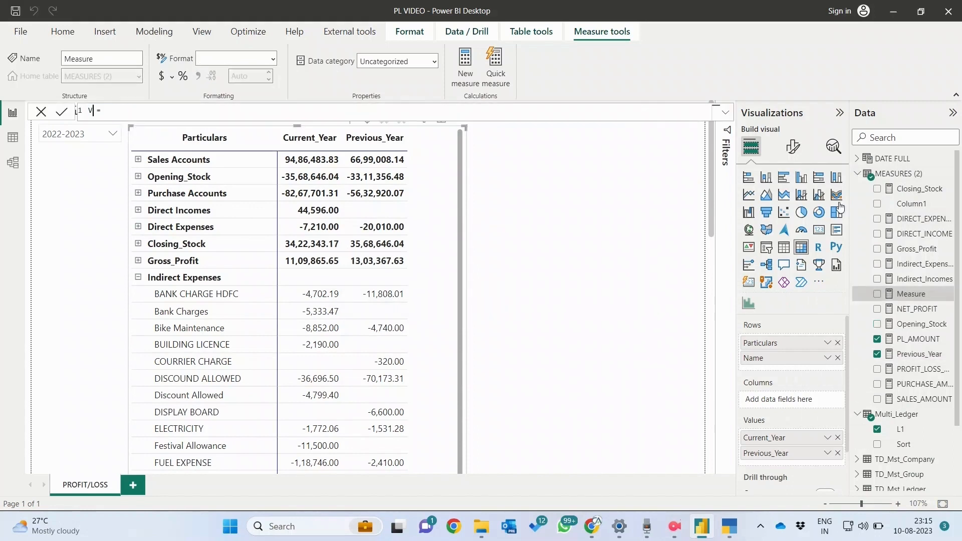
type("atian")
key("BackSpace")
key("BackSpace")
type("riance")
type("c")
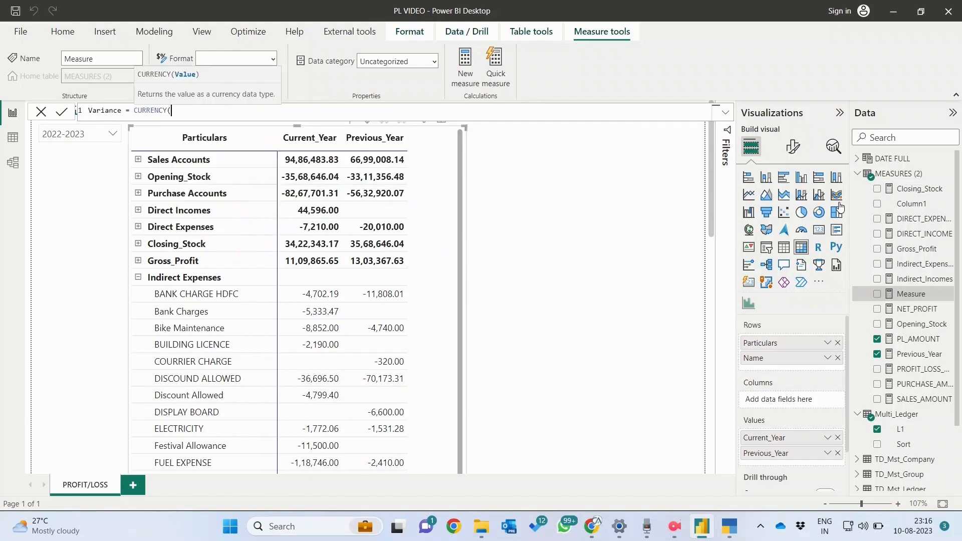
type("u")
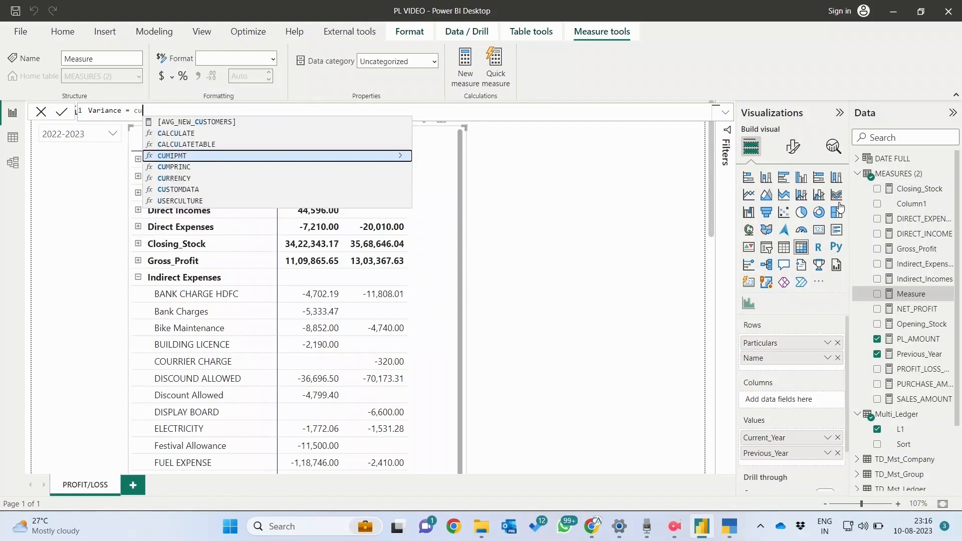
key("BackSpace")
key("BackSpace")
Step: Set the Variance formula to [PL_AMOUNT] - [Previous_Year] and commit the measure
type("[PL_AMOUNT]")
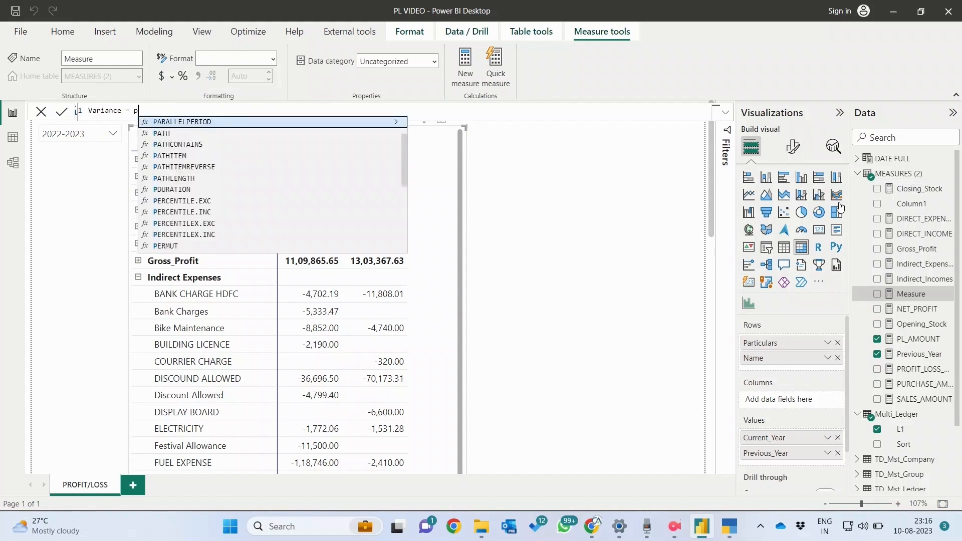
key("Tab")
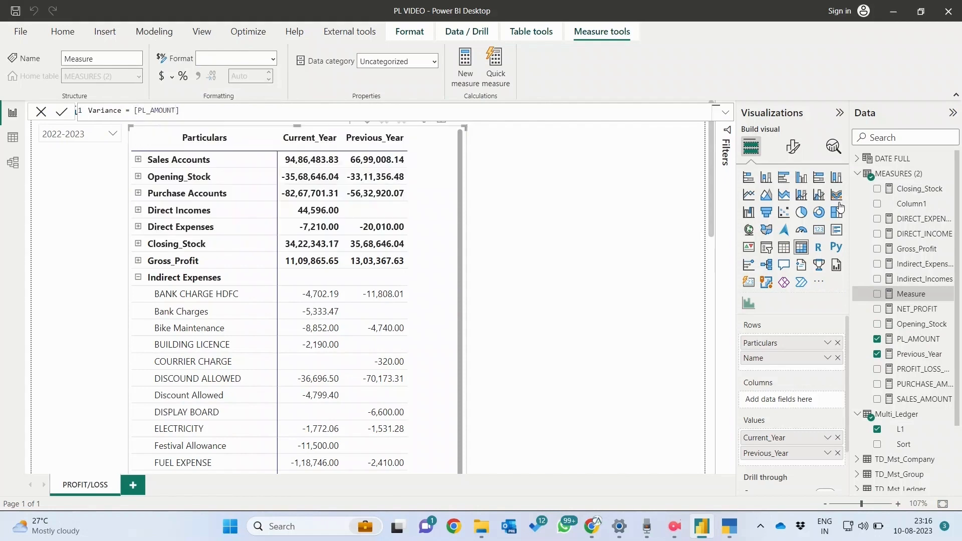
type("- prev")
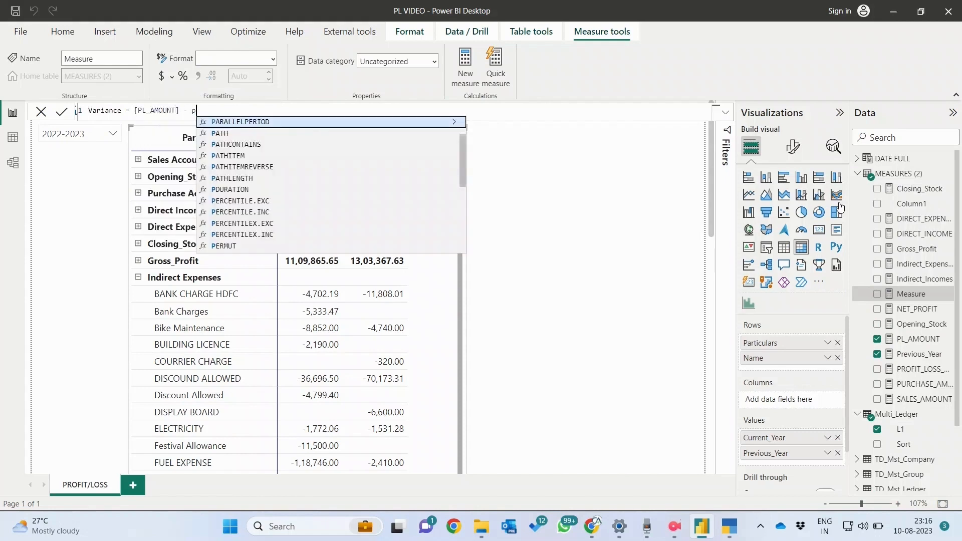
key("Tab")
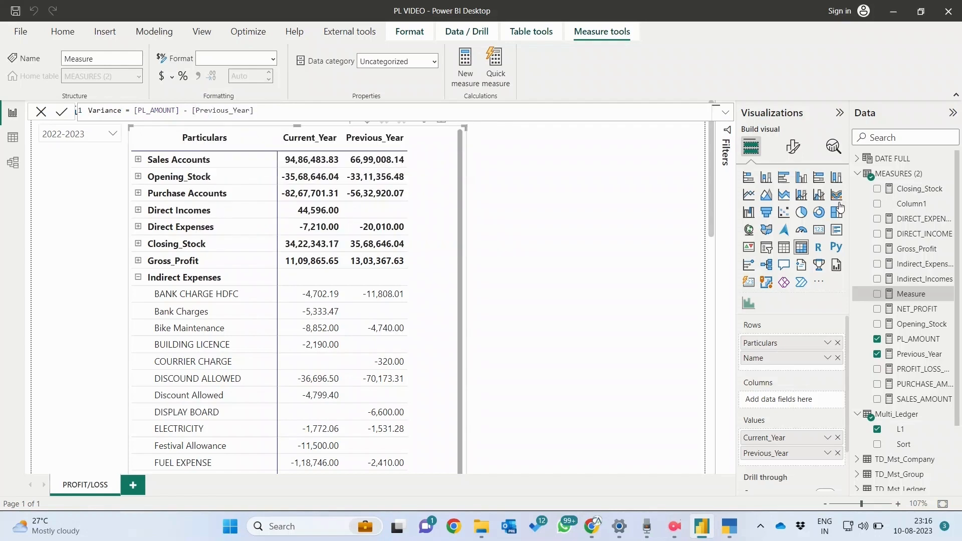
key("Return")
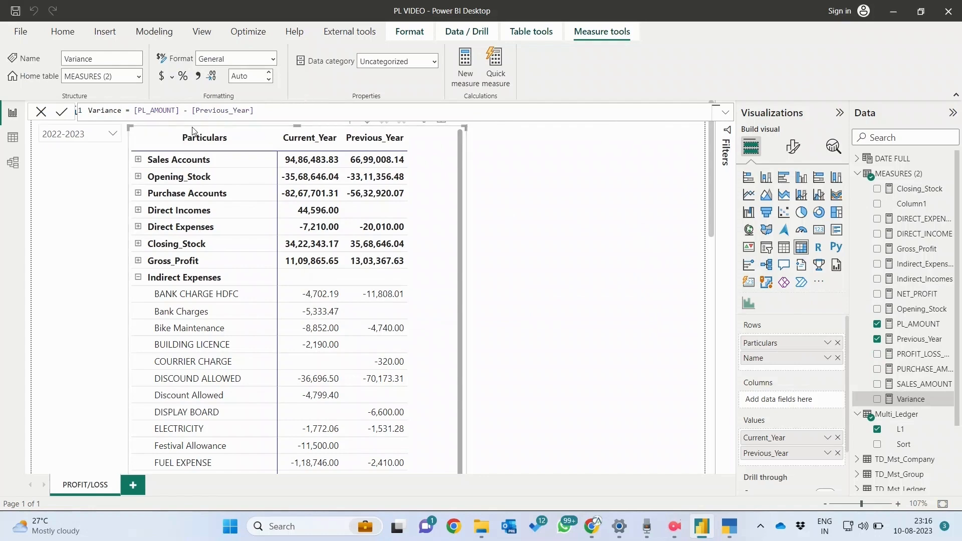
Step: Rename the Variance measure to % Variance in its formula and insert a DIVIDE function before [PL_AMOUNT]
left_click(115, 112)
type("%")
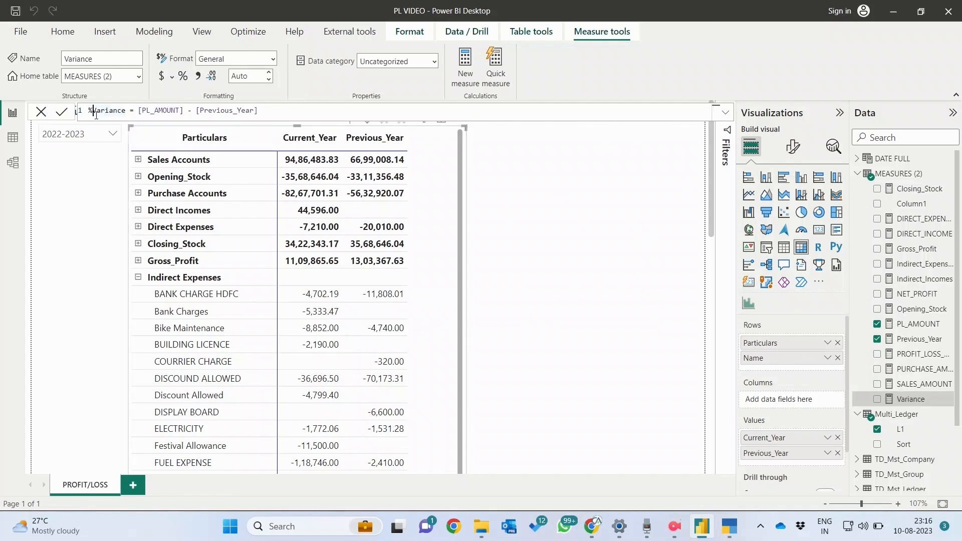
key("End")
key("ctrl+Left")
key("ctrl+Left")
key("ctrl+Left")
key("ctrl+Left")
key("ctrl+Left")
key("ctrl+Left")
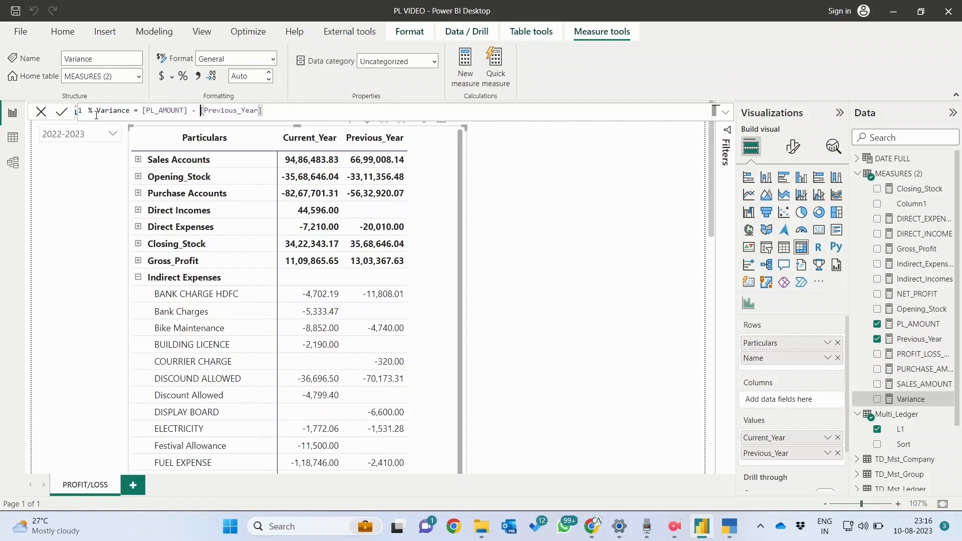
type("DIVIDE(")
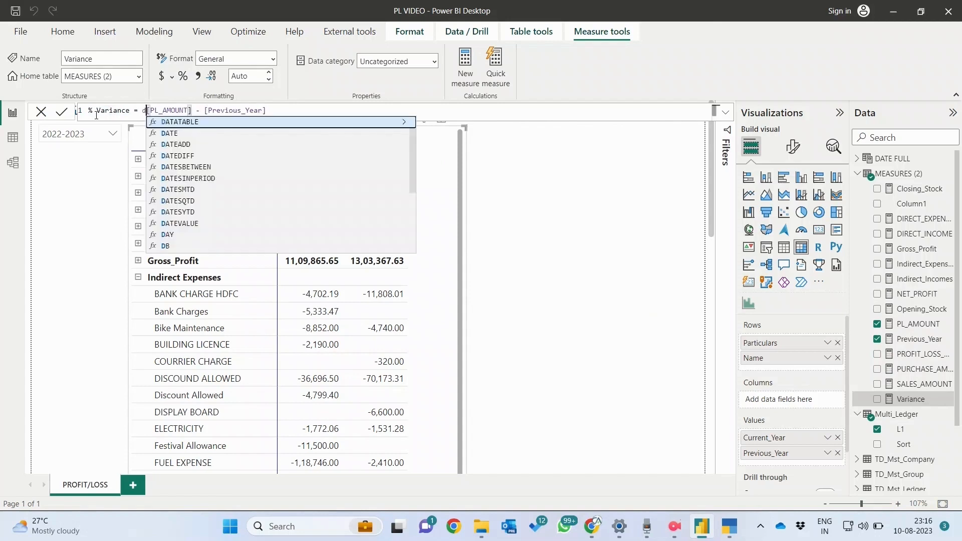
Step: Enclose [PL_AMOUNT] - [Previous_Year] in parentheses as the DIVIDE numerator, followed by a comma
key("End")
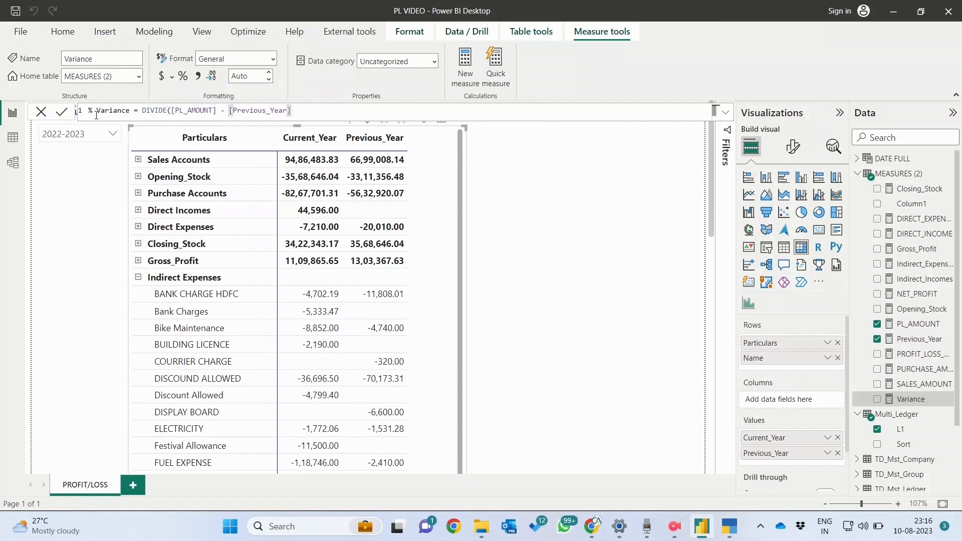
type(")")
key("ctrl+Left")
key("ctrl+Left")
key("Left")
type("(")
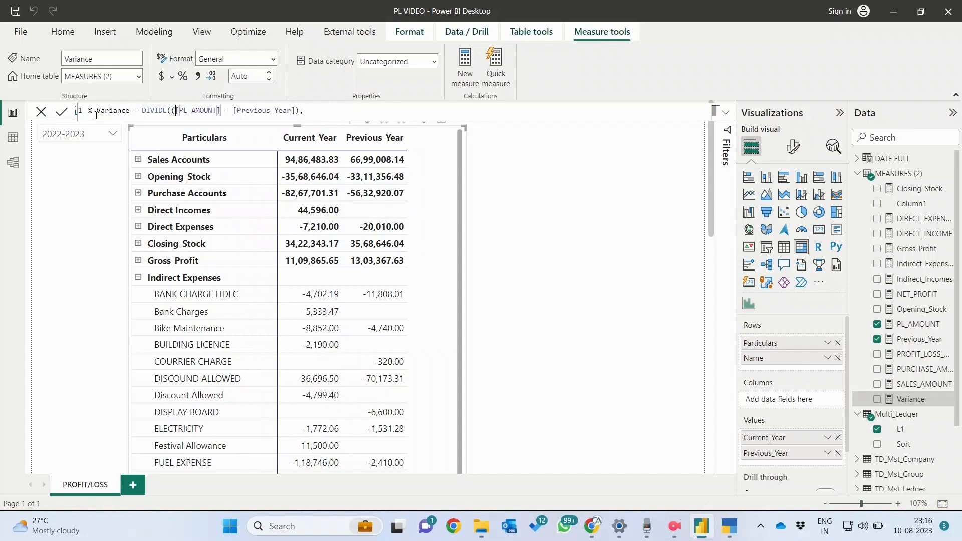
Step: Add [Previous_Year] as the DIVIDE denominator on a new line, close the function below it and commit the measure
key("End")
key("shift+Return")
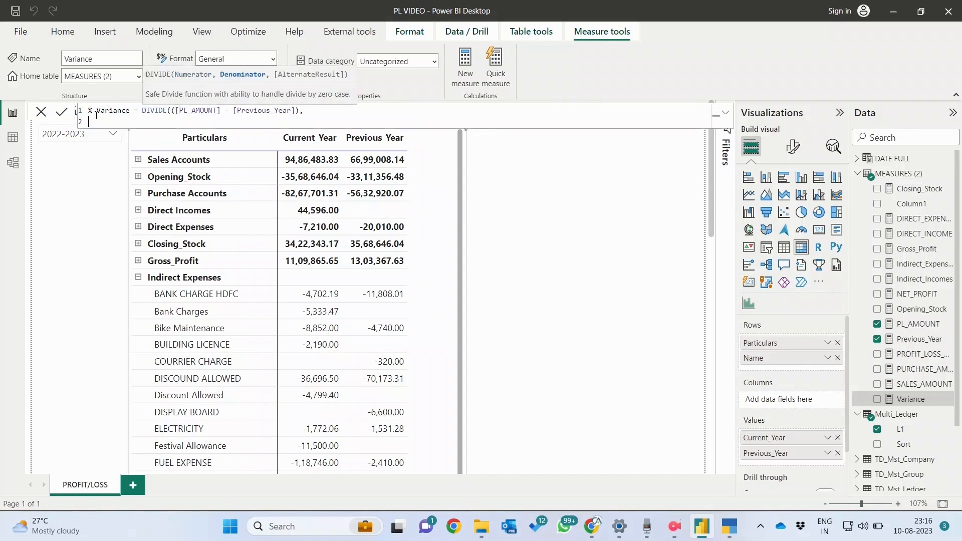
type("[Previous_Year]")
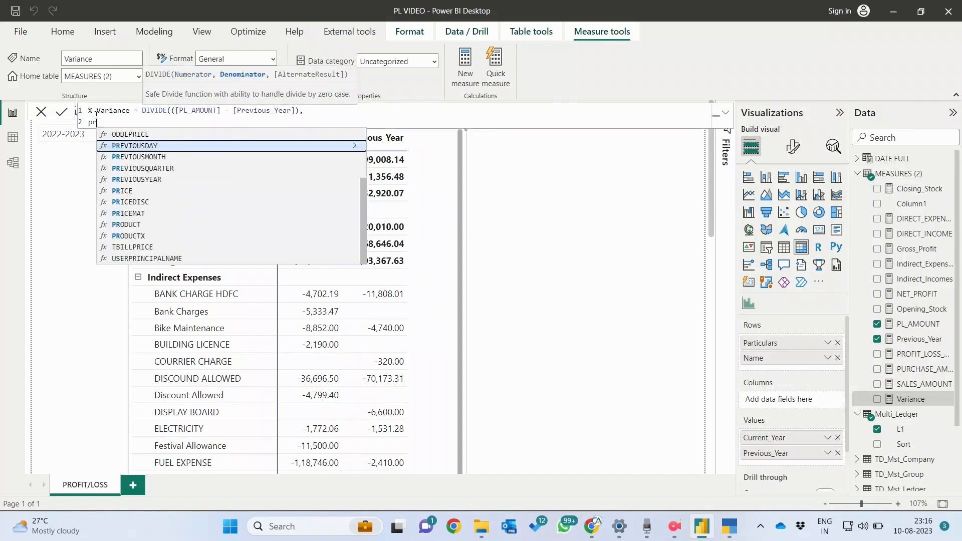
key("shift+Return")
type(")")
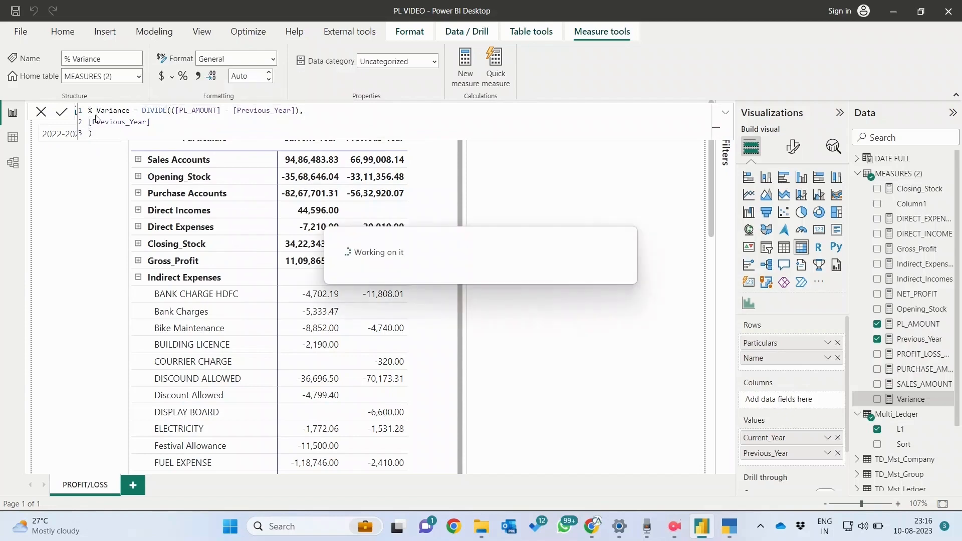
Step: Add % Variance to the matrix values and format it as a percentage with 0 decimal places, closing its formula editor
left_click_drag(914, 193, 451, 344)
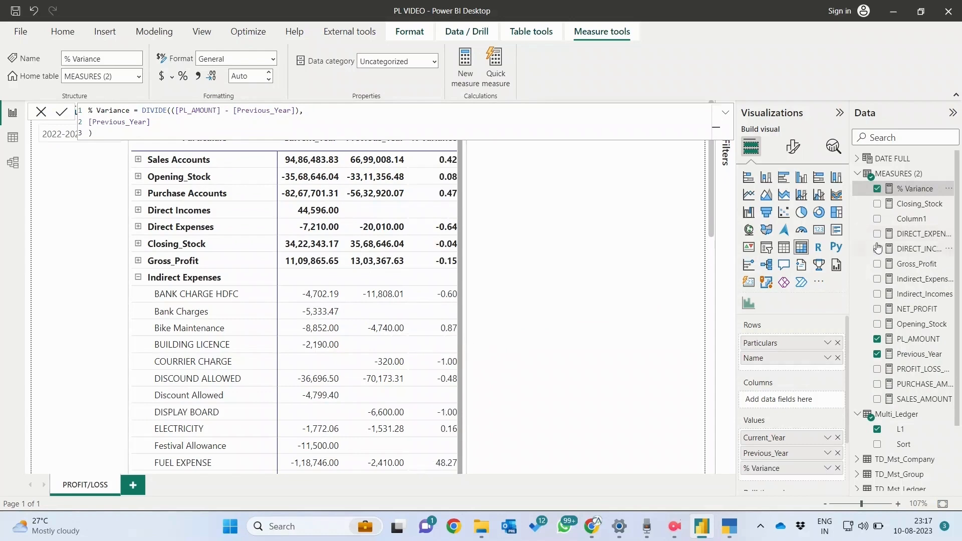
left_click(184, 77)
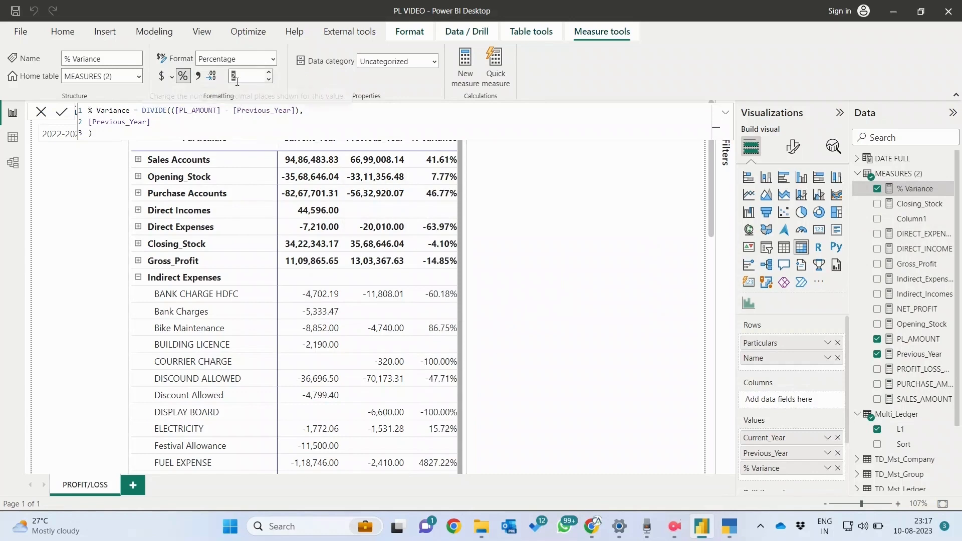
type("0")
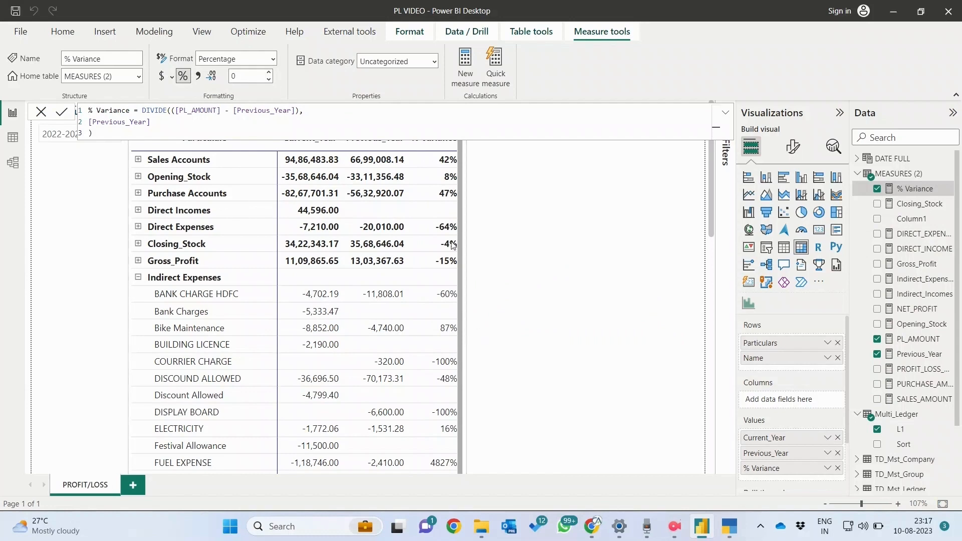
left_click(41, 111)
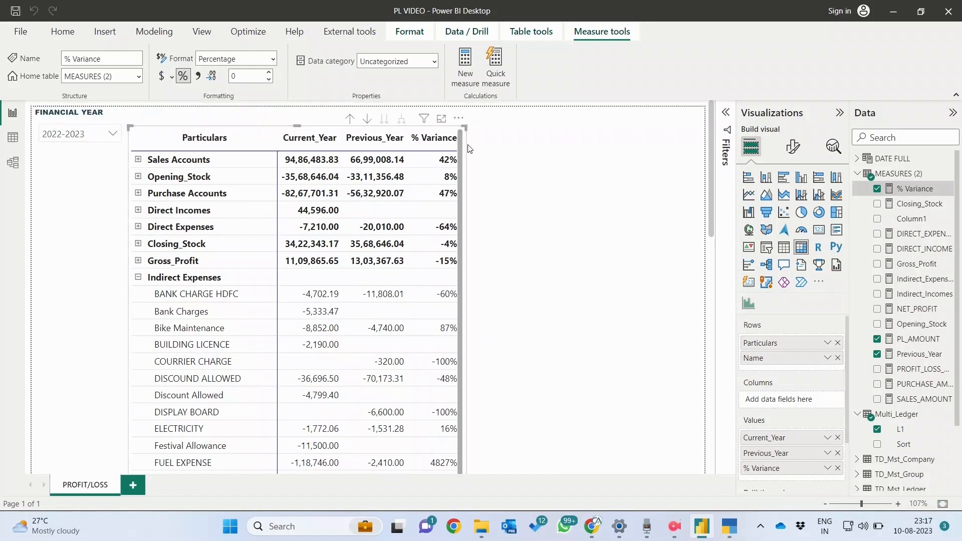
Step: Widen the matrix beyond the % Variance column and extend its lower edge past the Net Profit/(Loss) row
left_click_drag(465, 129, 488, 129)
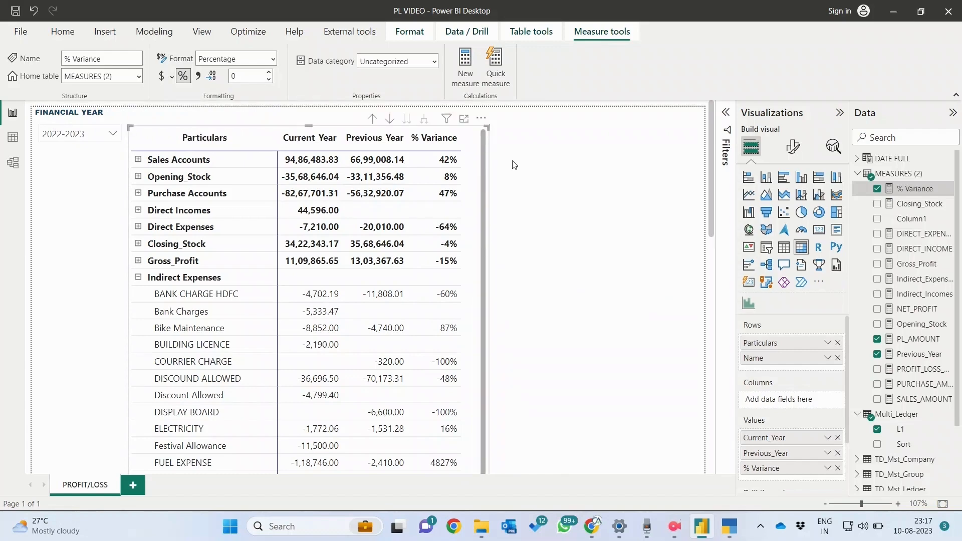
scroll(539, 257, "down", 10)
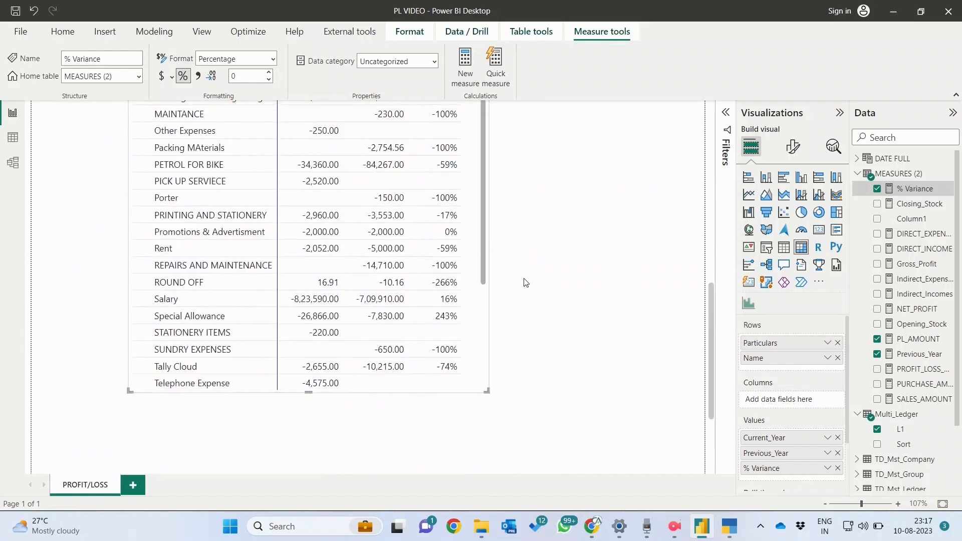
scroll(524, 283, "down", 5)
scroll(308, 241, "down", 3)
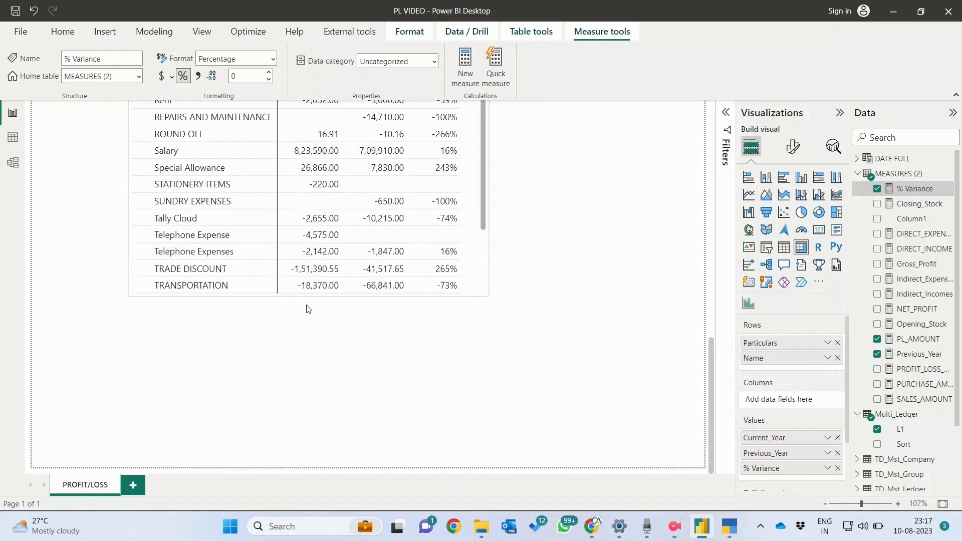
left_click_drag(308, 309, 308, 404)
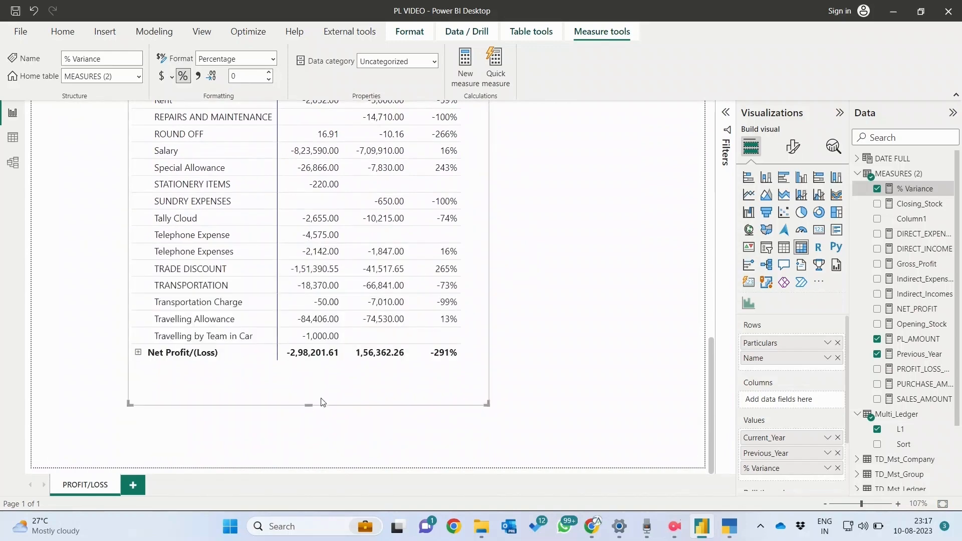
scroll(557, 330, "up", 12)
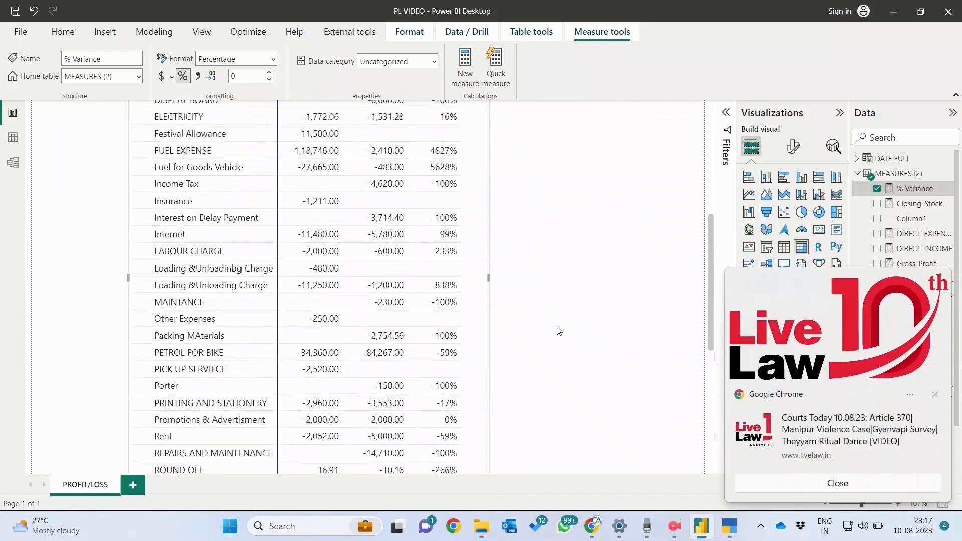
scroll(559, 331, "up", 10)
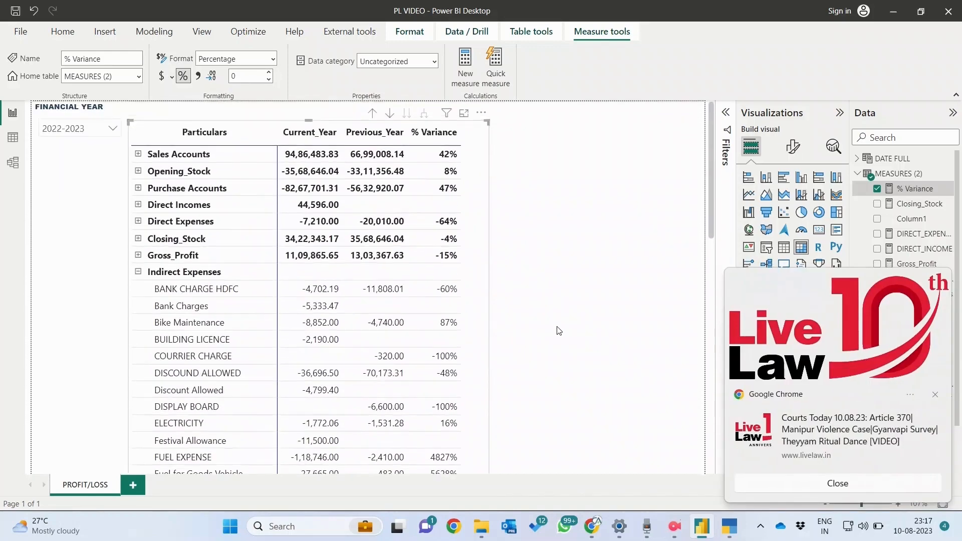
left_click(933, 396)
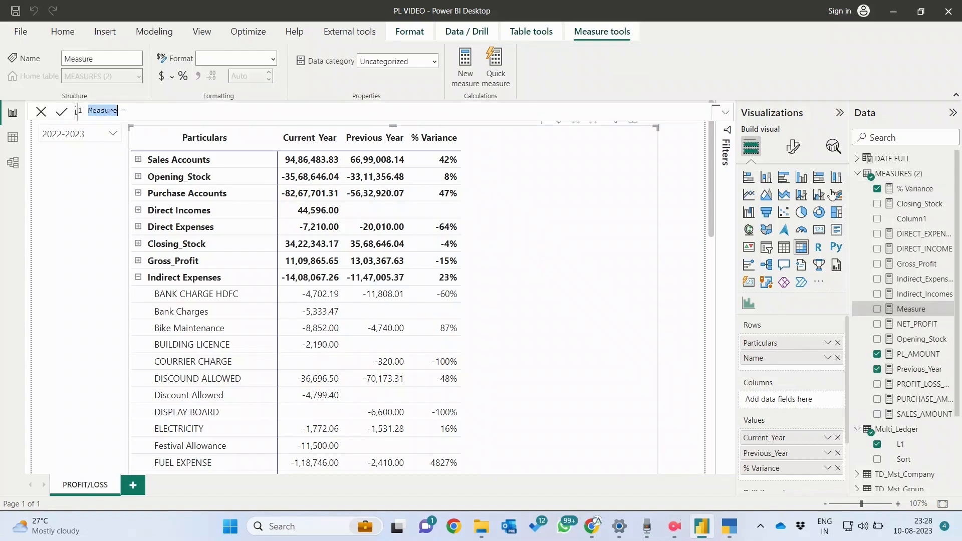
Step: Begin a new measure named GROWTH with an IF function whose logical test on a new line is AND([% Variance]
type("GROWTH = IF(")
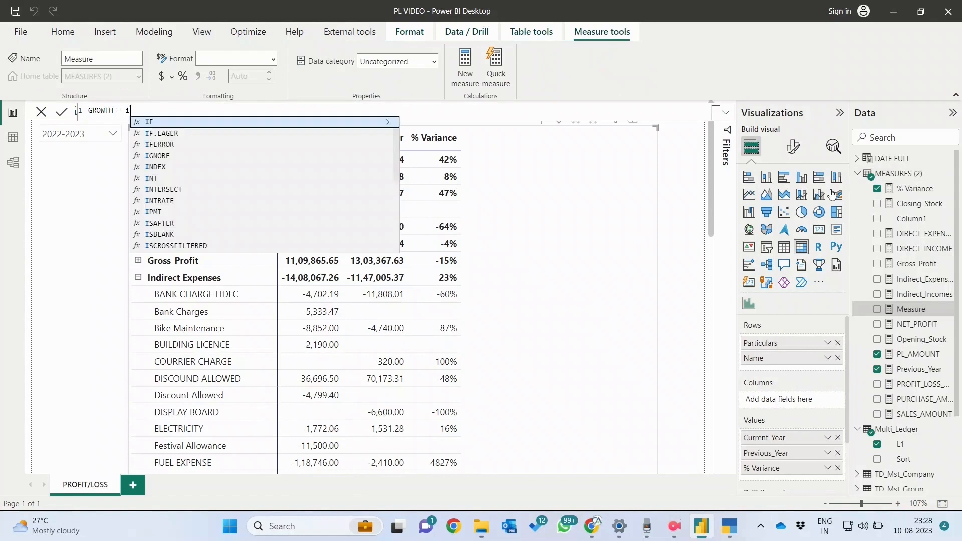
key("shift+Return")
type("var")
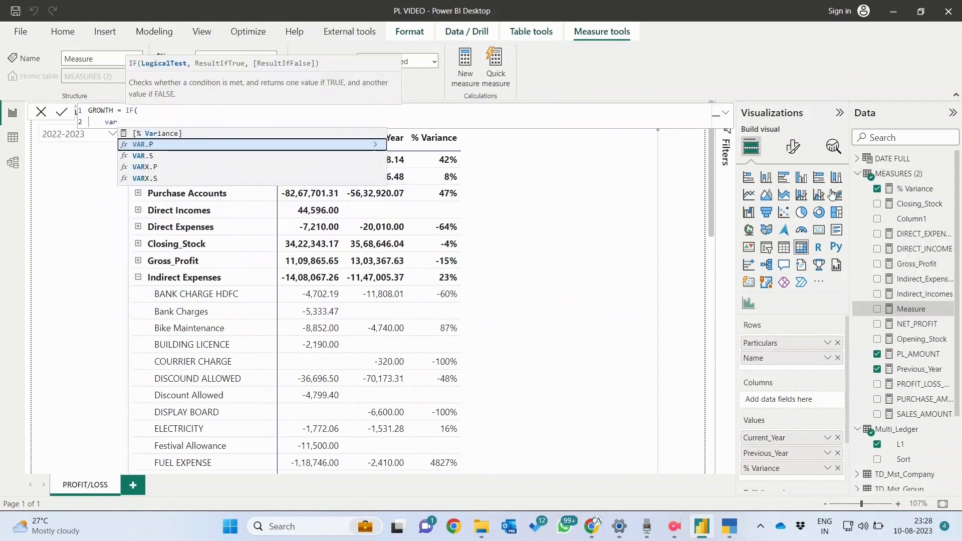
key("Up")
key("Tab")
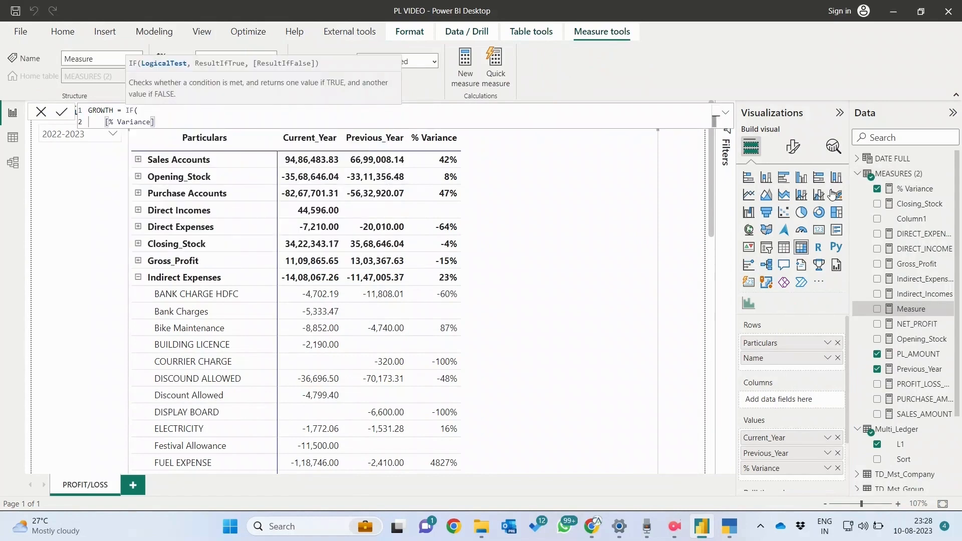
key("Home")
type("AND(")
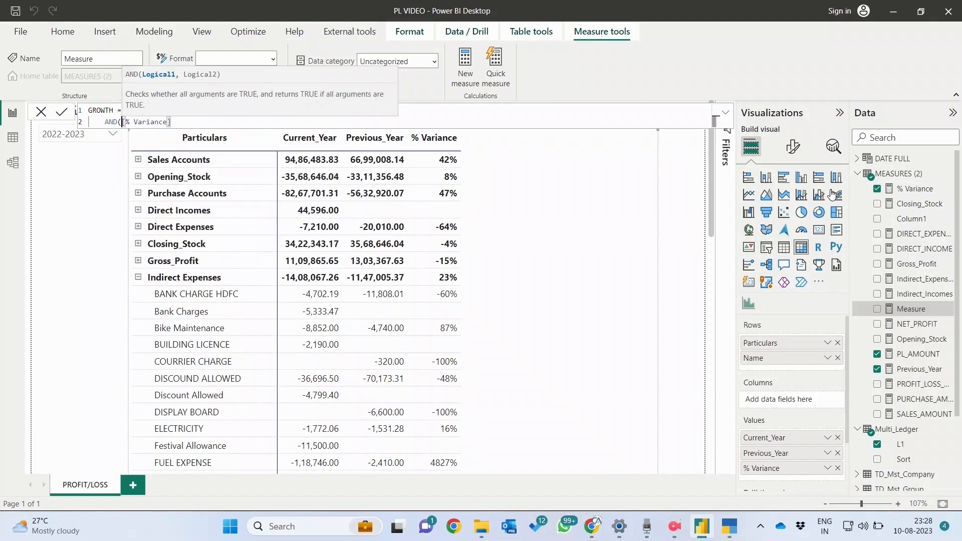
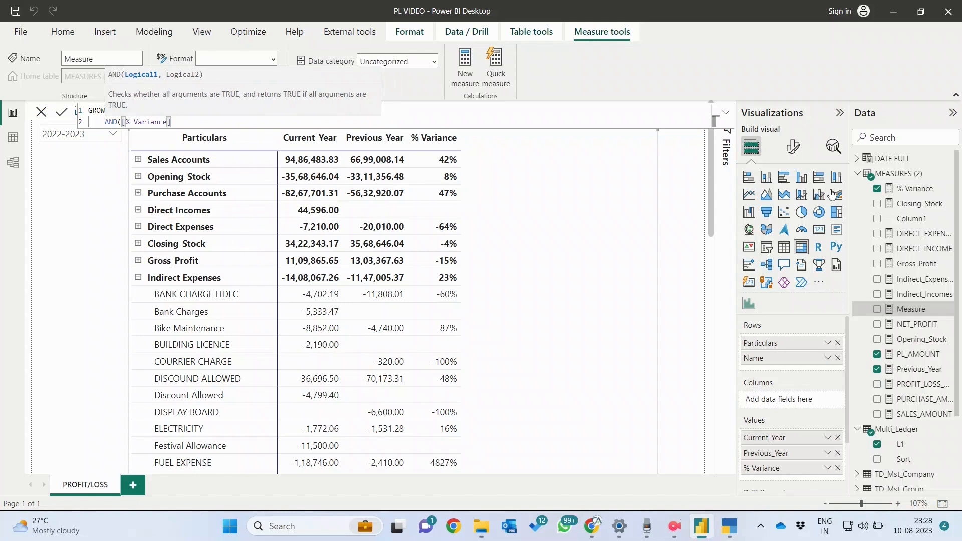
Step: Complete the AND test in GROWTH as [% Variance]>0,[% Variance]<.10 and close it with a comma following
key("Right")
key("Right")
key("Right")
key("Right")
key("Right")
key("Right")
key("Right")
key("Right")
key("Right")
key("Right")
key("Right")
type(">10")
key("BackSpace")
type("[% Variance]")
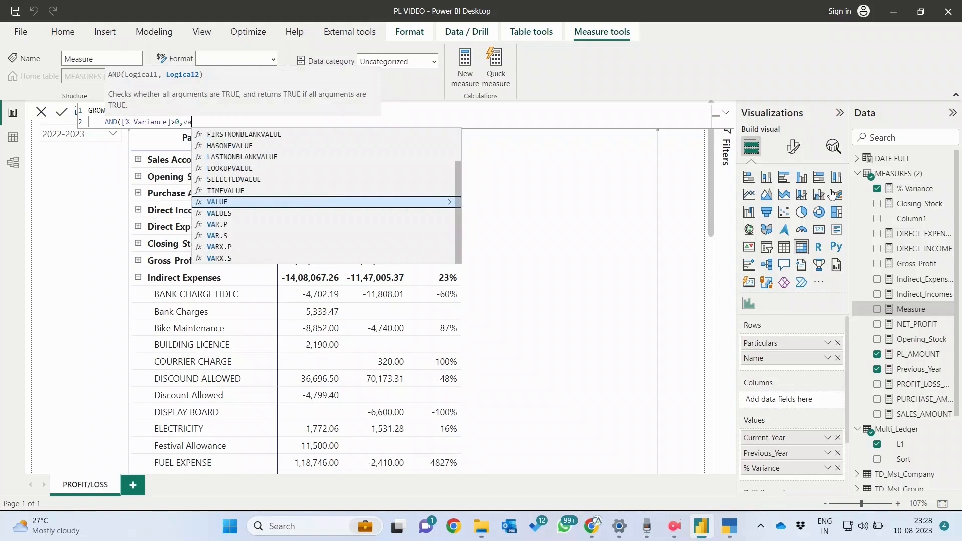
type("<.10")
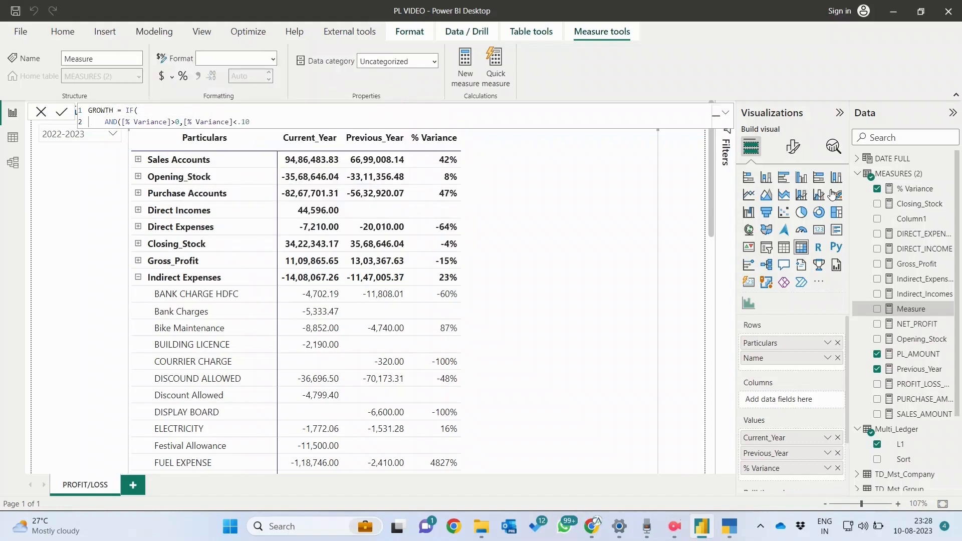
type("),")
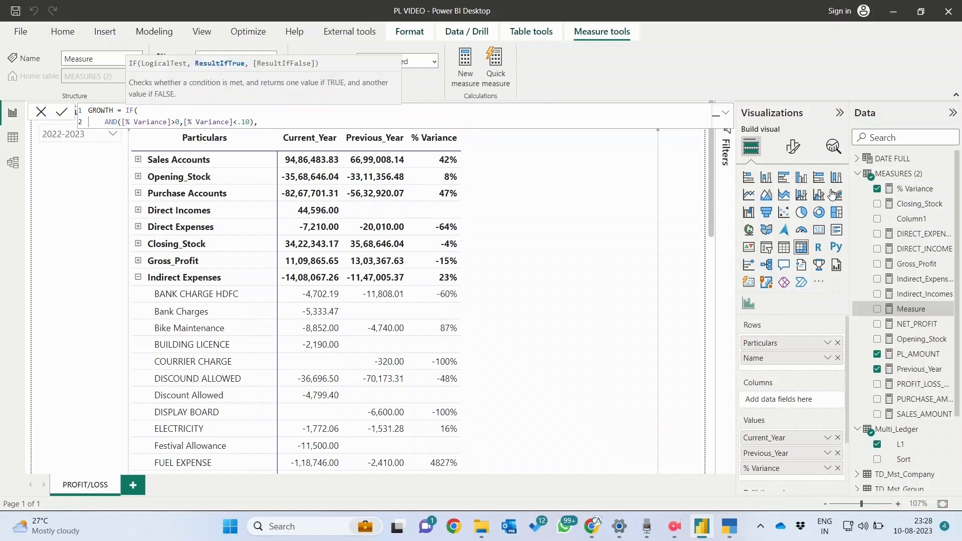
Step: Return "LG" when the AND test is true and start a new formula line for the false result
type("\"G")
type("LG")
type("\"")
type(",")
key("shift+Return")
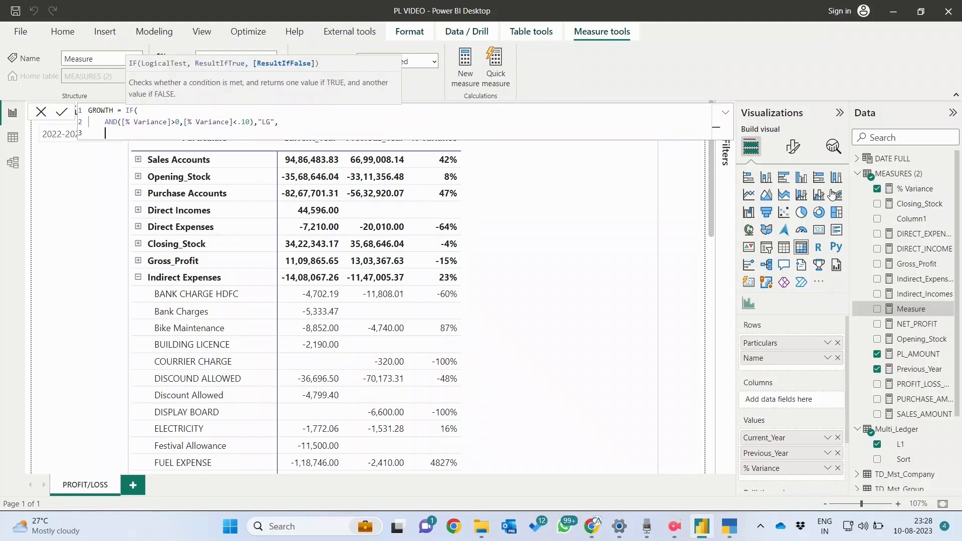
Step: Nest an IF as the false result that tests [% Variance]>.10 and returns "G", followed by a new line
type("AN")
key("BackSpace")
key("BackSpace")
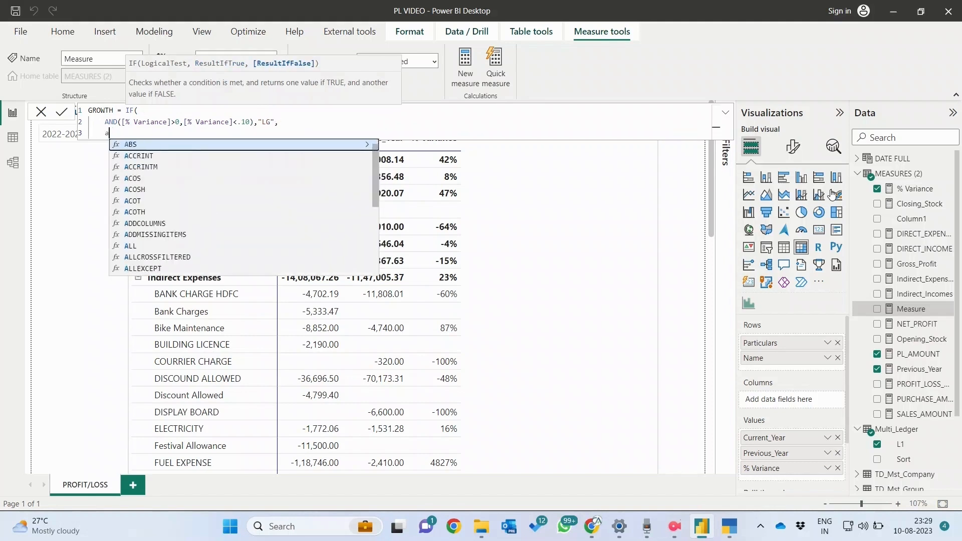
type("IF(")
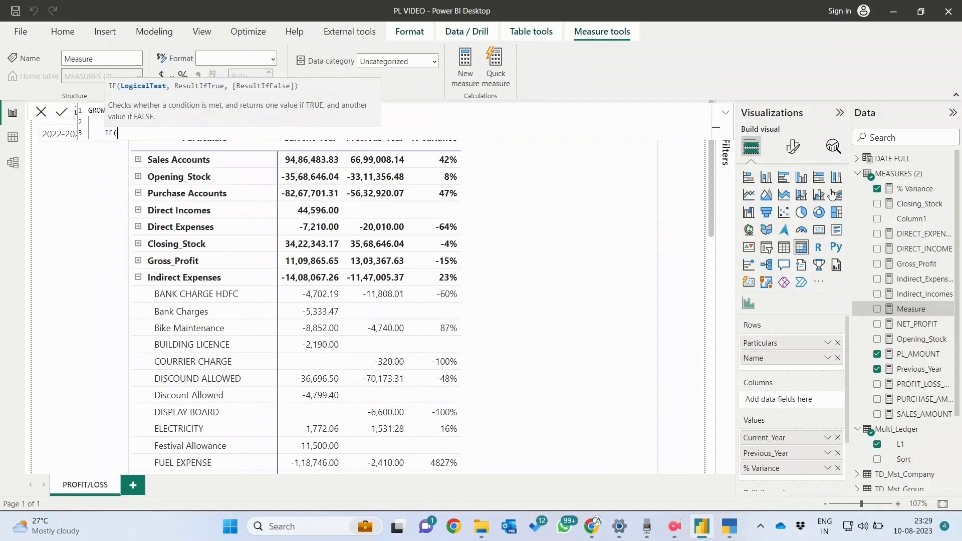
type("[% Variance]")
type(">.10,")
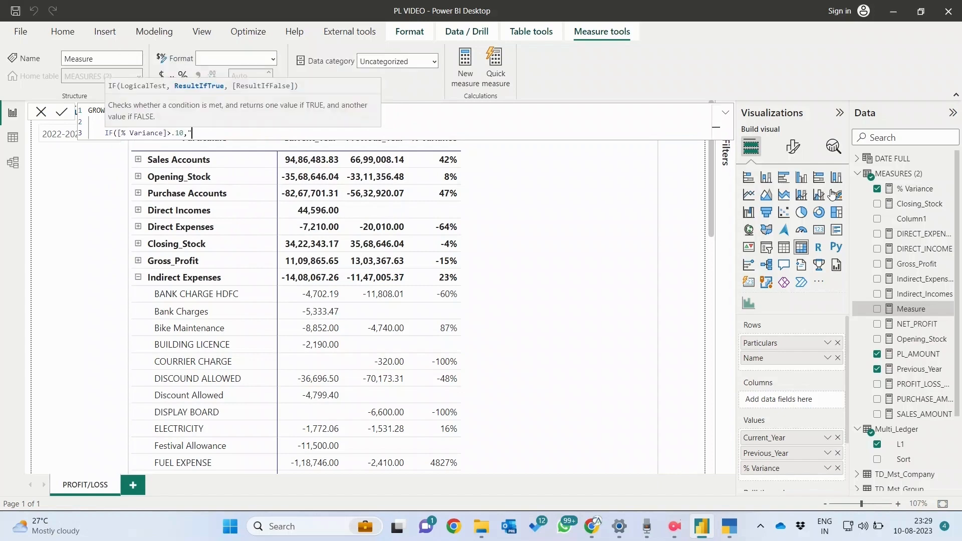
type("\"G\",")
key("shift+Return")
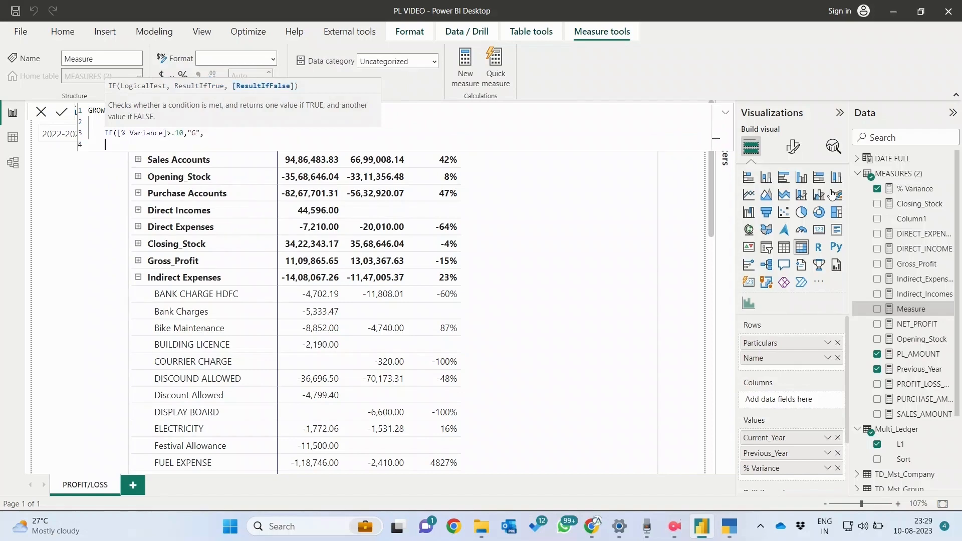
Step: Nest another IF on the fourth line with the test AND([% Variance]<0,[% Variance]<.10
type("IF(AND(")
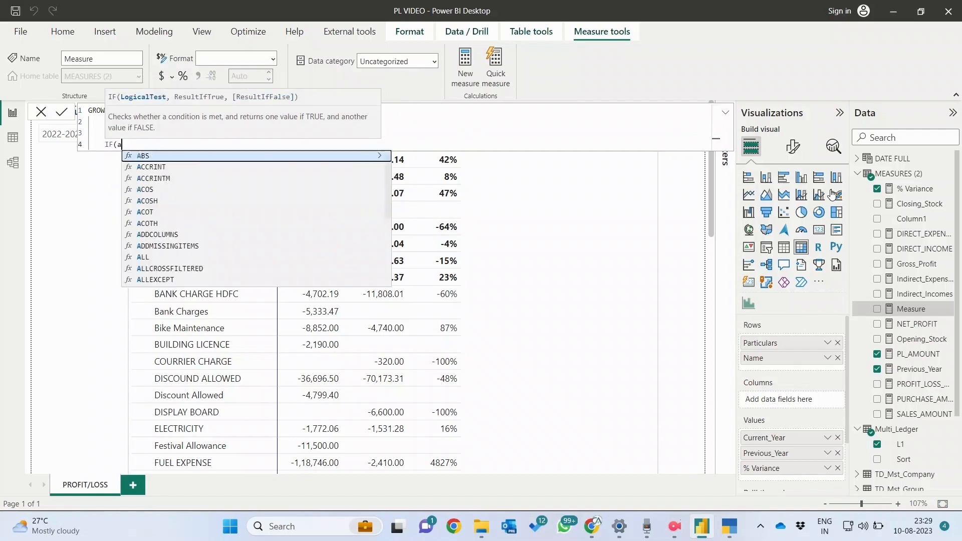
type("v")
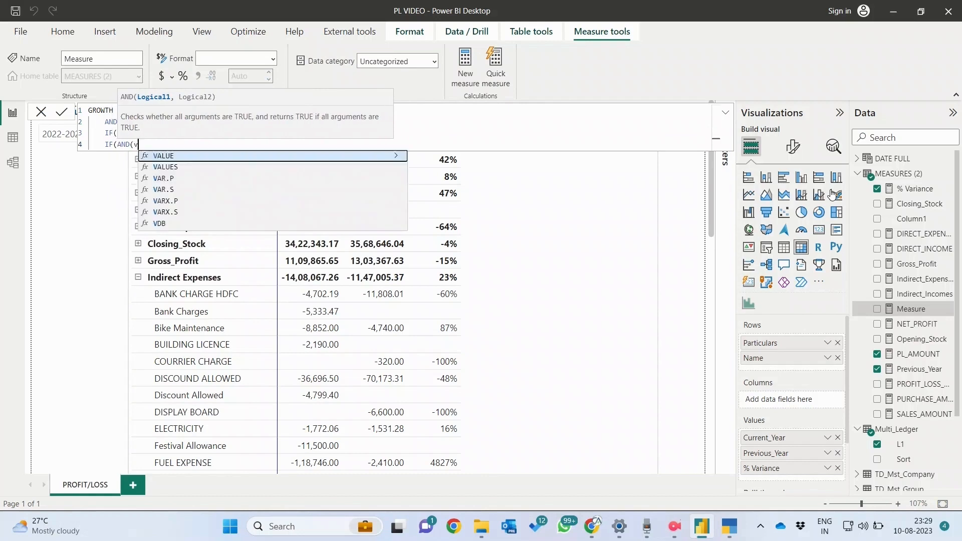
type("ar")
key("Up")
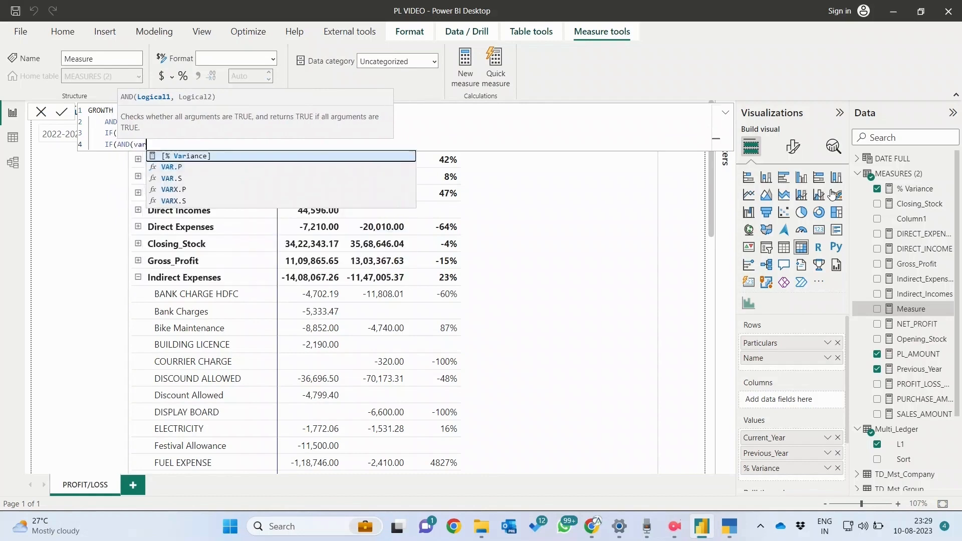
key("Tab")
type("<")
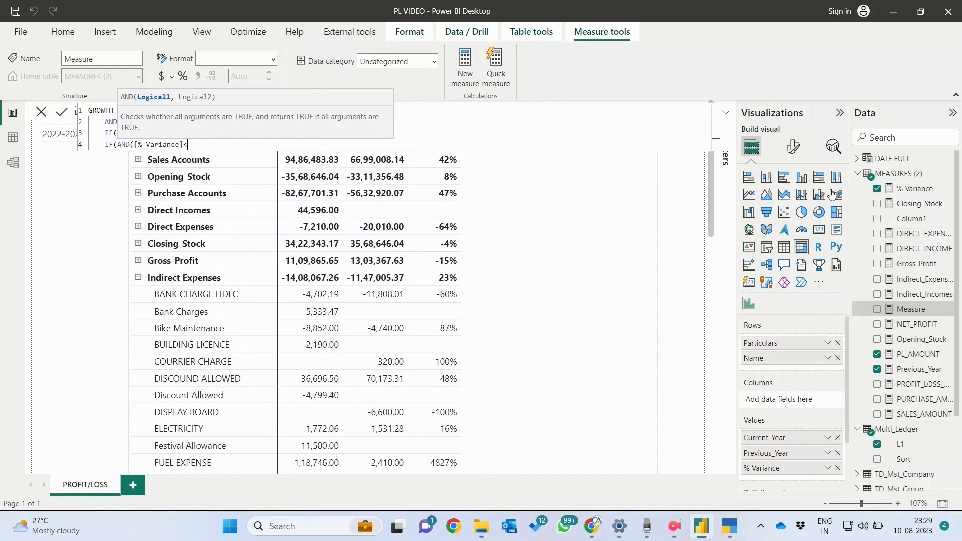
type(".")
key("BackSpace")
key("BackSpace")
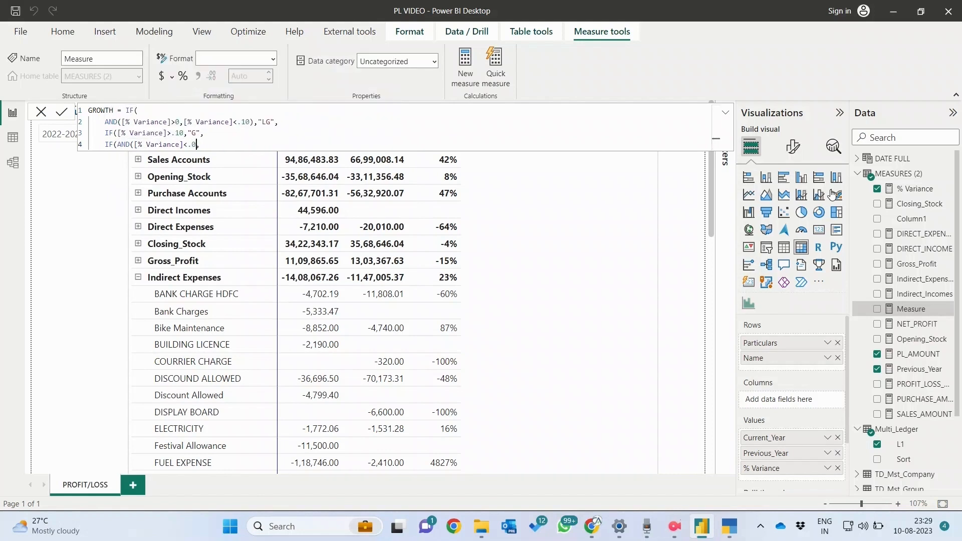
key("BackSpace")
type("[% Variance]")
type("<.10")
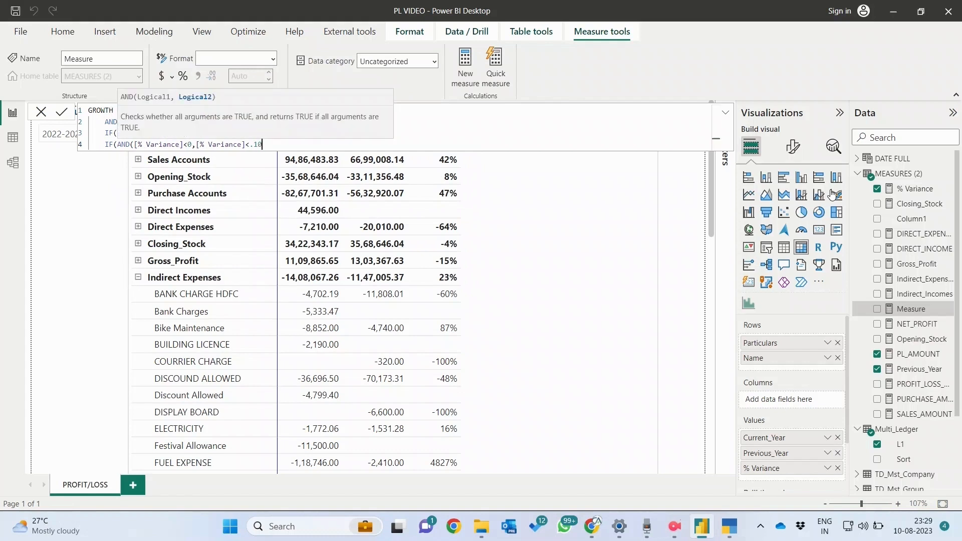
Step: Return "O" or else "R" from the last IF, close all three IF functions on a new line and commit GROWTH
type("),\"O\",\"R")
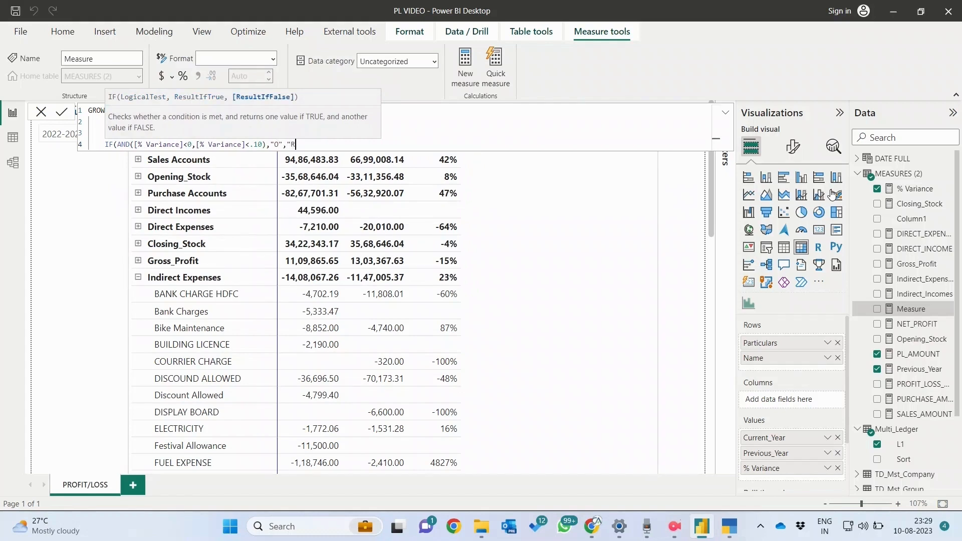
key("shift+Return")
type(")))")
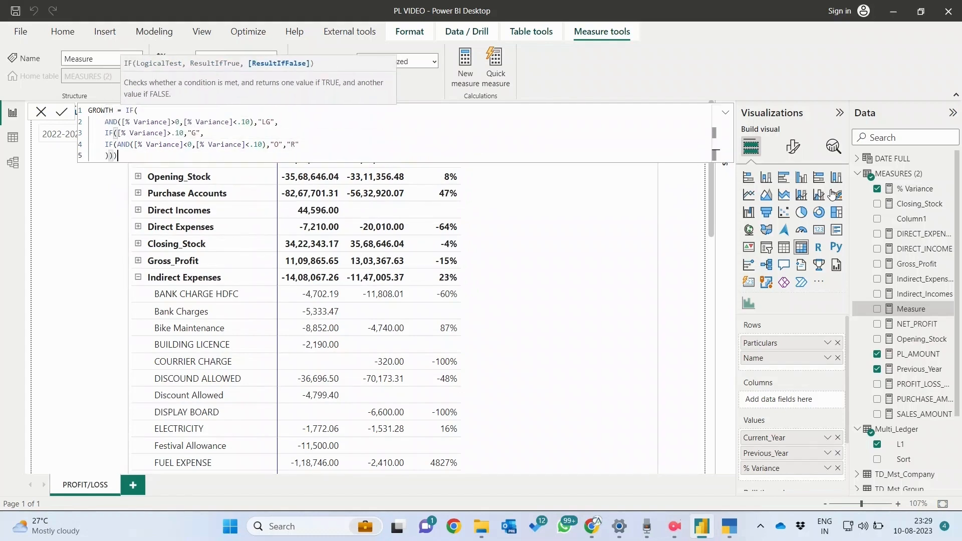
key("Return")
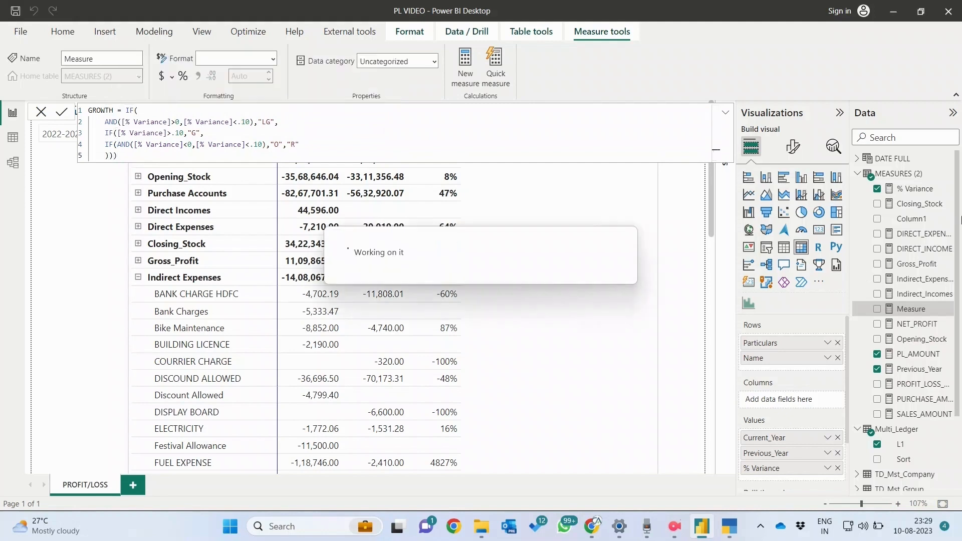
Step: Turn on background color for the matrix's % Variance cell elements and open its conditional formatting settings
left_click(793, 147)
scroll(782, 376, "down", 1)
left_click(766, 453)
left_click(771, 439)
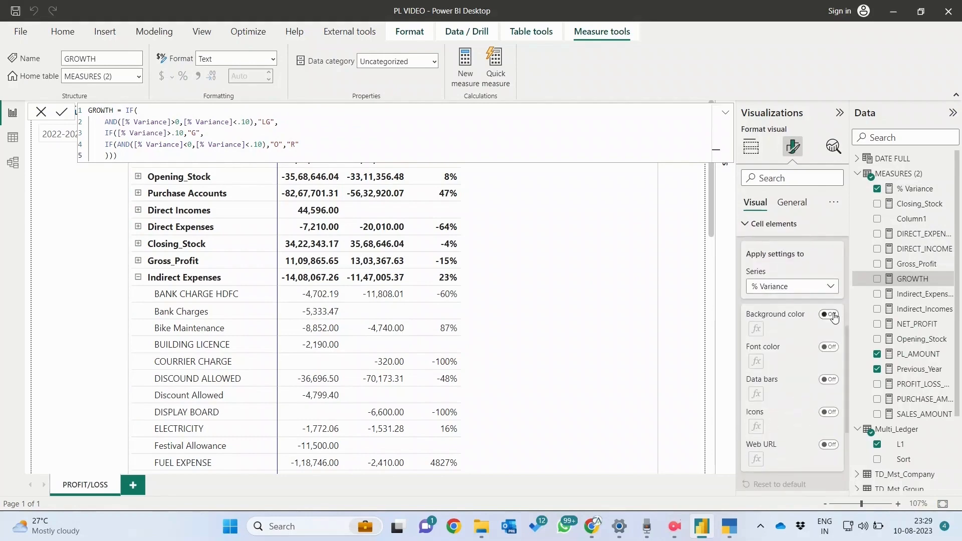
left_click(828, 314)
left_click(757, 329)
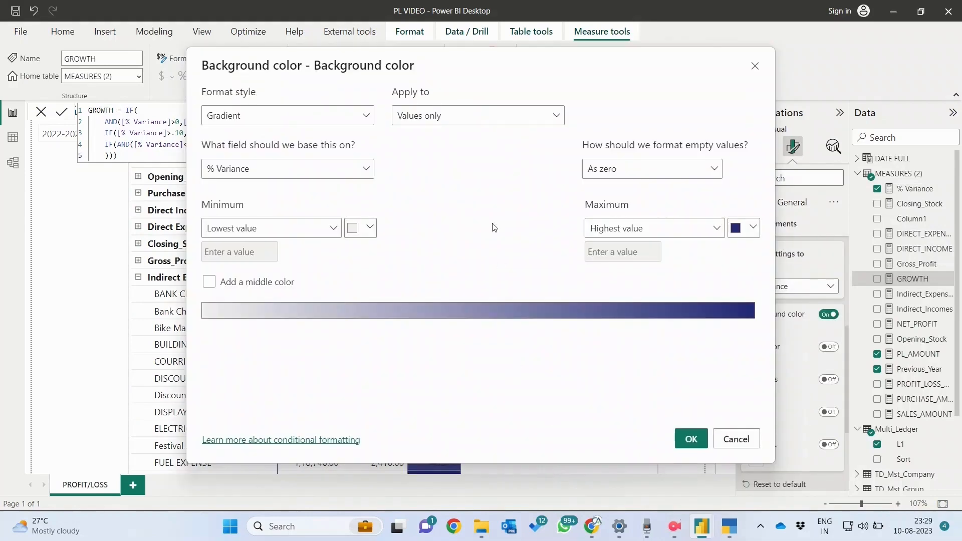
Step: Apply the background color to values and totals, using the Rules format style based on the GROWTH measure
left_click(441, 116)
left_click(438, 156)
left_click(261, 116)
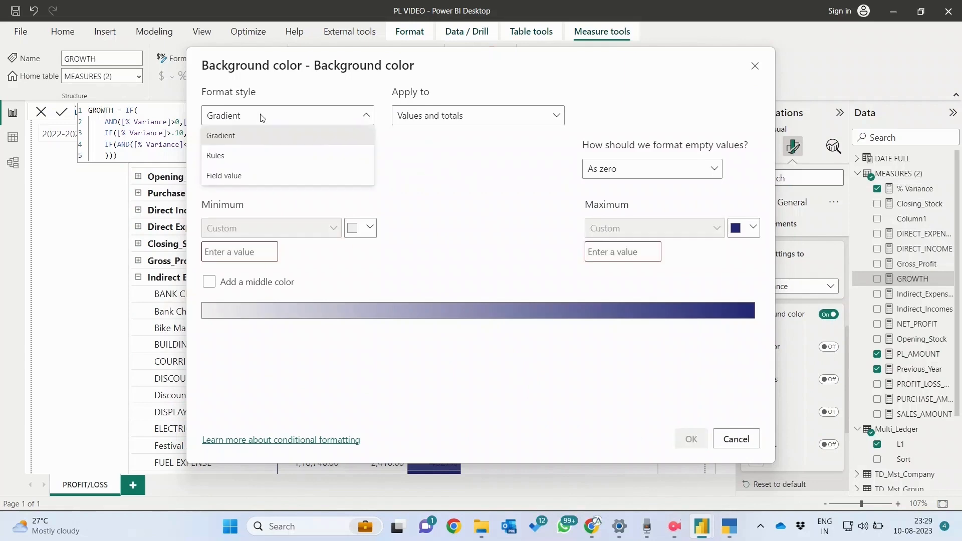
left_click(251, 156)
left_click(253, 169)
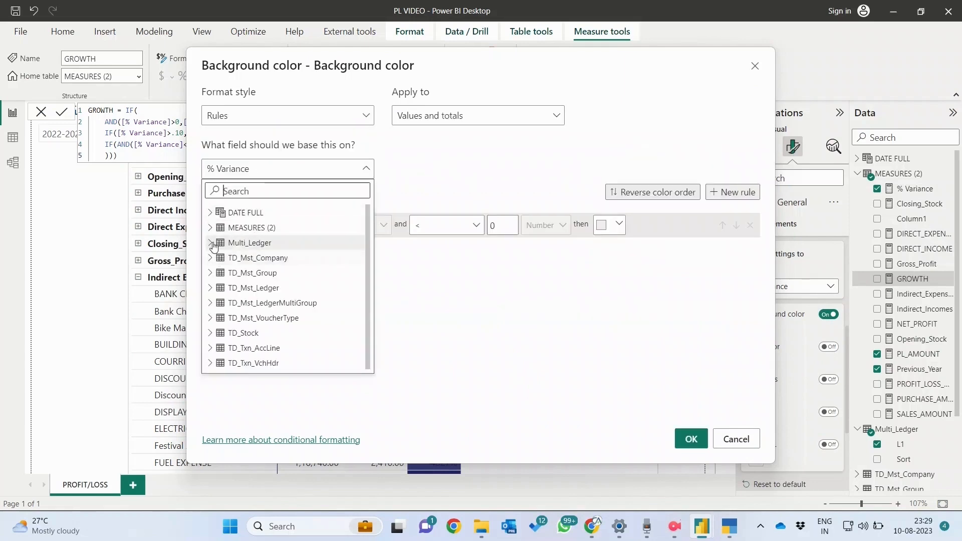
left_click(210, 228)
scroll(266, 292, "down", 2)
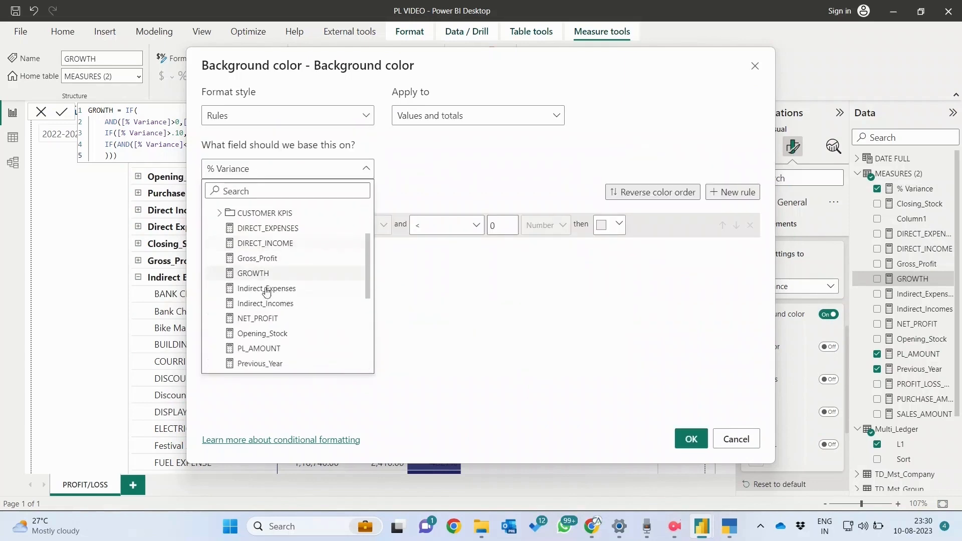
left_click(268, 275)
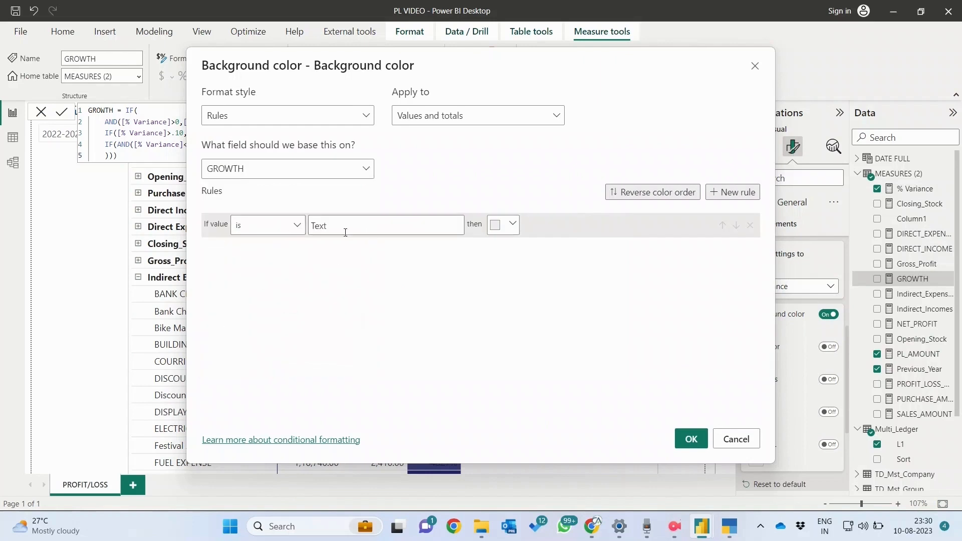
Step: Add four more rules to the background color formatting
left_click(733, 192)
left_click(733, 192)
left_click(733, 192)
left_click(733, 192)
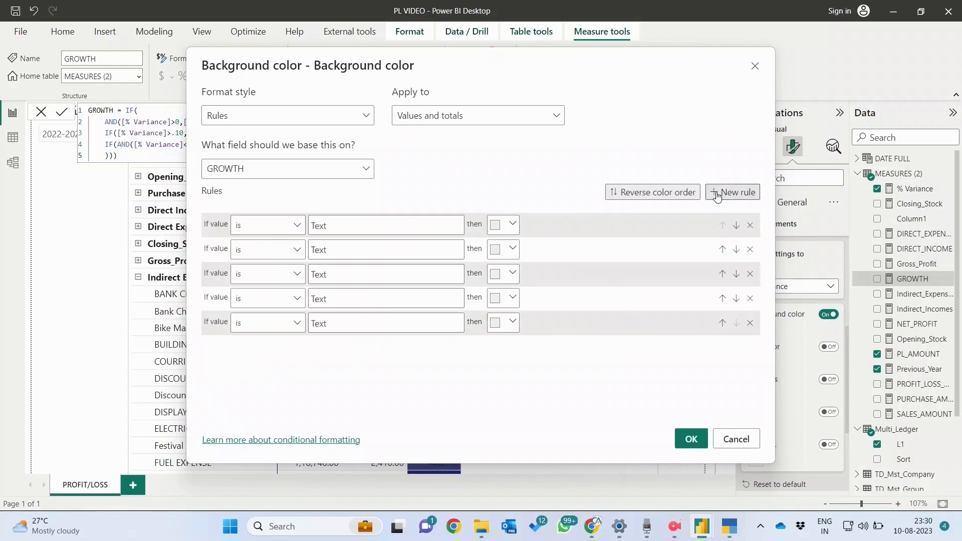
Step: Set the first rule to match the text G and give it a custom muted green background
left_click(327, 226)
type("G")
left_click(503, 224)
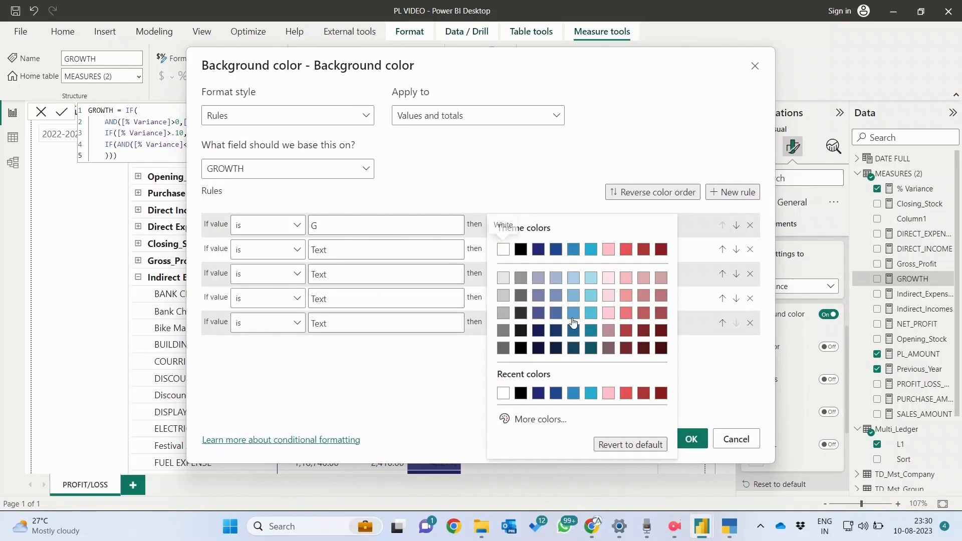
left_click(535, 419)
left_click(537, 378)
left_click_drag(541, 260, 564, 266)
left_click(688, 439)
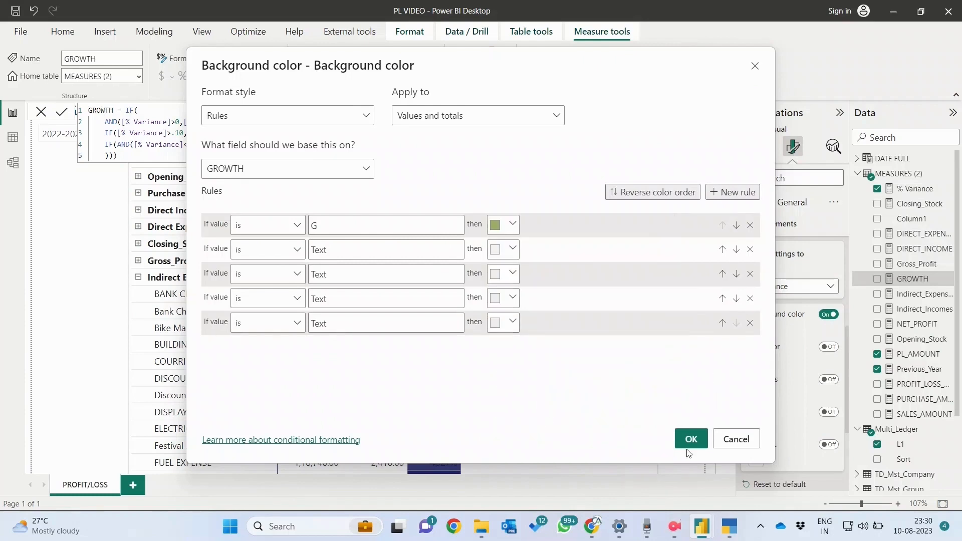
Step: Give the second rule a custom pale, muted yellow-green background
left_click(503, 224)
left_click(535, 419)
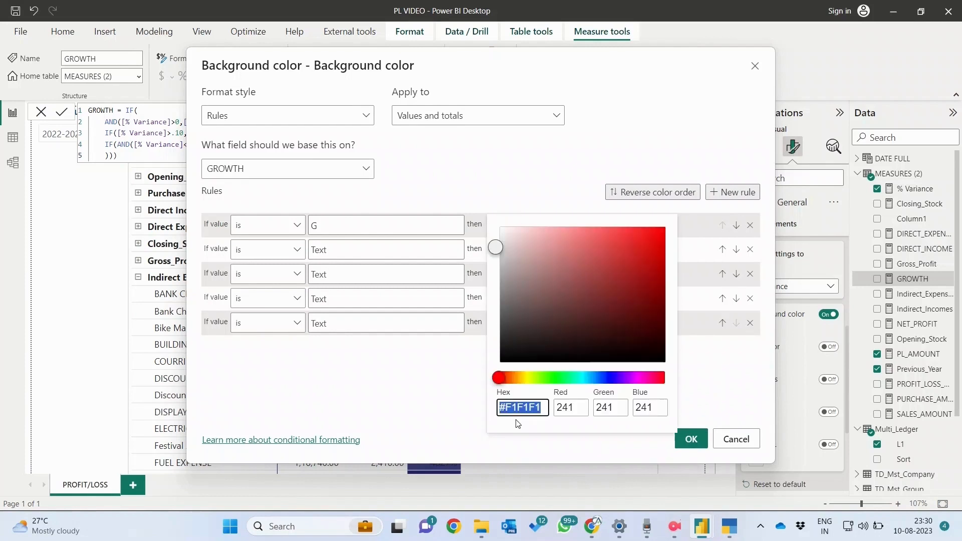
left_click(537, 377)
left_click(548, 230)
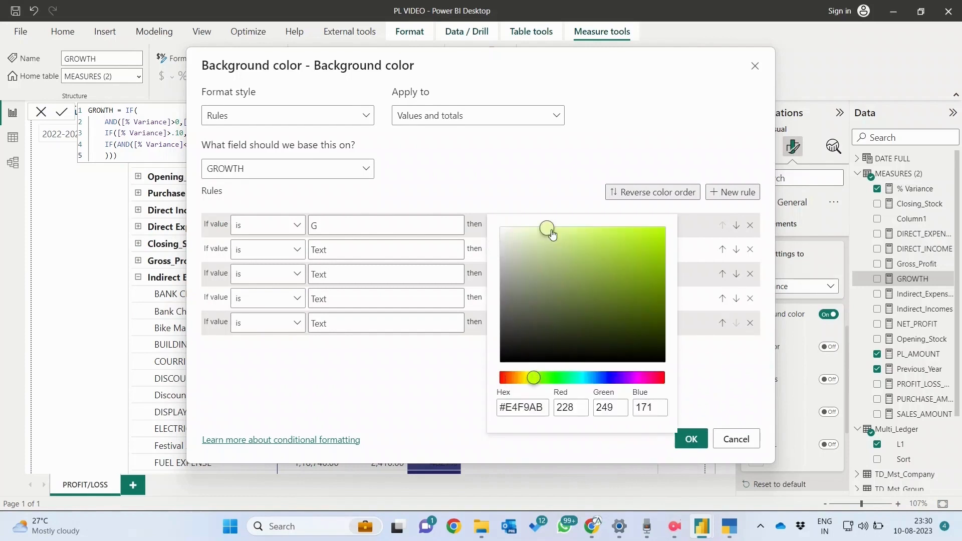
left_click(474, 313)
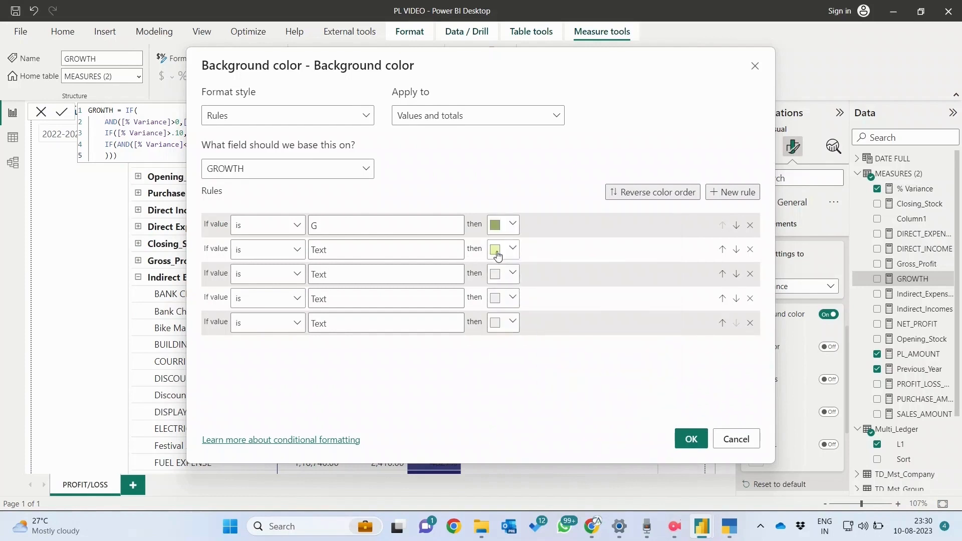
left_click(500, 250)
left_click(535, 419)
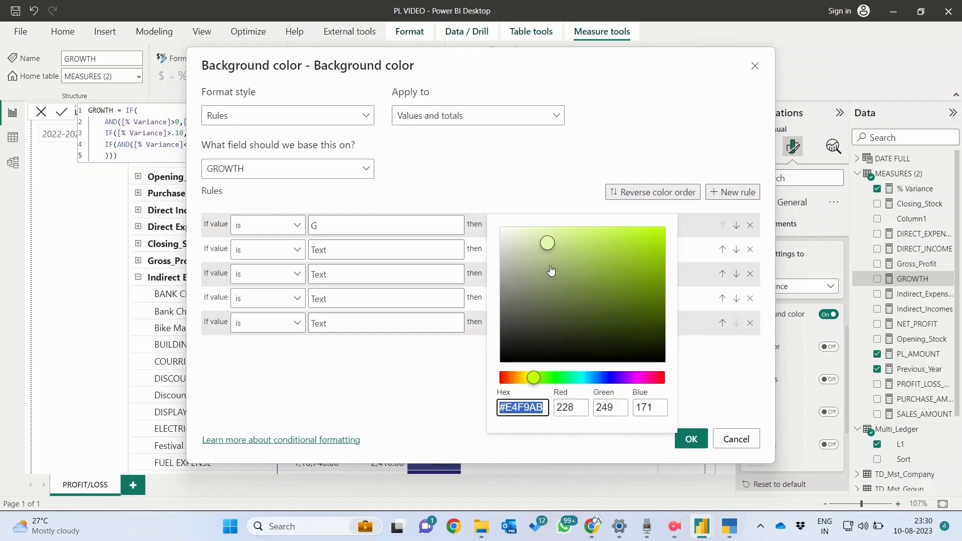
left_click(520, 252)
left_click(445, 407)
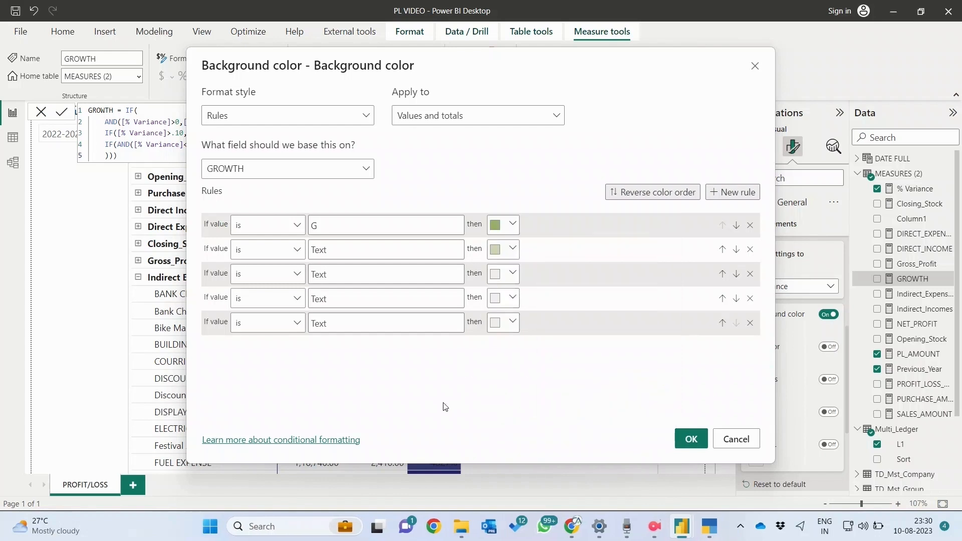
Step: Set the second, third and fourth rules to match the texts LG, O and R
left_click(332, 246)
type("L")
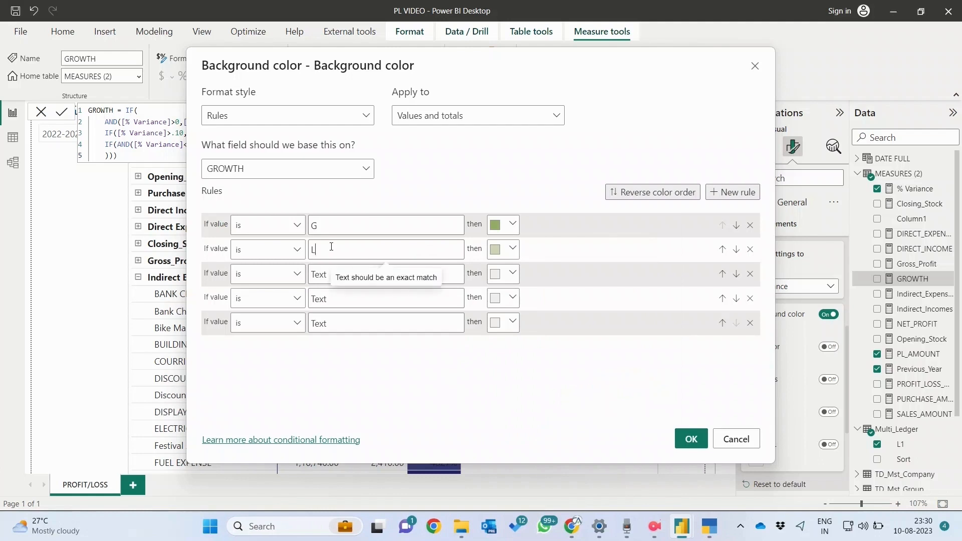
type("G")
left_click(334, 275)
type("O")
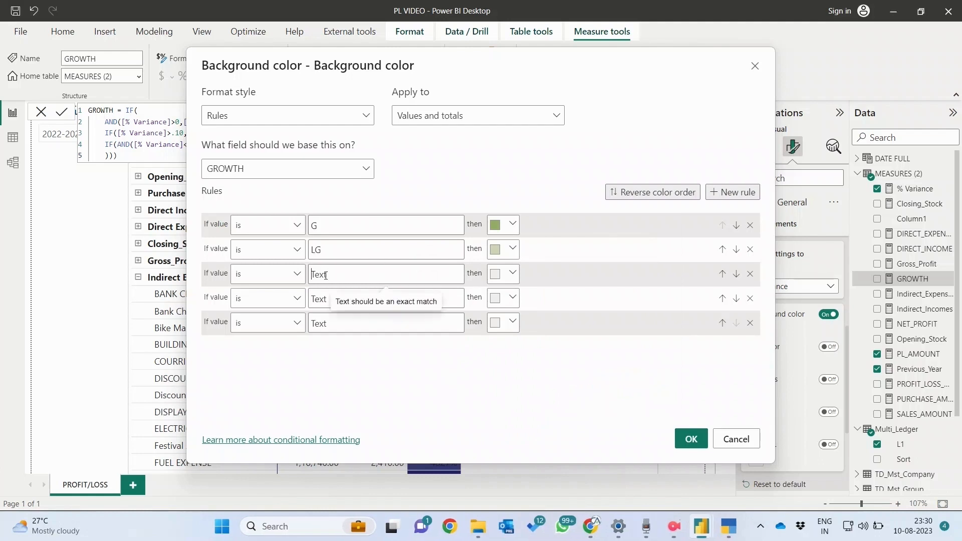
left_click(327, 296)
type("R")
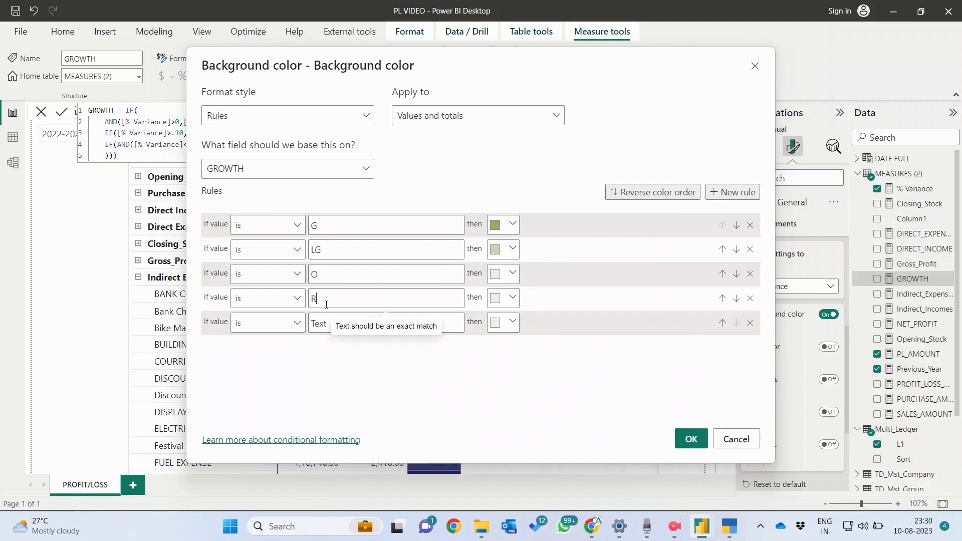
Step: Give the O rule a light pink (#ffdae0) background and the R rule a muted red one, remove the empty fifth rule and apply
left_click(498, 275)
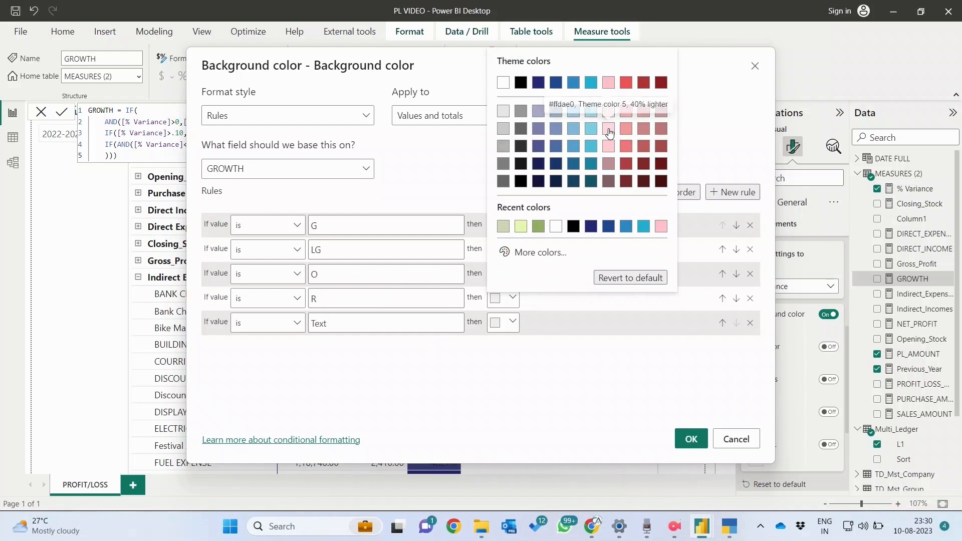
left_click(608, 129)
left_click(503, 300)
left_click(644, 146)
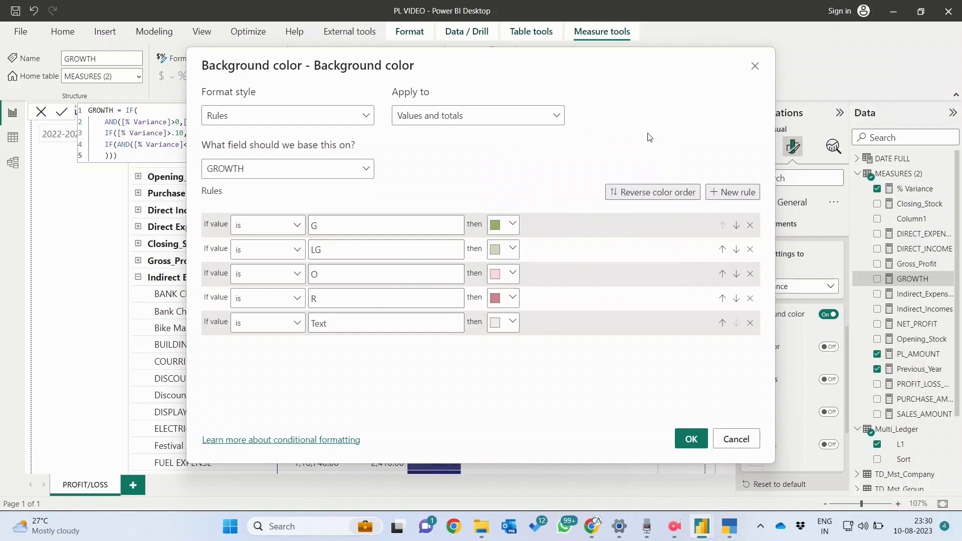
left_click(751, 323)
left_click(691, 439)
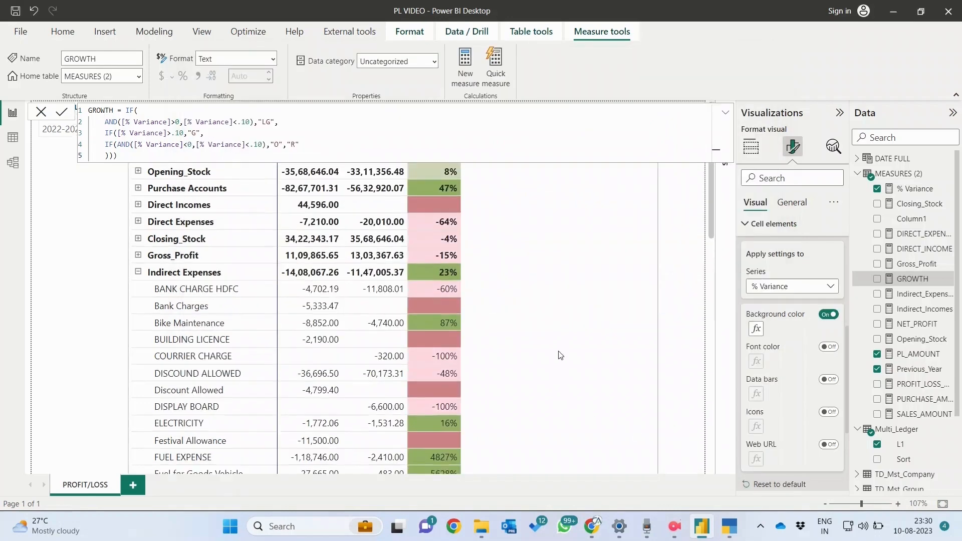
scroll(560, 357, "down", 5)
scroll(560, 356, "up", 5)
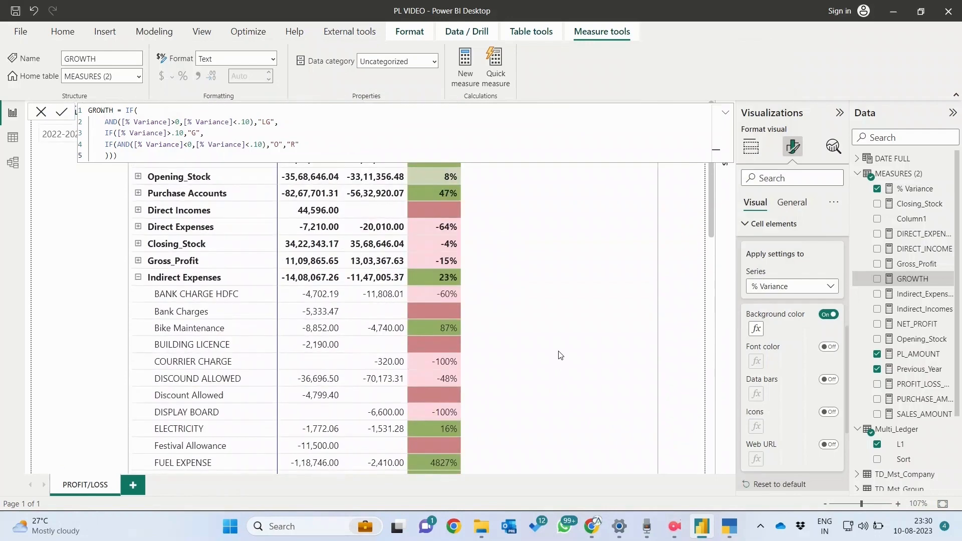
Step: Add a fifth background color rule for % Variance that matches the text 0 with a white background, and apply it
left_click(756, 328)
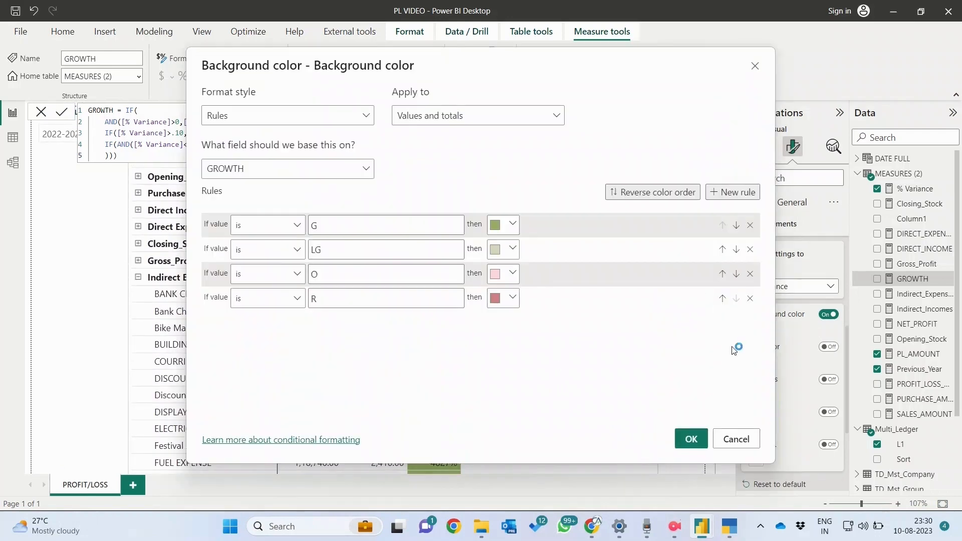
left_click(736, 192)
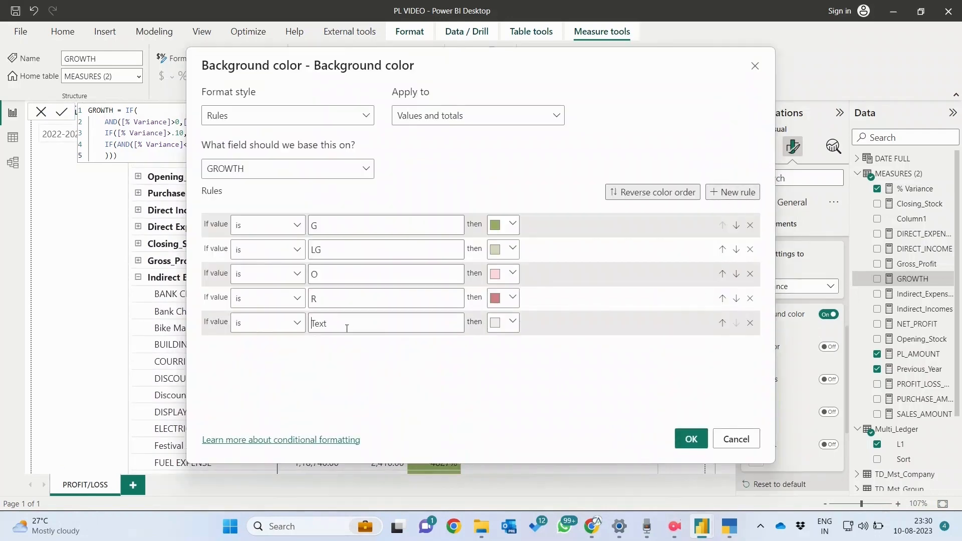
left_click(445, 327)
left_click(513, 324)
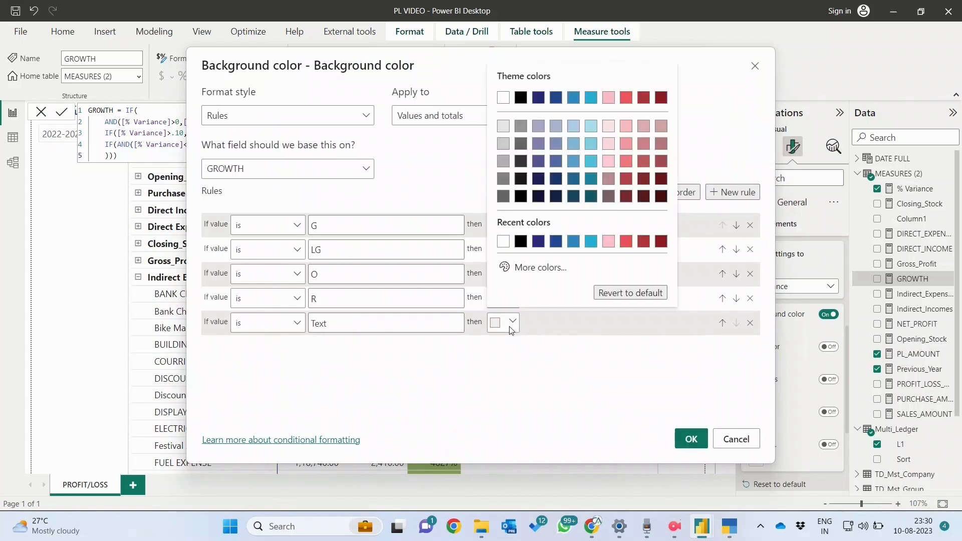
left_click(507, 95)
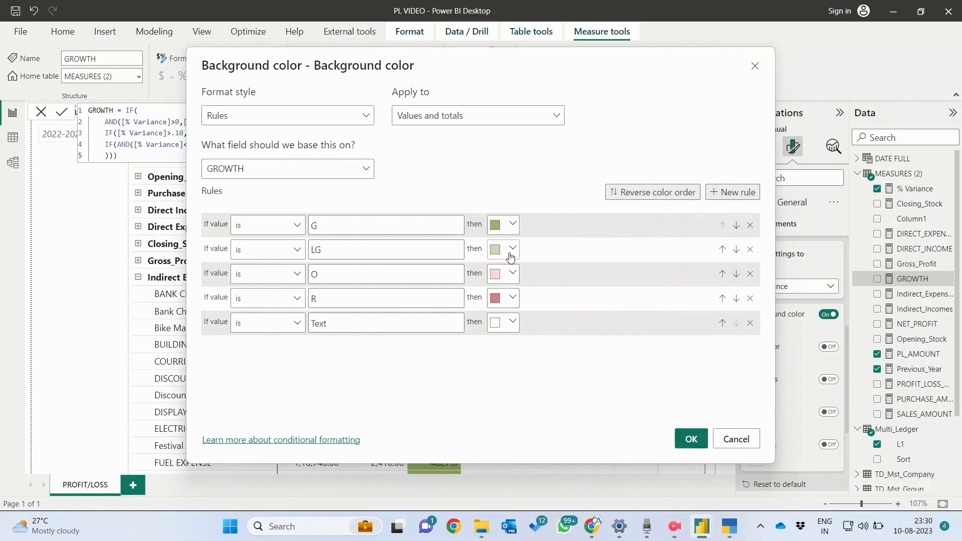
left_click(690, 440)
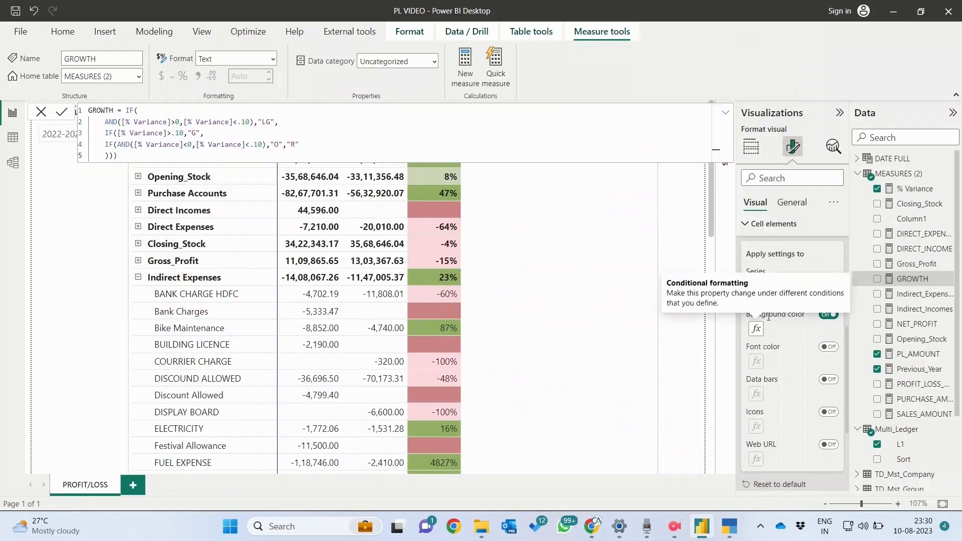
left_click(756, 328)
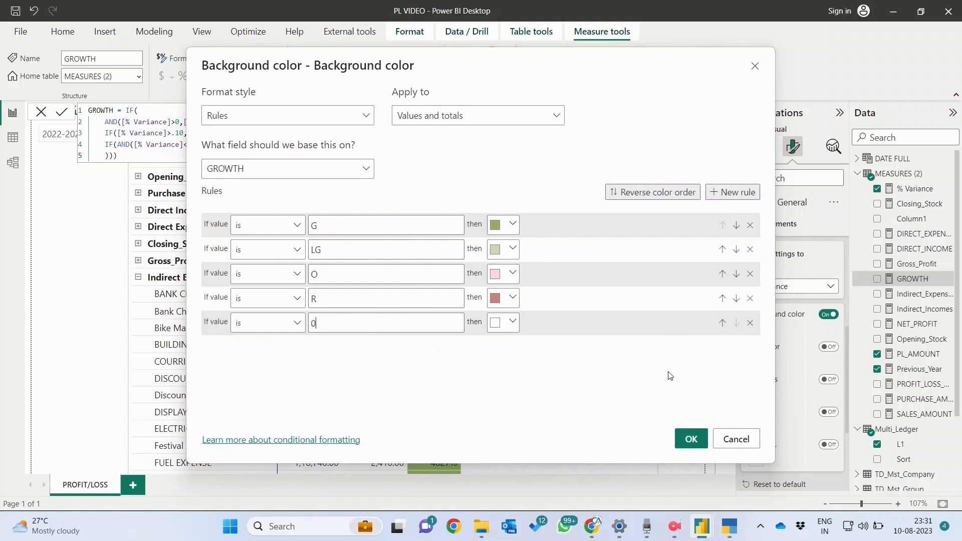
left_click(691, 438)
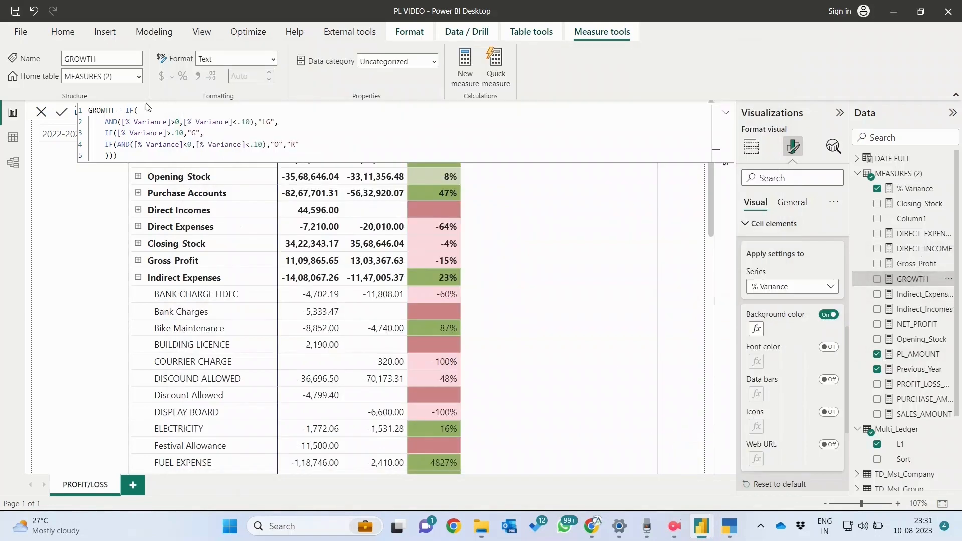
Step: Rename the GROWTH measure GROWTH_COLOUR and replace its final "R" result with IF([% Variance]="",0,"R")
left_click(114, 110)
type("_COLOUR")
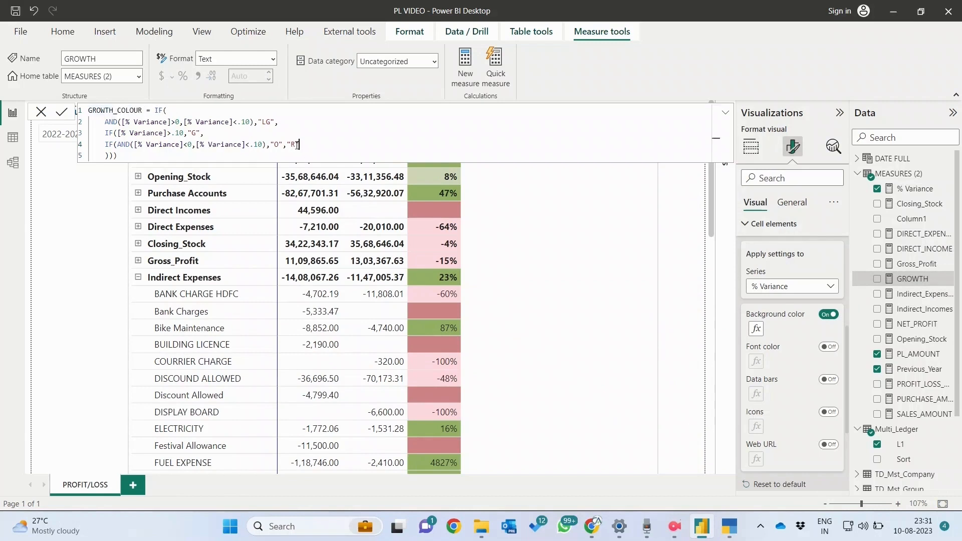
left_click_drag(301, 145, 285, 145)
type("IF([% Variance]")
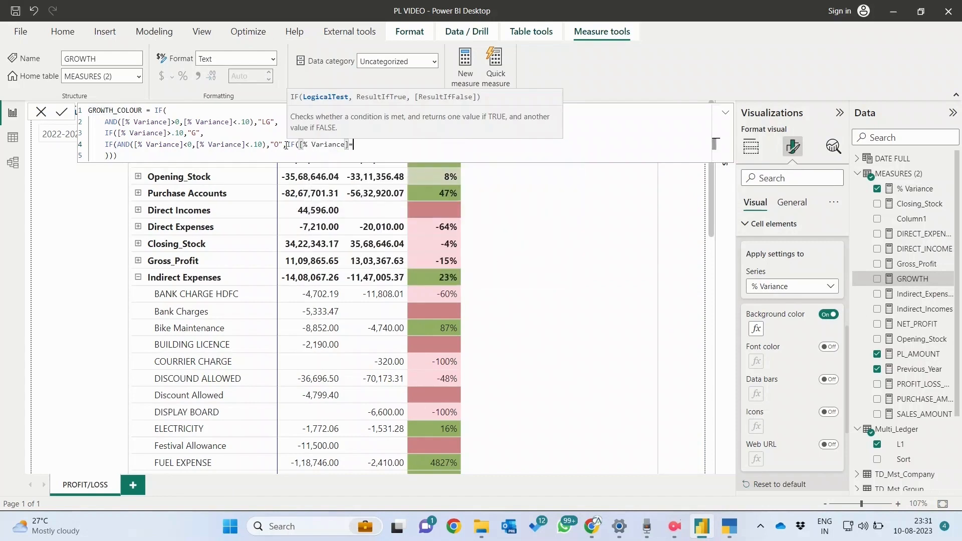
type("=\"\",0,")
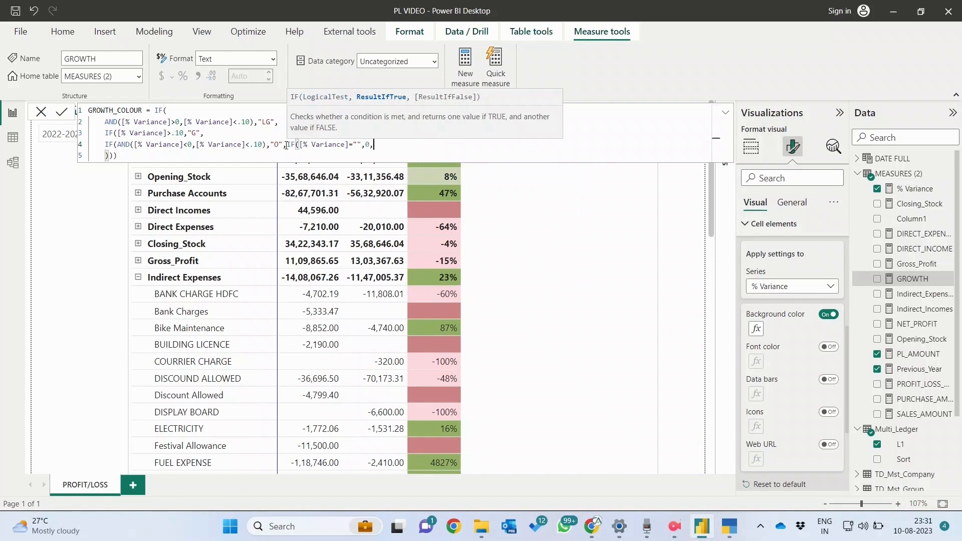
type("\"R\"))")
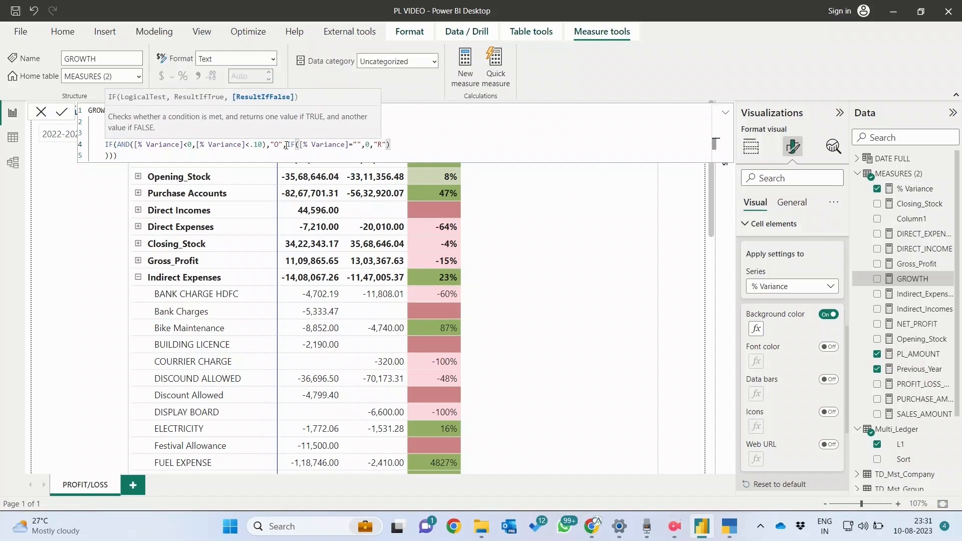
key("BackSpace")
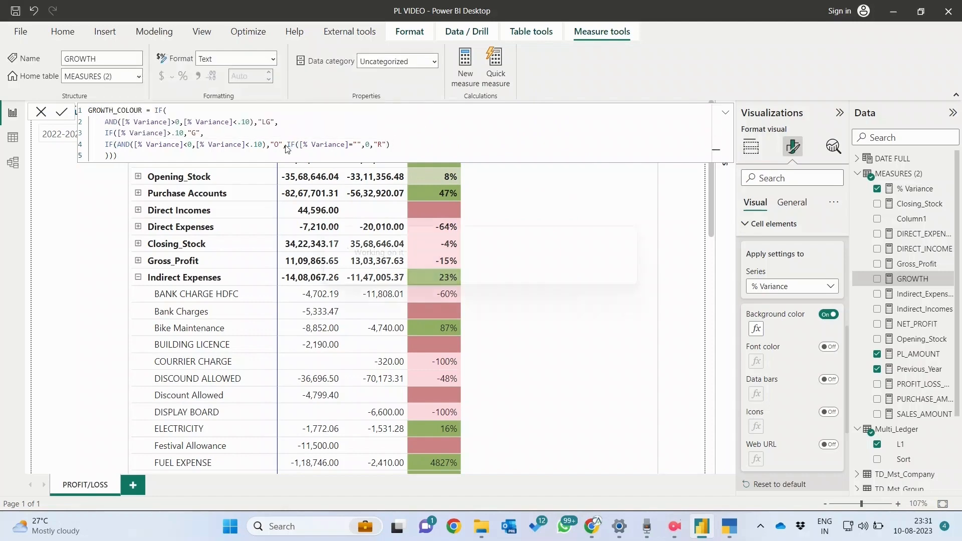
key("Return")
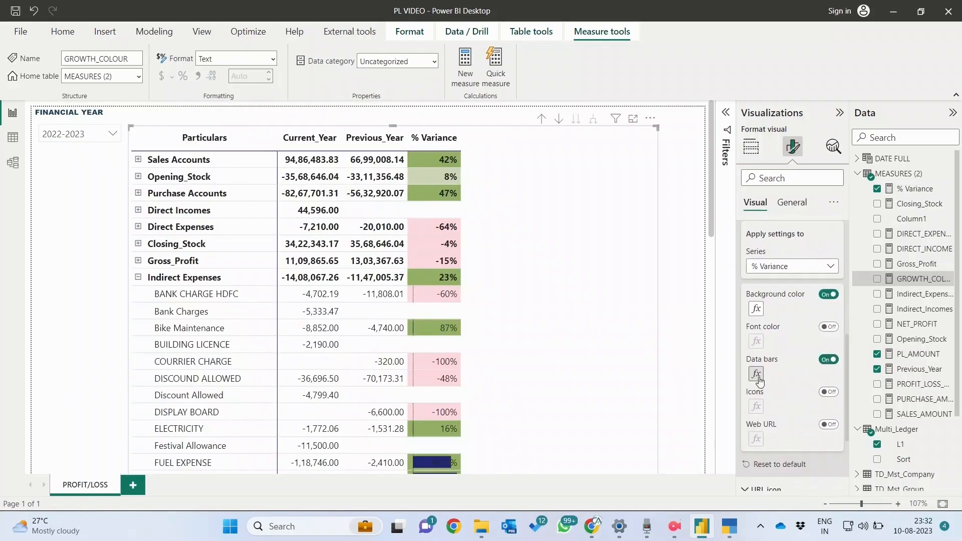
Step: Check the data bar options of the % Variance series, close them without changes and turn its data bars off
left_click(757, 375)
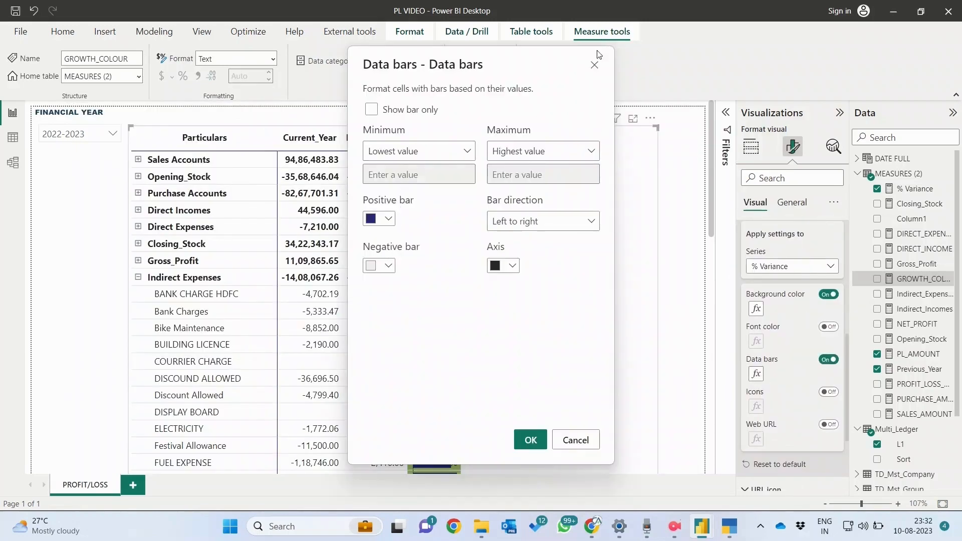
left_click(593, 71)
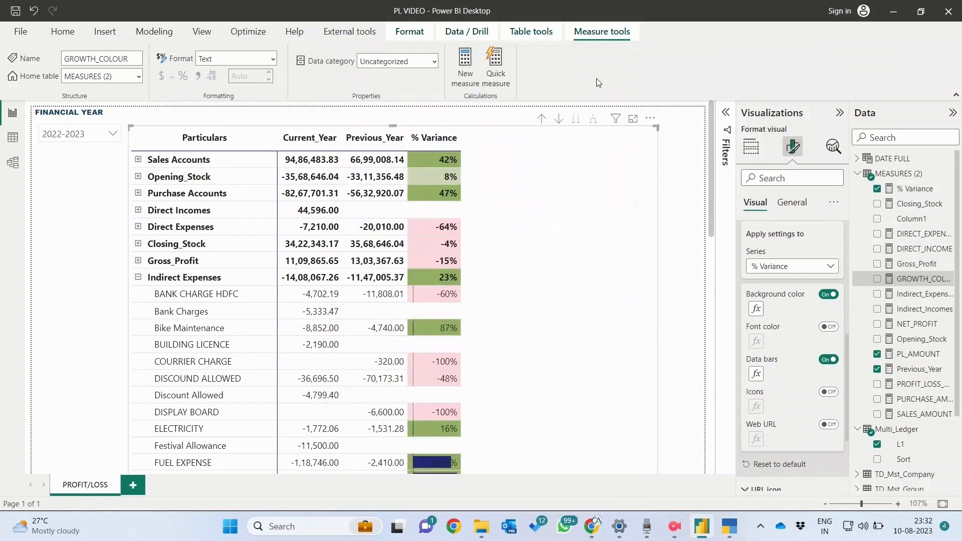
left_click(827, 360)
left_click(828, 392)
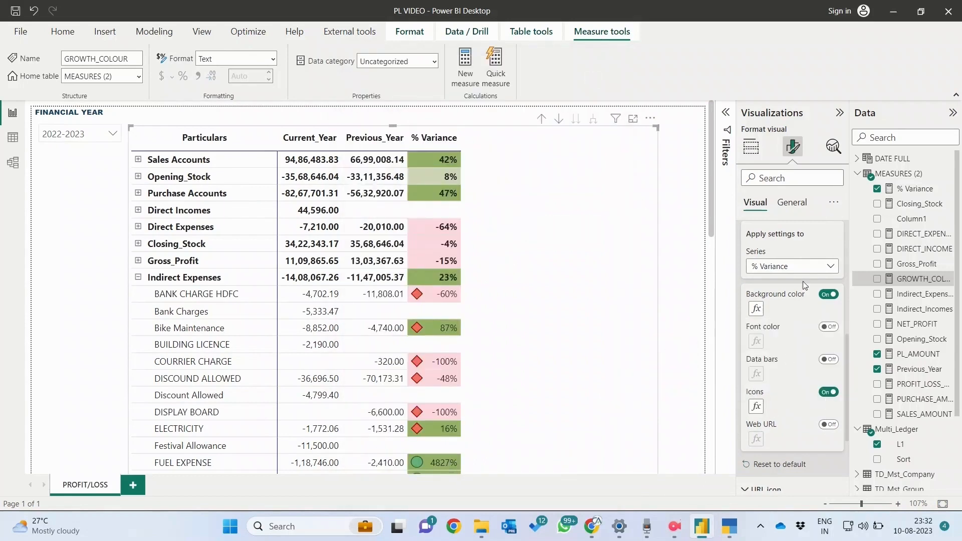
left_click(802, 267)
left_click(783, 279)
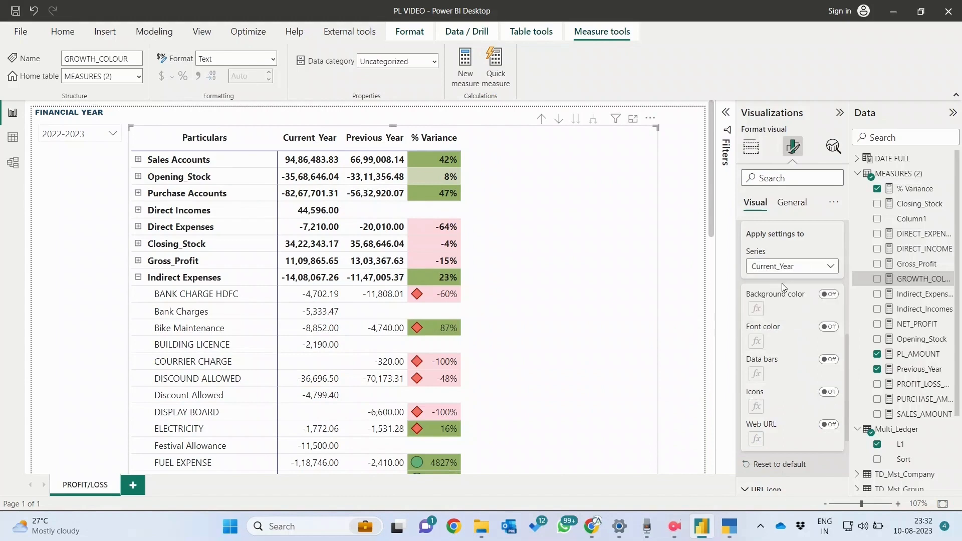
left_click(802, 266)
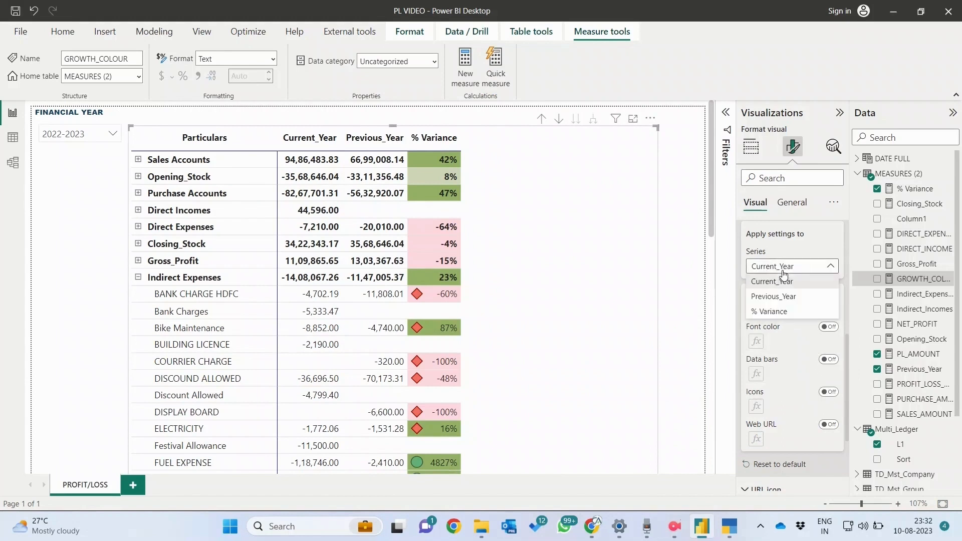
left_click(766, 310)
left_click(830, 394)
Step: Turn on icons for the Current_Year series and open their conditional formatting settings
left_click(802, 266)
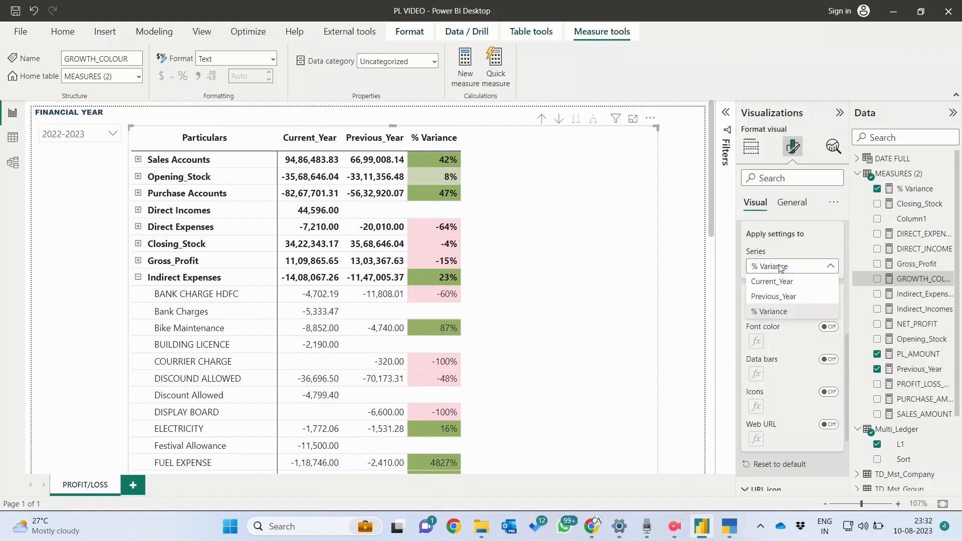
left_click(777, 283)
left_click(829, 392)
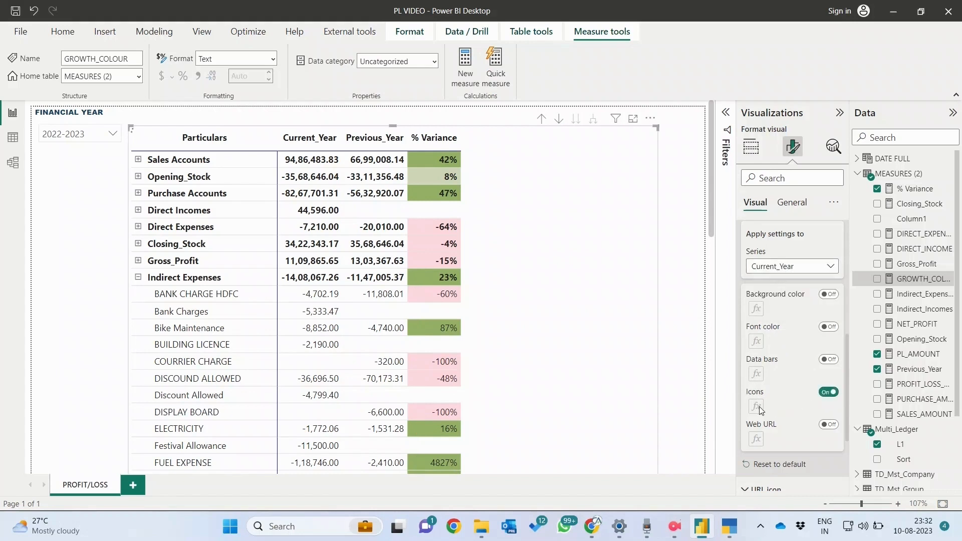
left_click(757, 407)
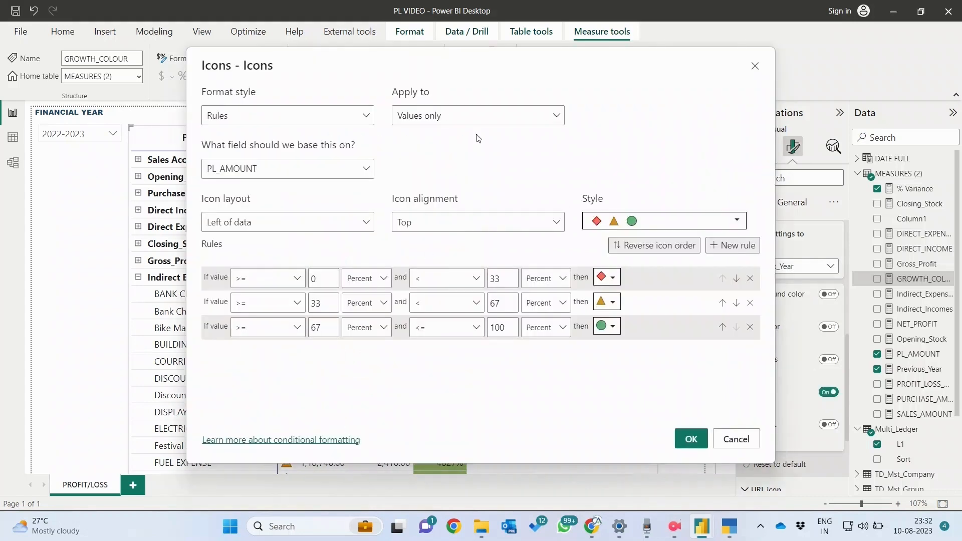
Step: Apply the icons to values and totals and base them on the GROWTH_COLOUR measure
left_click(445, 115)
left_click(431, 155)
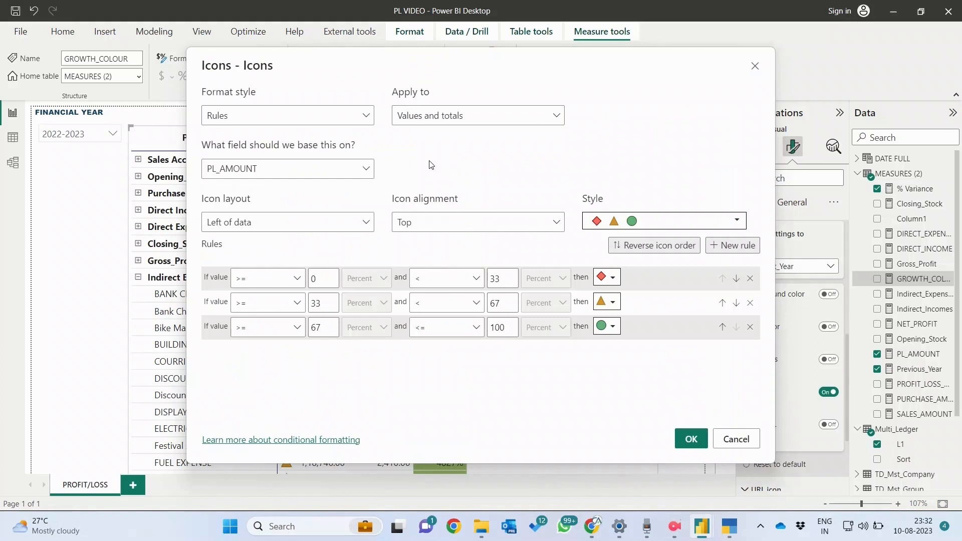
left_click(251, 175)
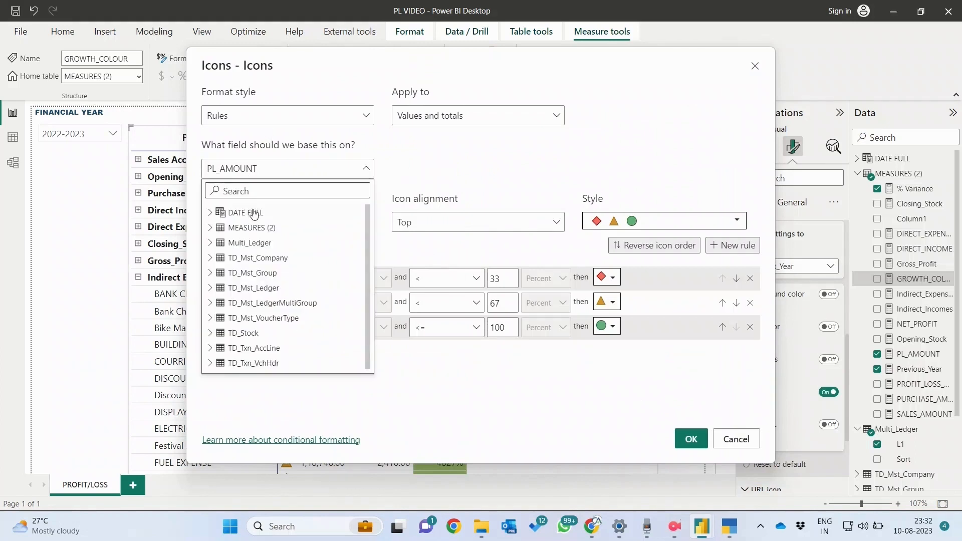
left_click(210, 227)
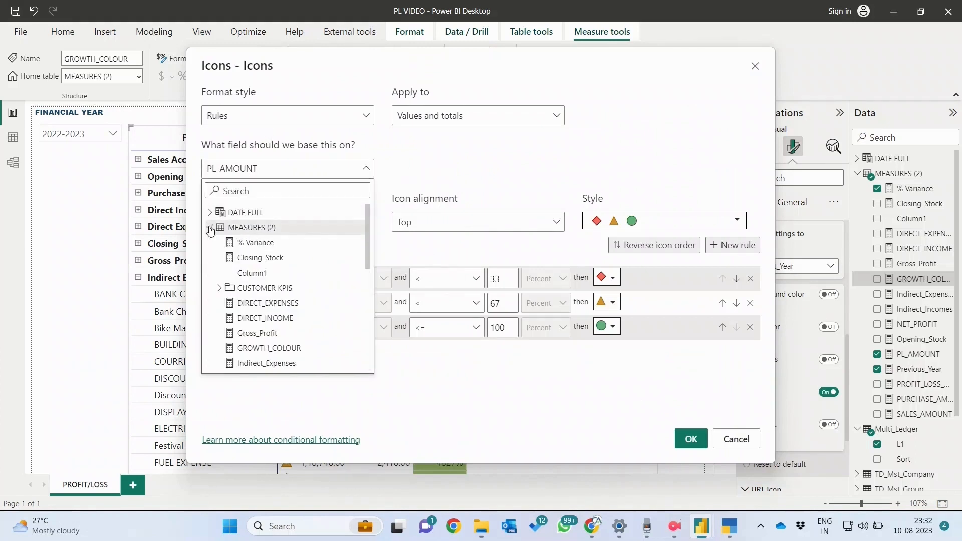
scroll(258, 321, "down", 3)
left_click(273, 302)
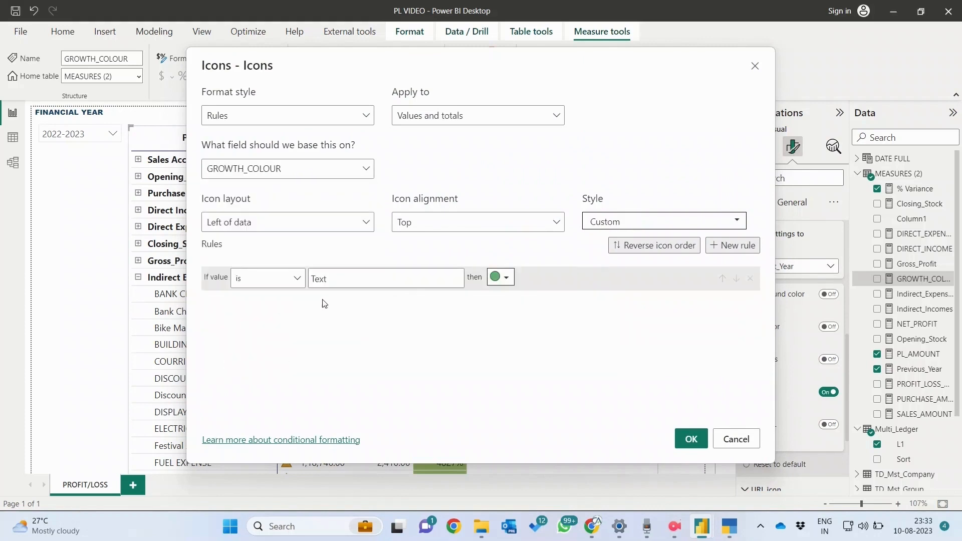
Step: Set the icon style to the set of five colored arrows, from red down to green up
left_click(335, 280)
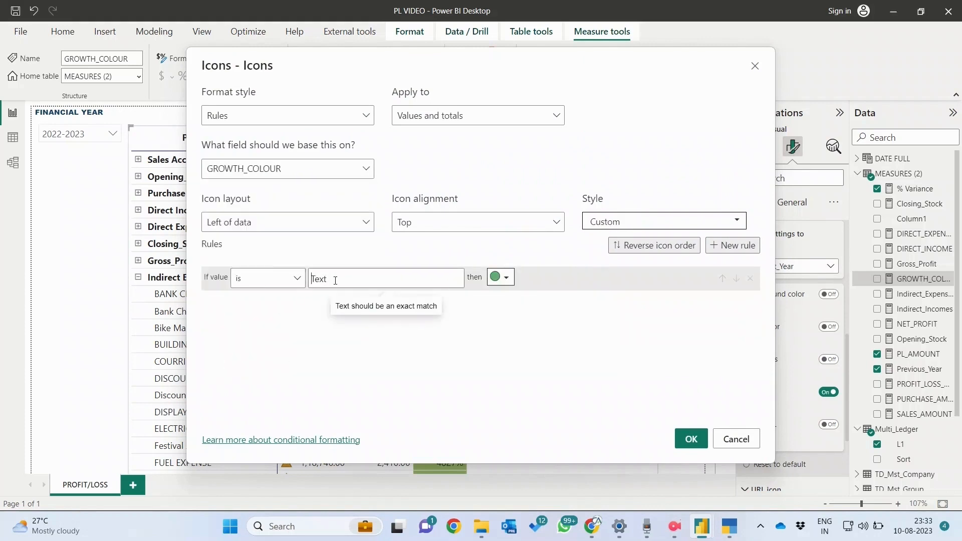
left_click(628, 223)
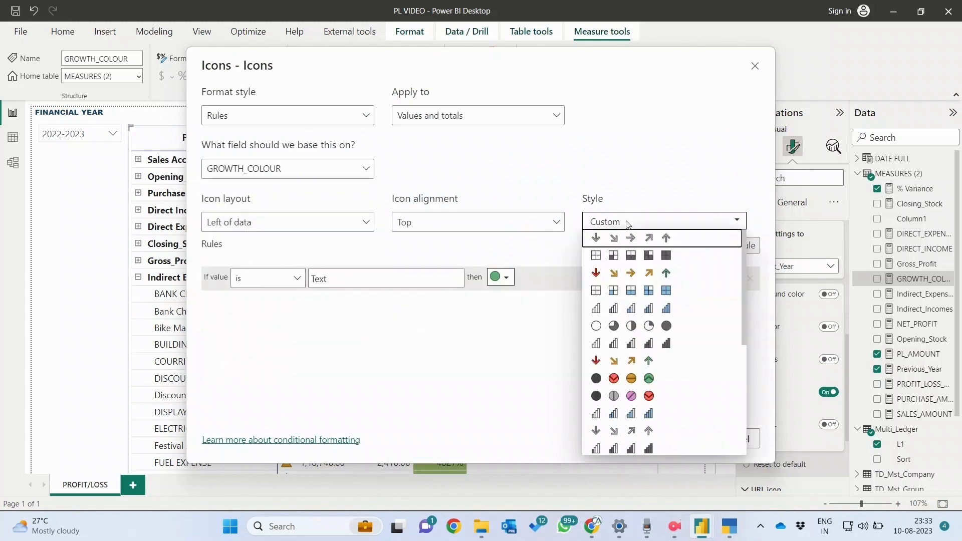
left_click(628, 274)
Step: Set the first four icon rules to match the texts G, LG, R and O, in that order
left_click(354, 281)
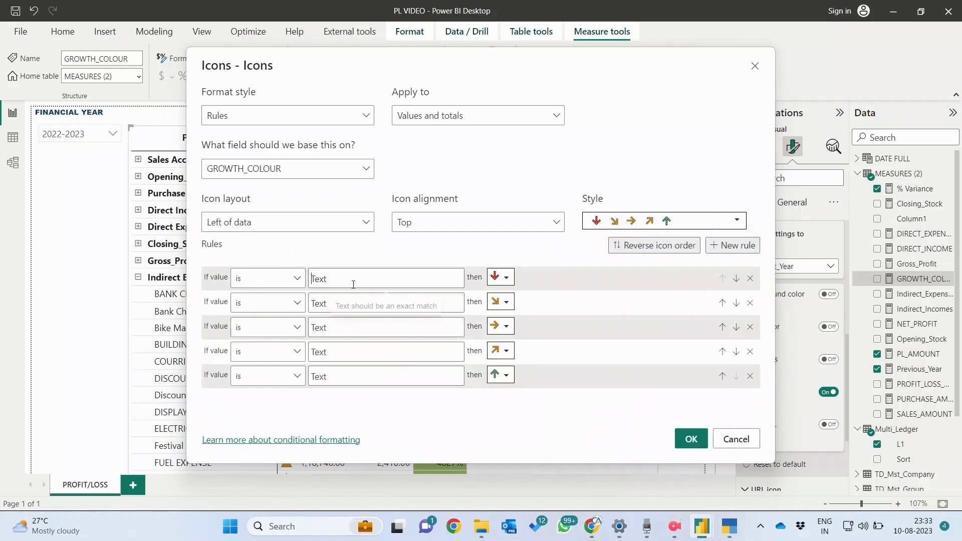
type("G")
left_click(331, 302)
type("LG")
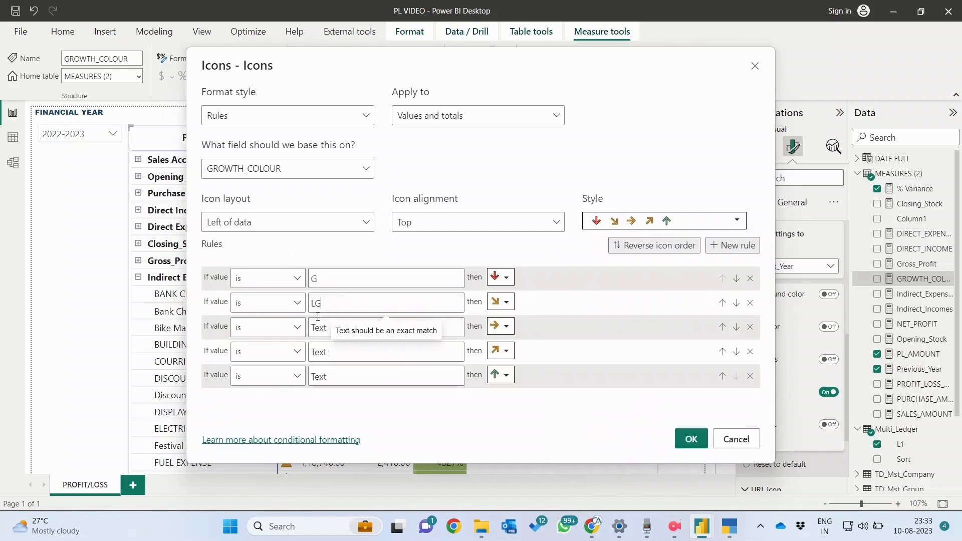
left_click(317, 329)
type("R")
left_click(319, 346)
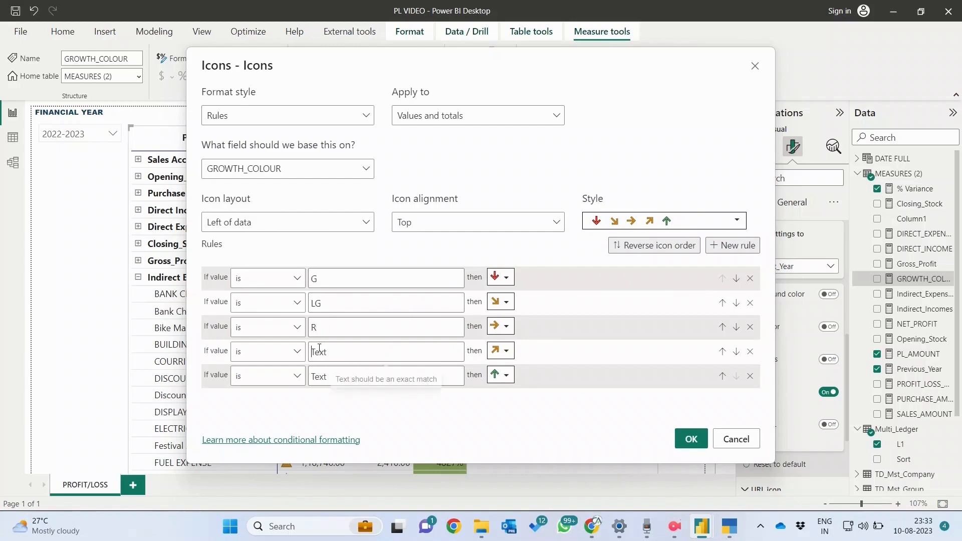
type("O")
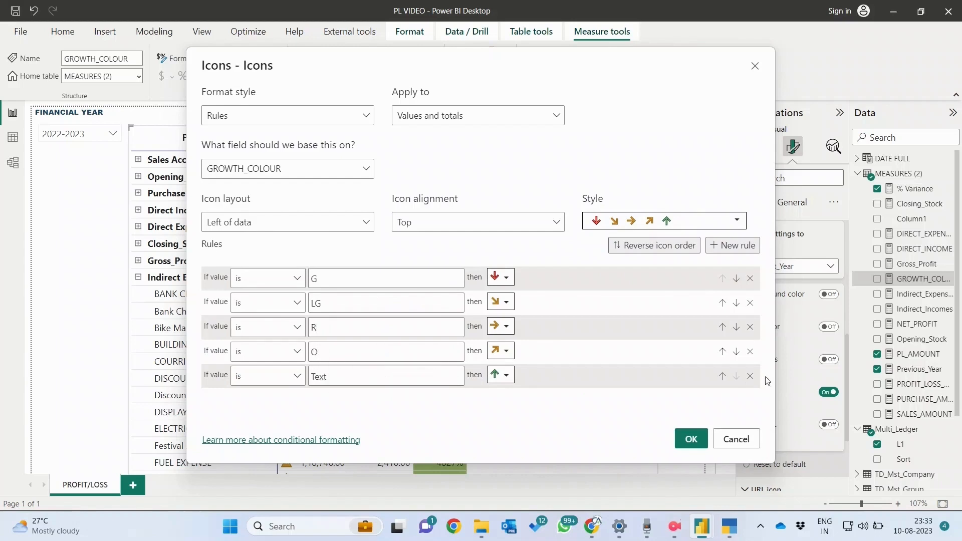
Step: Remove the fifth icon rule, and assign a green up arrow to G, an amber diagonal-up arrow to LG and a red down arrow to R
left_click(750, 376)
left_click(506, 278)
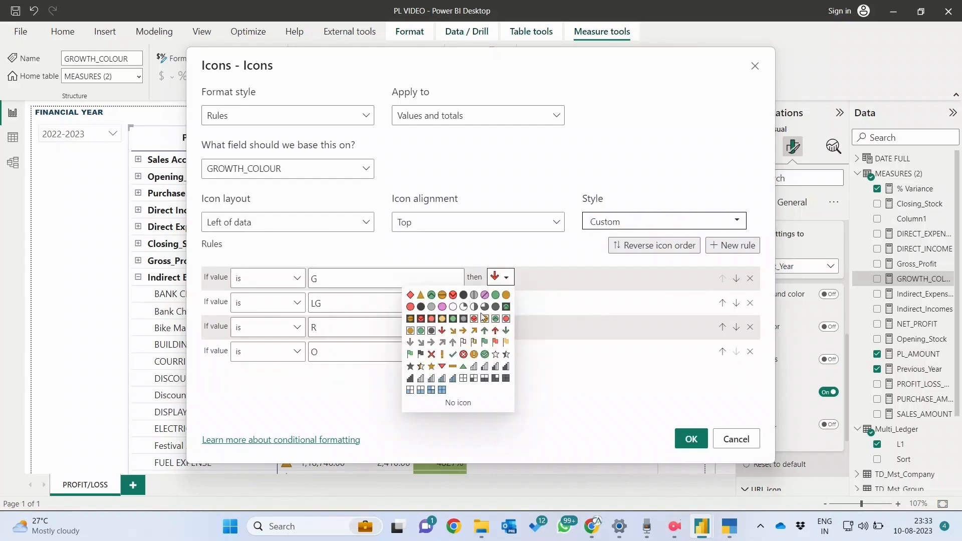
left_click(484, 332)
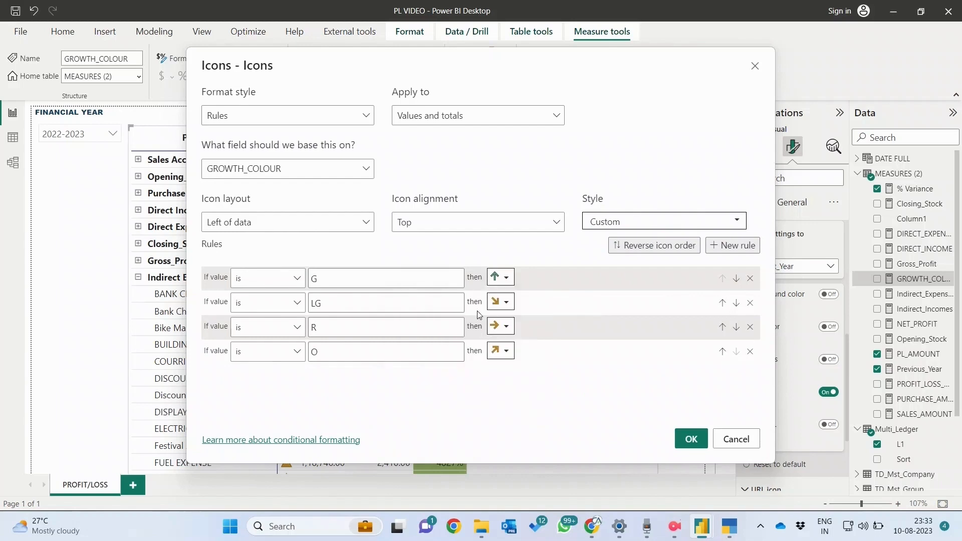
left_click(501, 302)
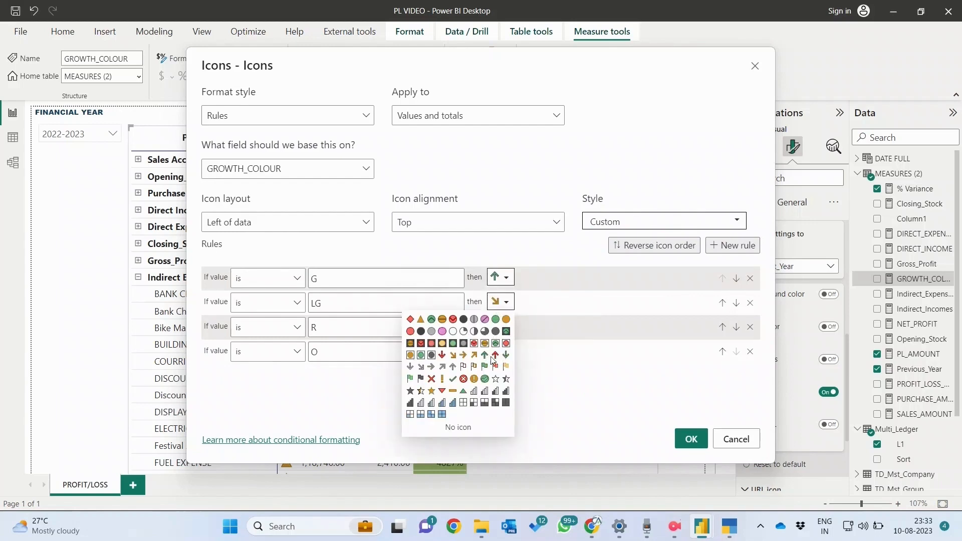
left_click(474, 356)
left_click(506, 327)
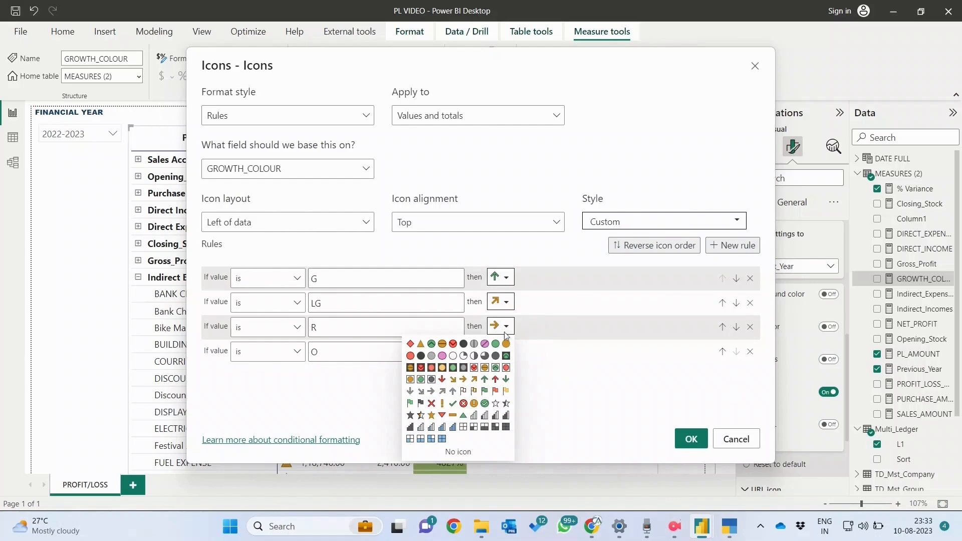
left_click(443, 381)
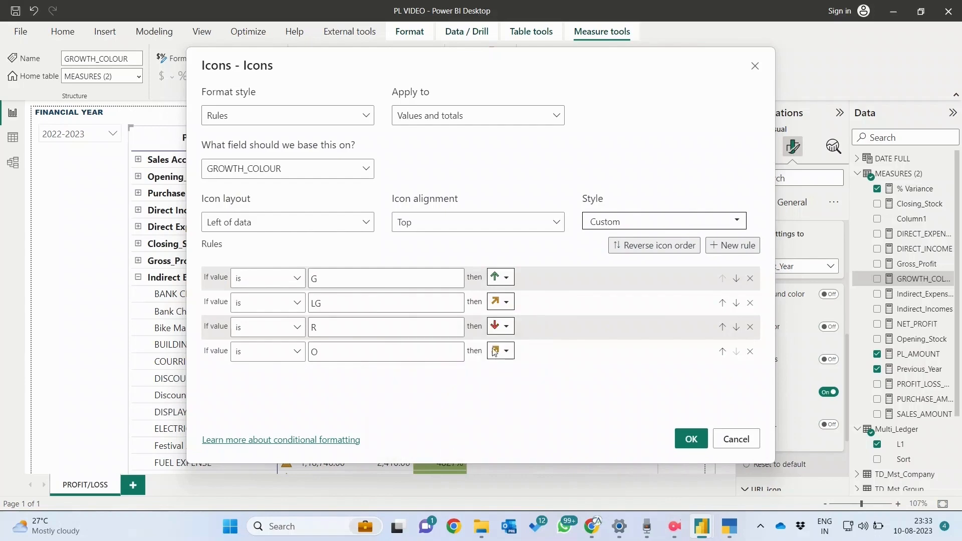
Step: Set the O rule's icon to the amber diagonal-up arrow and apply the icon rules to the Current_Year column
left_click(495, 353)
left_click(483, 373)
left_click(680, 434)
scroll(516, 315, "down", 10)
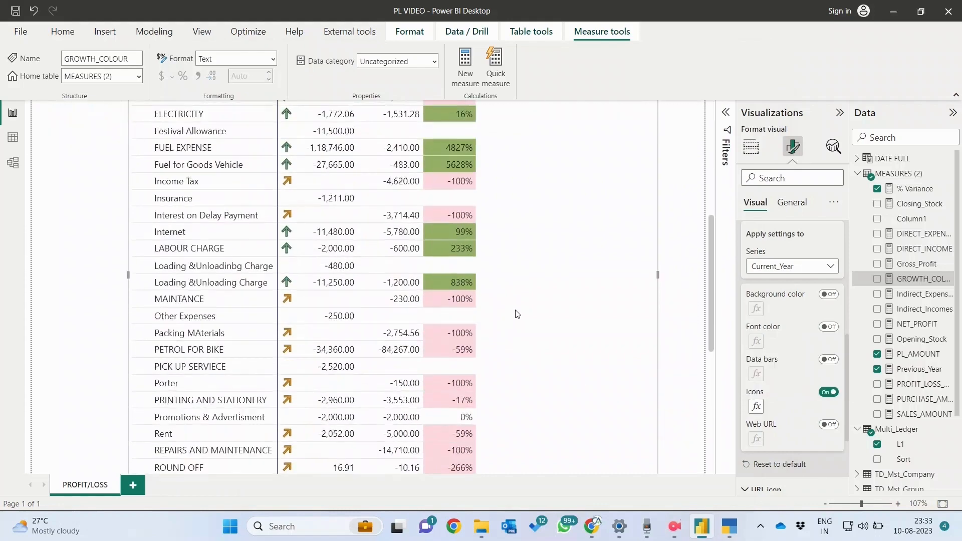
scroll(517, 314, "up", 10)
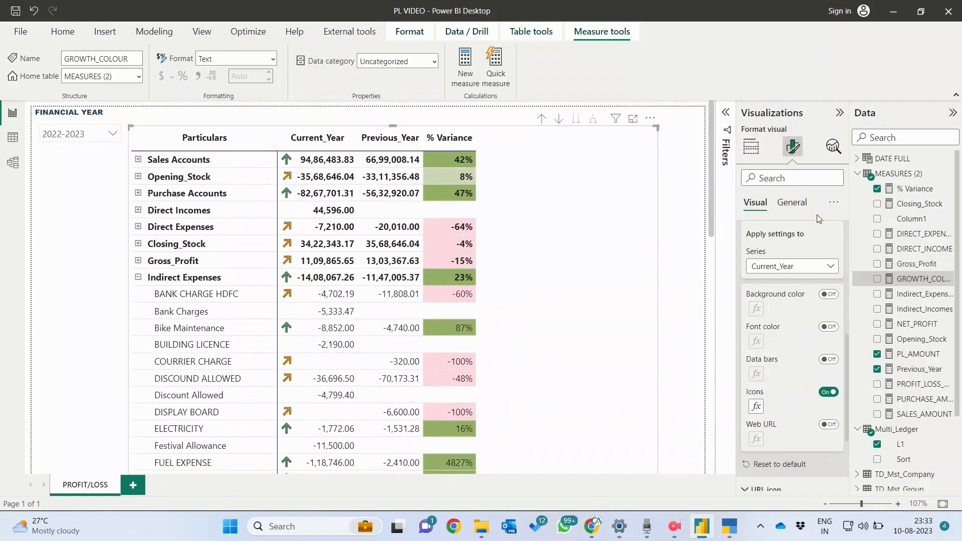
Step: Start adding a sparkline based on the matrix's Current_Year value field
left_click(751, 147)
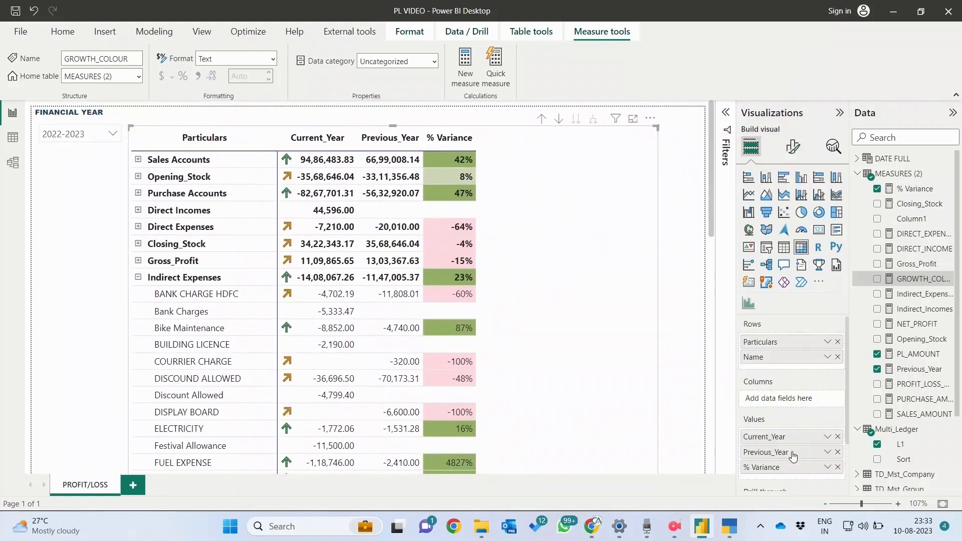
scroll(810, 423, "down", 1)
left_click(827, 387)
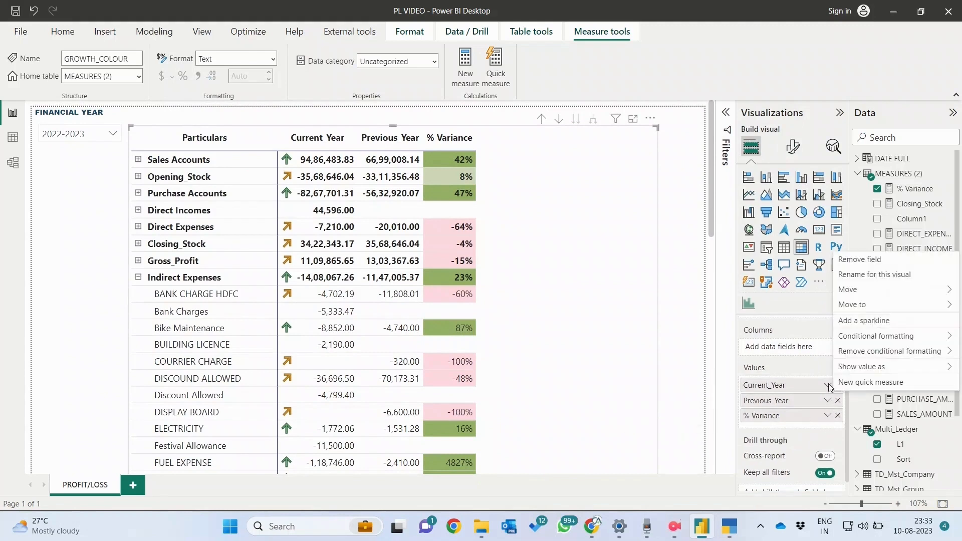
left_click(863, 325)
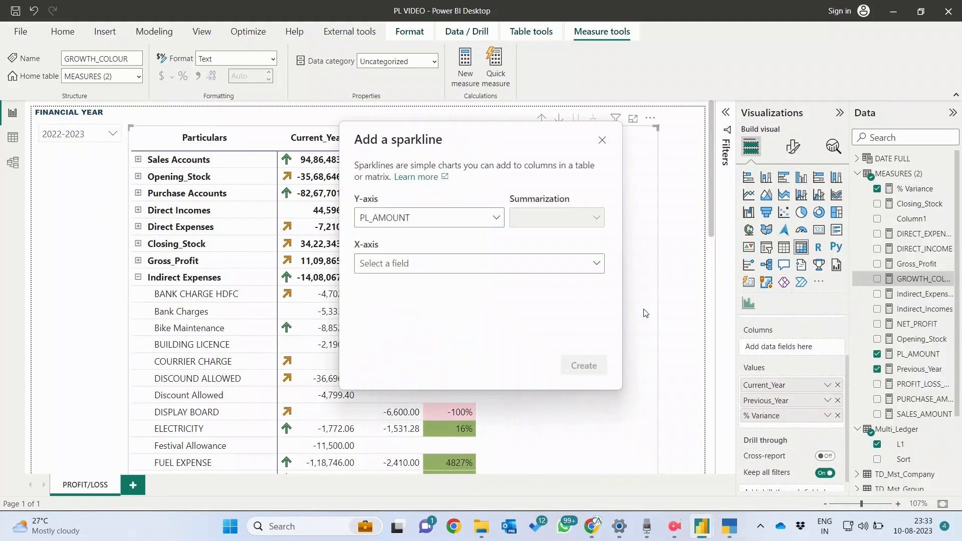
Step: Try the PROFIT_LOSS_AMOUNTS measure as the sparkline's X-axis field
left_click(432, 264)
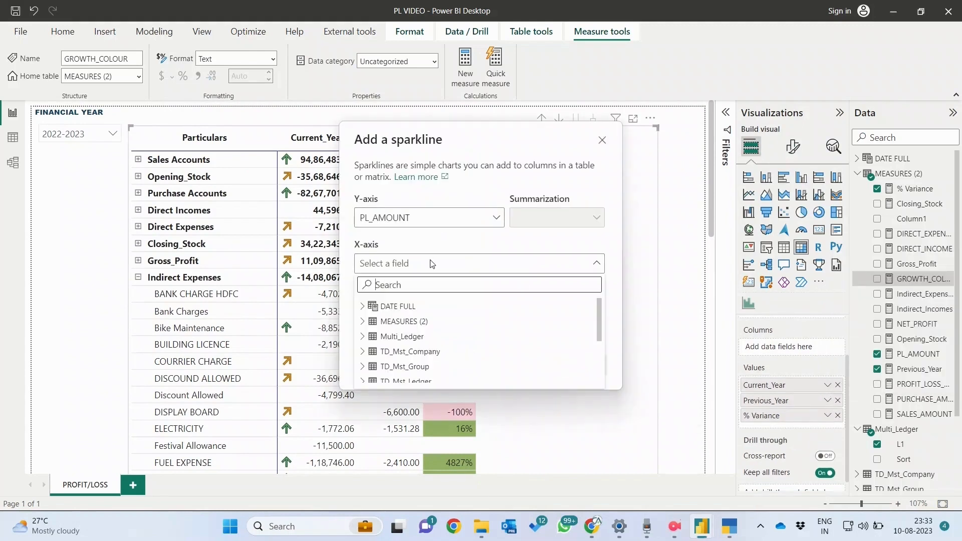
left_click(396, 322)
scroll(454, 344, "down", 1)
scroll(441, 361, "down", 4)
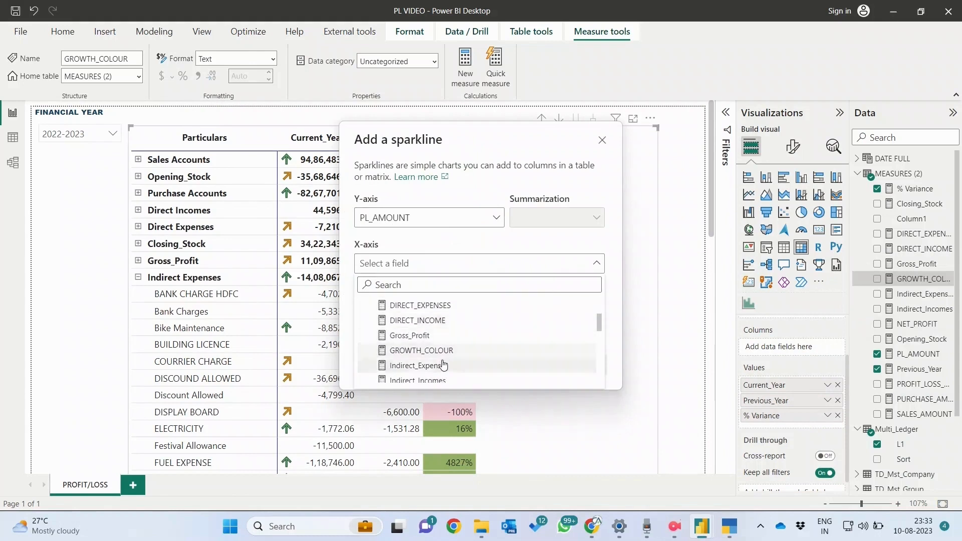
left_click(430, 379)
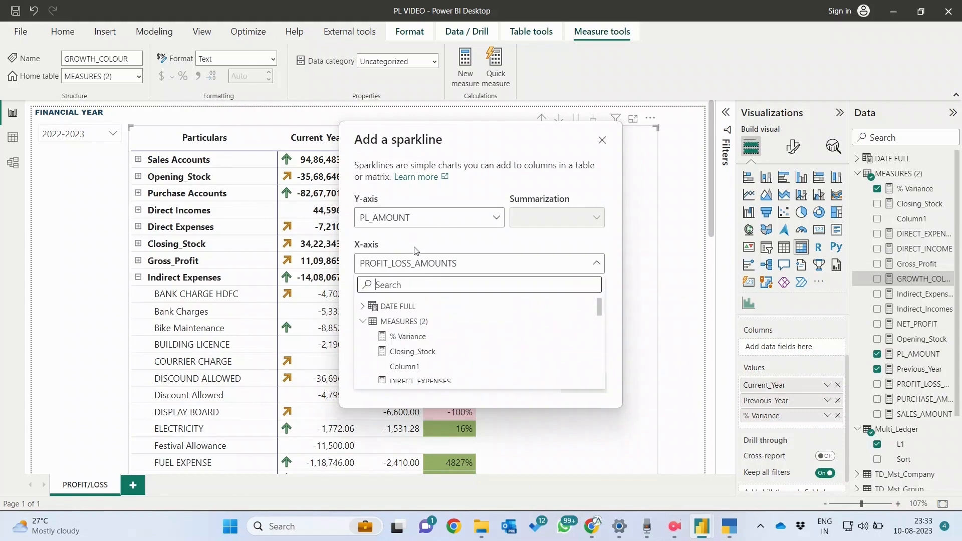
Step: Create the sparkline with Month Year from DATE FULL on the X-axis and PROFIT_LOSS_AMOUNTS on the Y-axis
left_click(363, 306)
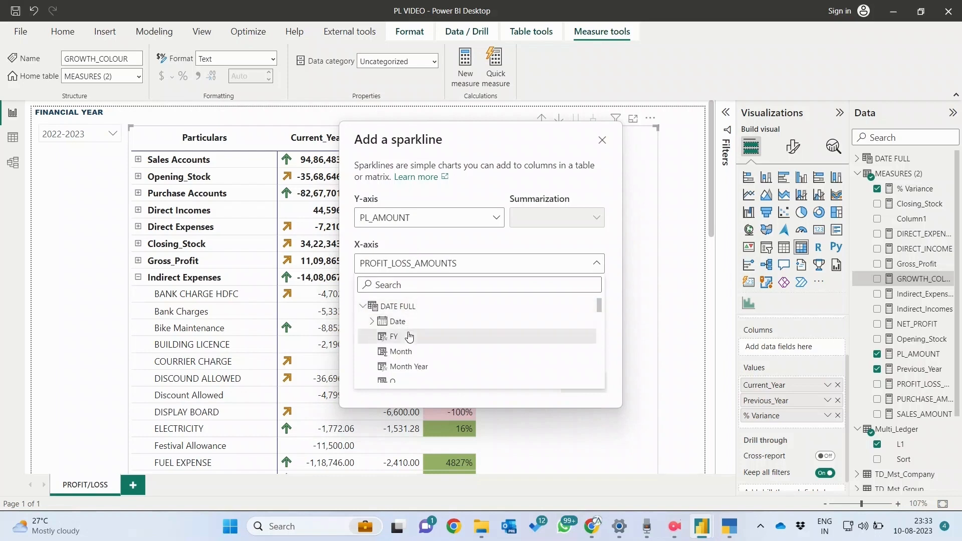
left_click(409, 367)
left_click(404, 223)
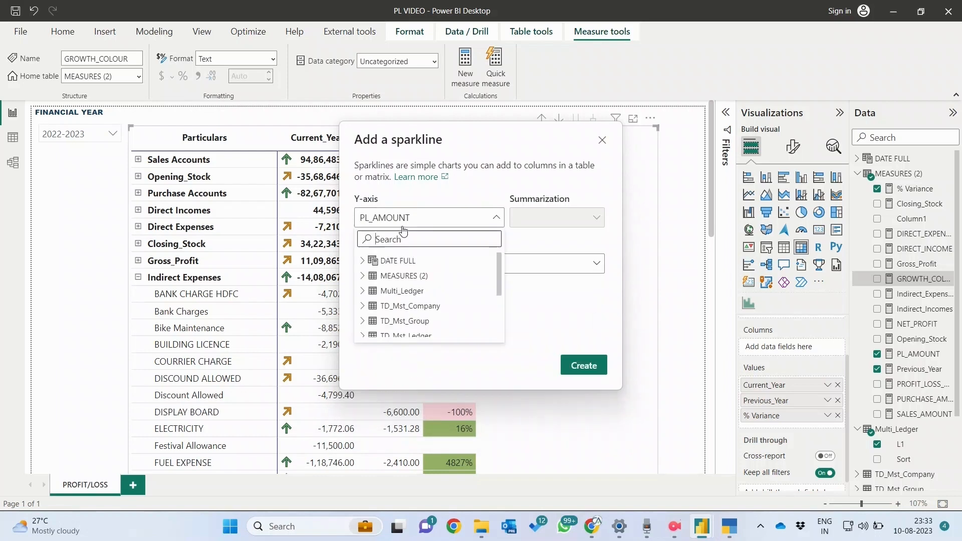
scroll(394, 321, "down", 5)
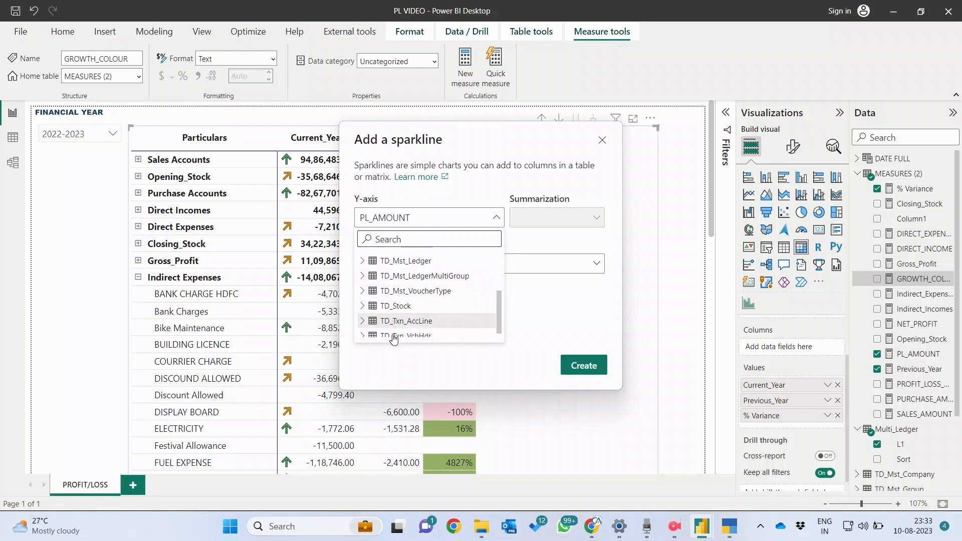
scroll(395, 314, "up", 5)
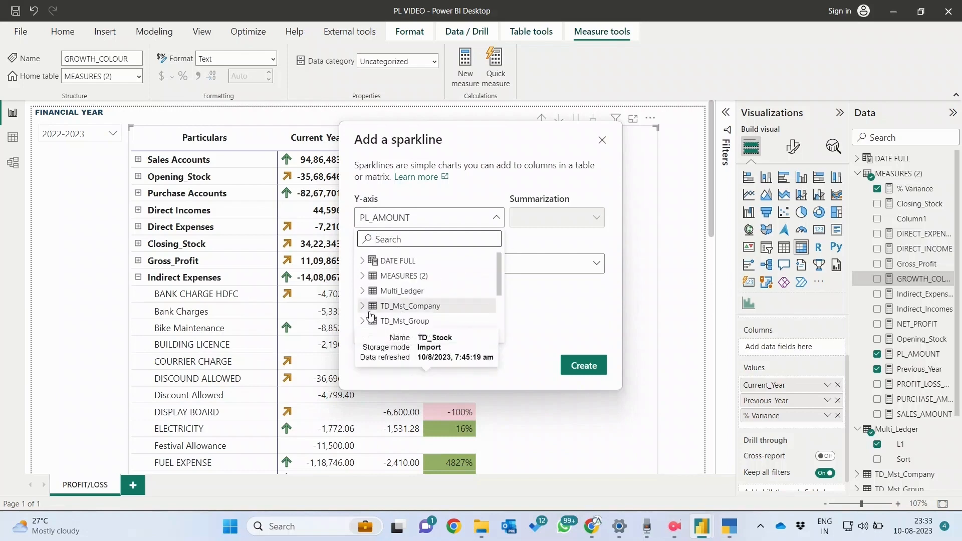
left_click(363, 276)
scroll(393, 301, "down", 5)
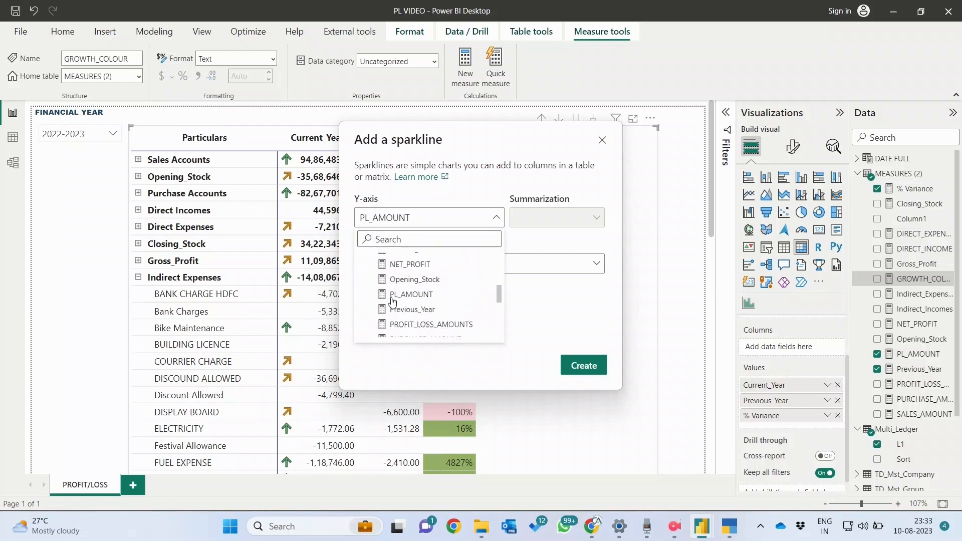
scroll(396, 305, "down", 1)
left_click(431, 309)
left_click(584, 365)
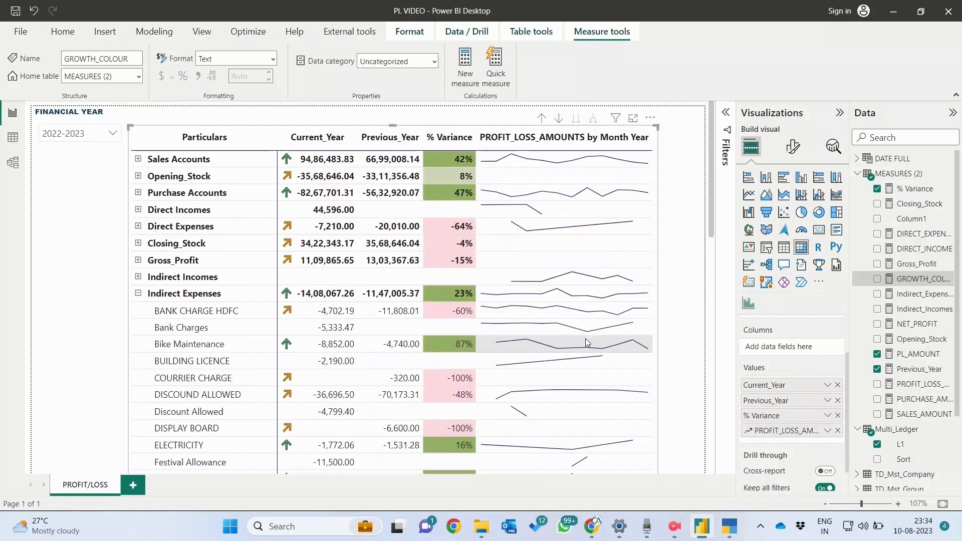
scroll(585, 339, "down", 10)
scroll(586, 339, "up", 10)
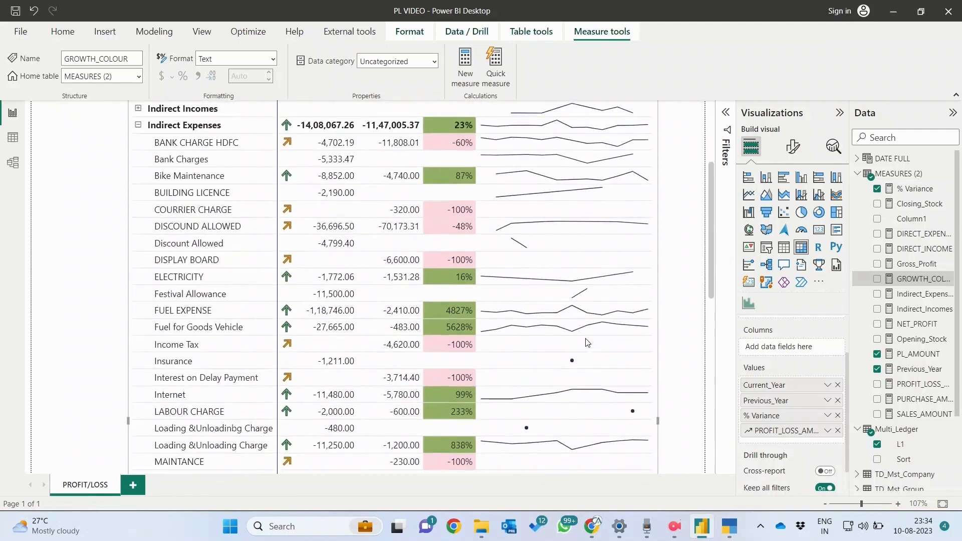
Step: Widen the matrix visual slightly beyond the sparkline column
left_click(691, 306)
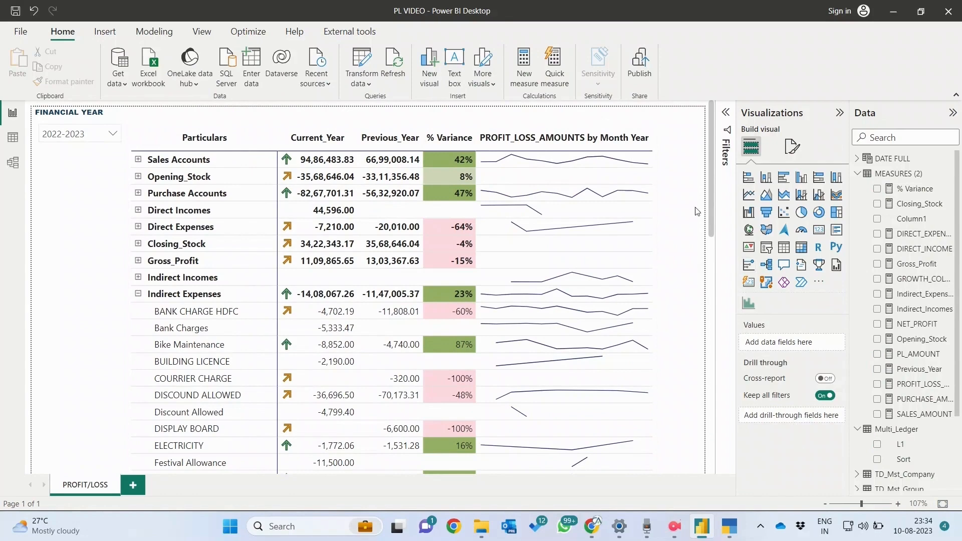
left_click(657, 213)
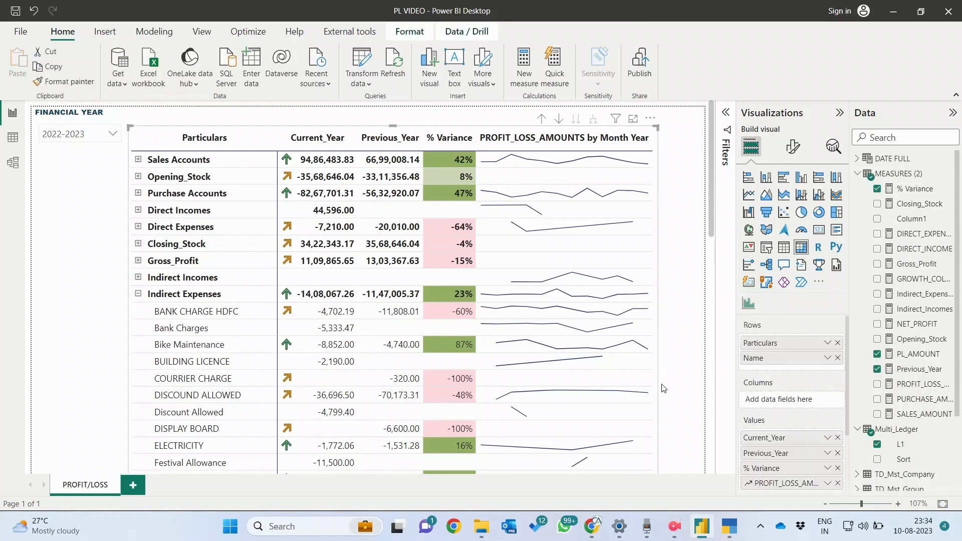
scroll(658, 404, "down", 5)
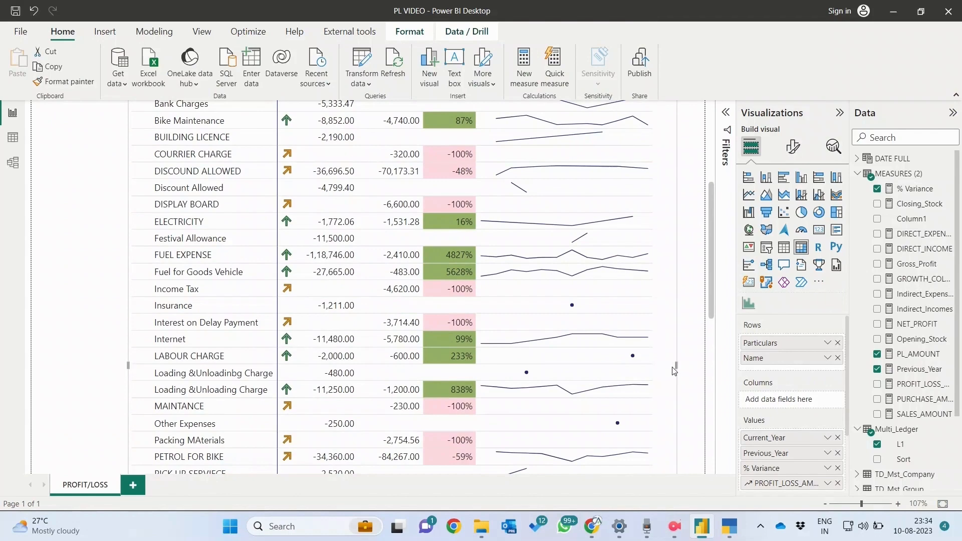
scroll(674, 371, "up", 5)
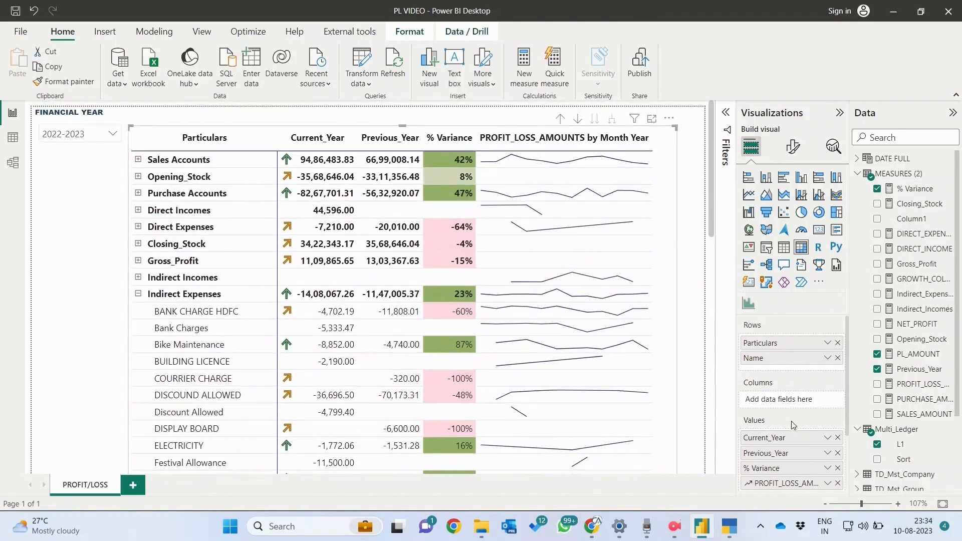
Step: Rename the sparkline field in the matrix values as Current Year Chart
scroll(782, 401, "down", 2)
double_click(774, 405)
key("BackSpace")
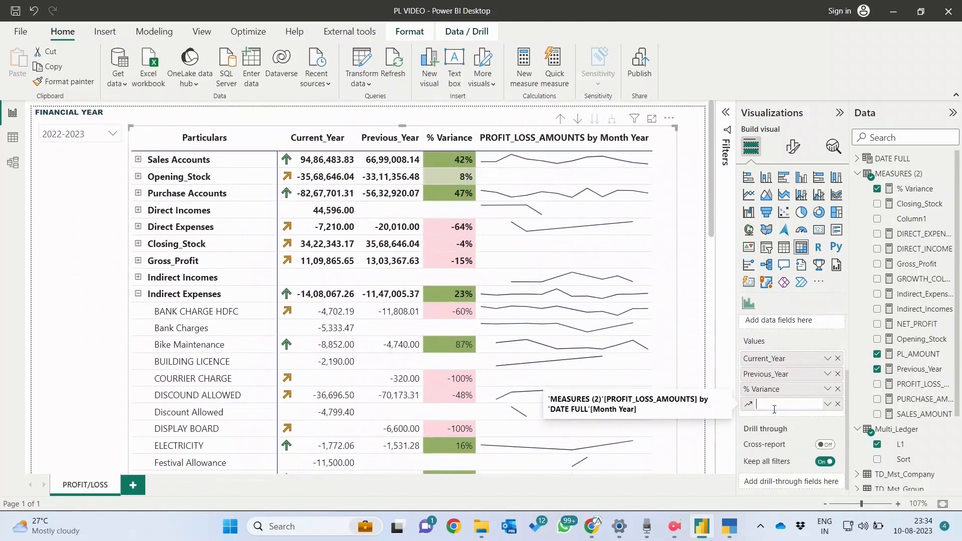
type("Current Year Chart")
key("Return")
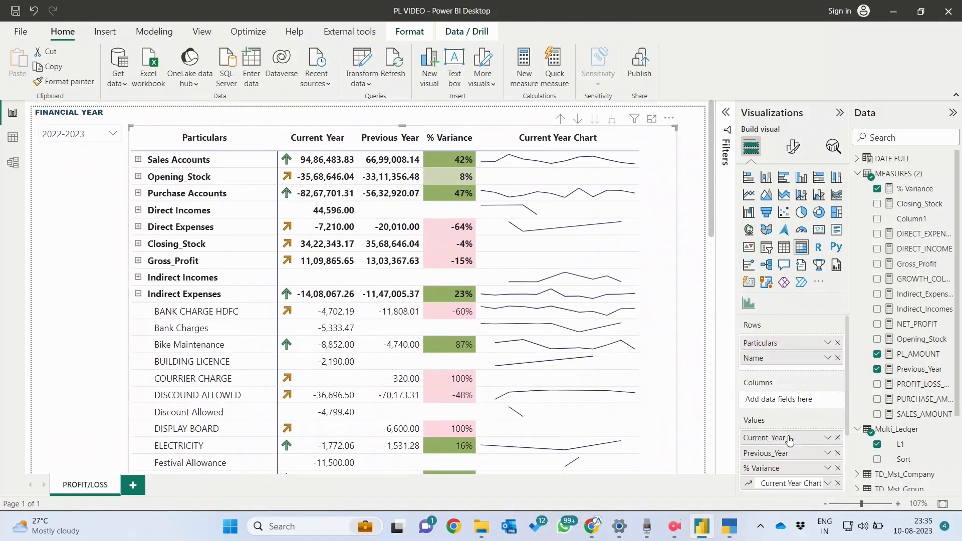
left_click(650, 336)
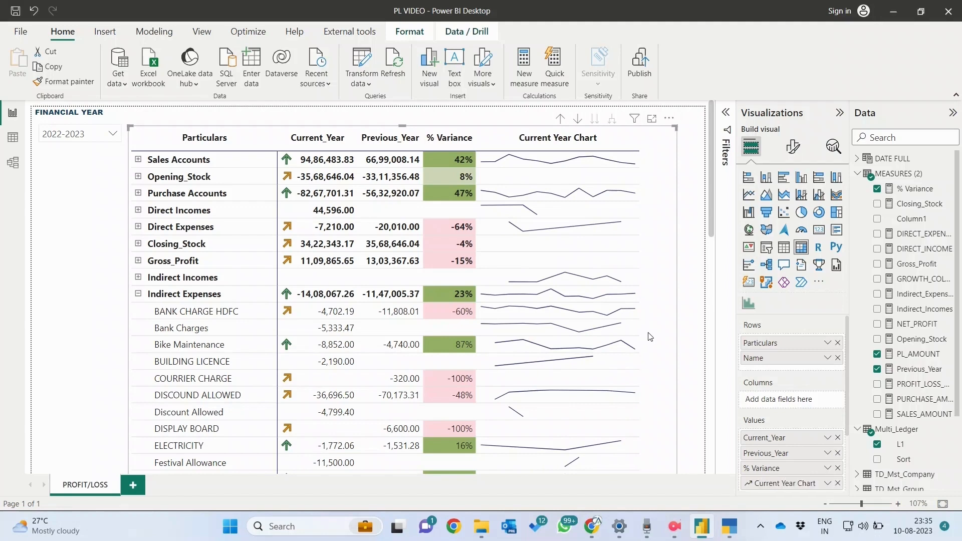
scroll(649, 337, "down", 5)
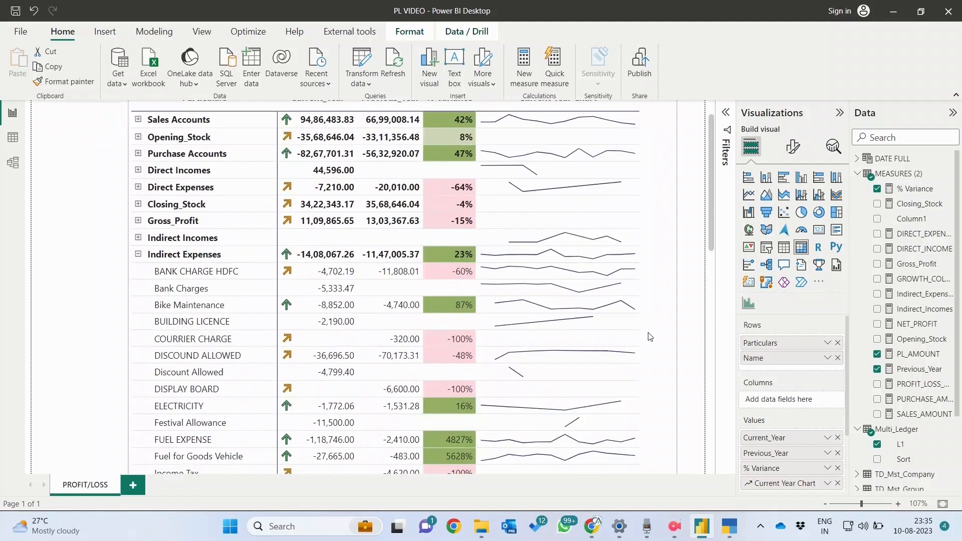
scroll(650, 336, "down", 5)
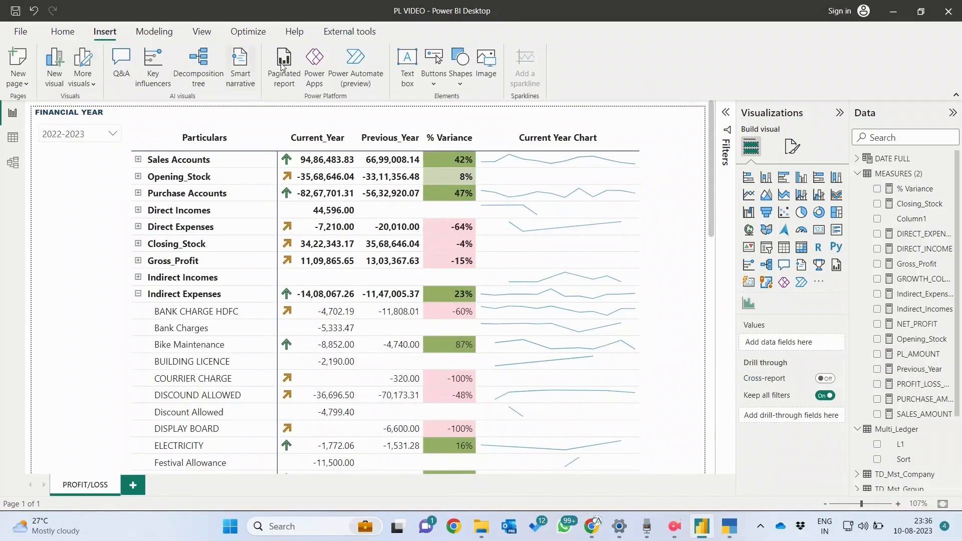
Step: Insert a text box reading PROFIT AND LOSS ACCOUNT and reduce its height to a single line
left_click(406, 82)
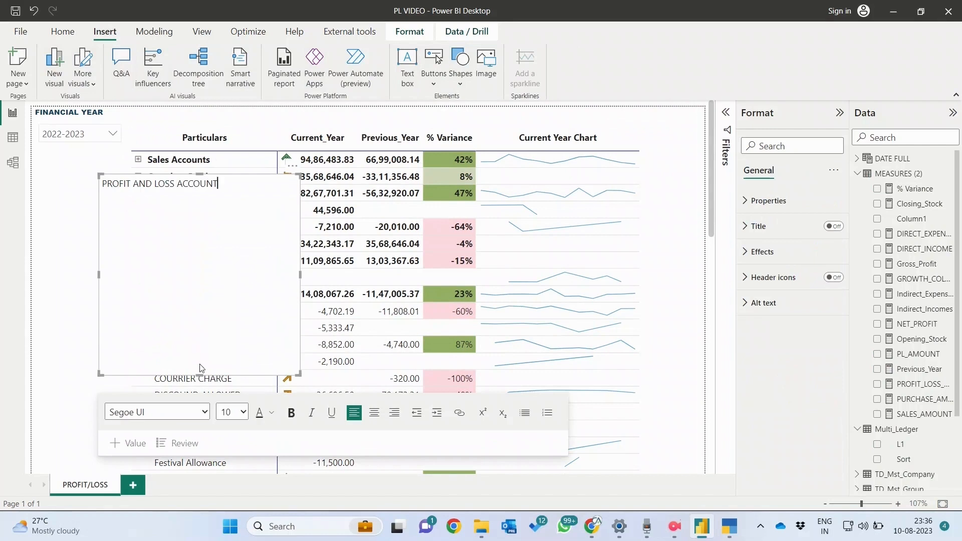
left_click_drag(200, 373, 200, 197)
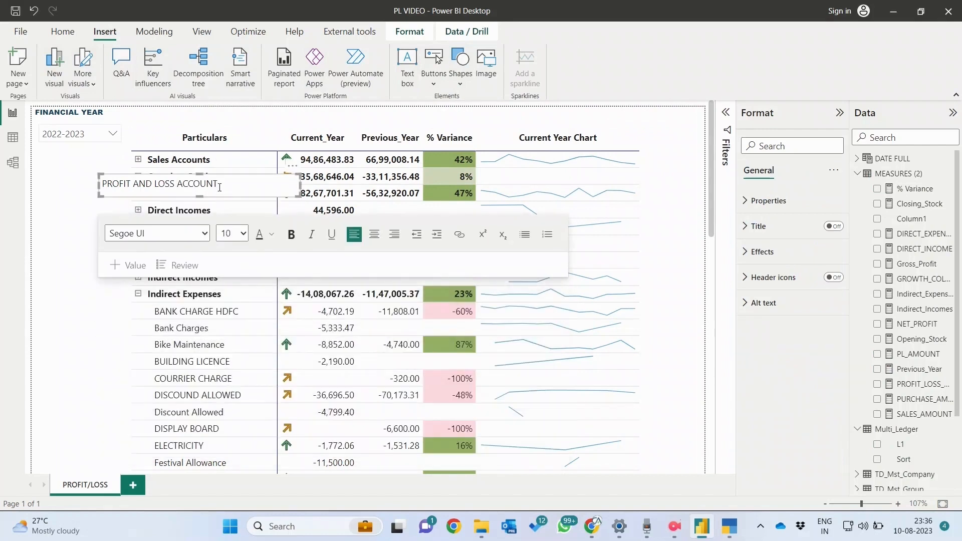
Step: Center the PROFIT AND LOSS ACCOUNT text, set its font to Arial Black and color it dark blue
triple_click(198, 184)
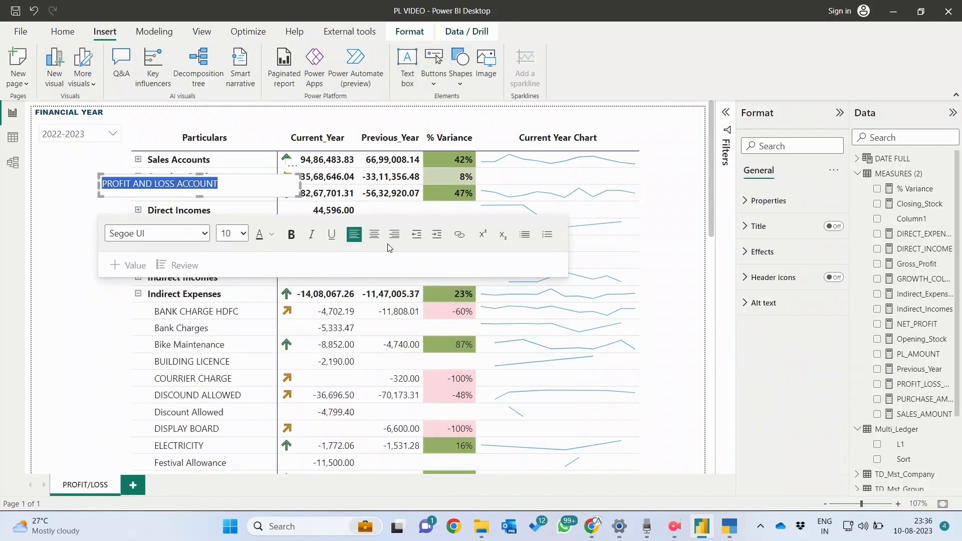
left_click(374, 234)
left_click(166, 233)
left_click(145, 260)
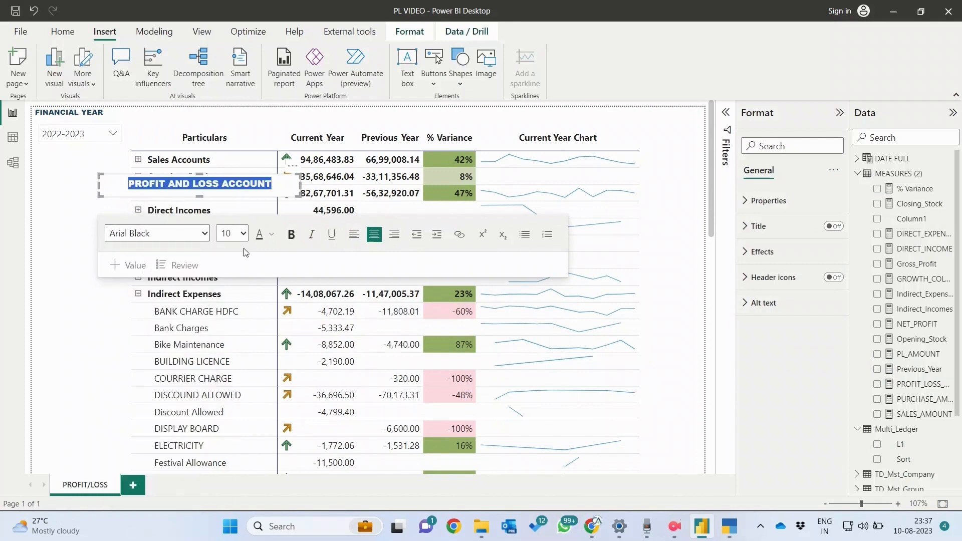
left_click(271, 234)
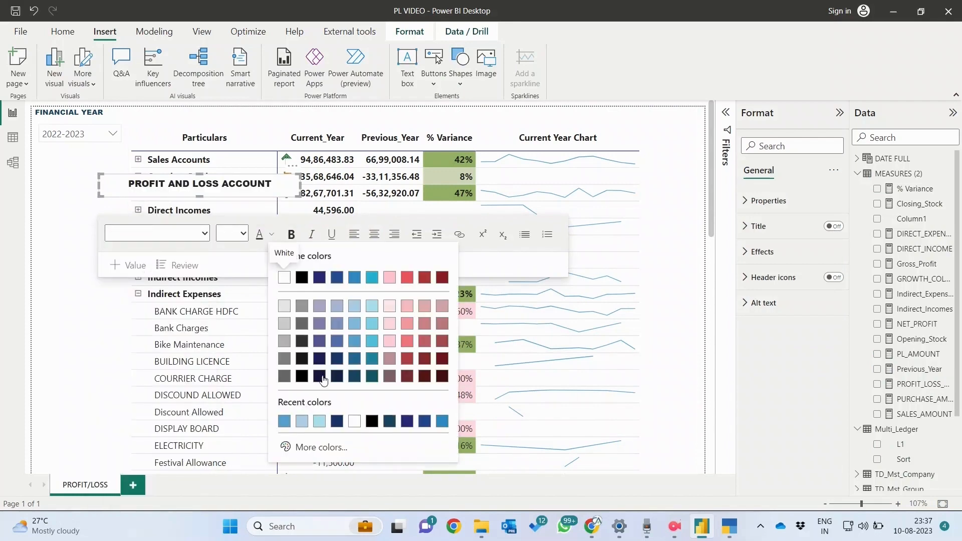
left_click(352, 379)
left_click(54, 268)
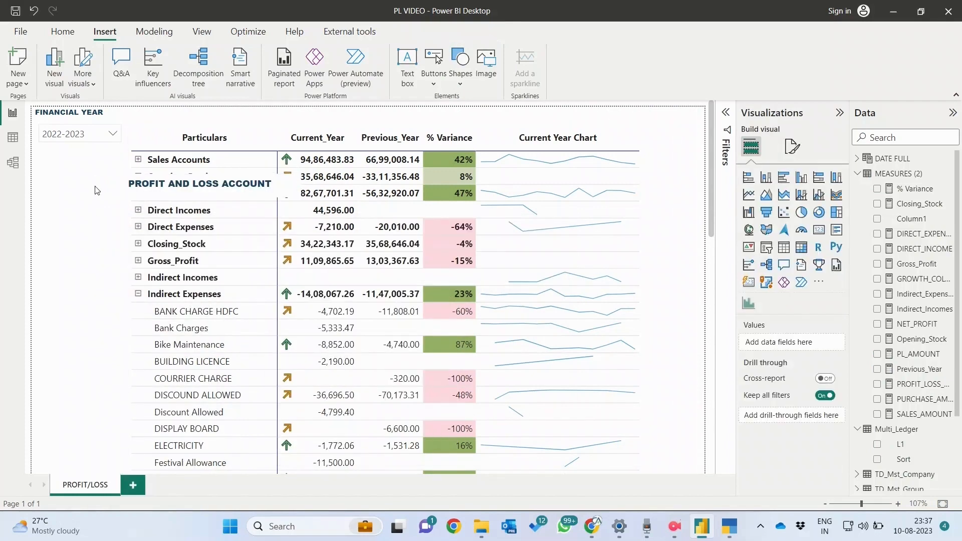
Step: Move the PROFIT AND LOSS ACCOUNT text box above the matrix headers, roughly centered over the Current_Year and Previous_Year columns
left_click(111, 181)
left_click_drag(103, 183, 298, 116)
left_click_drag(304, 80, 278, 81)
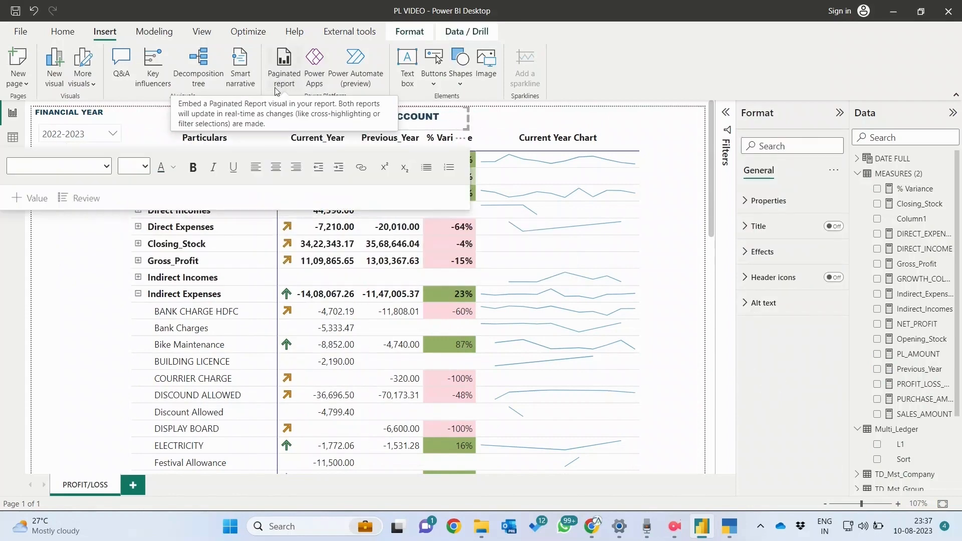
left_click(100, 259)
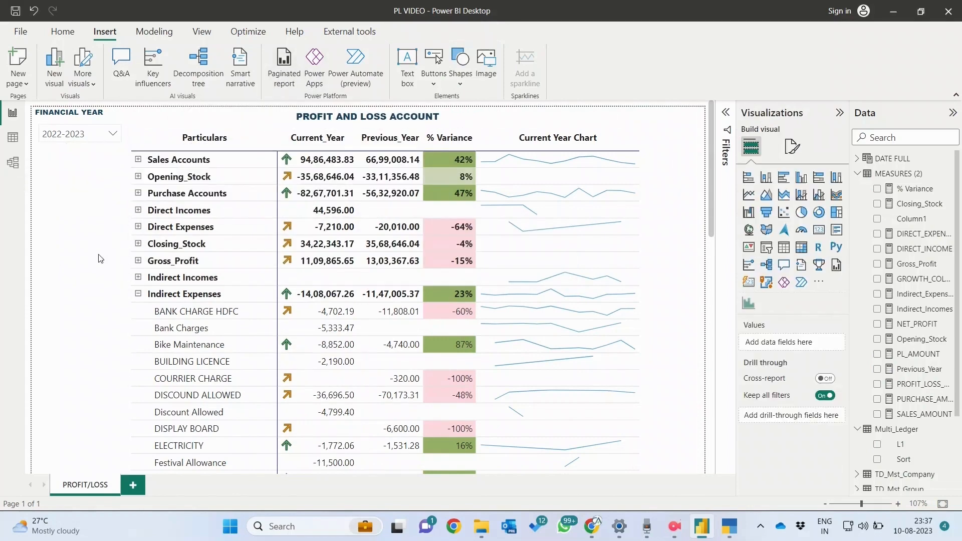
Step: Open the column header text formatting options of the profit and loss matrix
left_click(658, 232)
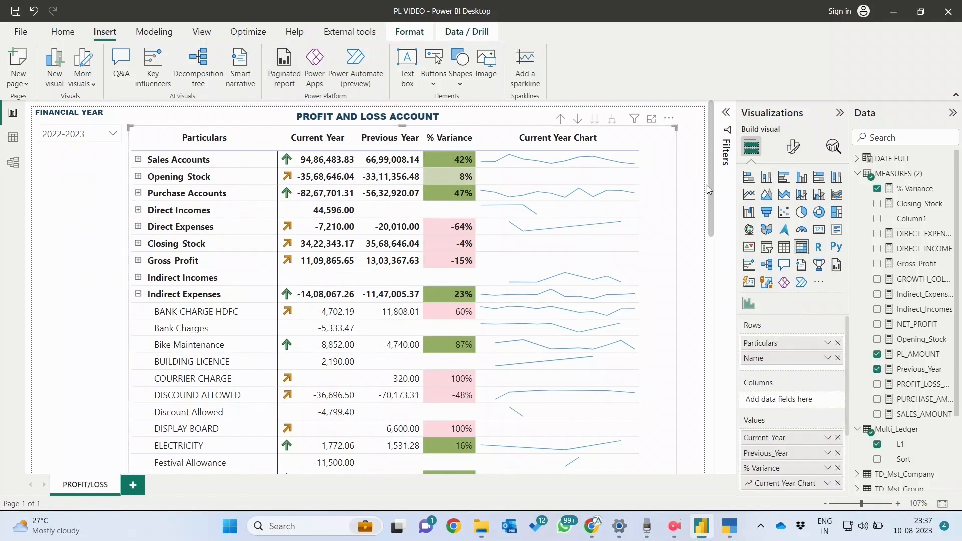
left_click(793, 147)
left_click(779, 309)
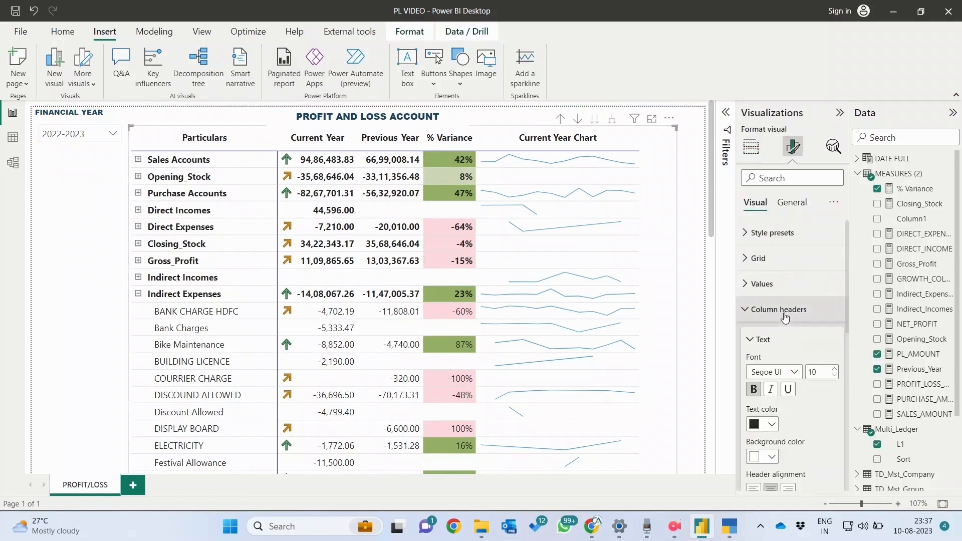
scroll(780, 350, "down", 3)
left_click(676, 526)
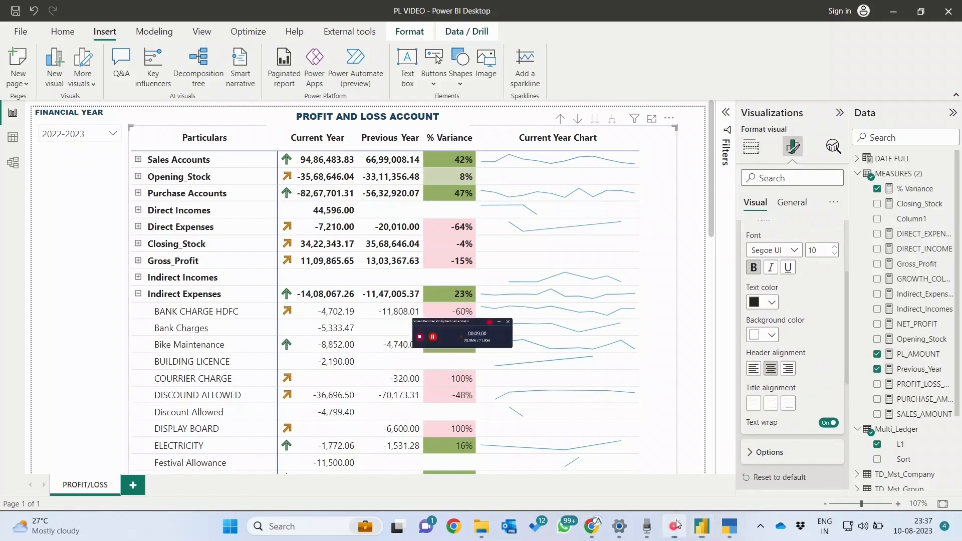
left_click(676, 526)
left_click(675, 526)
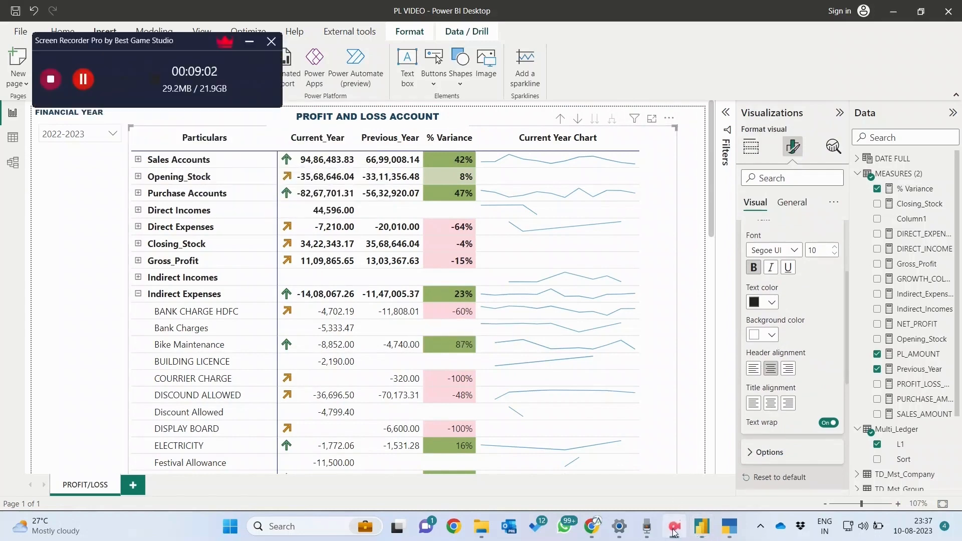
left_click(675, 526)
left_click(772, 302)
left_click(775, 304)
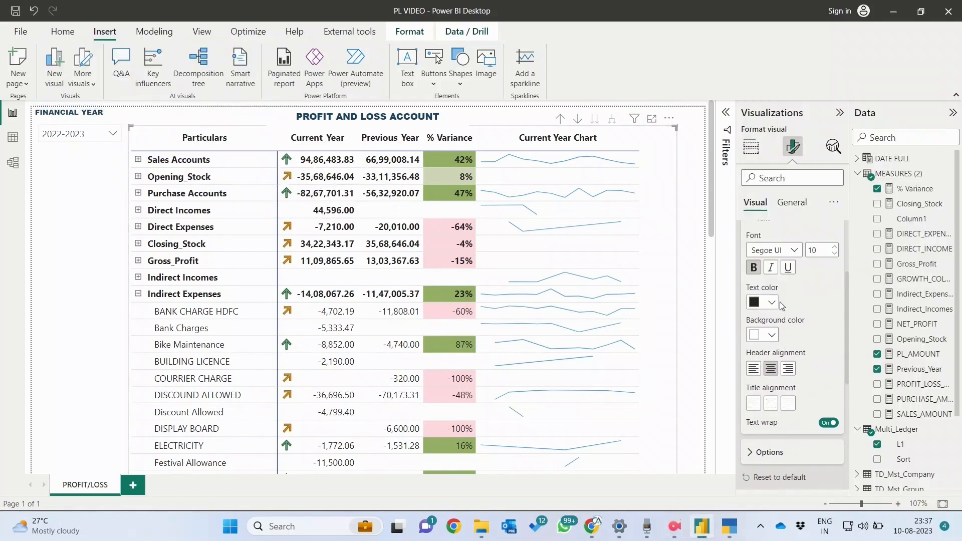
scroll(811, 316, "up", 2)
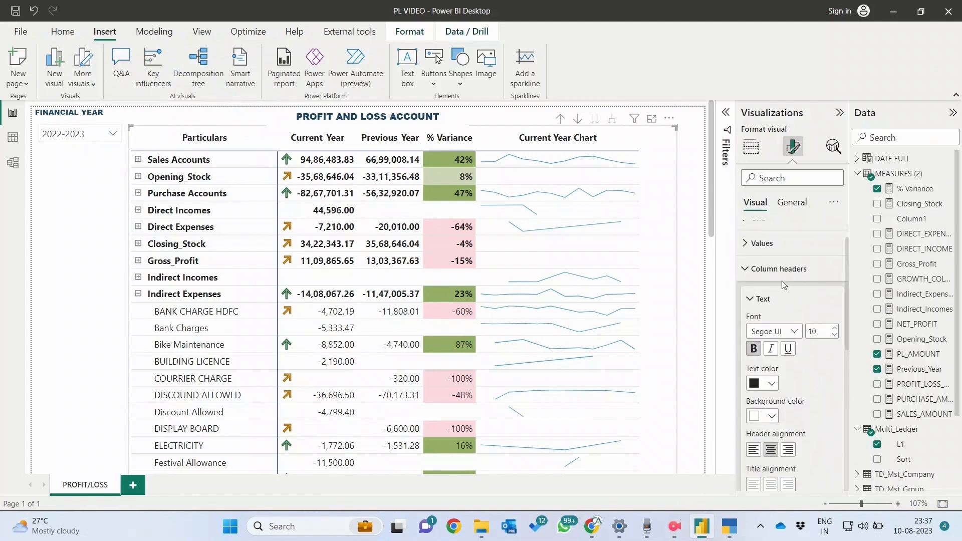
scroll(783, 401, "down", 3)
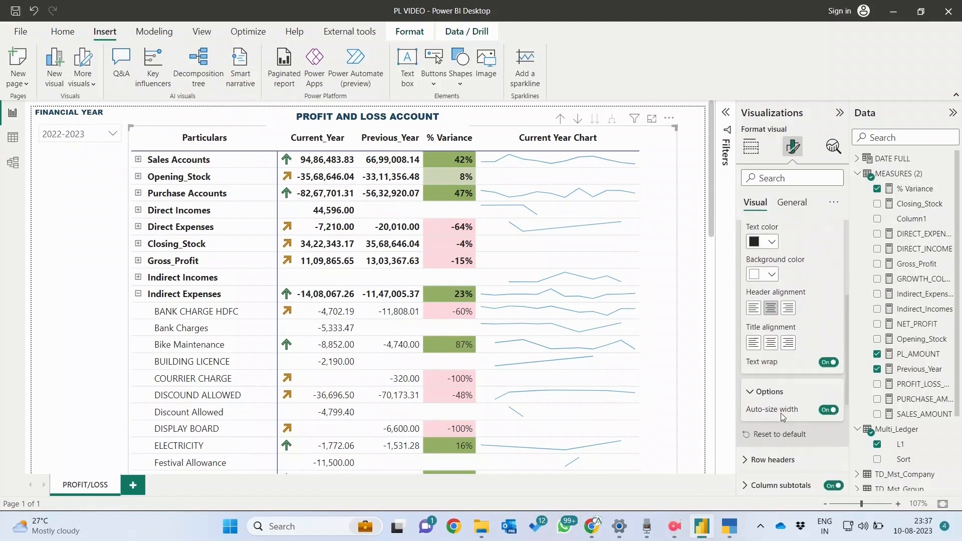
scroll(784, 411, "up", 2)
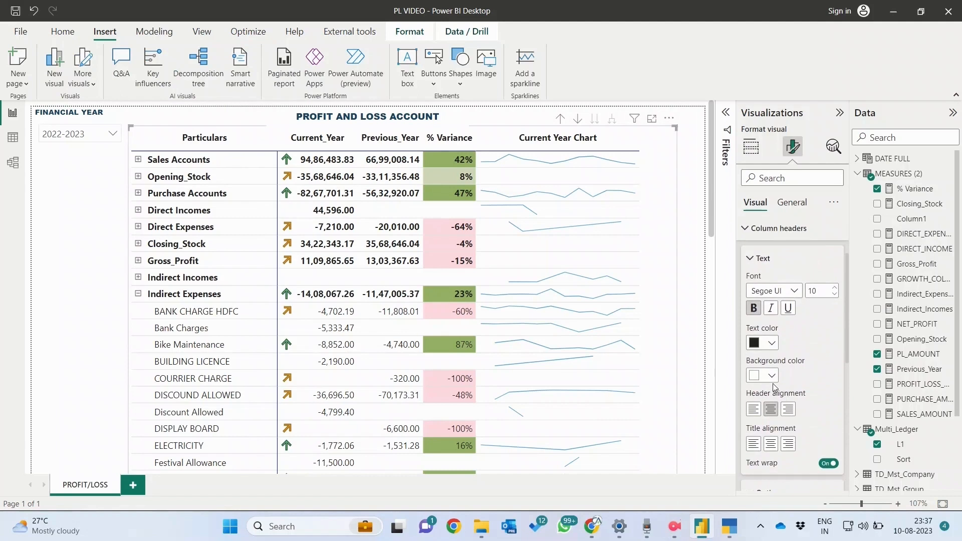
Step: Try a light blue background on the matrix column headers, and settle on light grey
left_click(772, 376)
left_click(847, 207)
left_click(772, 376)
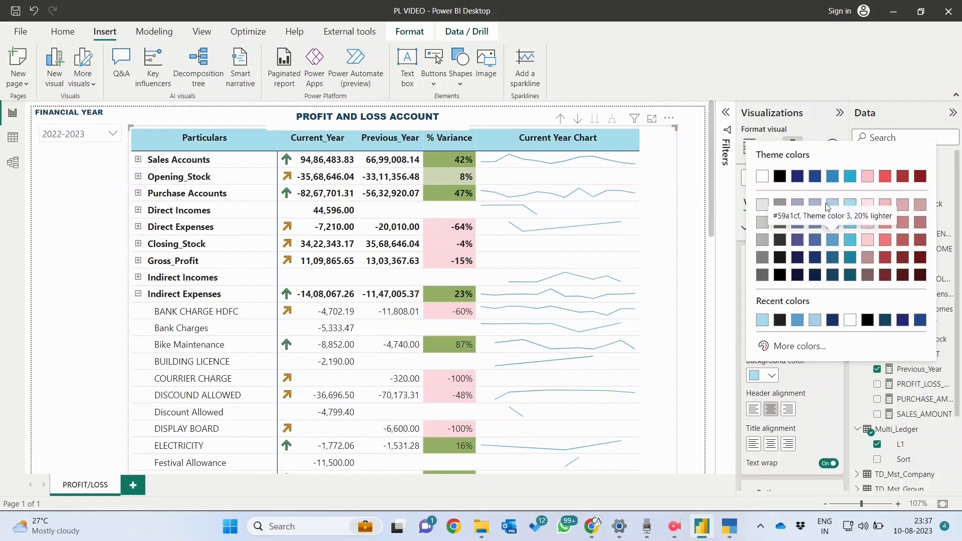
left_click(762, 205)
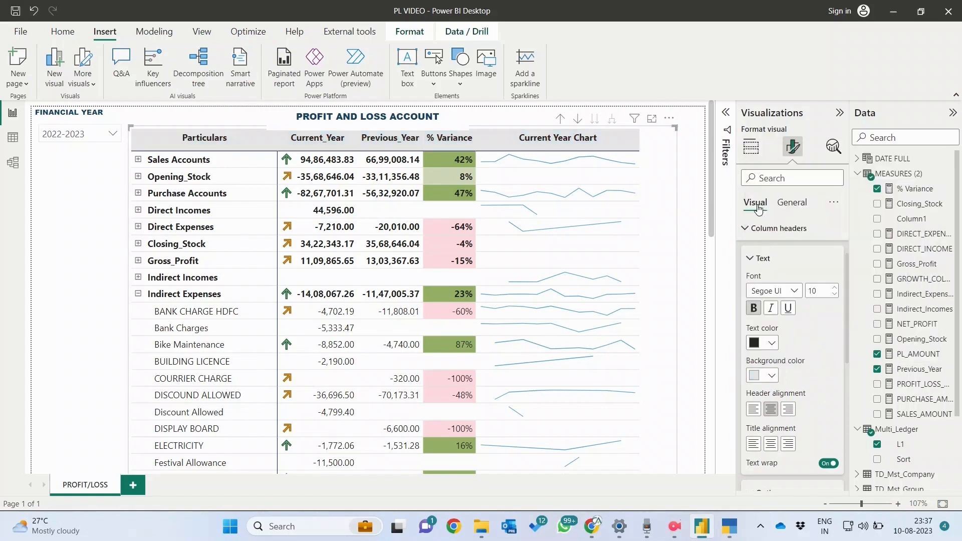
left_click(290, 119)
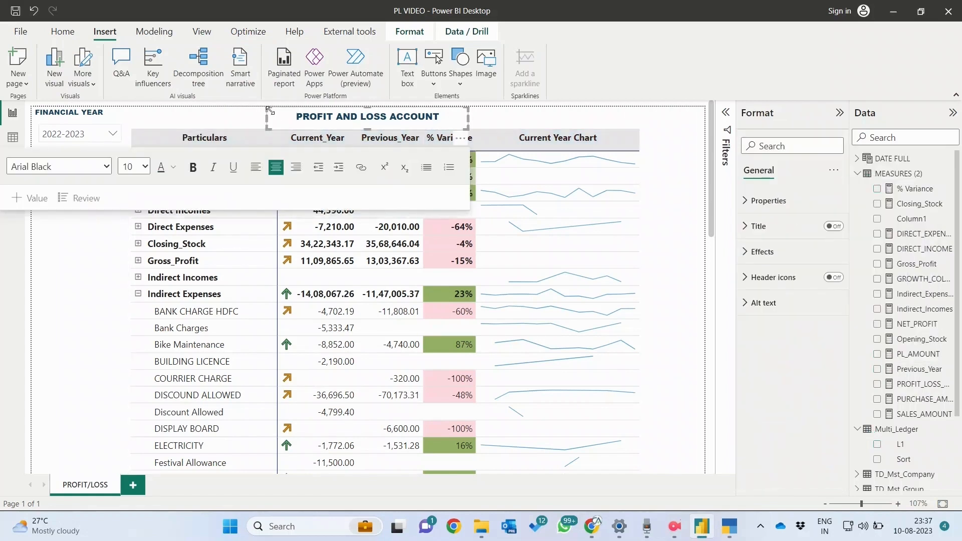
left_click(284, 106)
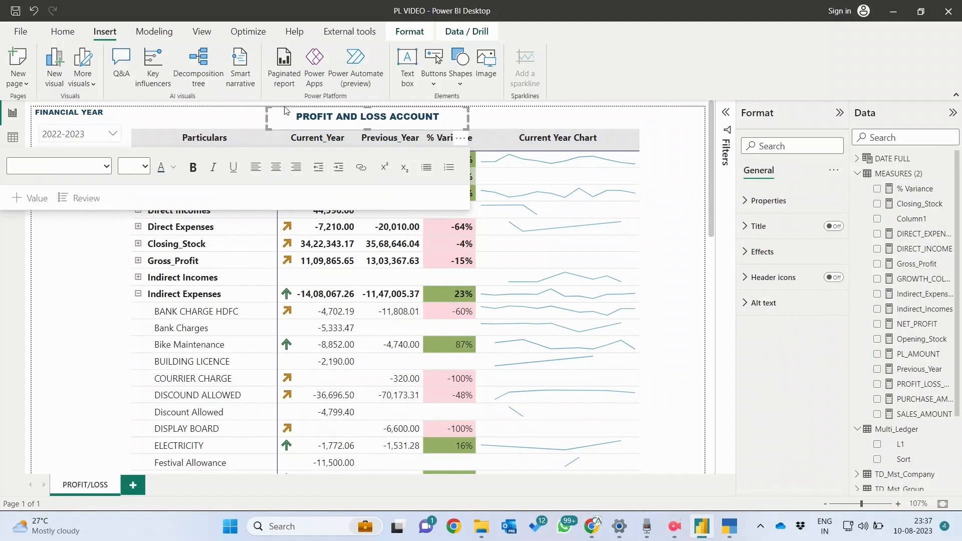
left_click(757, 226)
left_click(757, 226)
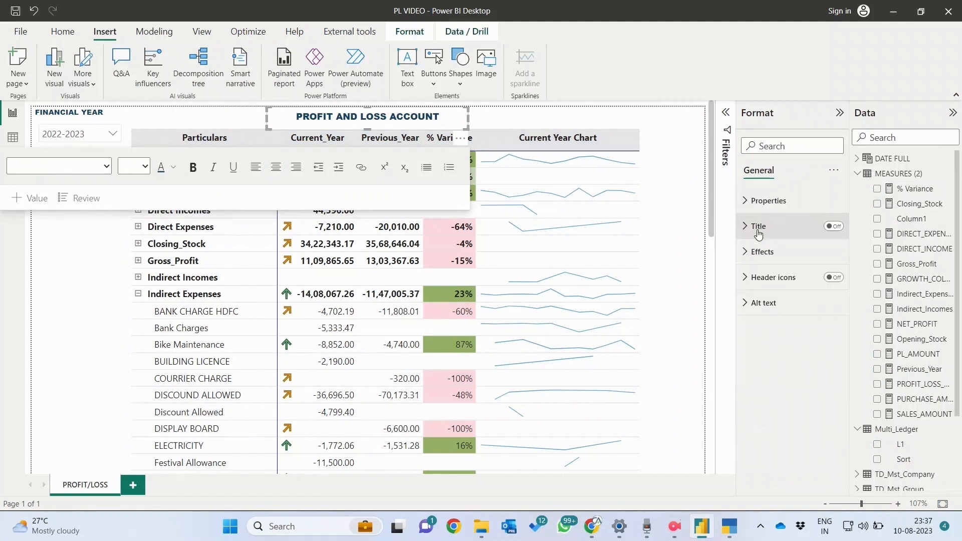
left_click(761, 252)
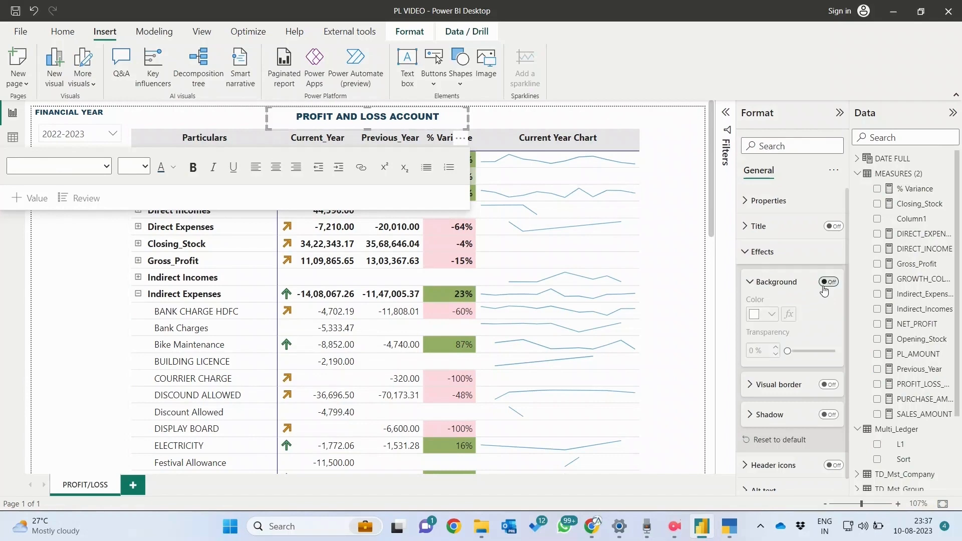
left_click(503, 124)
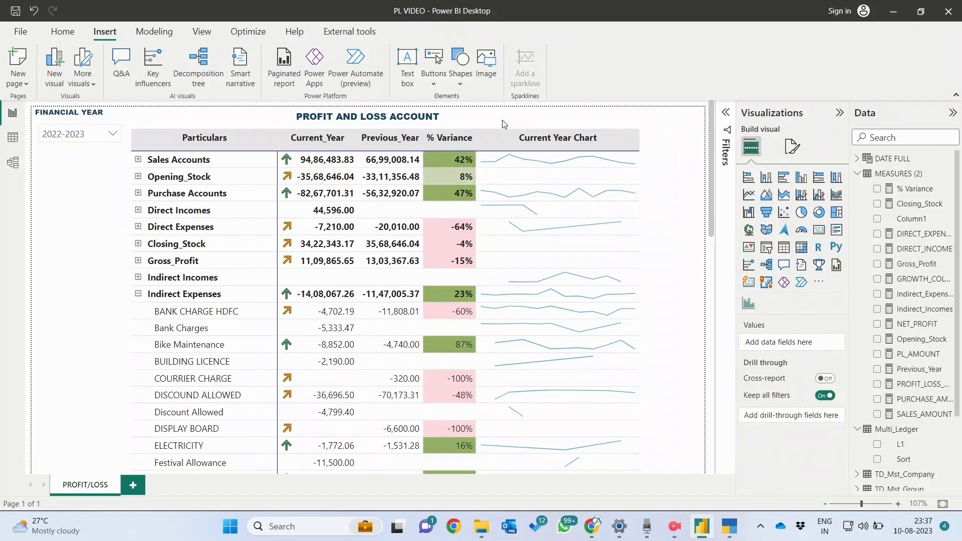
left_click(666, 263)
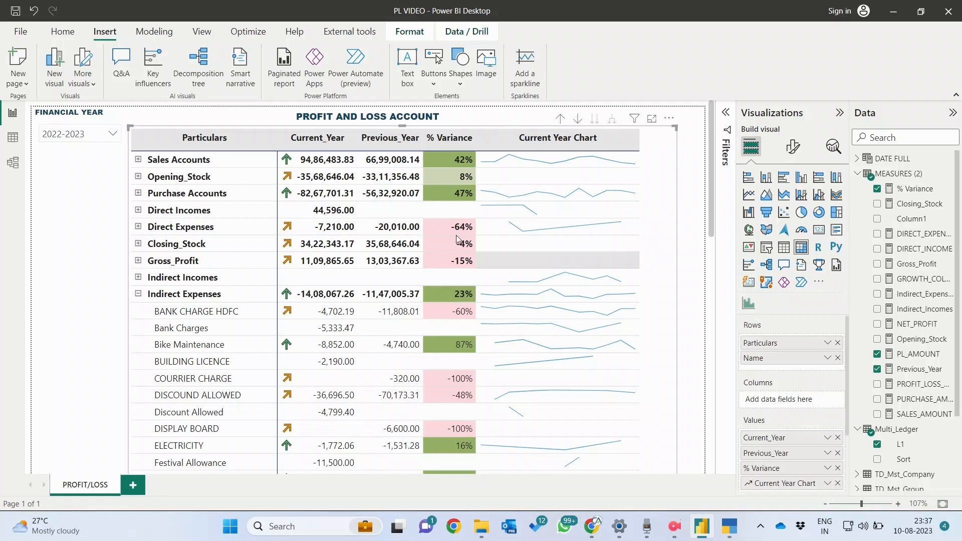
Step: Make the FINANCIAL YEAR slicer slightly taller and deselect it
left_click(70, 119)
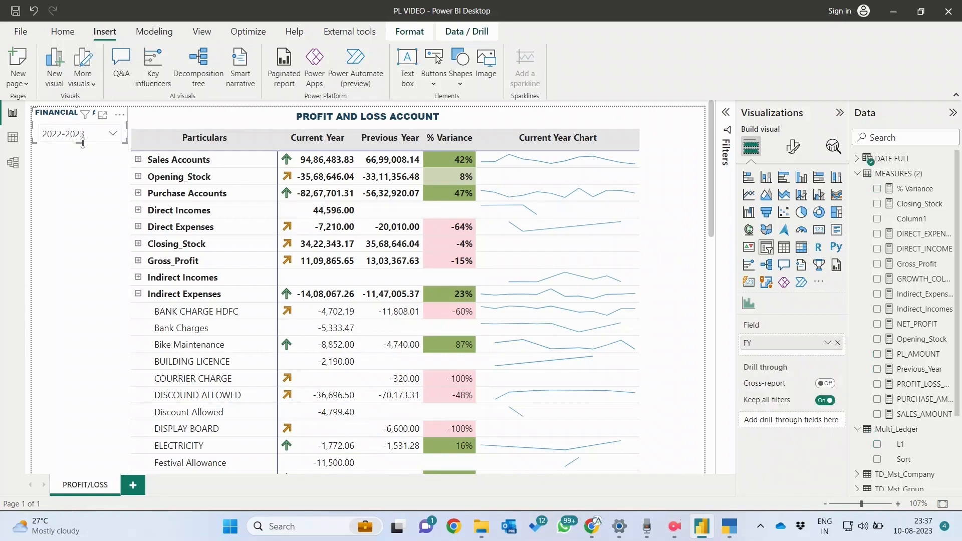
left_click_drag(83, 143, 86, 153)
left_click(671, 254)
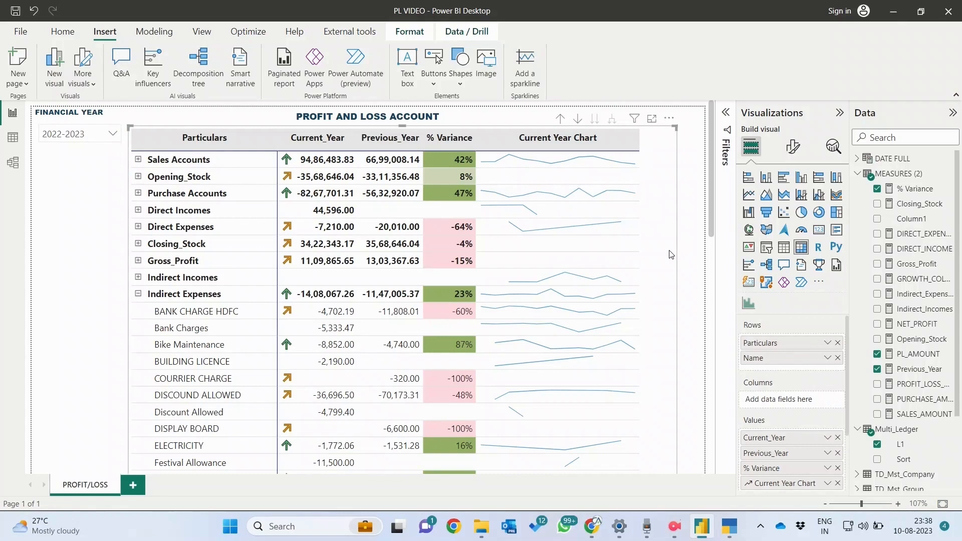
left_click(685, 257)
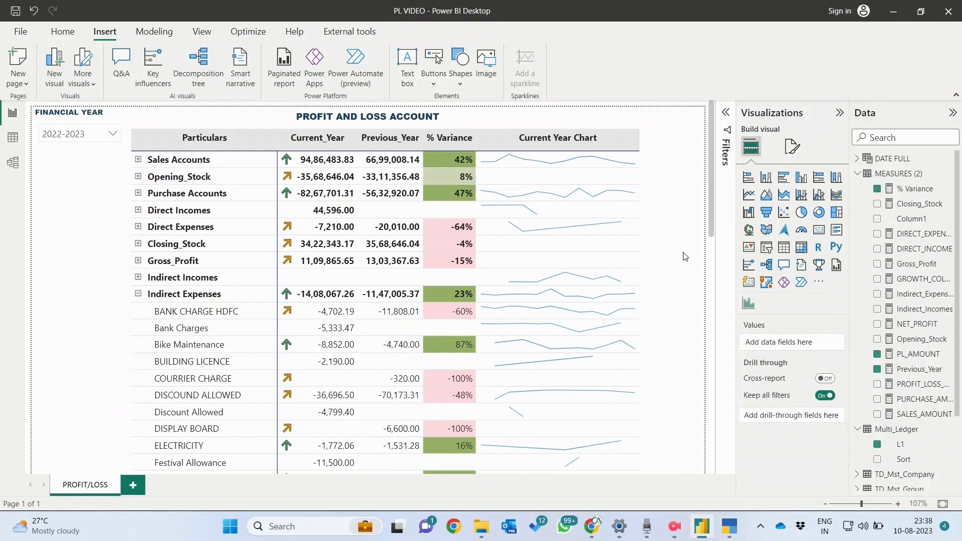
Step: Undo the last two sorting changes on the matrix and check its rows under Indirect Expenses
left_click(668, 255)
scroll(660, 366, "down", 10)
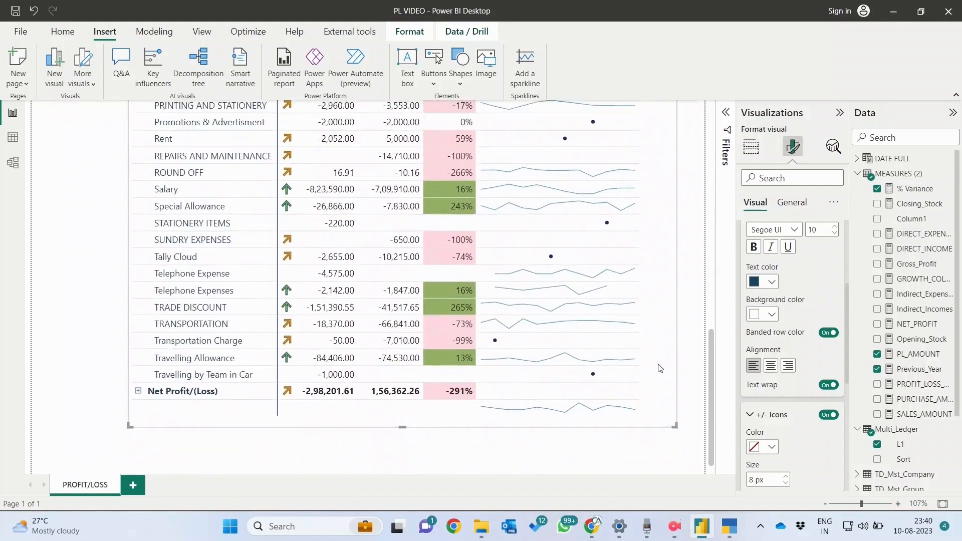
scroll(660, 368, "up", 10)
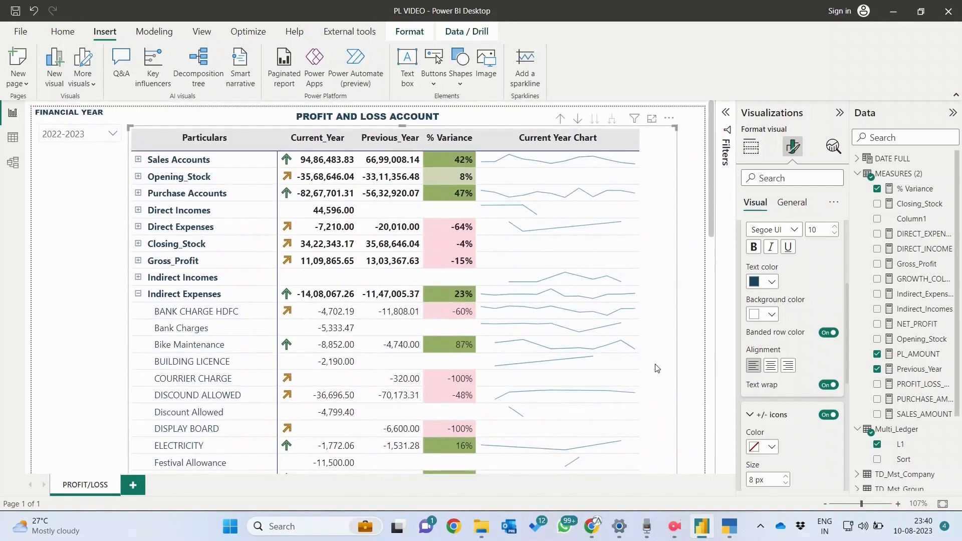
left_click(38, 14)
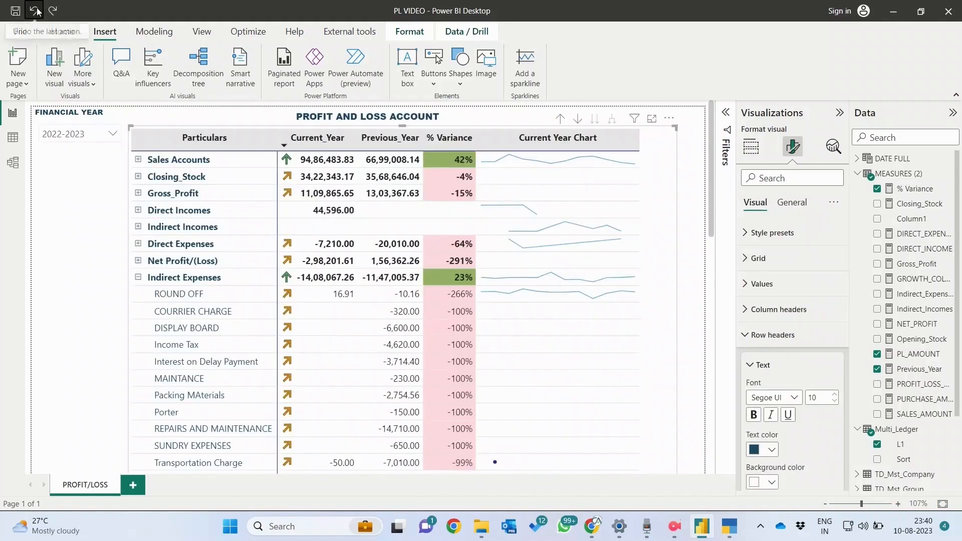
left_click(38, 14)
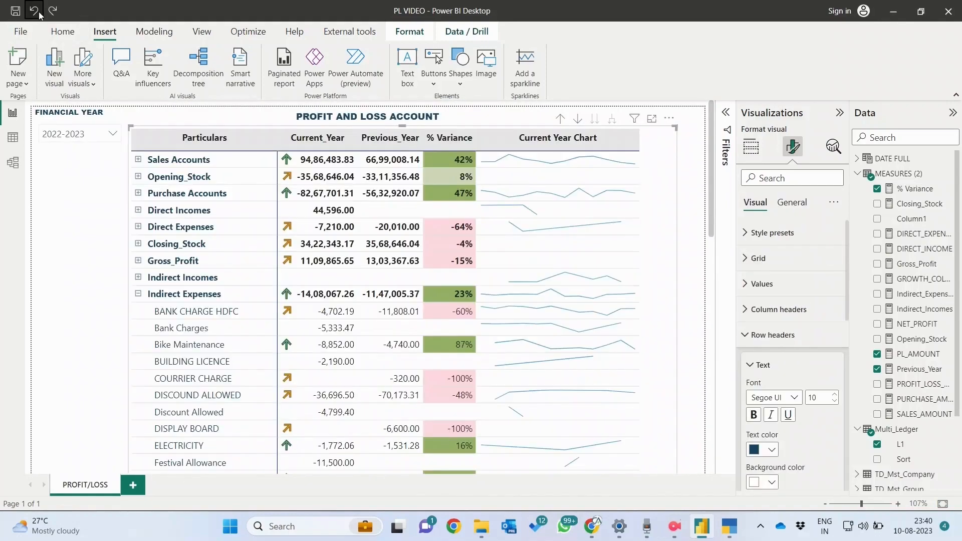
scroll(676, 367, "down", 9)
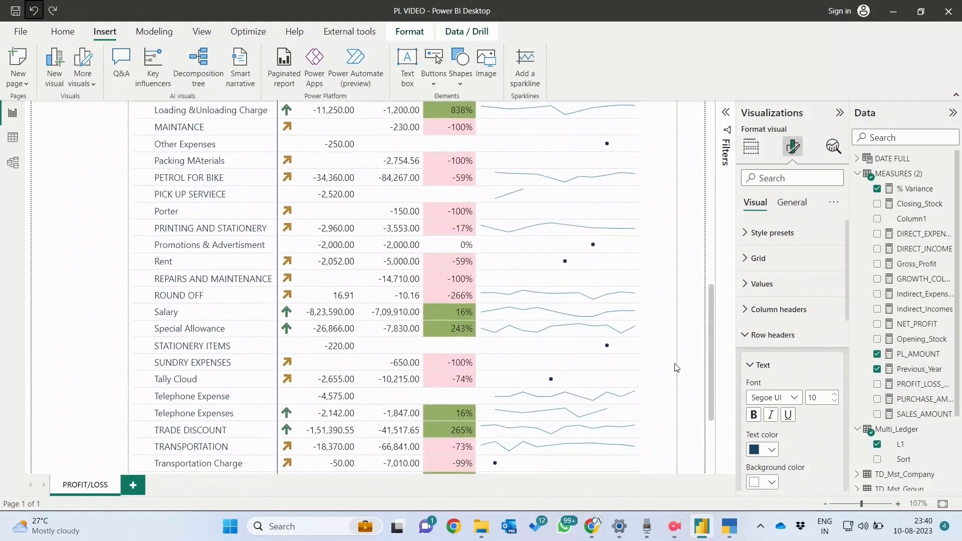
scroll(675, 367, "up", 9)
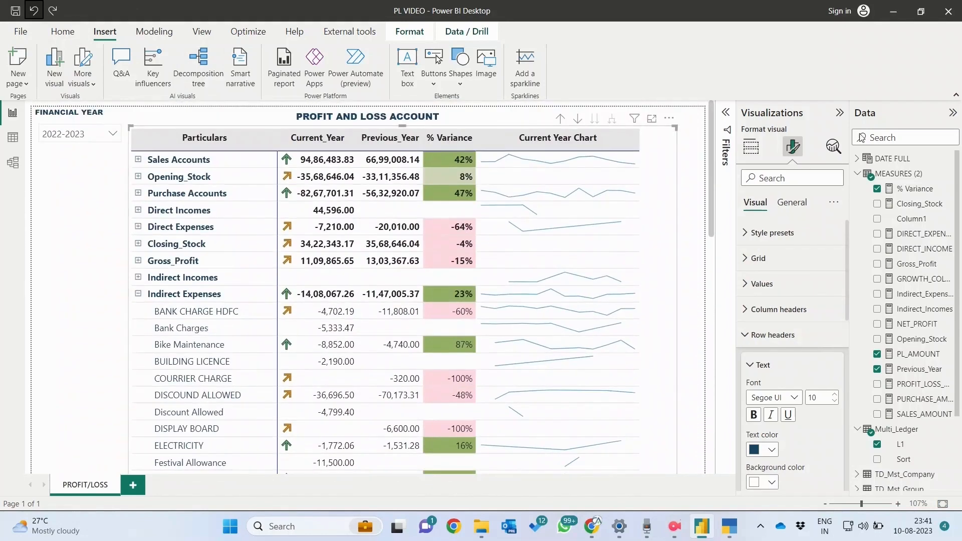
Step: Collapse the Visualizations and Data panes and the ribbon to give the finished report more room
left_click(839, 112)
left_click(953, 112)
left_click(955, 95)
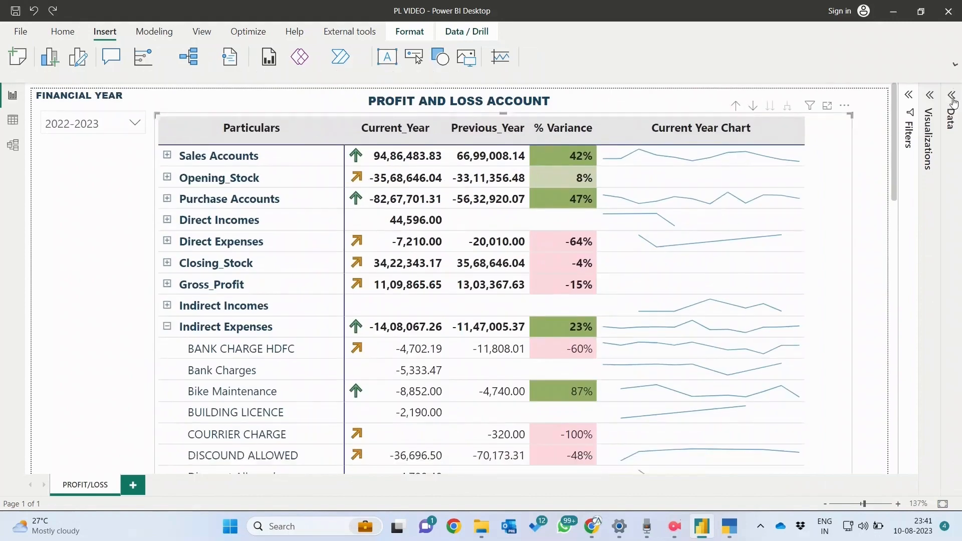
scroll(844, 268, "down", 2)
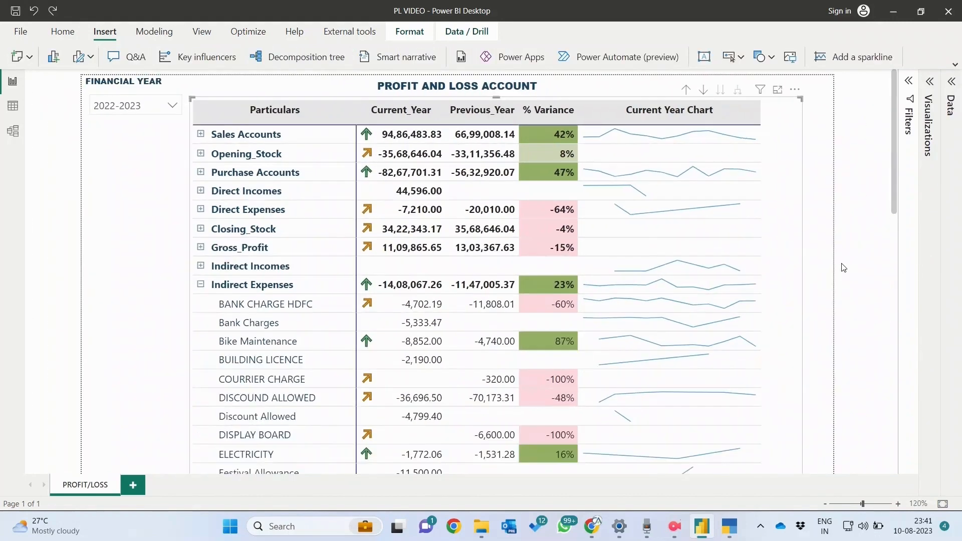
scroll(840, 272, "down", 1)
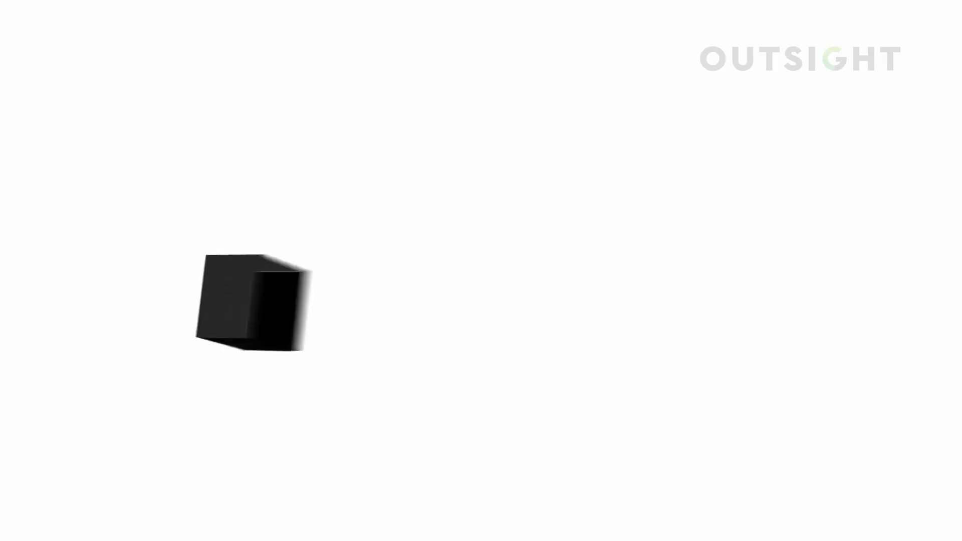